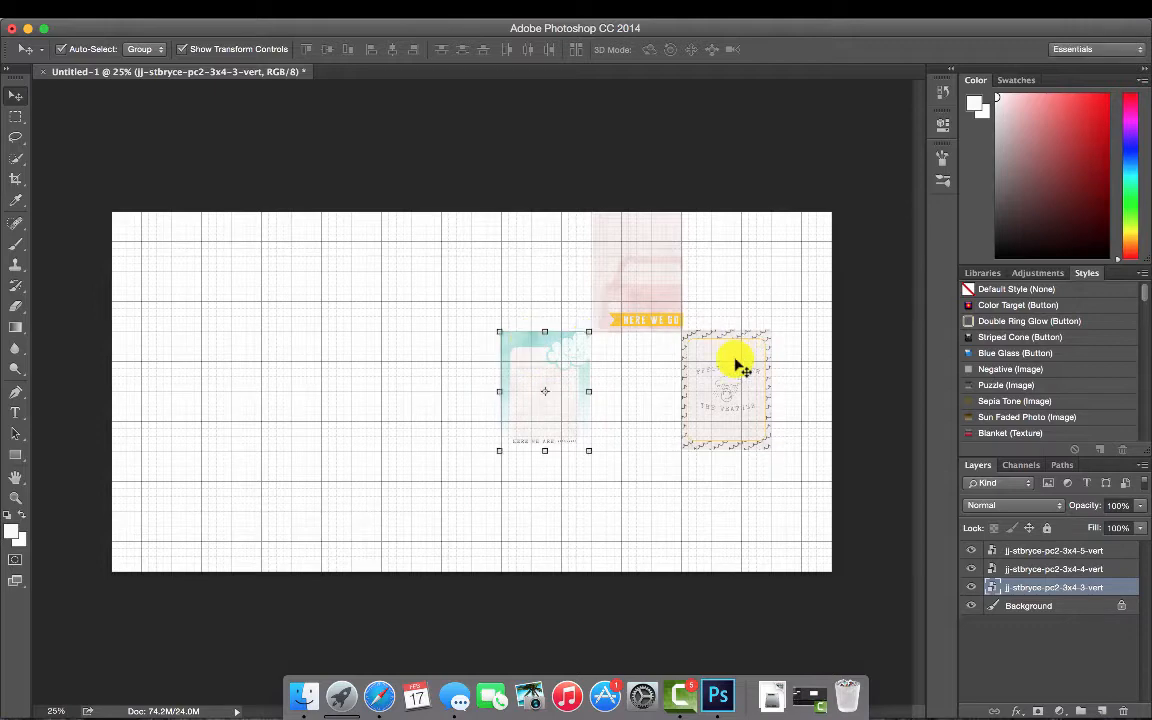
Step: Shift the three placed cards about 2 inches rightward, with the Feeling Under the Weather card against the canvas's right edge
{"action": "left_click_drag", "start_coordinate": [740, 365], "coordinate": [797, 368]}
{"action": "left_click_drag", "start_coordinate": [640, 252], "coordinate": [700, 249]}
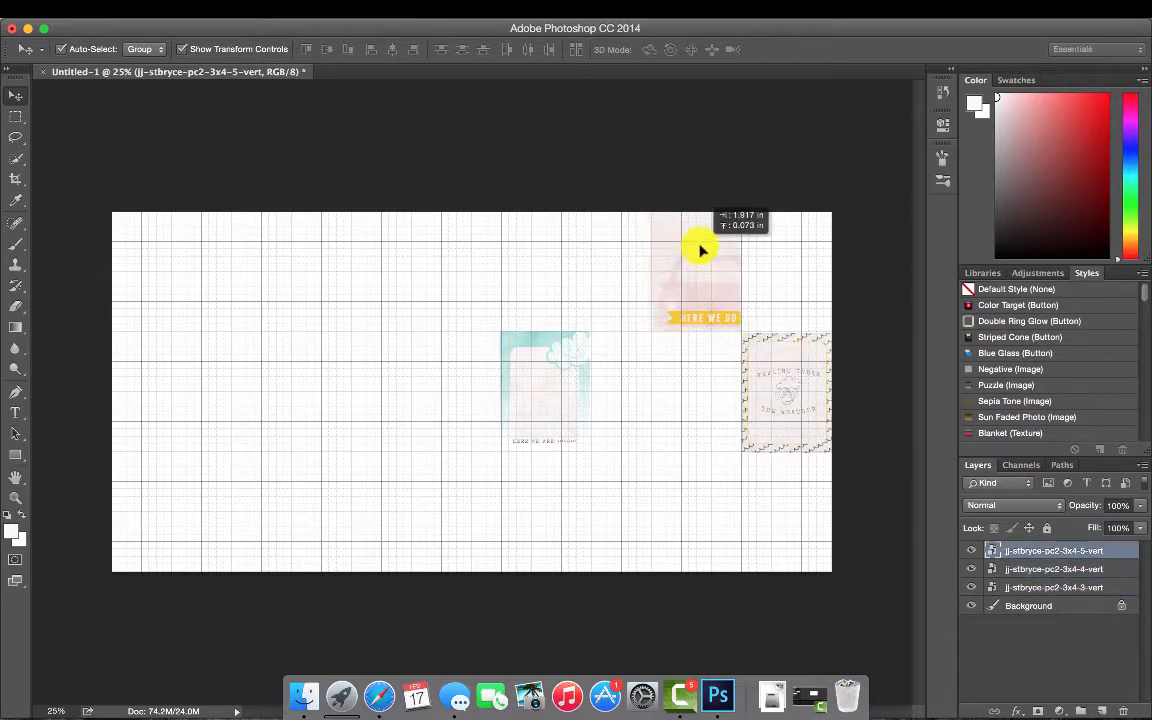
{"action": "left_click_drag", "start_coordinate": [523, 368], "coordinate": [586, 368]}
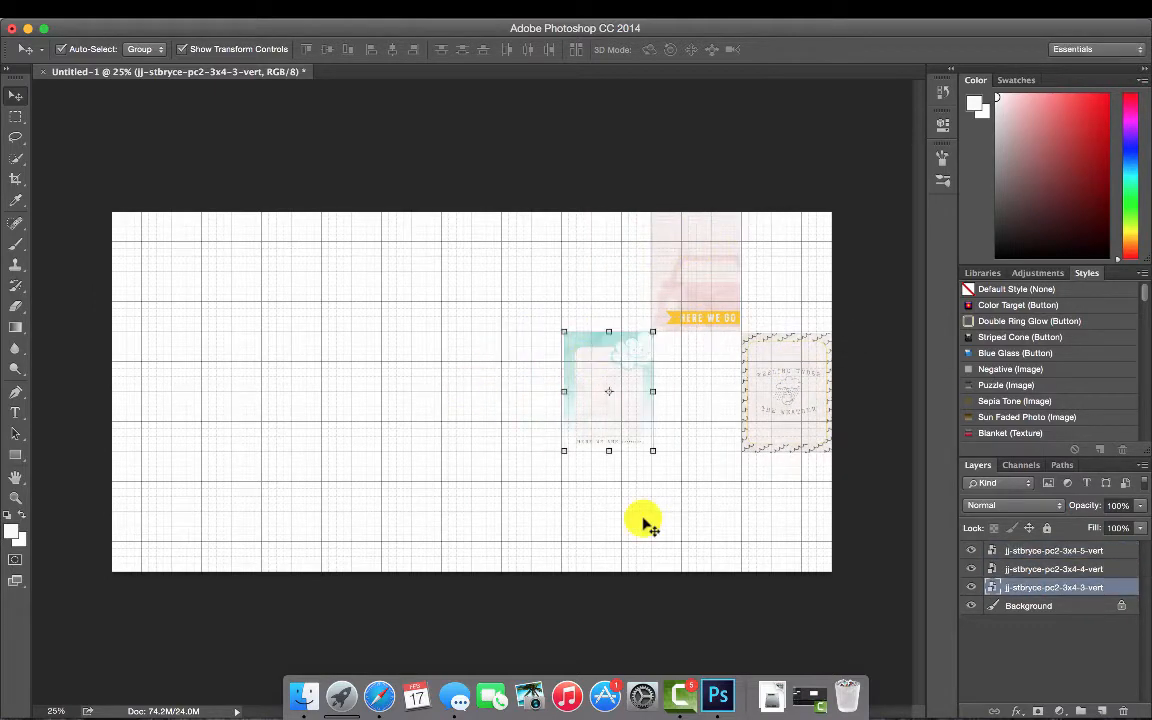
Step: In Finder's jj-stbryce-pc1 folder, select vertical 3x4 cards 3 to 8, the horizontal 6x4 card and jj-stbryce-pc2-3x4-vert.jpg
{"action": "left_click", "coordinate": [310, 700]}
{"action": "left_click", "coordinate": [284, 120]}
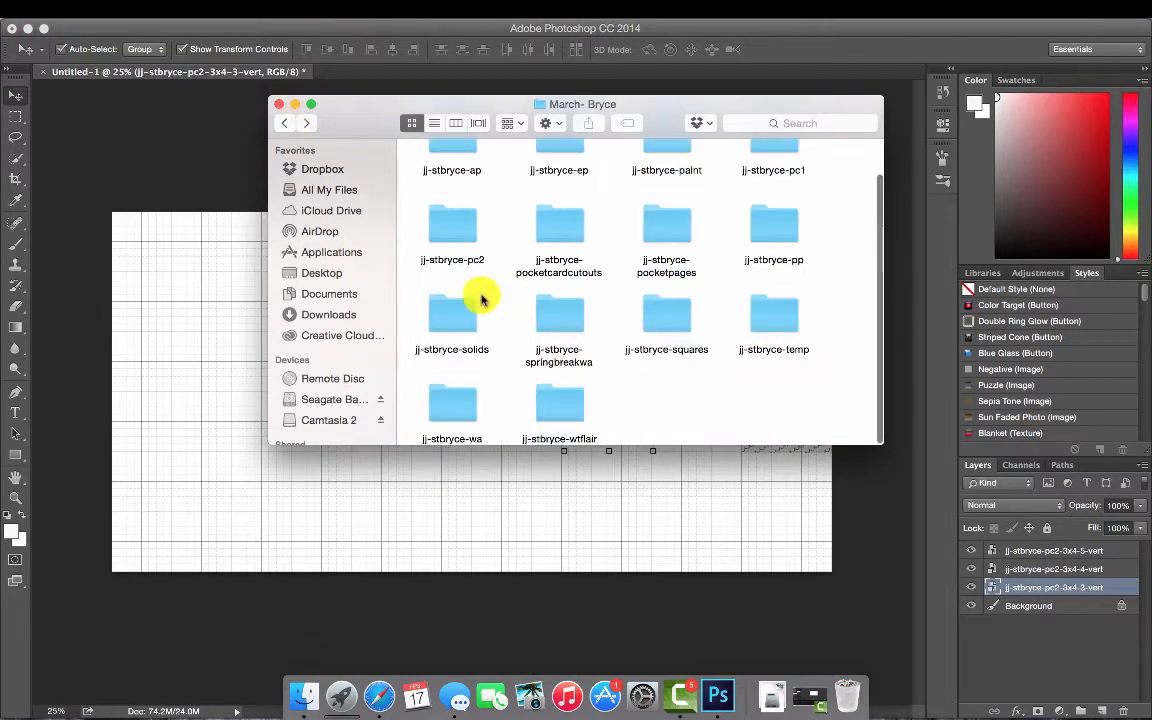
{"action": "double_click", "coordinate": [768, 147]}
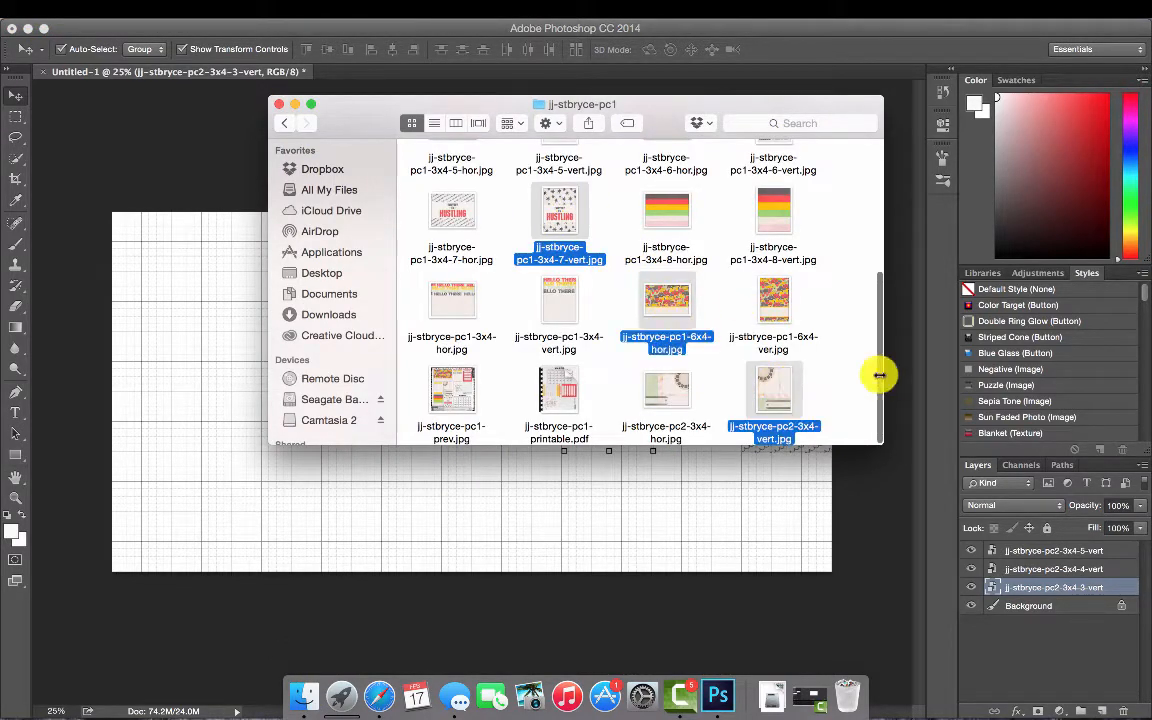
{"action": "left_click_drag", "start_coordinate": [880, 355], "coordinate": [882, 268]}
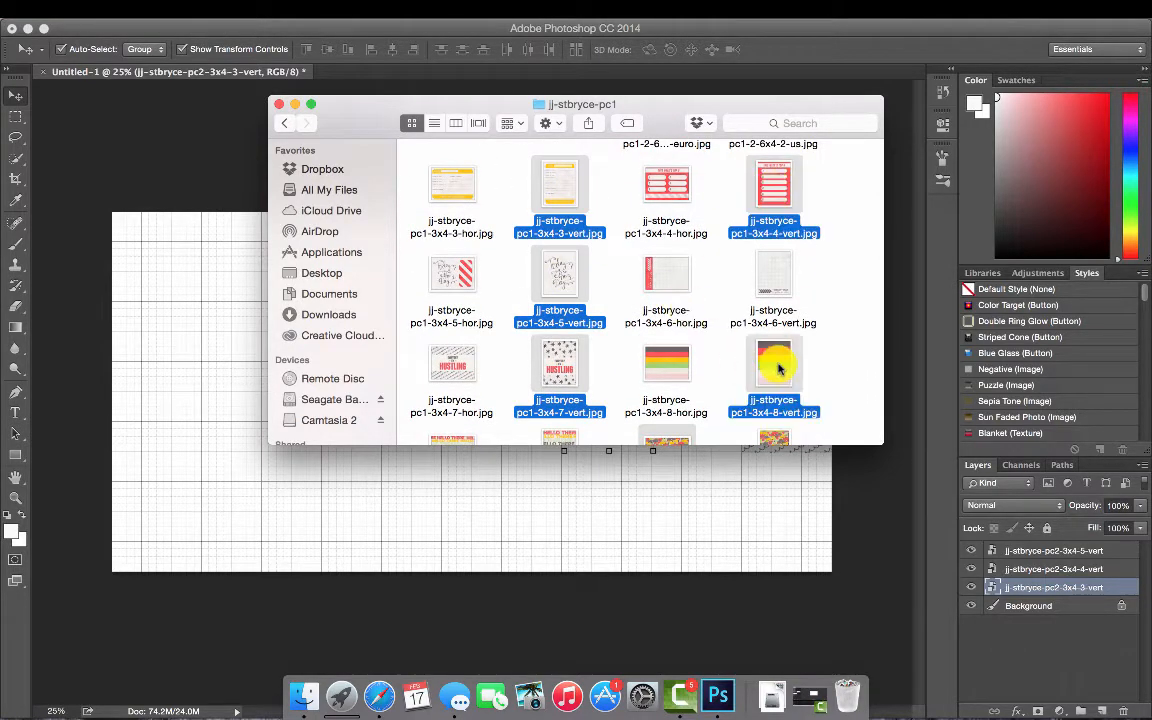
{"action": "scroll", "coordinate": [776, 272], "scroll_direction": "up", "scroll_amount": 2}
Step: Place the selected card files into the Photoshop document at their original size and commit each placement
{"action": "left_click_drag", "start_coordinate": [776, 272], "coordinate": [204, 478]}
{"action": "left_click", "coordinate": [579, 54]}
{"action": "left_click", "coordinate": [579, 54]}
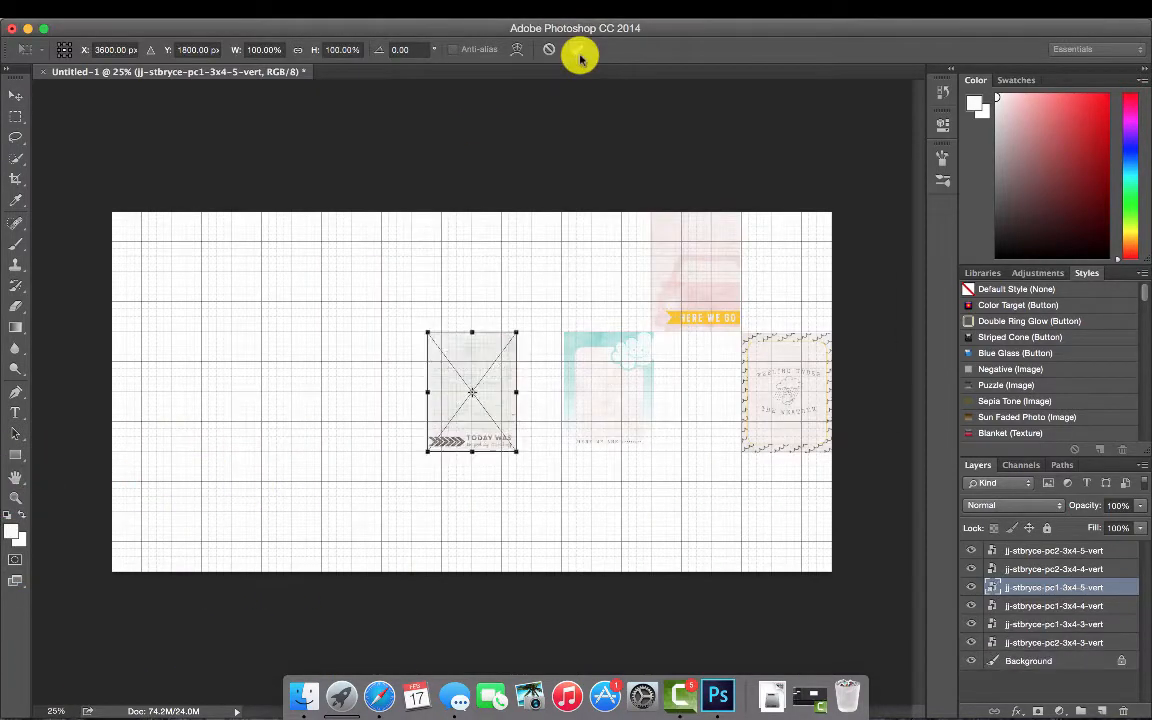
{"action": "left_click", "coordinate": [579, 54]}
{"action": "left_click", "coordinate": [579, 54]}
{"action": "left_click", "coordinate": [579, 54]}
{"action": "left_click", "coordinate": [579, 54]}
{"action": "left_click", "coordinate": [579, 54]}
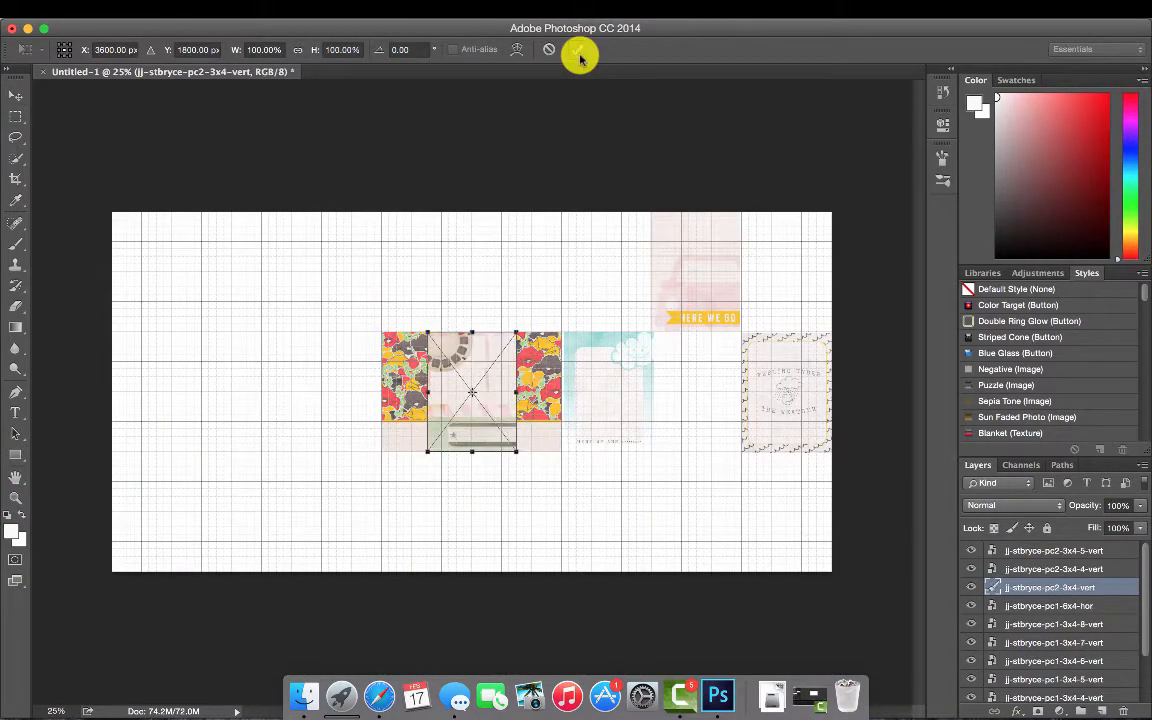
{"action": "left_click", "coordinate": [579, 54]}
Step: Move jj-stbryce-pc2-3x4-vert to the canvas's lower-left corner and the floral 6x4 card to its top edge, and turn on Snap
{"action": "left_click_drag", "start_coordinate": [486, 404], "coordinate": [171, 523]}
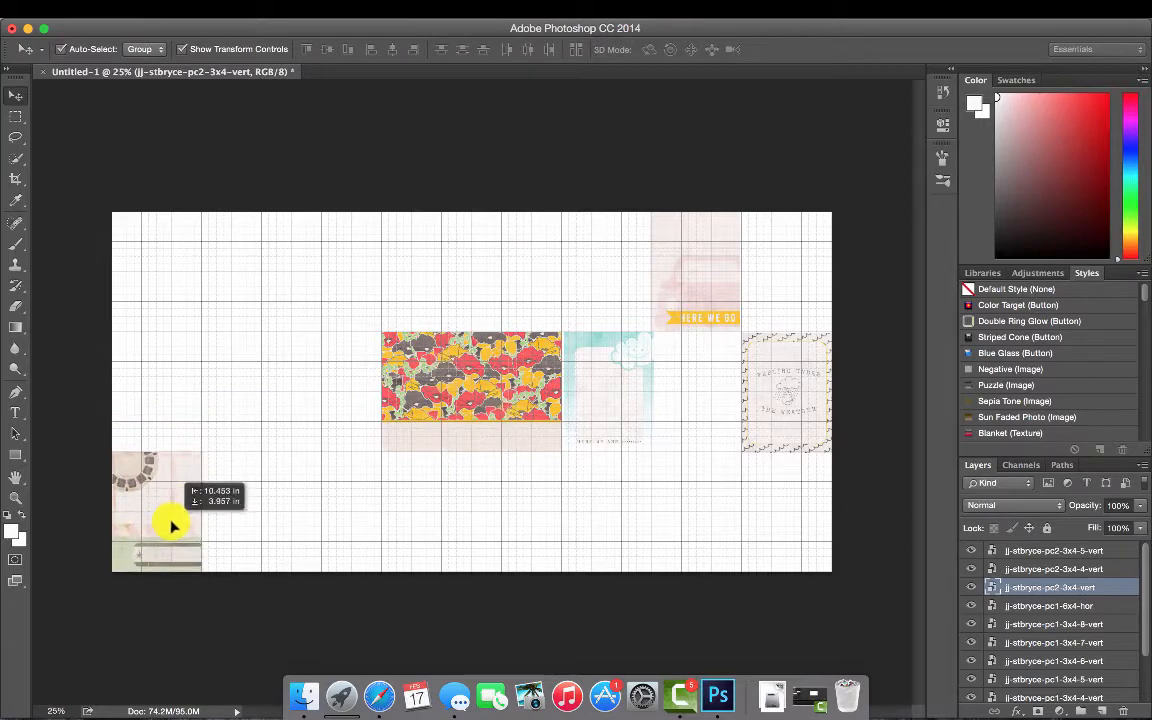
{"action": "left_click_drag", "start_coordinate": [440, 398], "coordinate": [344, 283]}
{"action": "left_click", "coordinate": [470, 8]}
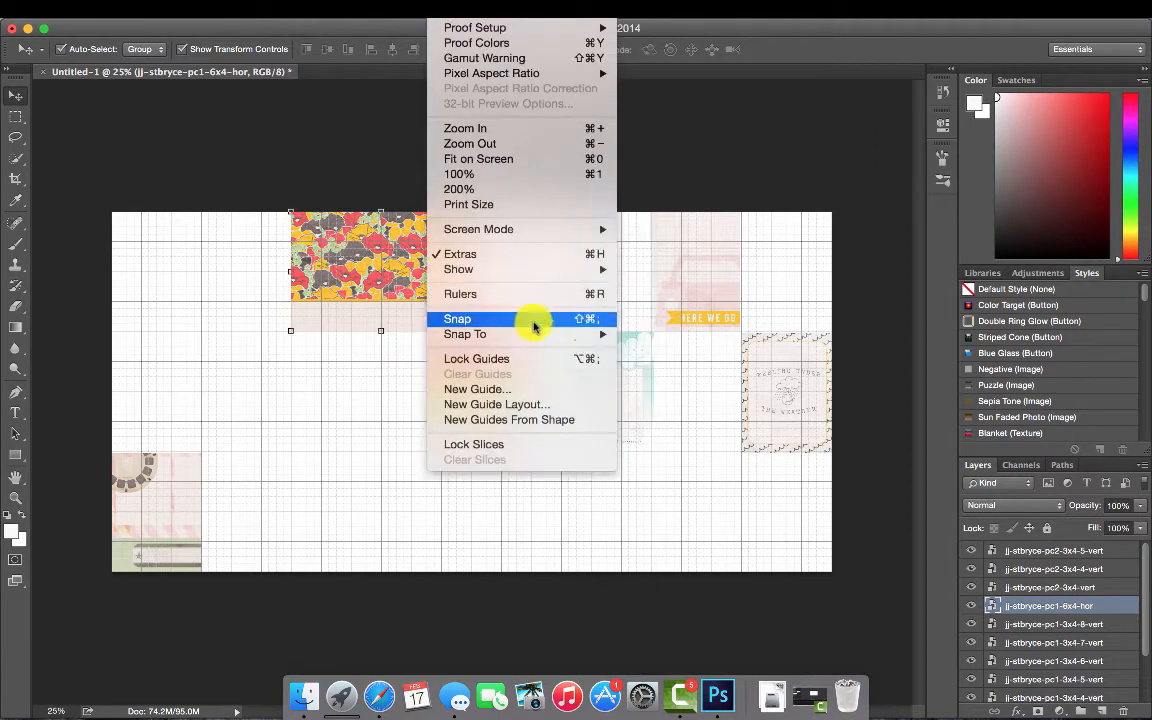
{"action": "left_click", "coordinate": [527, 321]}
Step: Spread the striped, Hustling, Today Was, Today Is the Day, This Week's Top 6 and yellow cards over alternating grid slots
{"action": "left_click_drag", "start_coordinate": [478, 432], "coordinate": [256, 427]}
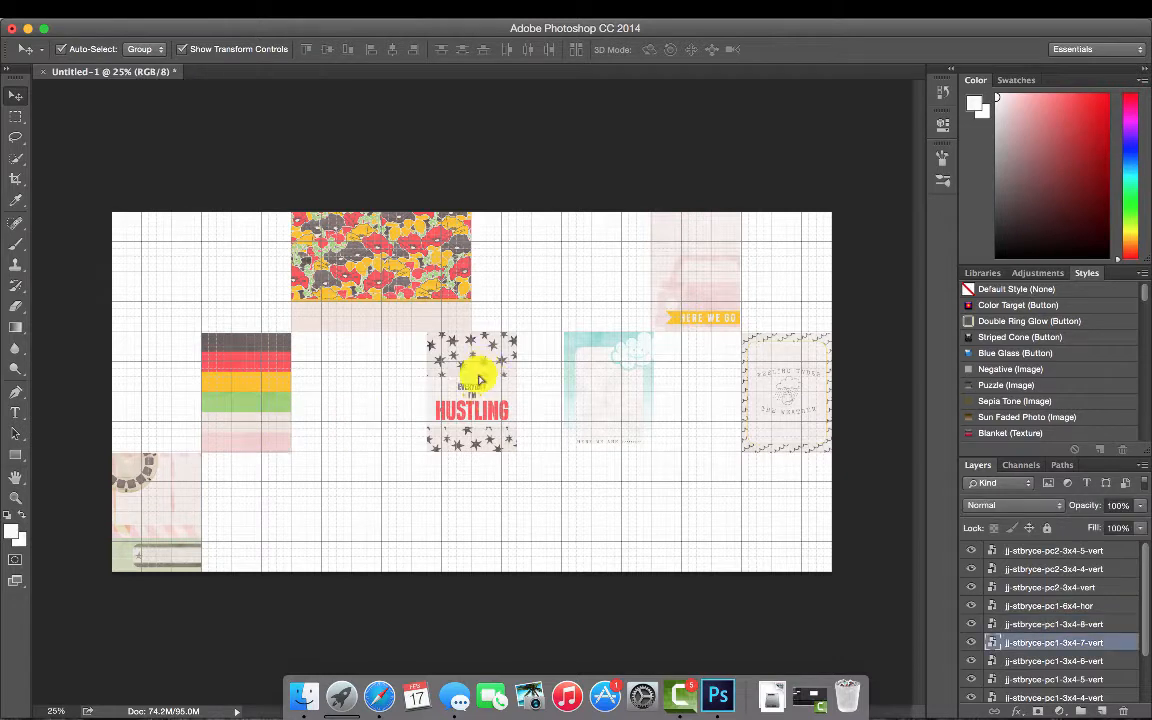
{"action": "left_click_drag", "start_coordinate": [470, 373], "coordinate": [336, 490]}
{"action": "left_click_drag", "start_coordinate": [472, 378], "coordinate": [702, 500]}
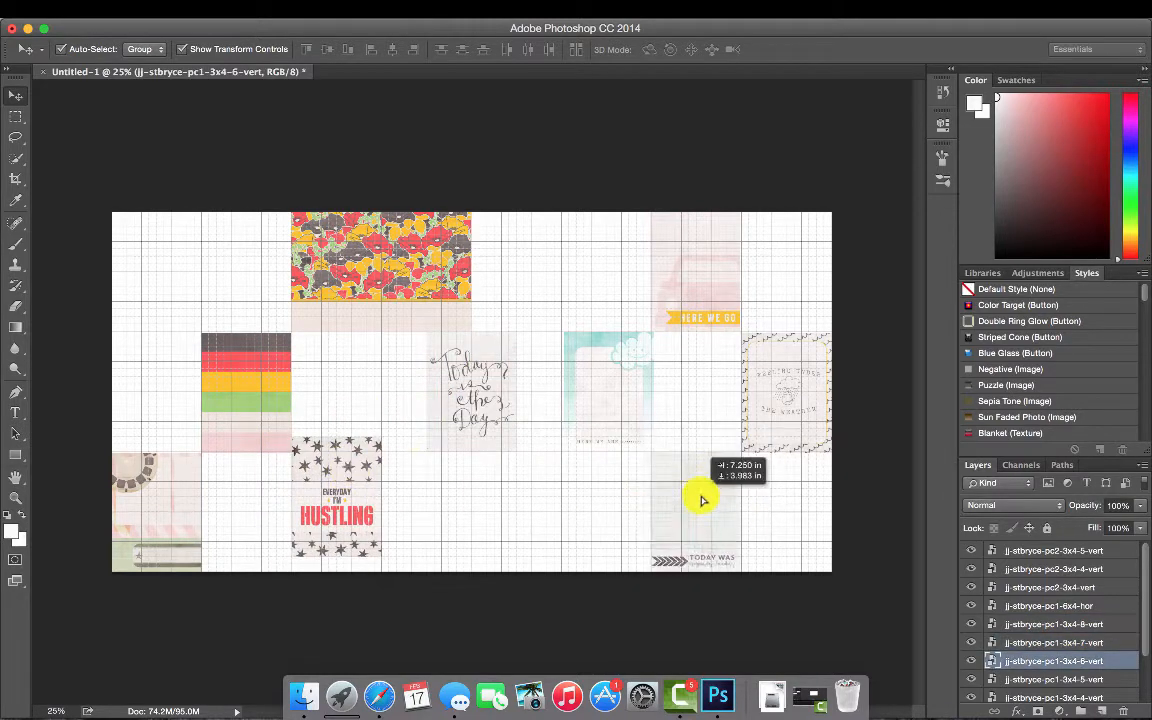
{"action": "left_click_drag", "start_coordinate": [484, 437], "coordinate": [520, 254]}
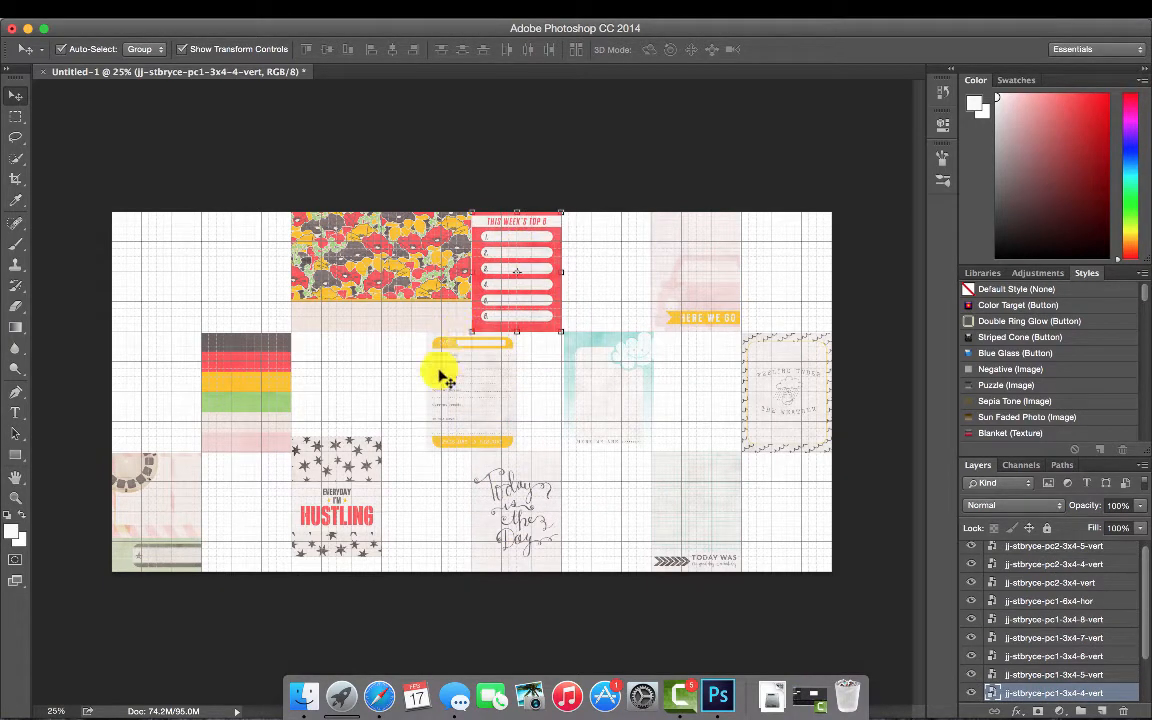
{"action": "left_click_drag", "start_coordinate": [443, 378], "coordinate": [403, 375]}
{"action": "left_click_drag", "start_coordinate": [352, 440], "coordinate": [354, 456]}
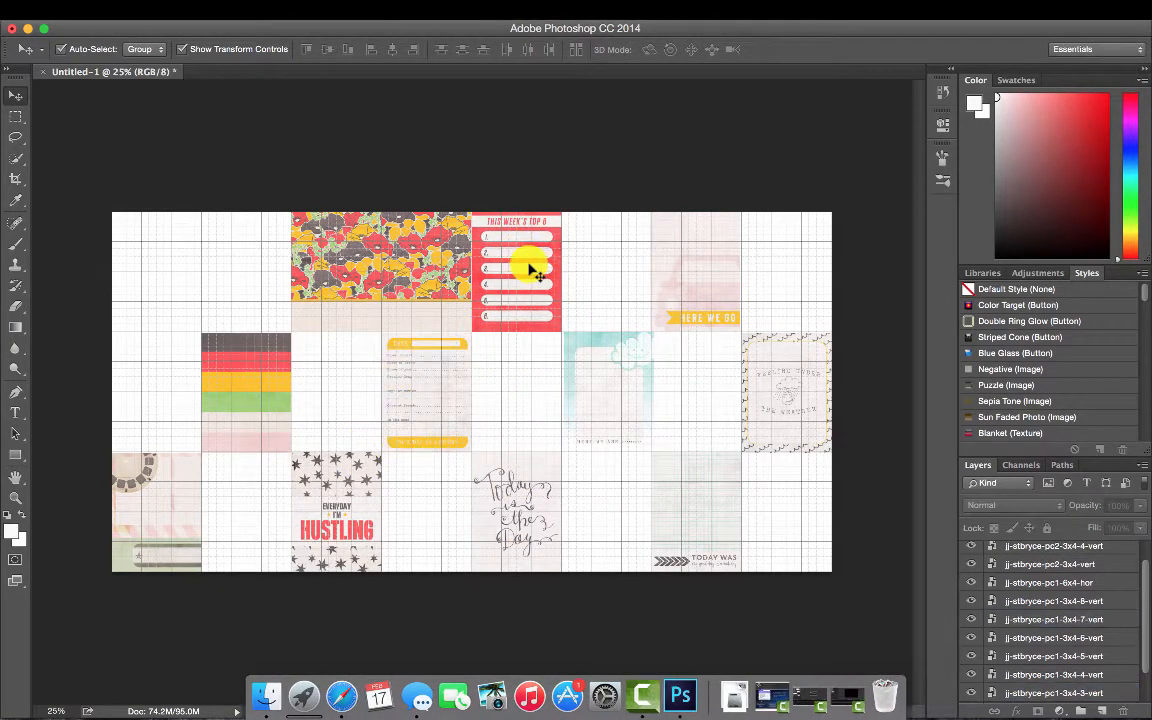
Step: Rearrange the Top 6 card into the middle row's second slot, Here We Go beside the floral card and the stripes further along the top row
{"action": "left_click_drag", "start_coordinate": [527, 265], "coordinate": [203, 303]}
{"action": "left_click_drag", "start_coordinate": [268, 352], "coordinate": [643, 238]}
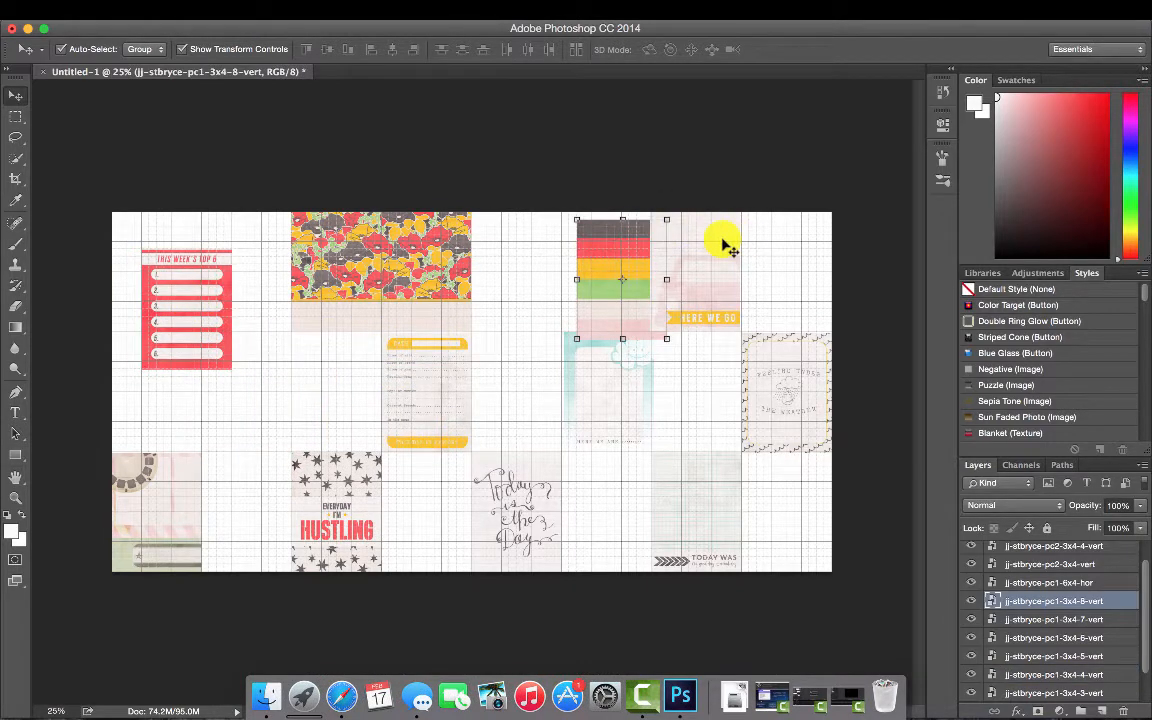
{"action": "left_click_drag", "start_coordinate": [724, 245], "coordinate": [545, 245]}
{"action": "left_click_drag", "start_coordinate": [631, 259], "coordinate": [702, 250]}
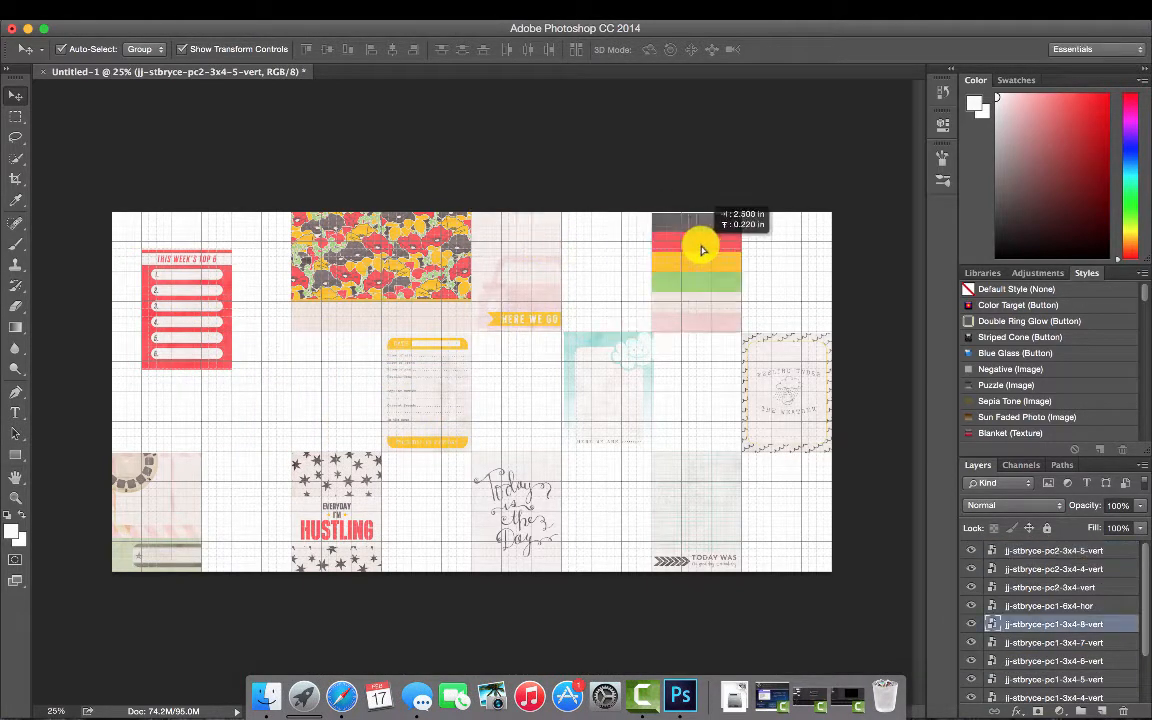
{"action": "left_click_drag", "start_coordinate": [212, 290], "coordinate": [273, 372]}
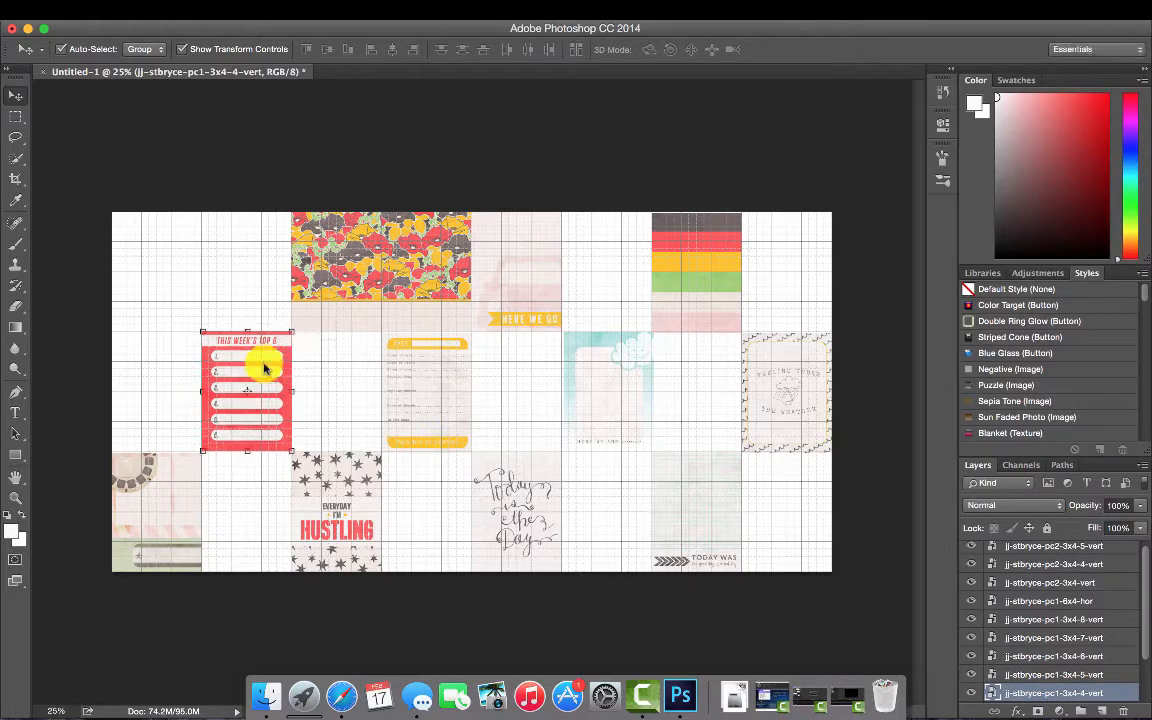
{"action": "left_click", "coordinate": [125, 229]}
Step: Place the vertical Hello There card from the jj-stbryce-pc1 folder into the canvas's upper-left corner slot
{"action": "left_click", "coordinate": [261, 700]}
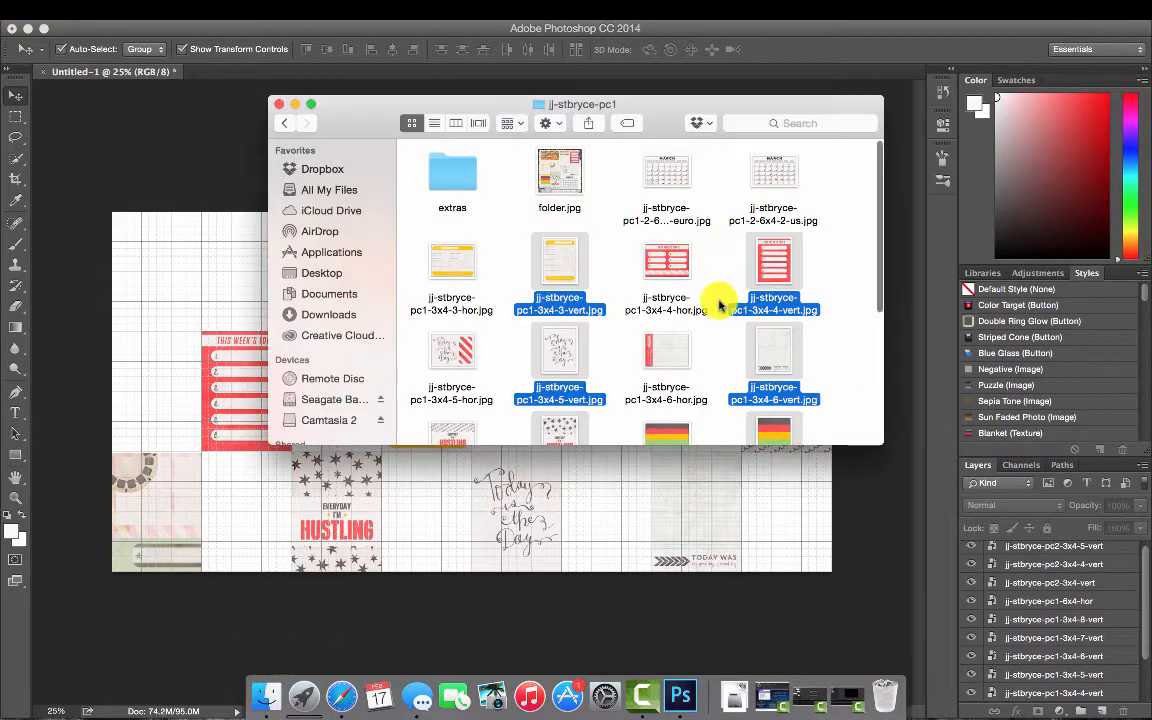
{"action": "scroll", "coordinate": [718, 303], "scroll_direction": "down", "scroll_amount": 5}
{"action": "left_click_drag", "start_coordinate": [545, 305], "coordinate": [150, 283]}
{"action": "left_click", "coordinate": [583, 50]}
{"action": "left_click_drag", "start_coordinate": [470, 395], "coordinate": [185, 270]}
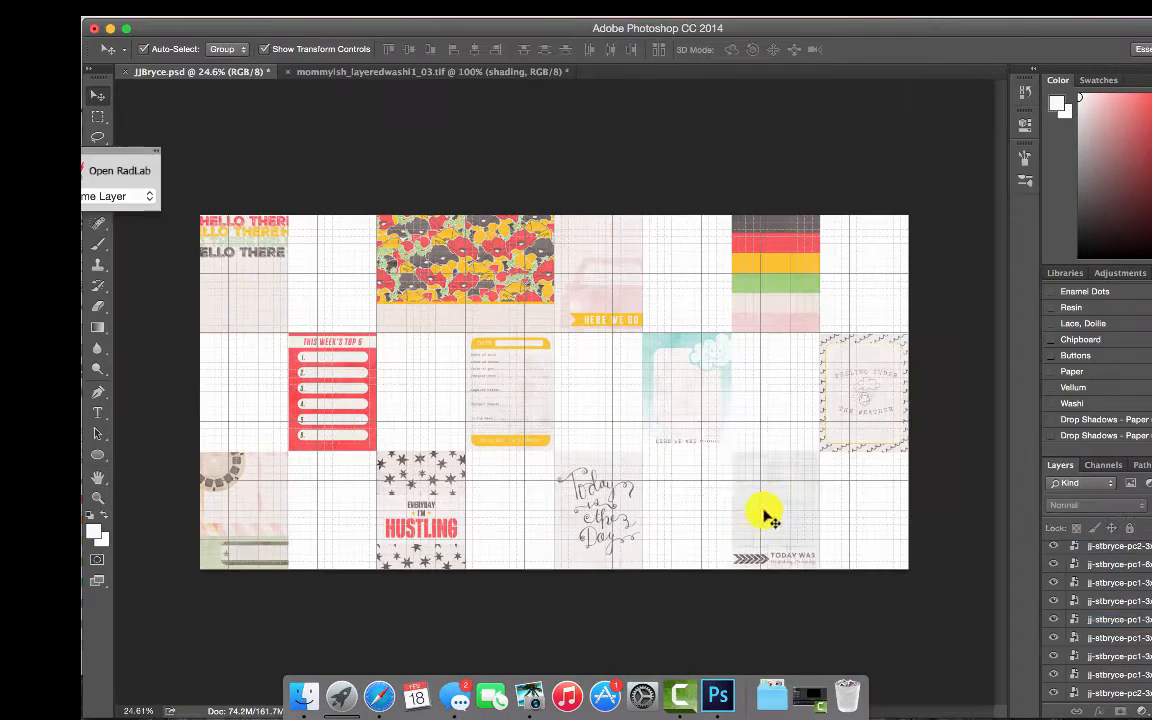
Step: Rotate three cards' positions: stripes to the bottom row, Feeling Under the Weather to the top row, Today Was to the middle row's right end
{"action": "left_click_drag", "start_coordinate": [765, 515], "coordinate": [607, 413]}
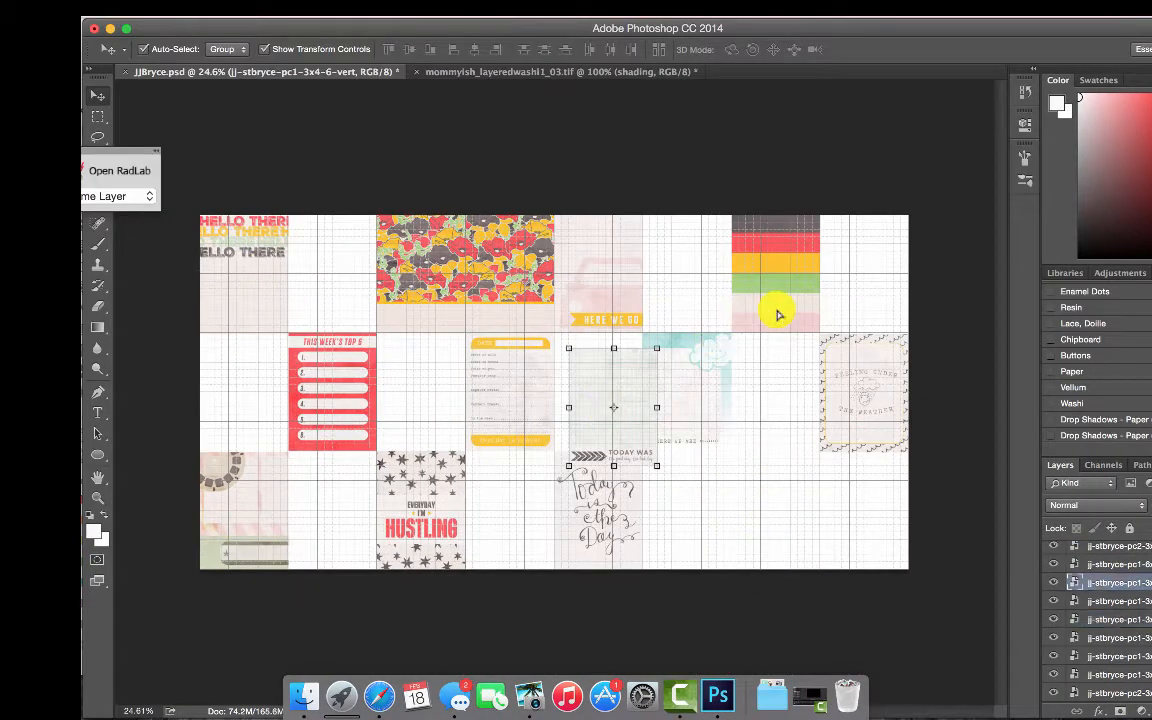
{"action": "left_click_drag", "start_coordinate": [779, 315], "coordinate": [779, 550]}
{"action": "left_click_drag", "start_coordinate": [615, 431], "coordinate": [789, 381]}
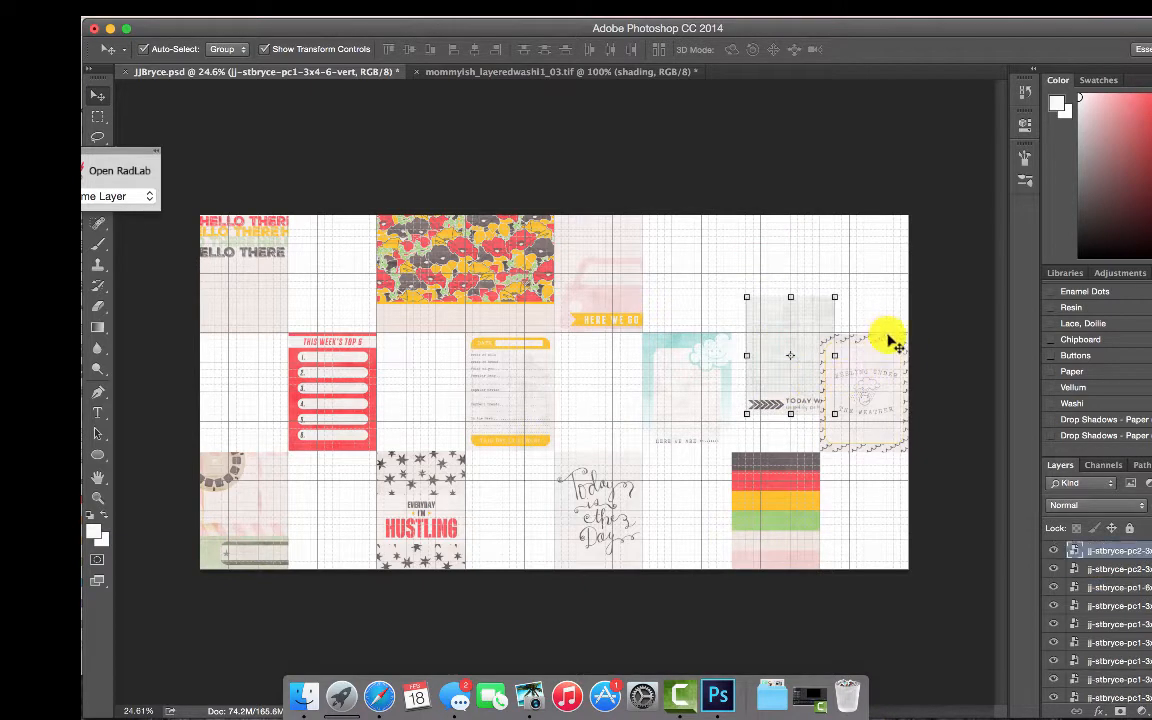
{"action": "left_click_drag", "start_coordinate": [892, 366], "coordinate": [802, 222]}
{"action": "left_click_drag", "start_coordinate": [831, 380], "coordinate": [903, 417]}
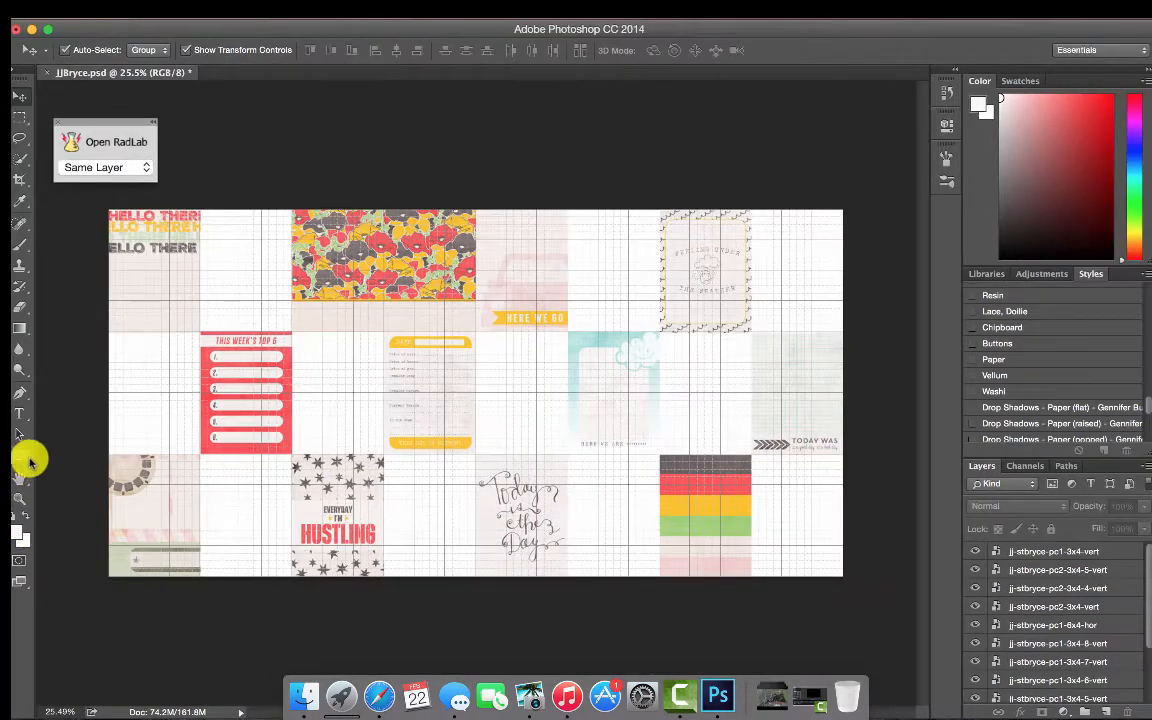
Step: Draw a 900 x 1200 px rectangle in the empty slot between the Top 6 and yellow cards and fill it pink
{"action": "left_click", "coordinate": [29, 461]}
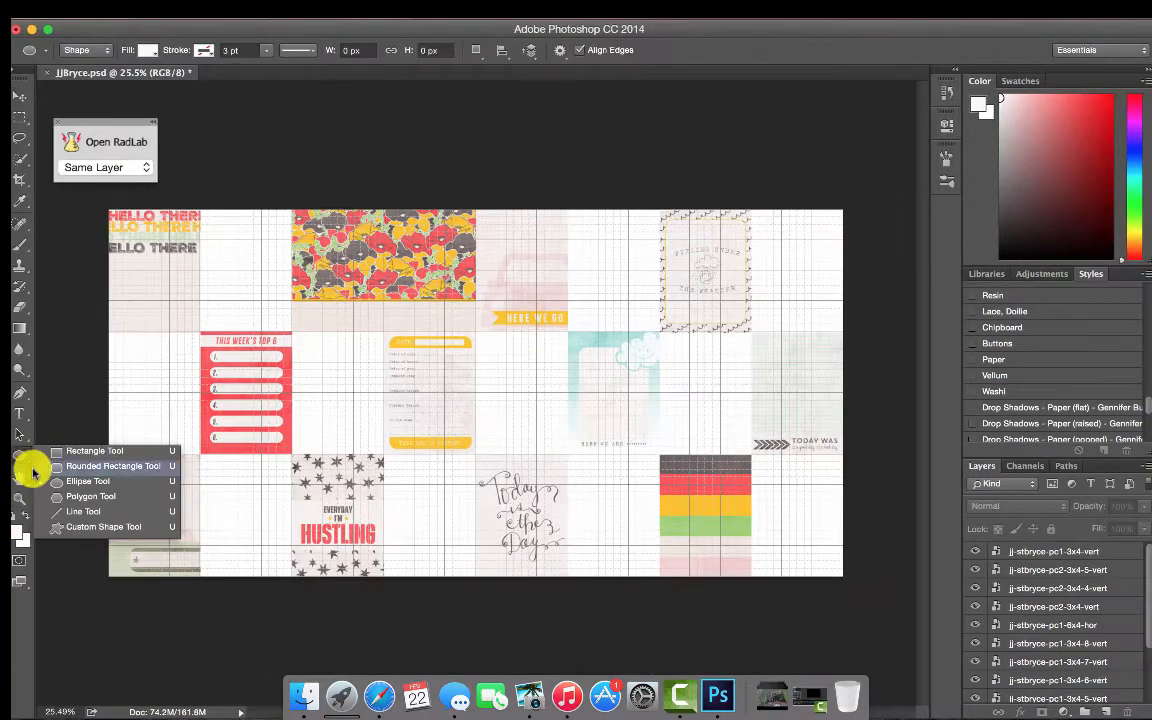
{"action": "left_click", "coordinate": [85, 450]}
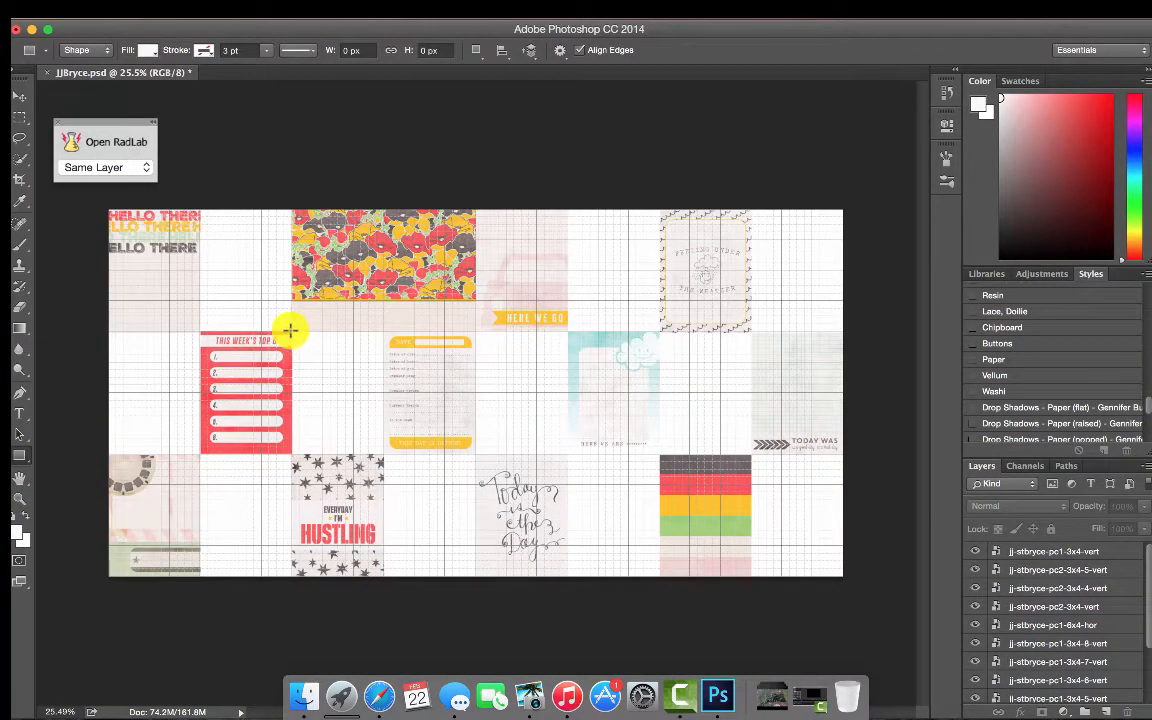
{"action": "left_click_drag", "start_coordinate": [291, 330], "coordinate": [384, 456]}
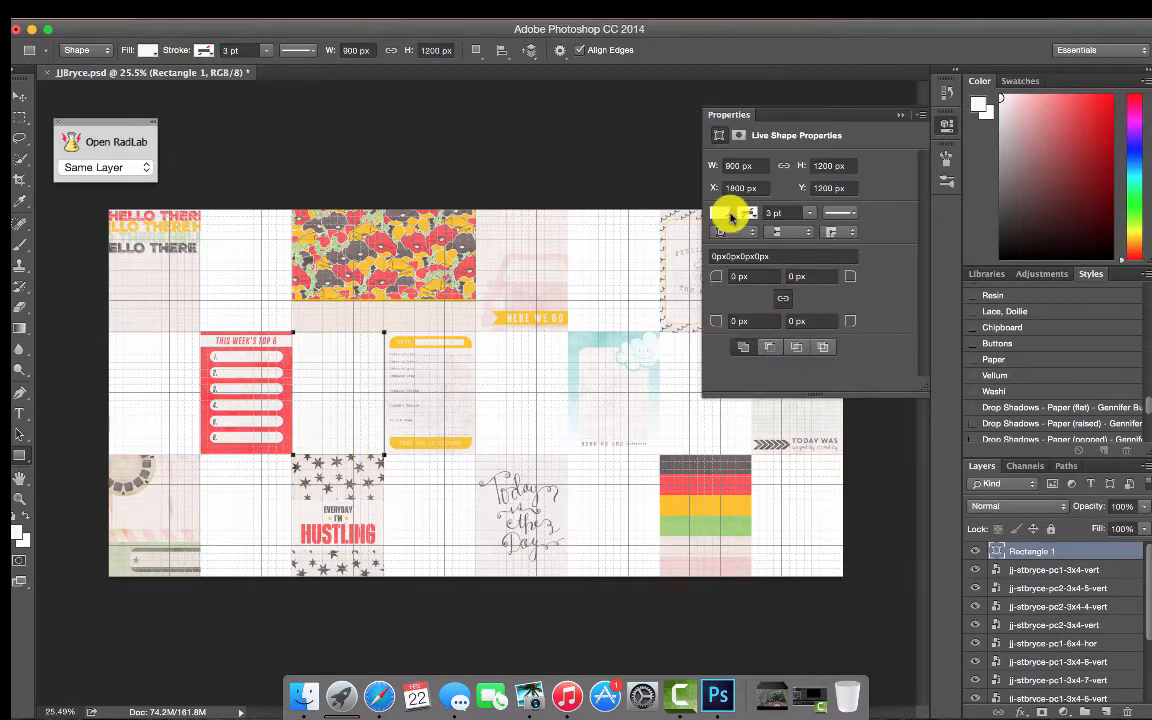
{"action": "left_click", "coordinate": [722, 213]}
{"action": "left_click", "coordinate": [759, 298]}
{"action": "left_click", "coordinate": [902, 115]}
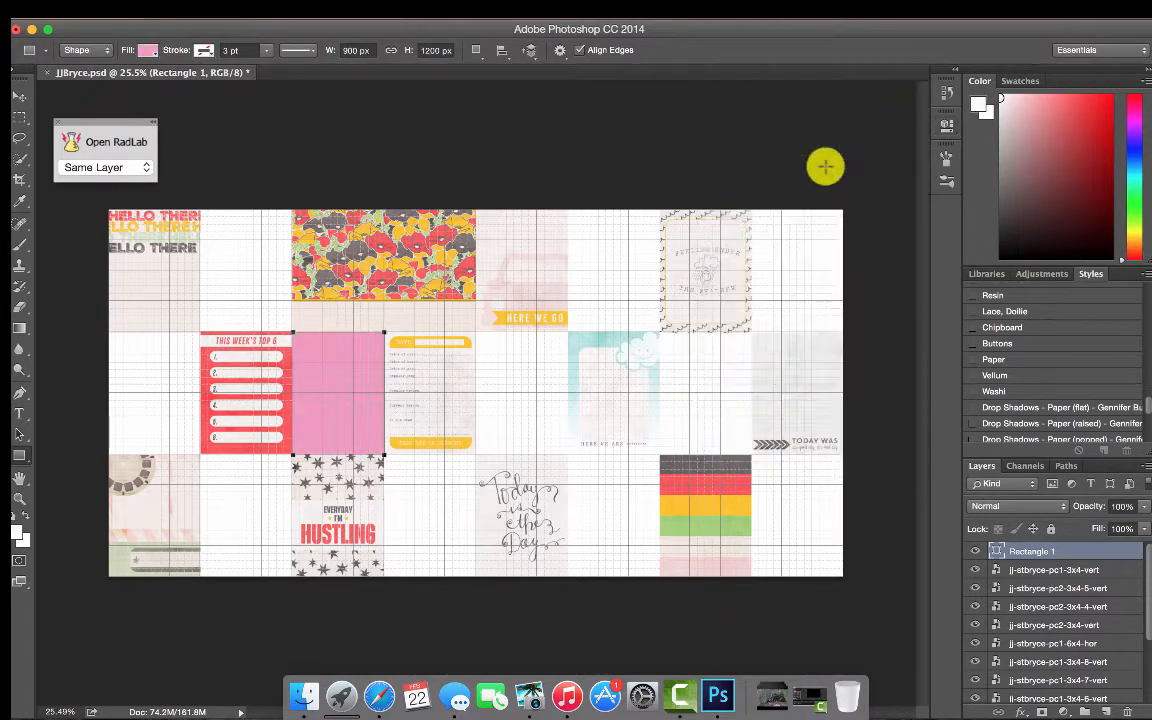
Step: Bring the photo of the woman with two children from iPhoto into the layout and scale it down to about card size
{"action": "left_click", "coordinate": [18, 114]}
{"action": "left_click", "coordinate": [515, 703]}
{"action": "left_click_drag", "start_coordinate": [640, 470], "coordinate": [558, 474]}
{"action": "key", "text": "v"}
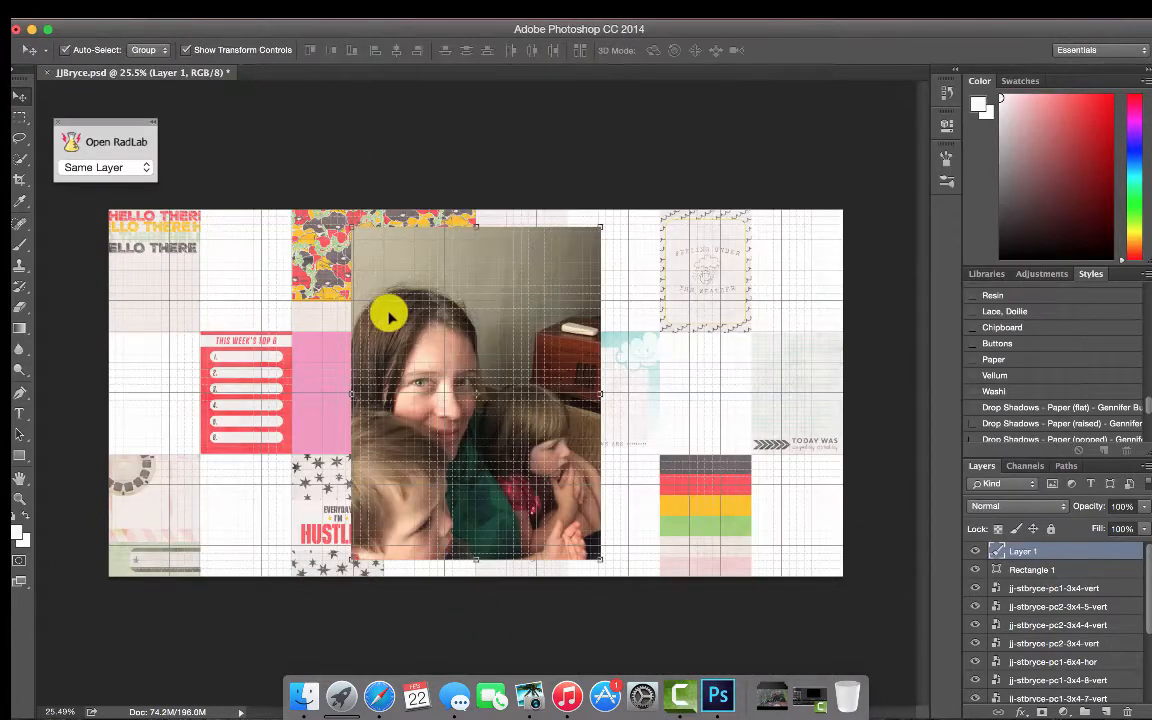
{"action": "left_click", "coordinate": [351, 228]}
{"action": "left_click_drag", "start_coordinate": [351, 228], "coordinate": [518, 425]}
{"action": "key", "text": "Return"}
{"action": "left_click_drag", "start_coordinate": [565, 512], "coordinate": [494, 401]}
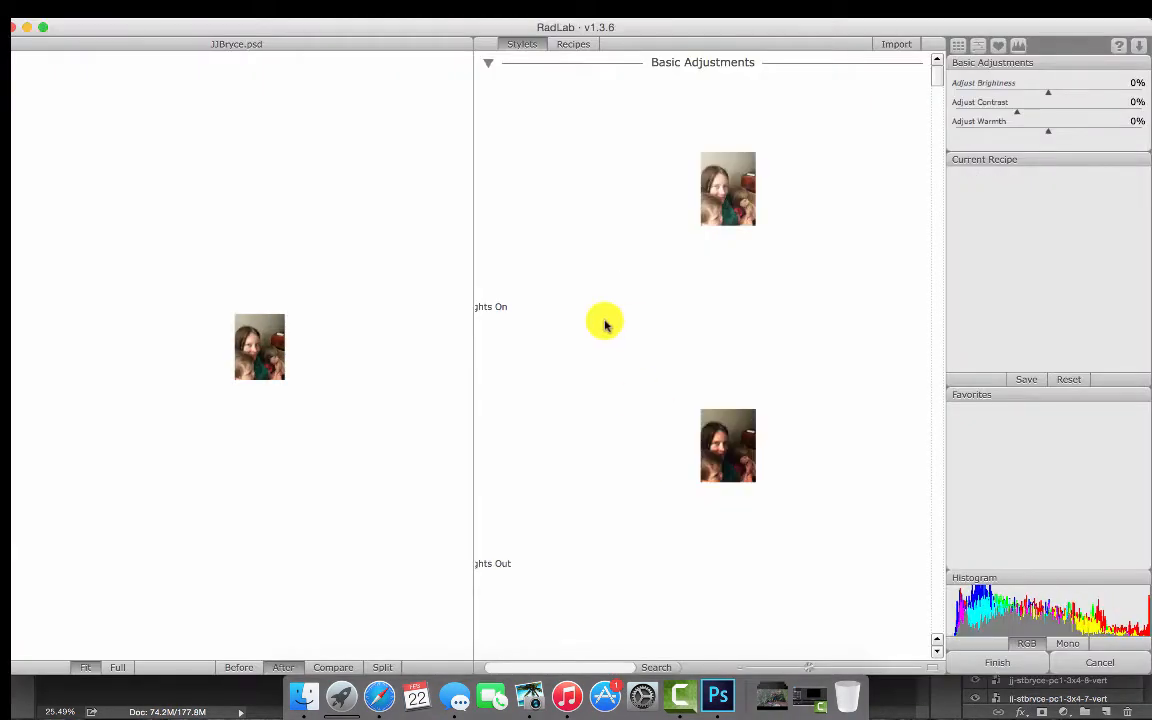
Step: Enhance the family photo in RadLab with 12% brightness and the Oh, Snap! stylet at 100% strength
{"action": "left_click_drag", "start_coordinate": [1050, 94], "coordinate": [1056, 94]}
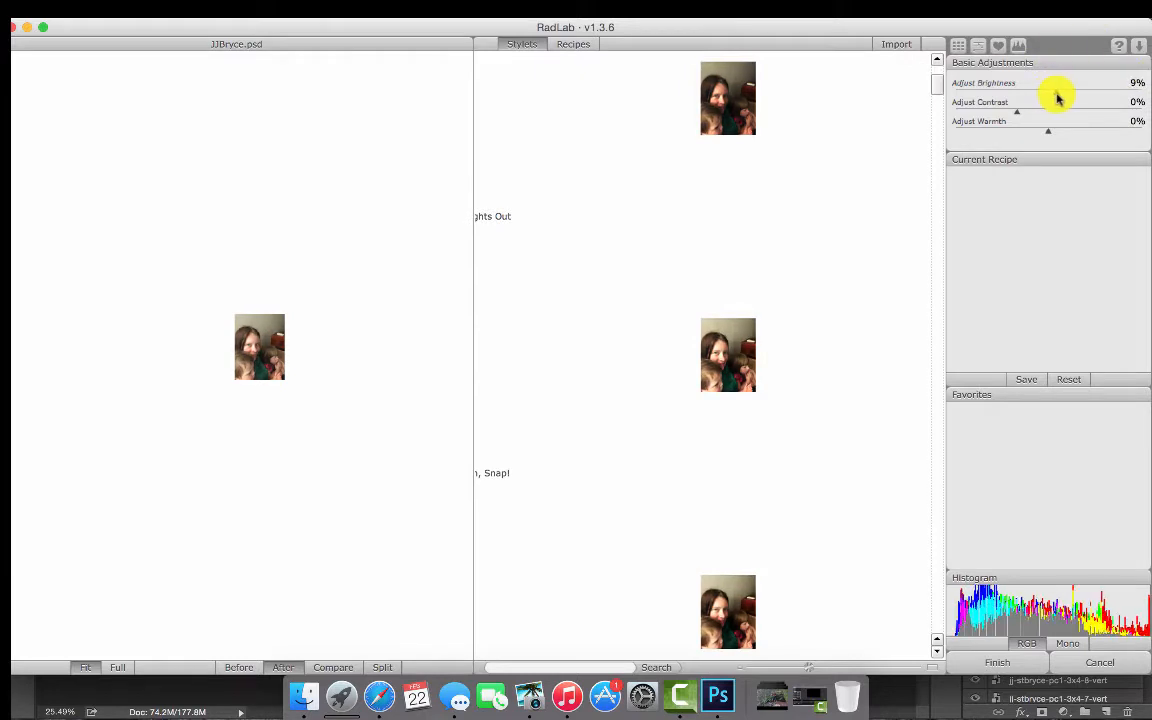
{"action": "left_click", "coordinate": [740, 360]}
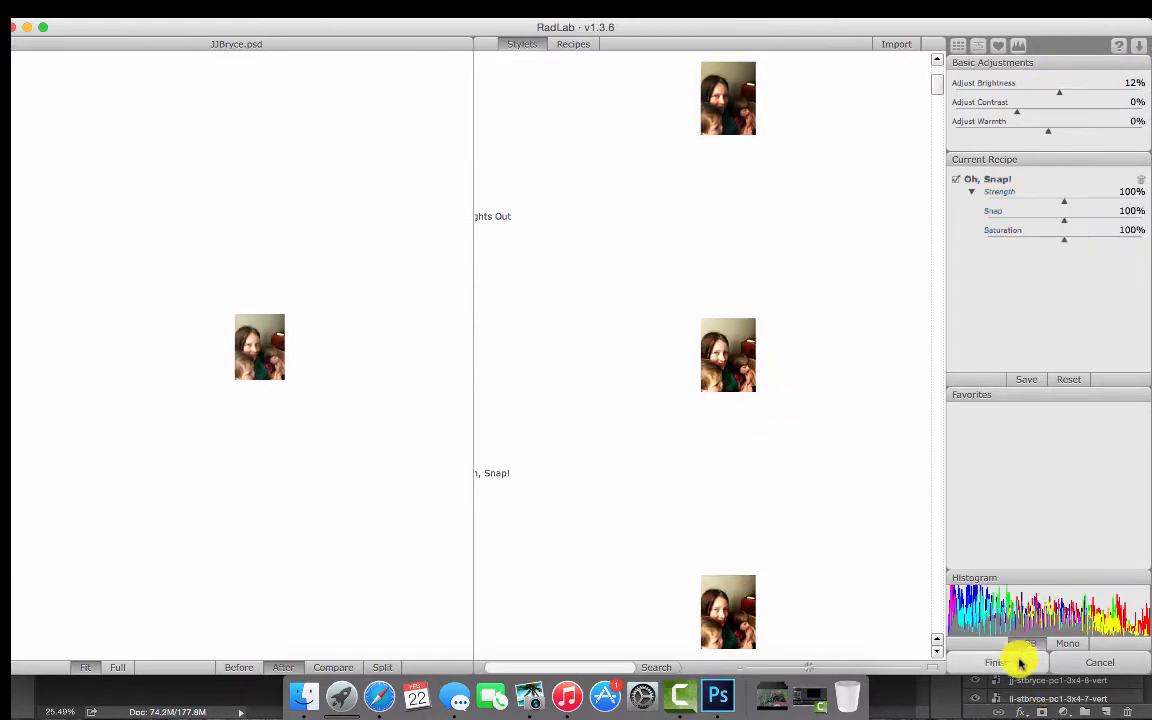
{"action": "left_click", "coordinate": [1020, 663]}
Step: Position the family photo over the pink rectangle, clip it to that shape and merge the two layers
{"action": "left_click_drag", "start_coordinate": [443, 365], "coordinate": [298, 371]}
{"action": "right_click", "coordinate": [1040, 563]}
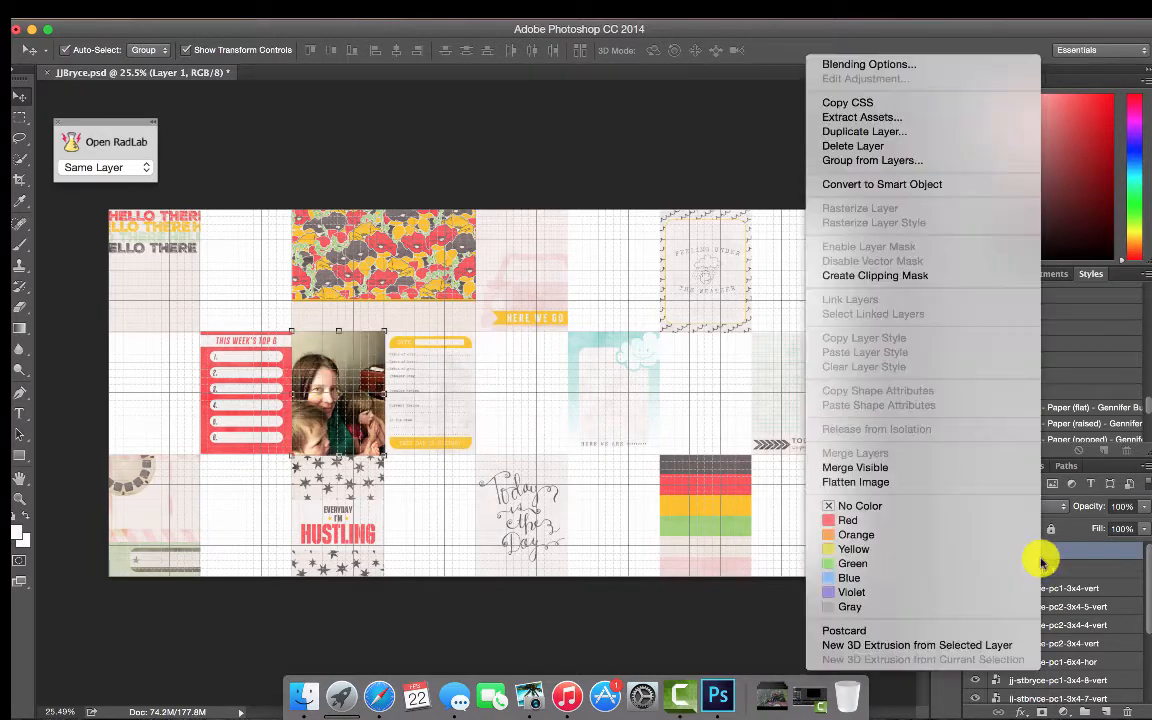
{"action": "left_click", "coordinate": [963, 281]}
{"action": "right_click", "coordinate": [1046, 577]}
{"action": "left_click", "coordinate": [959, 455]}
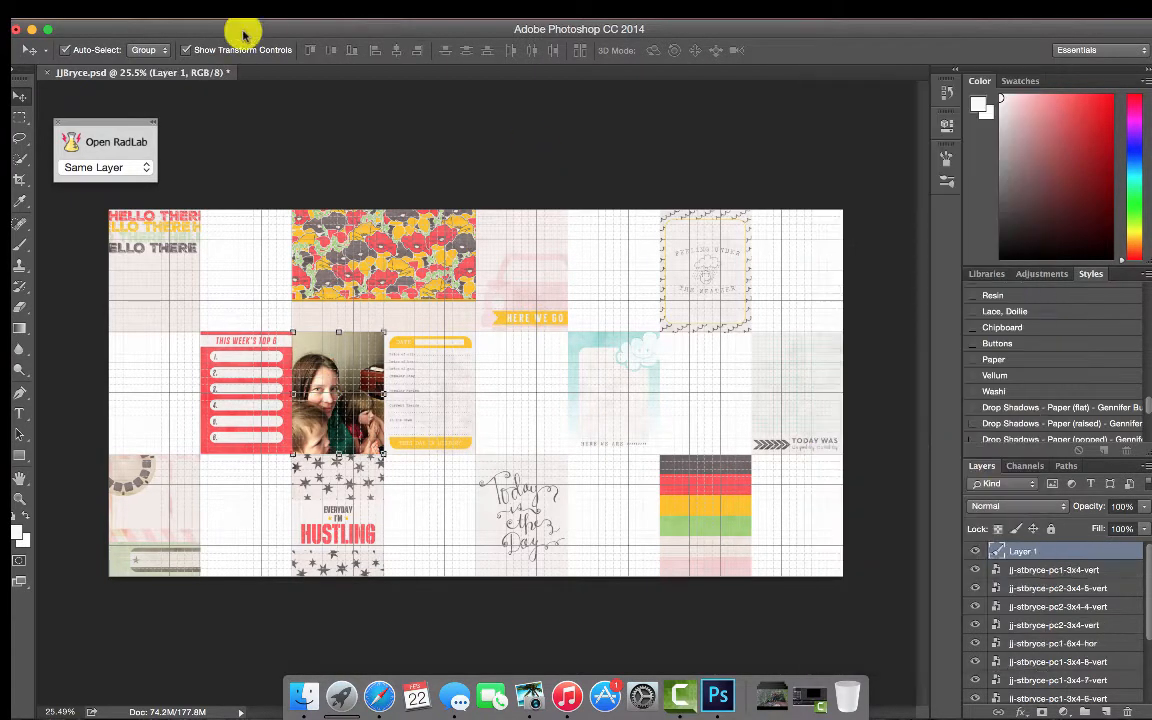
Step: Add a 30 px white inside stroke around the merged family photo at 100% opacity
{"action": "left_click", "coordinate": [190, 2]}
{"action": "left_click", "coordinate": [211, 263]}
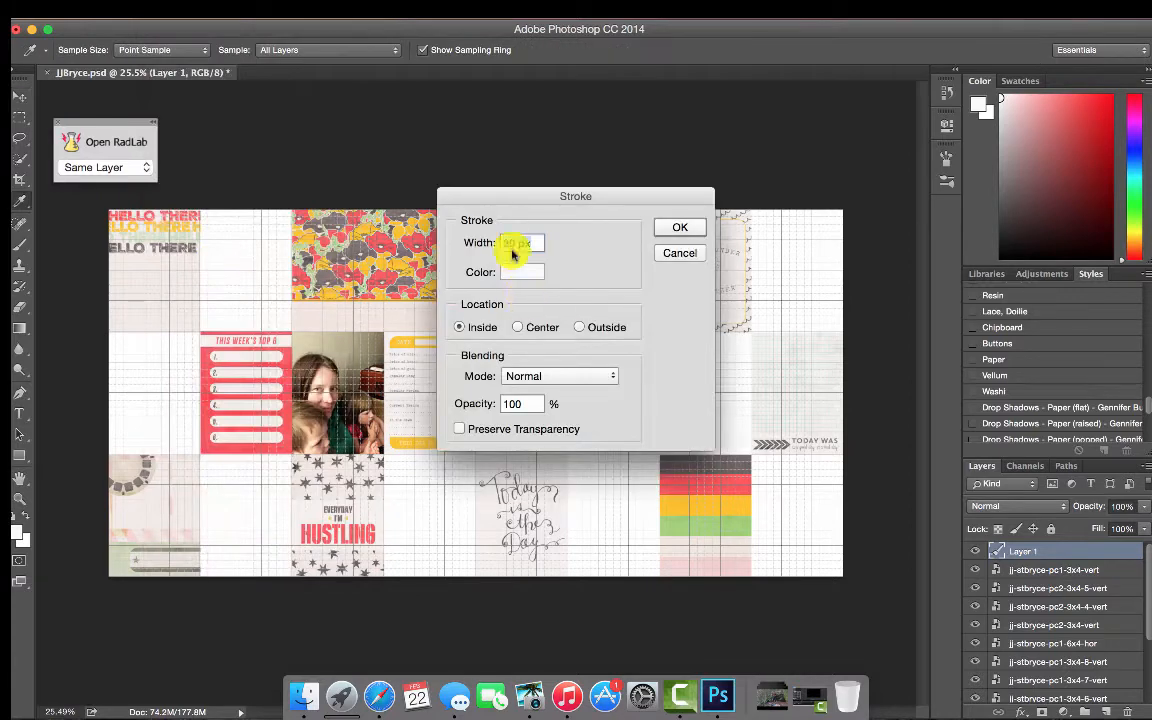
{"action": "left_click", "coordinate": [682, 228]}
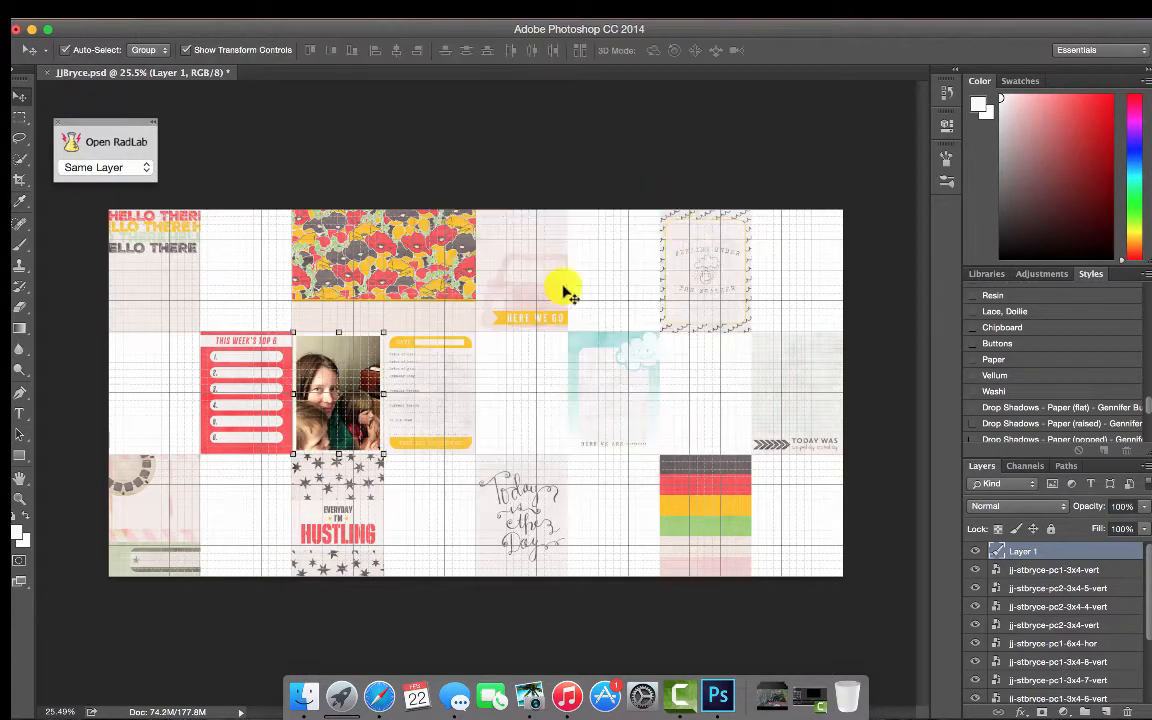
Step: Bring the portrait of the laughing boy in the gray DAD shirt from iPhoto into the layout
{"action": "left_click", "coordinate": [529, 697]}
{"action": "scroll", "coordinate": [514, 329], "scroll_direction": "up", "scroll_amount": 5}
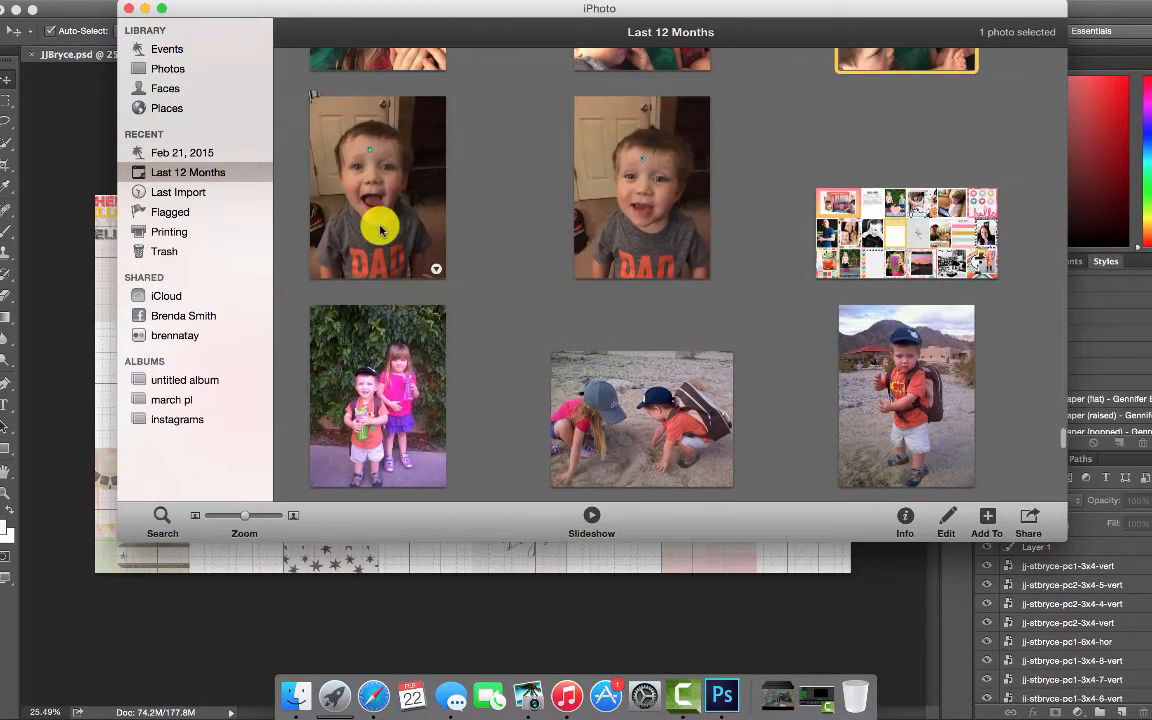
{"action": "left_click_drag", "start_coordinate": [380, 231], "coordinate": [440, 341]}
Step: Enhance the DAD shirt photo in RadLab with the Lights On stylet at 100% strength plus a second stylet
{"action": "left_click", "coordinate": [82, 136]}
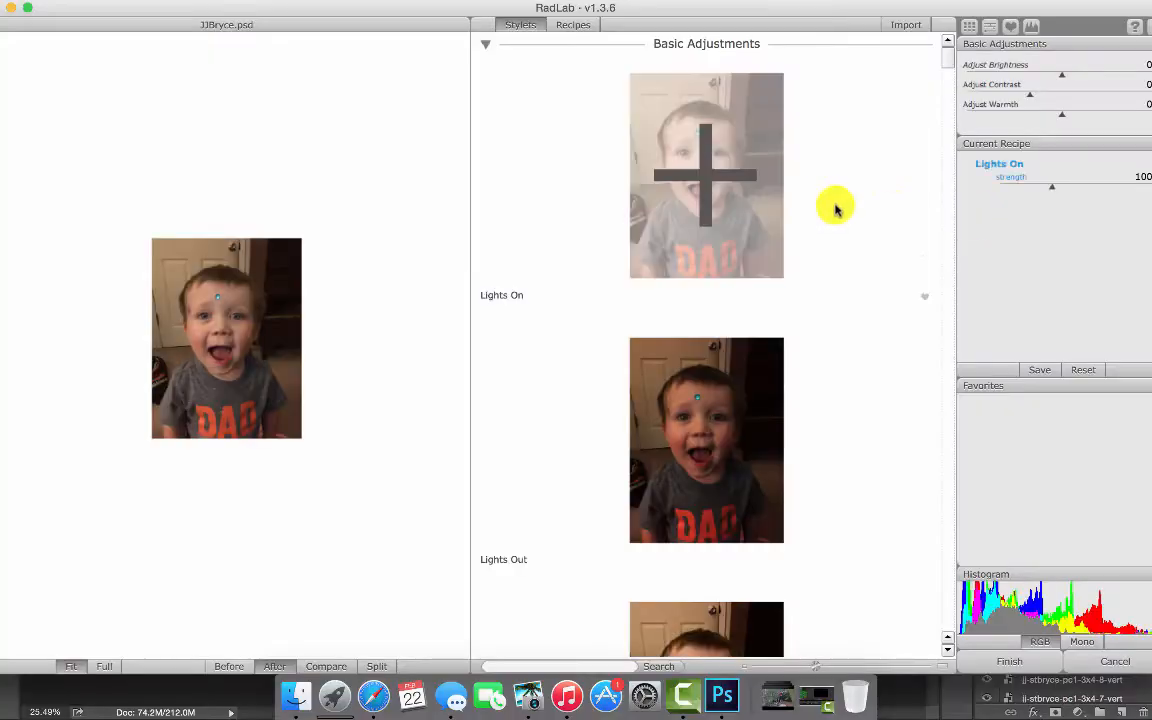
{"action": "left_click", "coordinate": [712, 187]}
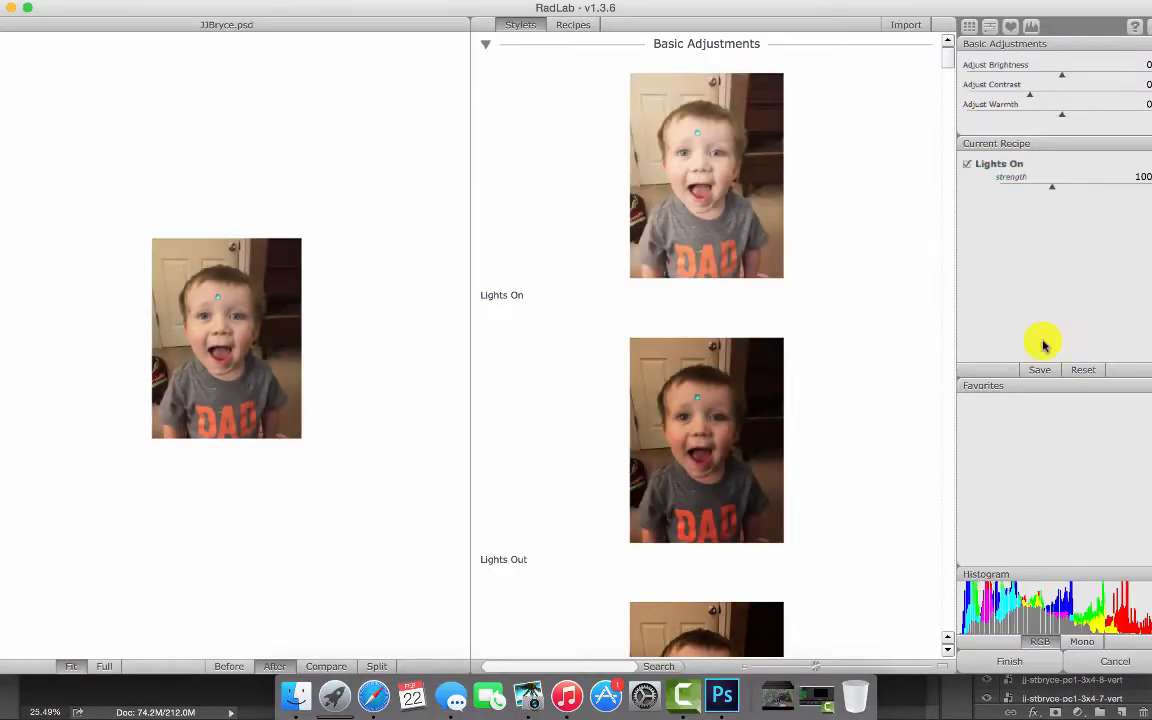
{"action": "scroll", "coordinate": [882, 314], "scroll_direction": "down", "scroll_amount": 5}
{"action": "left_click", "coordinate": [714, 437]}
{"action": "left_click", "coordinate": [1009, 661]}
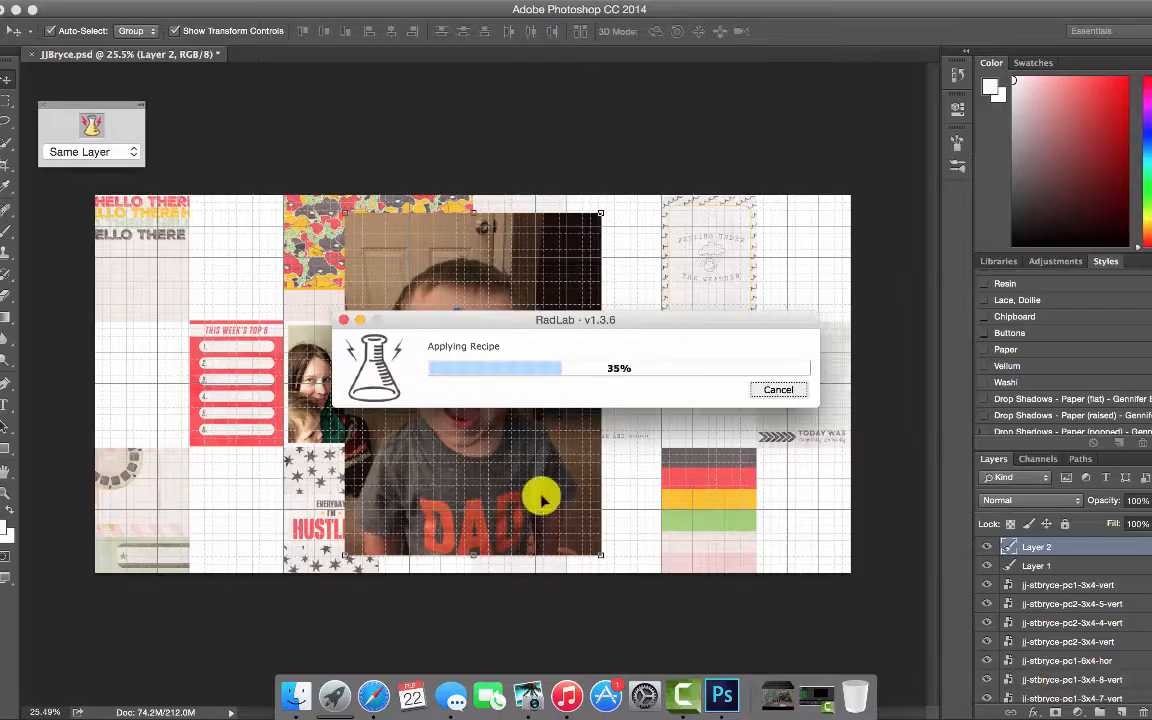
Step: Scale the DAD shirt photo down proportionally to about 36.76%, roughly the size of a card
{"action": "left_click", "coordinate": [345, 213]}
{"action": "left_click_drag", "start_coordinate": [332, 210], "coordinate": [506, 430]}
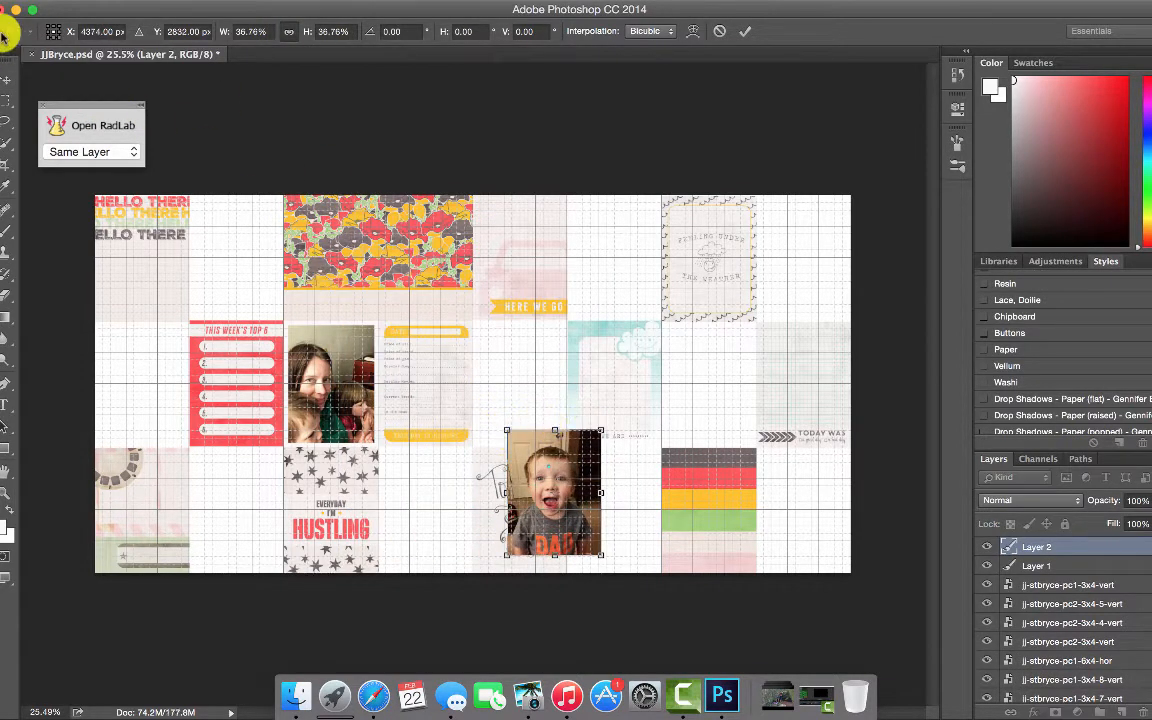
{"action": "left_click", "coordinate": [185, 1]}
{"action": "left_click", "coordinate": [553, 129]}
{"action": "key", "text": "Return"}
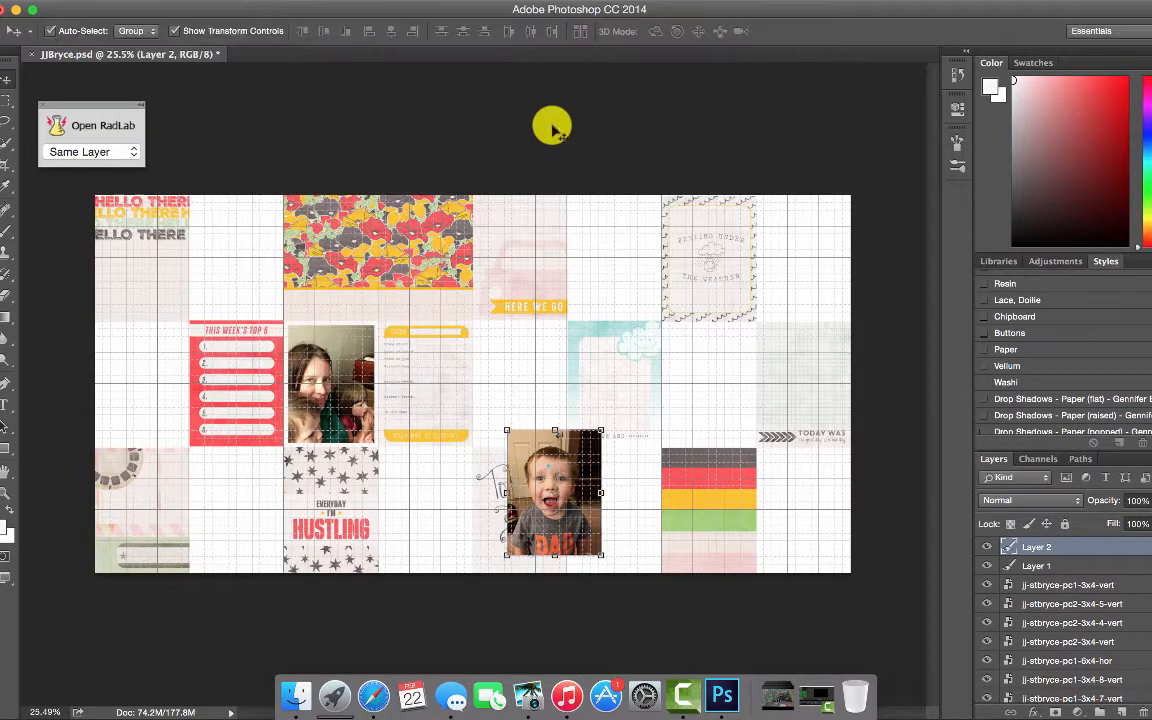
Step: Add a white inside stroke to the DAD shirt photo and move it into the empty slot beside the "This Week's Top 6" card
{"action": "left_click", "coordinate": [148, 1]}
{"action": "left_click", "coordinate": [171, 251]}
{"action": "left_click", "coordinate": [688, 216]}
{"action": "key", "text": "v"}
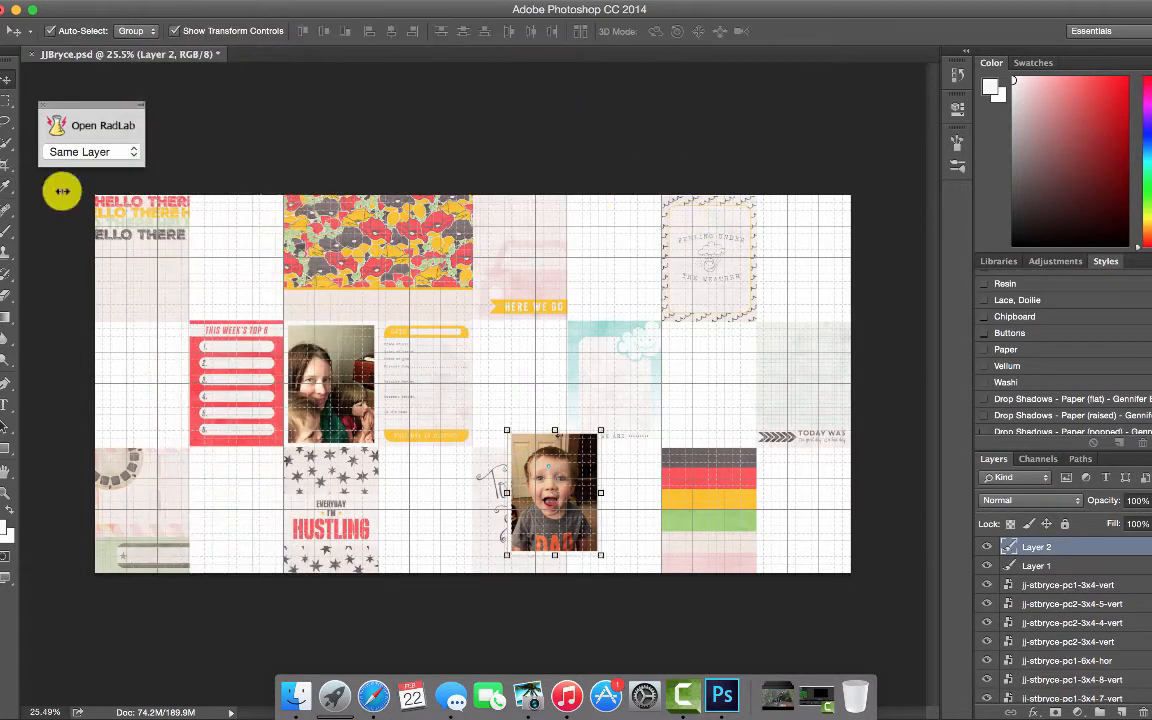
{"action": "double_click", "coordinate": [555, 492]}
{"action": "left_click", "coordinate": [735, 24]}
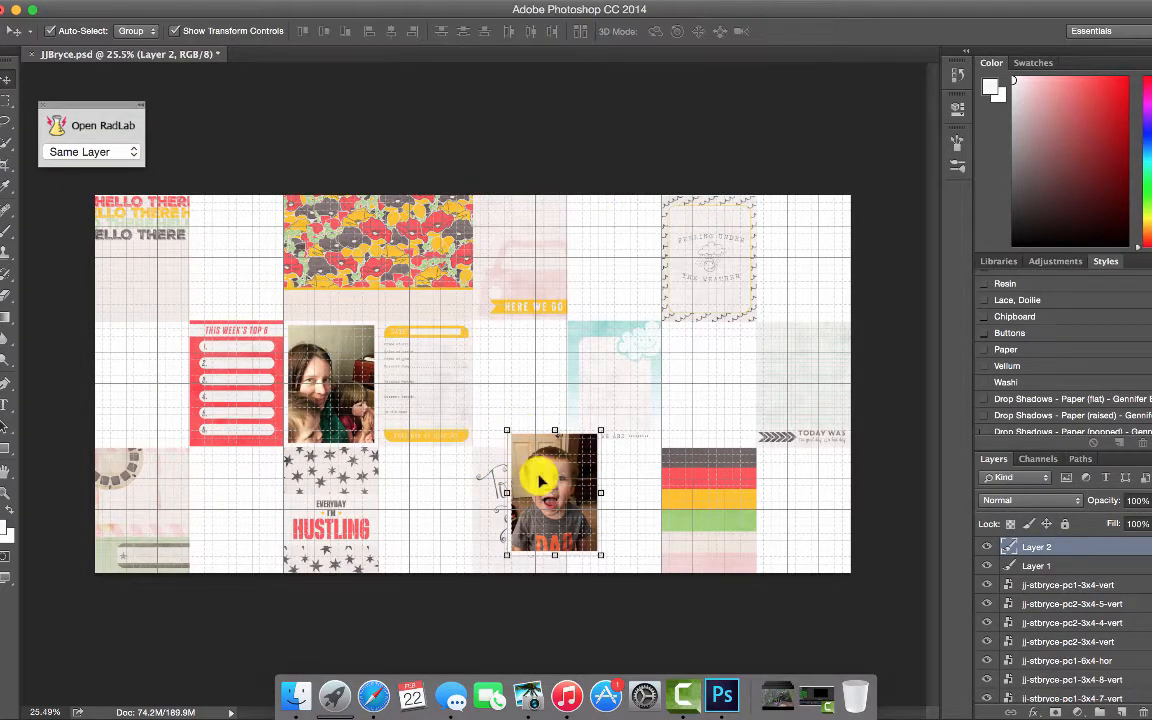
{"action": "left_click_drag", "start_coordinate": [555, 481], "coordinate": [136, 345]}
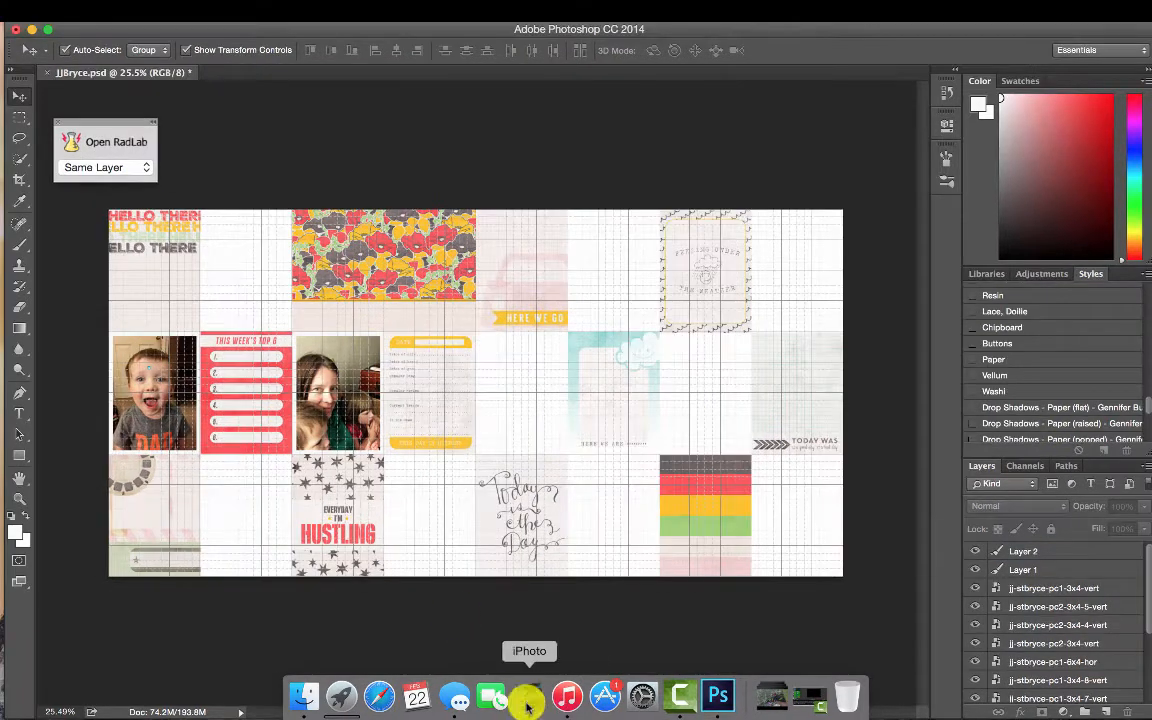
Step: Place the iPhoto pictures of the girl with pom-poms and the boy on the garden path into the layout
{"action": "left_click", "coordinate": [530, 697]}
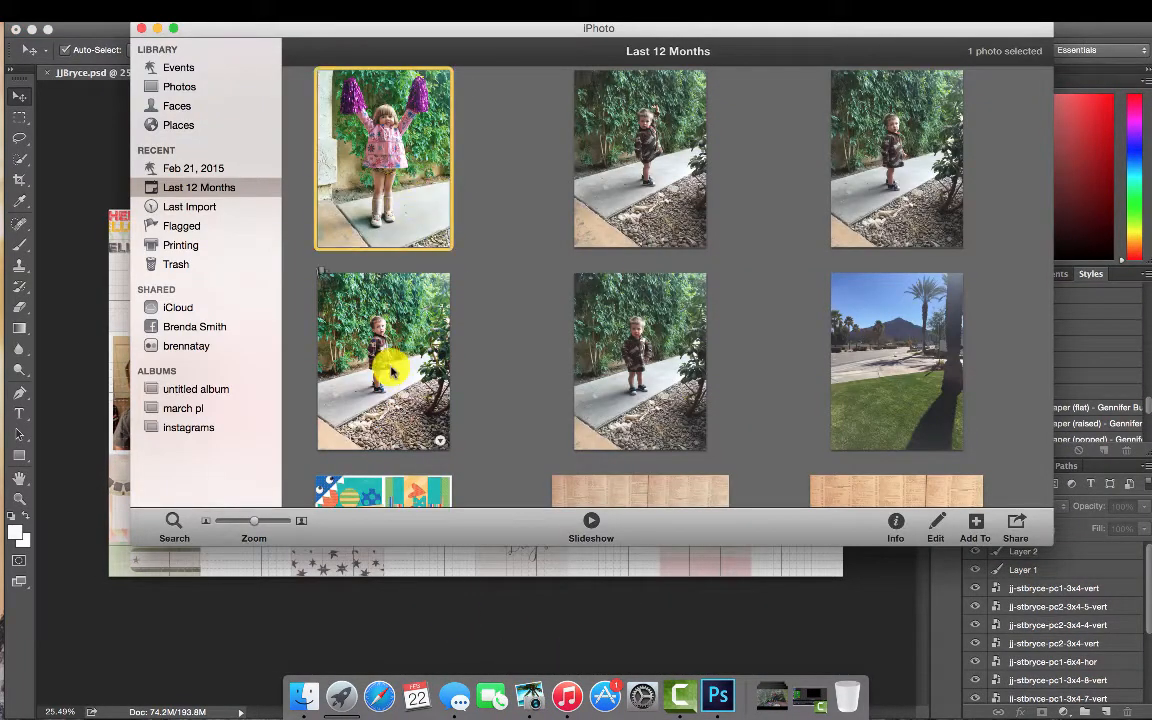
{"action": "left_click_drag", "start_coordinate": [391, 371], "coordinate": [208, 612]}
{"action": "key", "text": "Return"}
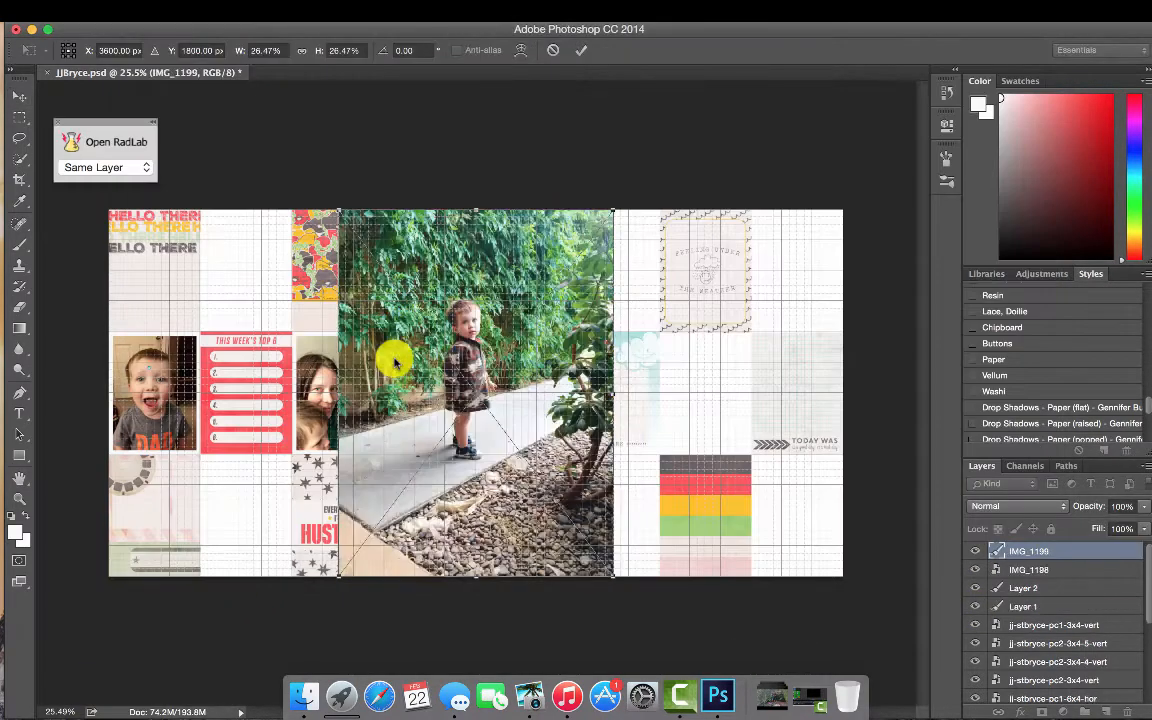
{"action": "key", "text": "Return"}
Step: Scale the garden path photo to card size and fit it between the cloud card and the "Today Was" card
{"action": "left_click", "coordinate": [338, 213]}
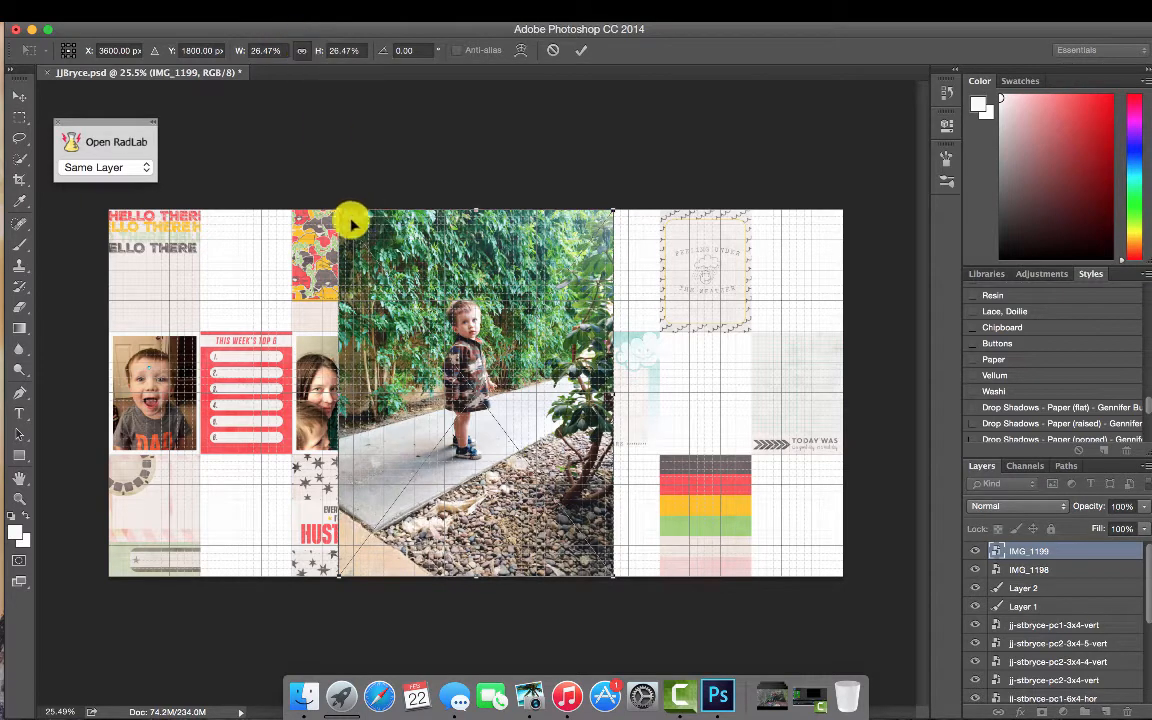
{"action": "left_click_drag", "start_coordinate": [348, 214], "coordinate": [550, 432]}
{"action": "left_click_drag", "start_coordinate": [578, 530], "coordinate": [716, 406]}
{"action": "key", "text": "Return"}
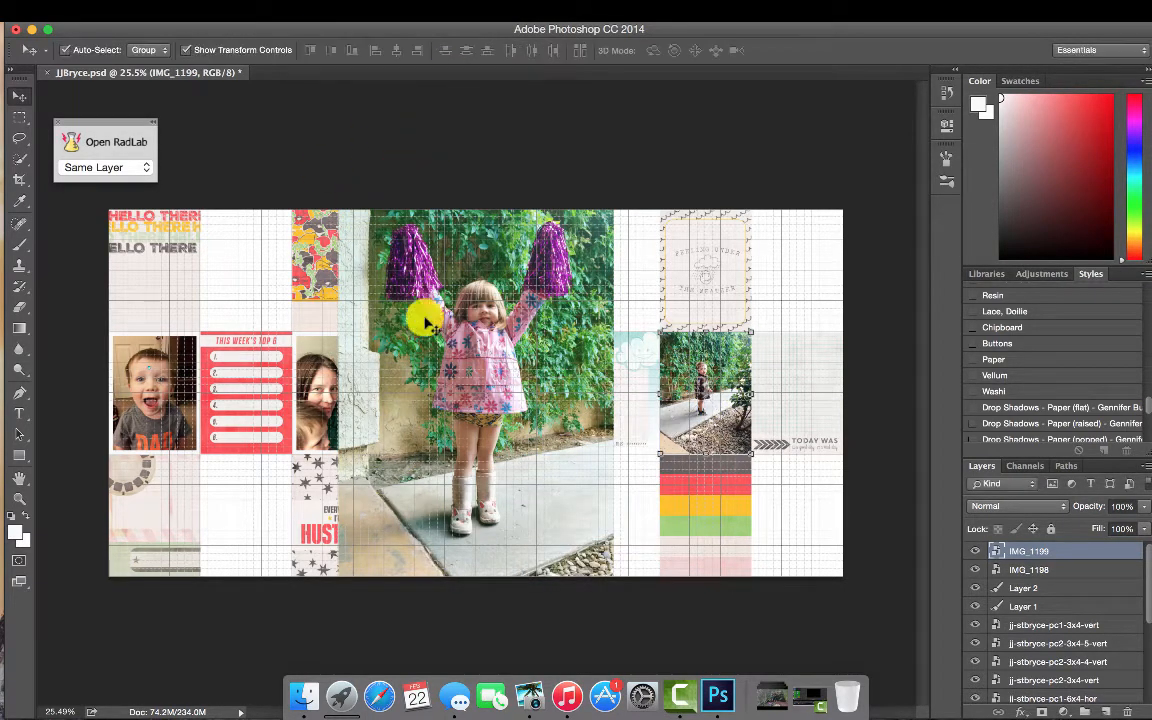
Step: Scale the pom-pom photo to card size and move it into the empty slot beside the "Everyday I'm Hustling" card
{"action": "left_click", "coordinate": [419, 316]}
{"action": "left_click_drag", "start_coordinate": [336, 208], "coordinate": [555, 428]}
{"action": "key", "text": "Return"}
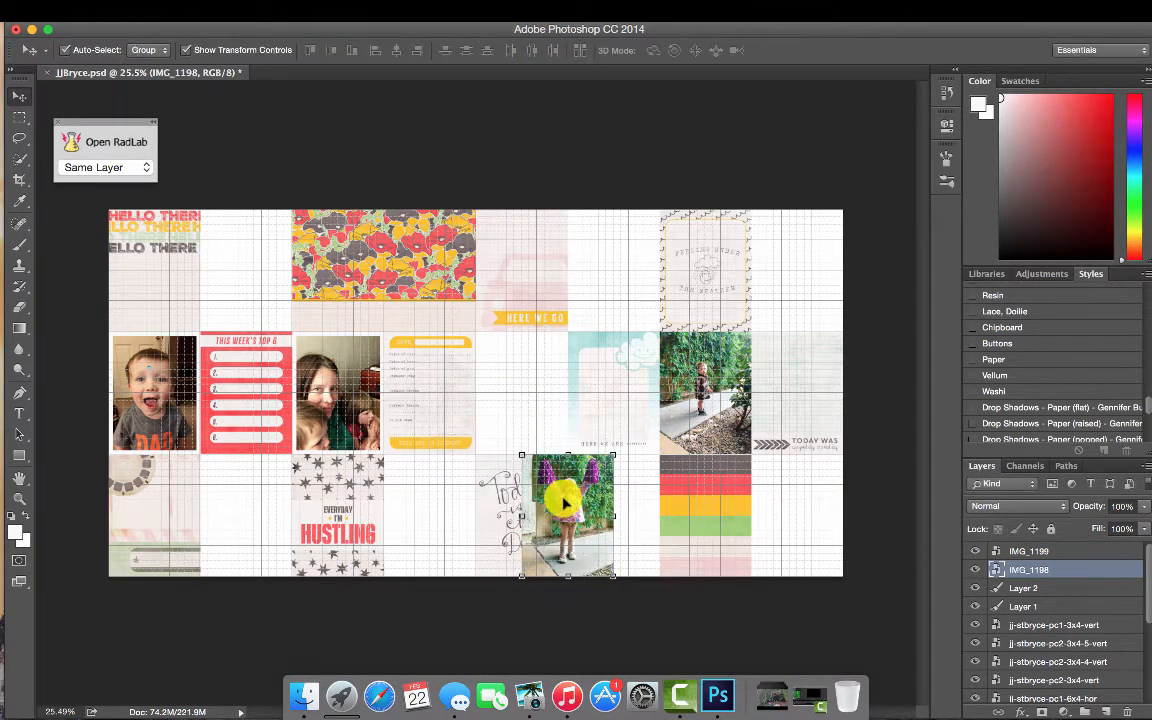
{"action": "left_click_drag", "start_coordinate": [560, 478], "coordinate": [237, 478]}
Step: Add a 40 px white inside stroke to the pom-pom photo at 100% opacity
{"action": "left_click", "coordinate": [127, 20]}
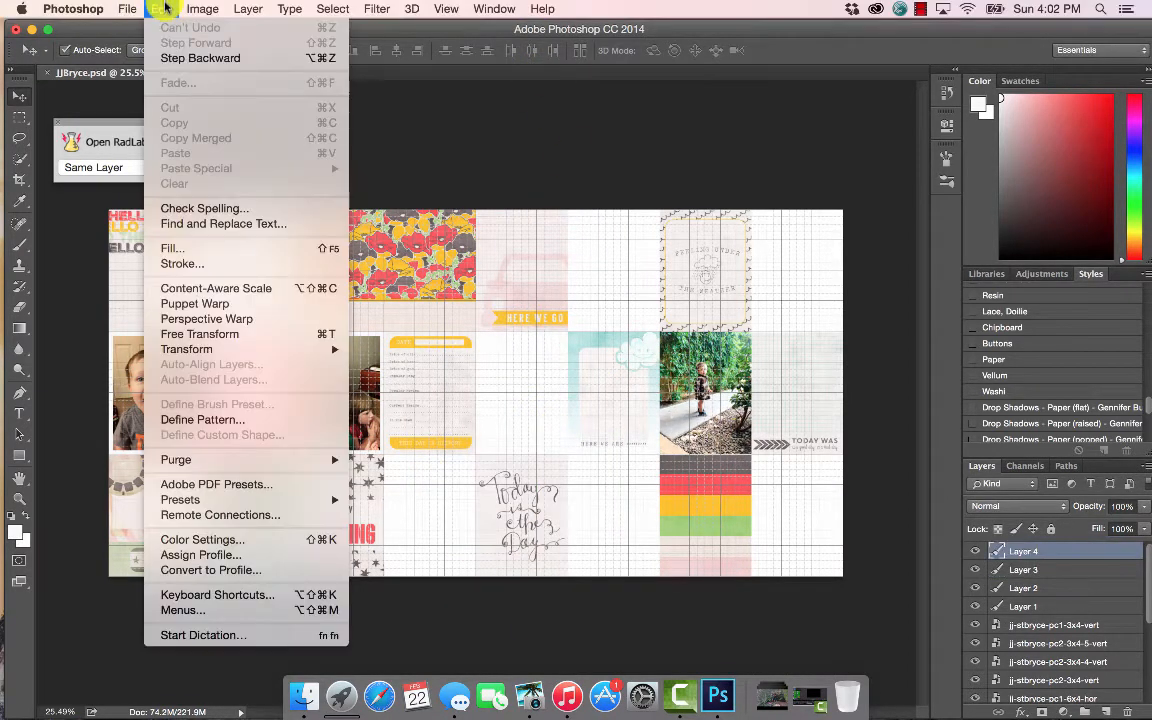
{"action": "left_click", "coordinate": [257, 270]}
{"action": "left_click", "coordinate": [171, 8]}
{"action": "left_click", "coordinate": [270, 265]}
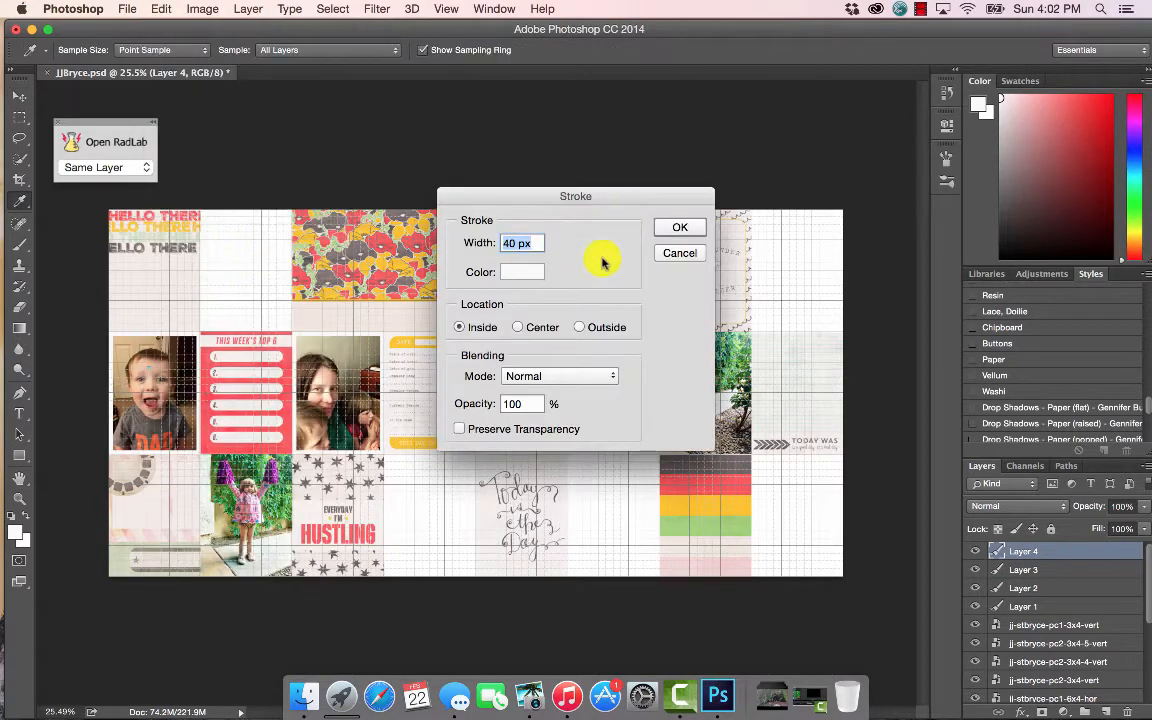
{"action": "key", "text": "Return"}
Step: Add the same white inside stroke to the garden path photo
{"action": "left_click", "coordinate": [712, 388]}
{"action": "left_click", "coordinate": [163, 9]}
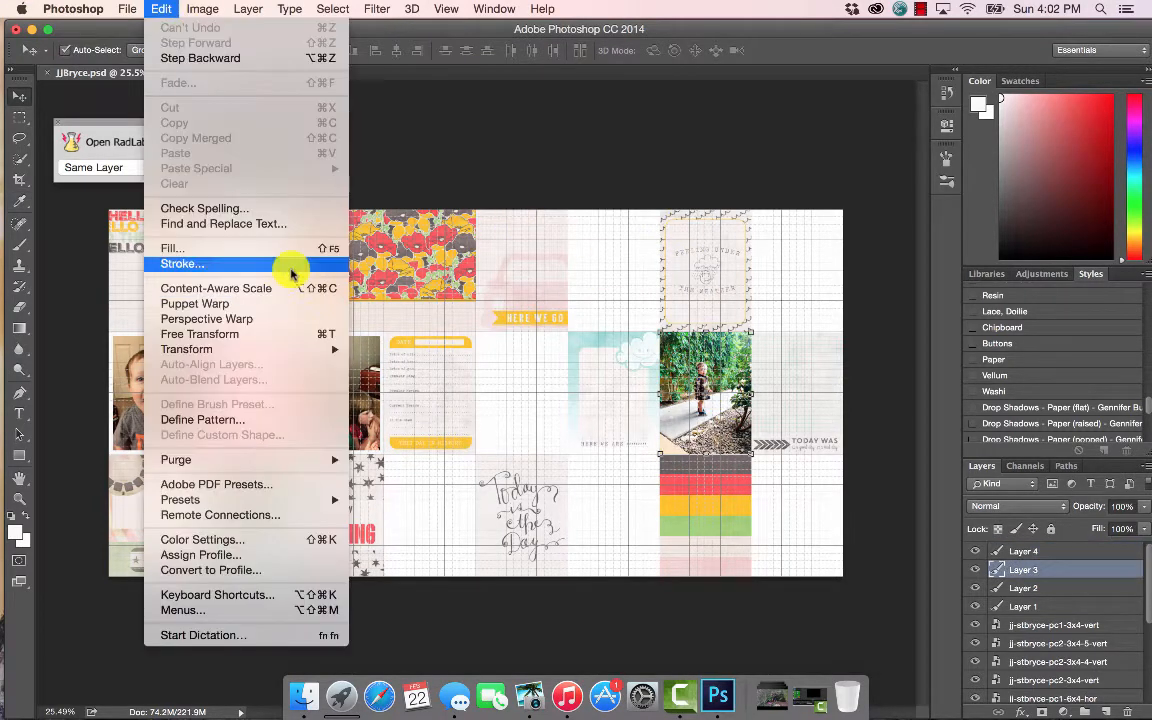
{"action": "left_click", "coordinate": [290, 262]}
{"action": "left_click", "coordinate": [680, 228]}
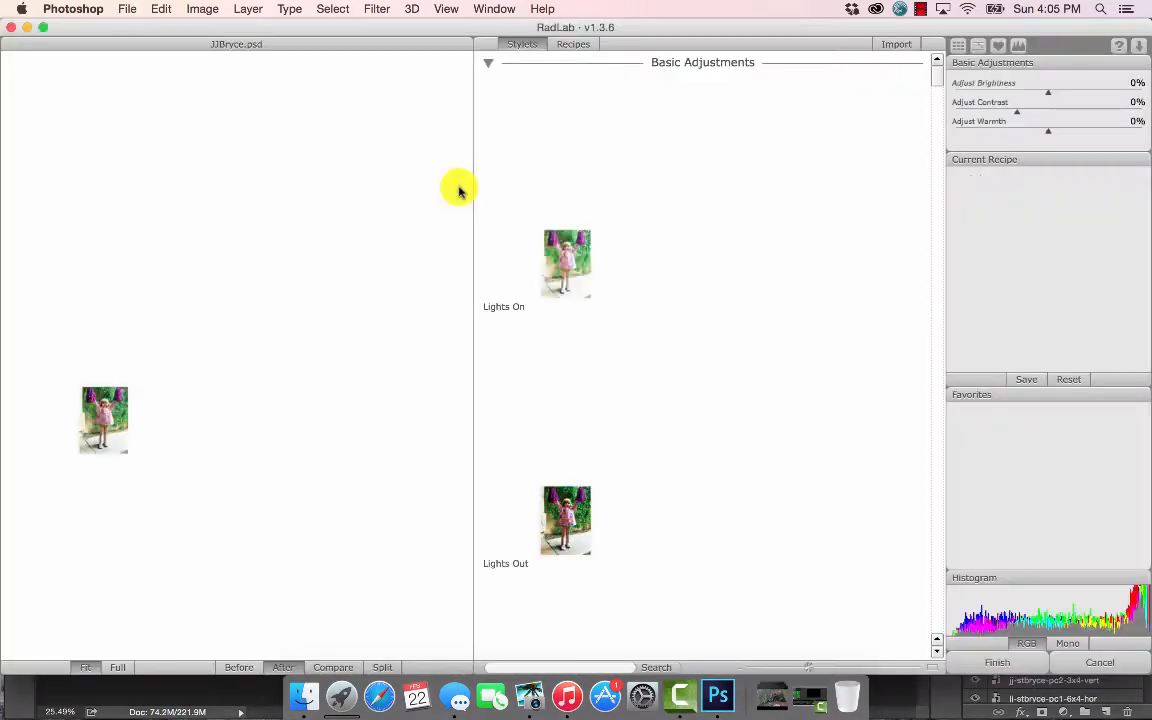
Step: Apply RadLab's Lights On at 100% and a black-and-white stylet to the pom-pom photo, and give the garden path photo the same look
{"action": "left_click", "coordinate": [566, 258]}
{"action": "scroll", "coordinate": [648, 211], "scroll_direction": "down", "scroll_amount": 5}
{"action": "scroll", "coordinate": [648, 221], "scroll_direction": "down", "scroll_amount": 10}
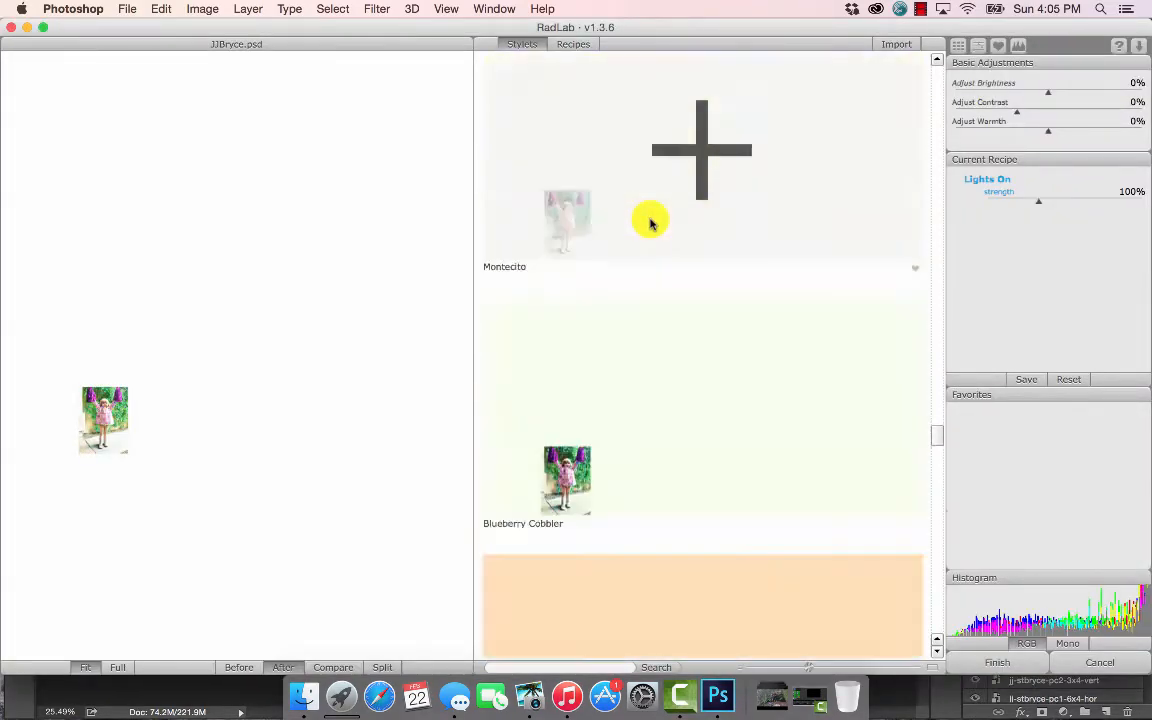
{"action": "left_click", "coordinate": [595, 253]}
{"action": "left_click", "coordinate": [1037, 670]}
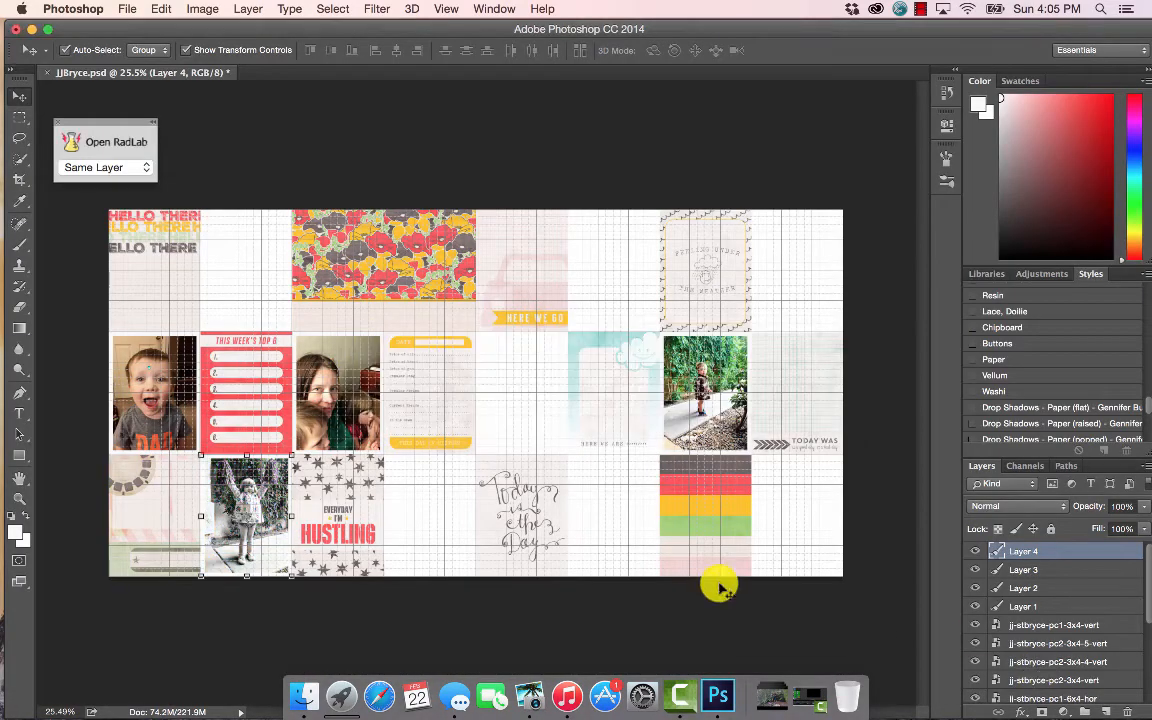
{"action": "left_click", "coordinate": [116, 141]}
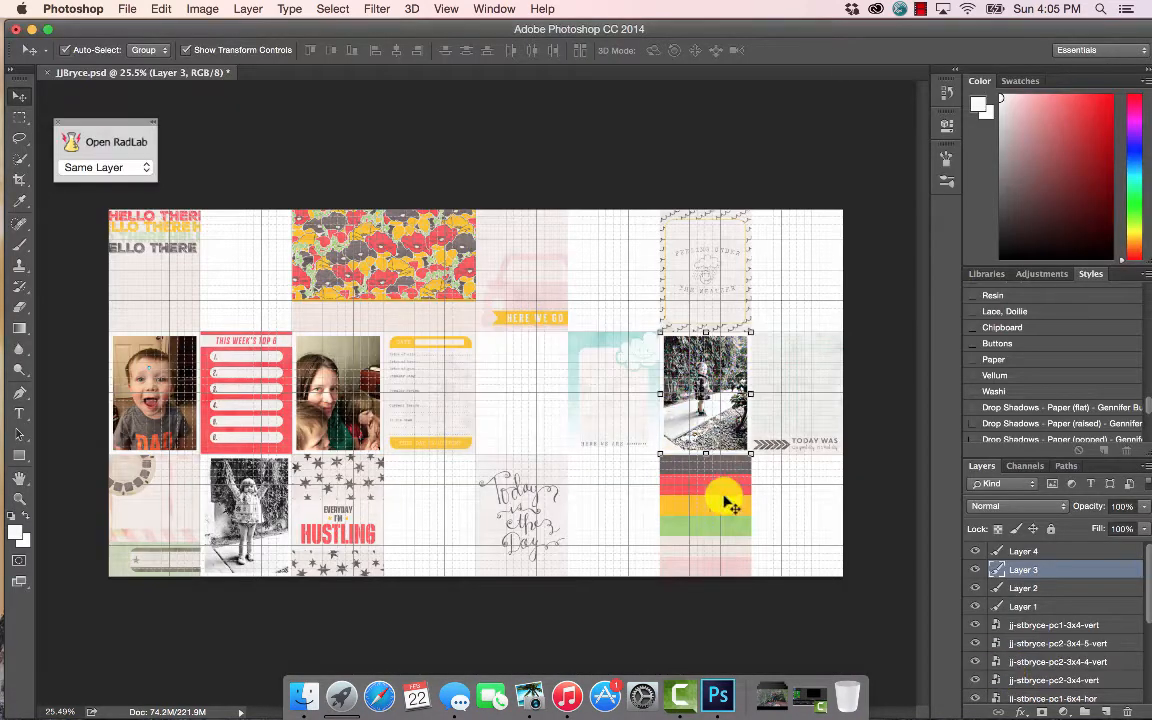
Step: Move the black-and-white garden path photo onto the floral card and scale it to 75%
{"action": "left_click_drag", "start_coordinate": [635, 350], "coordinate": [331, 248]}
{"action": "left_click", "coordinate": [310, 220]}
{"action": "left_click_drag", "start_coordinate": [370, 302], "coordinate": [343, 279]}
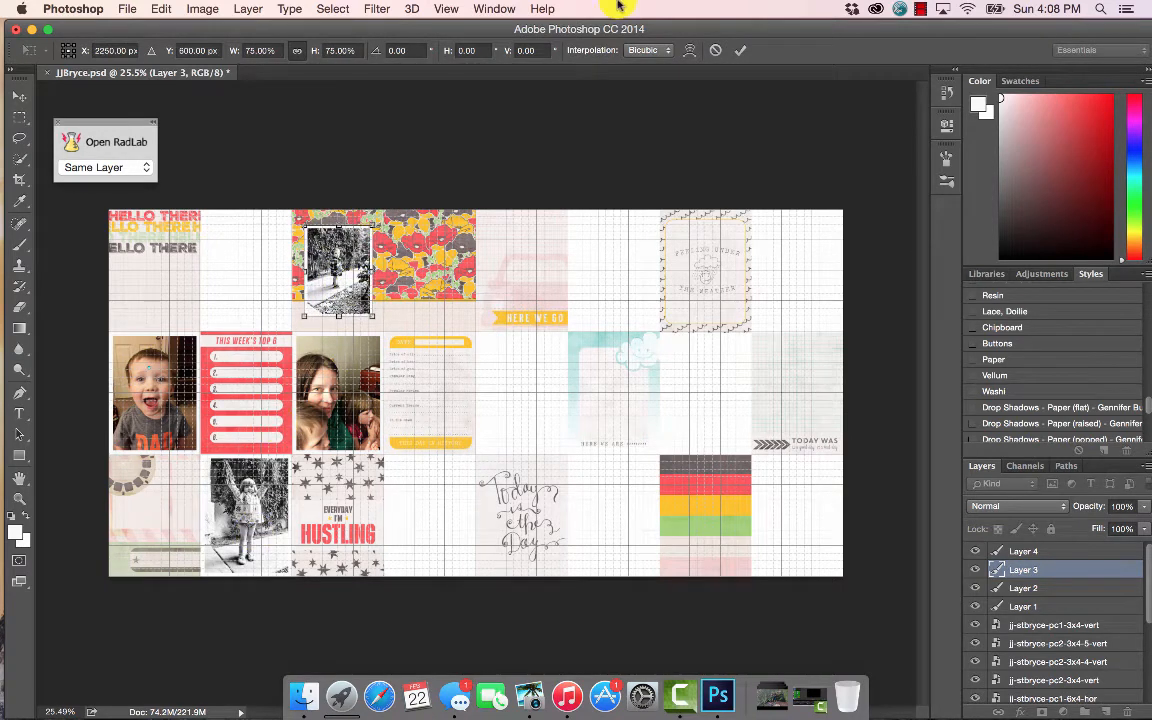
{"action": "key", "text": "Return"}
Step: Move the black-and-white pom-pom photo onto the floral card beside the garden path photo and scale it down to match
{"action": "left_click_drag", "start_coordinate": [270, 485], "coordinate": [462, 268]}
{"action": "key", "text": "ctrl+t"}
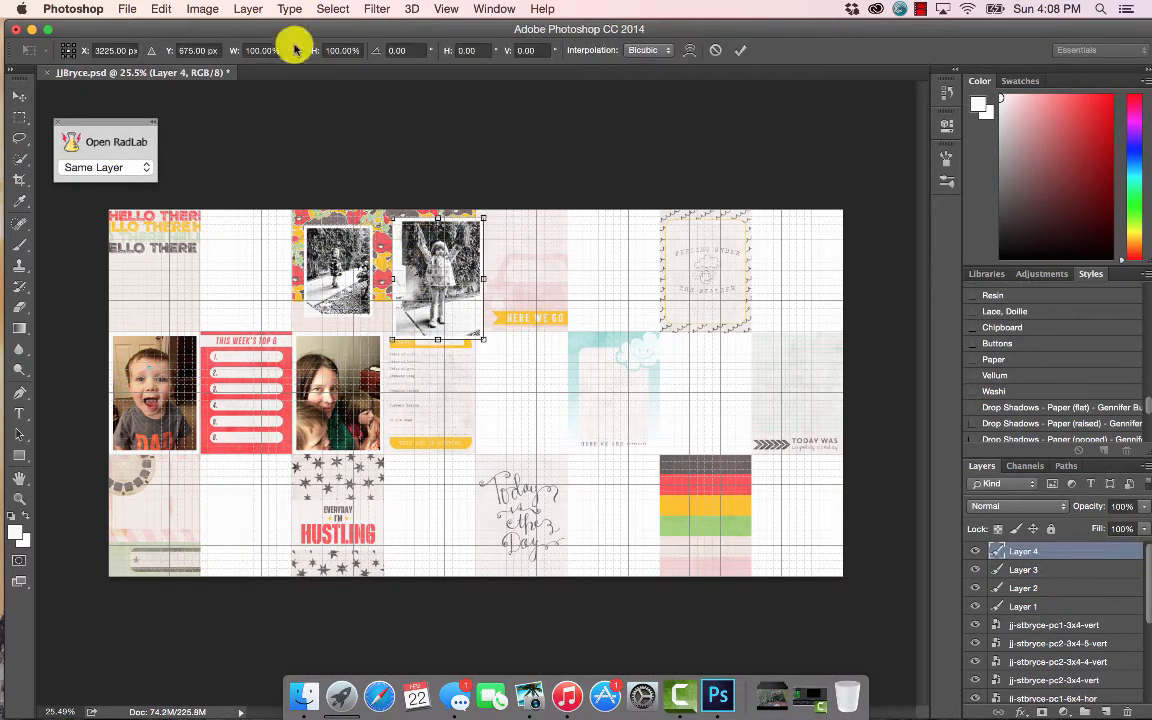
{"action": "mouse_move", "coordinate": [391, 217]}
{"action": "left_mouse_down"}
{"action": "mouse_move", "coordinate": [411, 231]}
{"action": "mouse_move", "coordinate": [424, 314]}
{"action": "mouse_move", "coordinate": [384, 225]}
{"action": "left_mouse_up"}
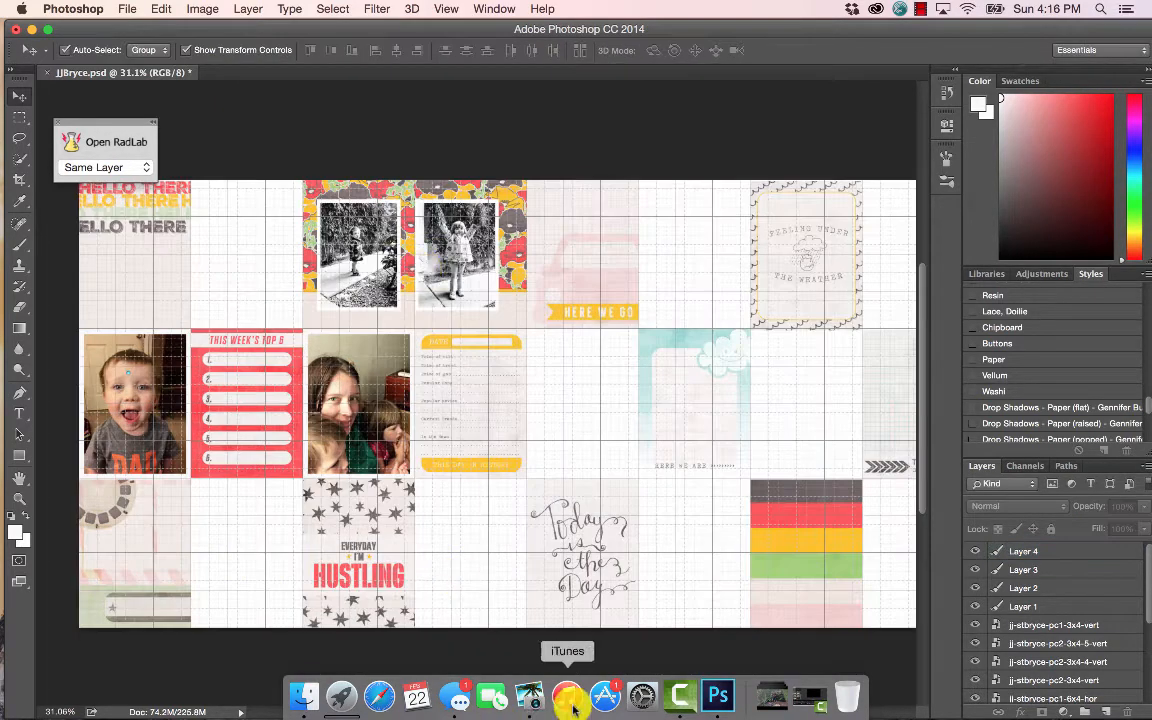
Step: Bring the photo of the toddler with the tablet from iPhoto into the layout and scale it to about 37.47%
{"action": "left_click", "coordinate": [533, 697]}
{"action": "left_click_drag", "start_coordinate": [400, 190], "coordinate": [553, 275]}
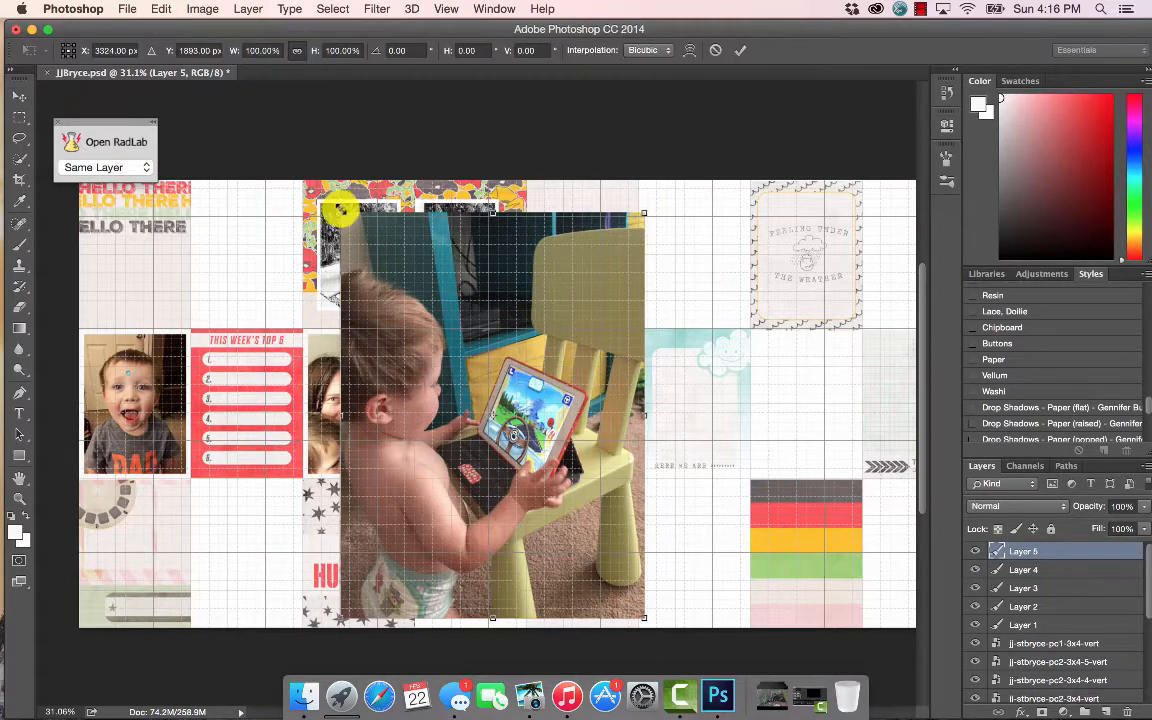
{"action": "left_click_drag", "start_coordinate": [341, 211], "coordinate": [588, 442]}
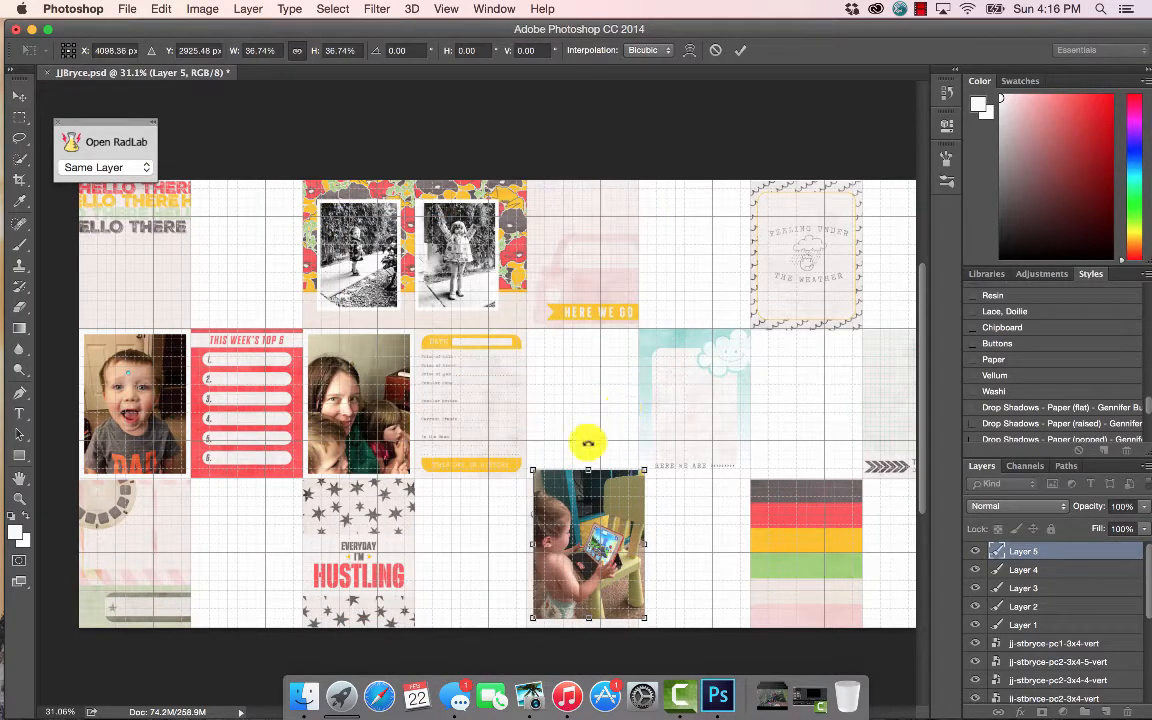
{"action": "left_click_drag", "start_coordinate": [533, 469], "coordinate": [527, 467]}
Step: Draw a 900 x 1200 px rectangle in the empty slot between the "Hustling" and "Today is the Day" cards and fill it with a swatch color
{"action": "left_click", "coordinate": [19, 455]}
{"action": "left_click", "coordinate": [689, 245]}
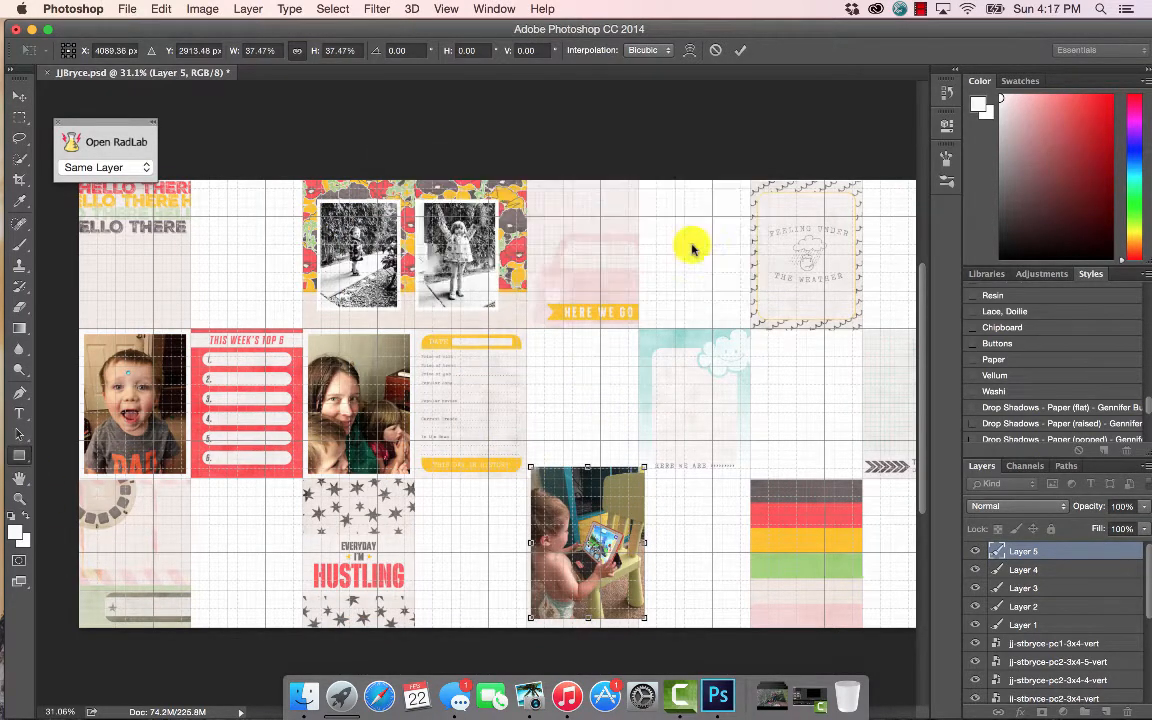
{"action": "left_click_drag", "start_coordinate": [413, 478], "coordinate": [527, 628]}
{"action": "left_click", "coordinate": [746, 213]}
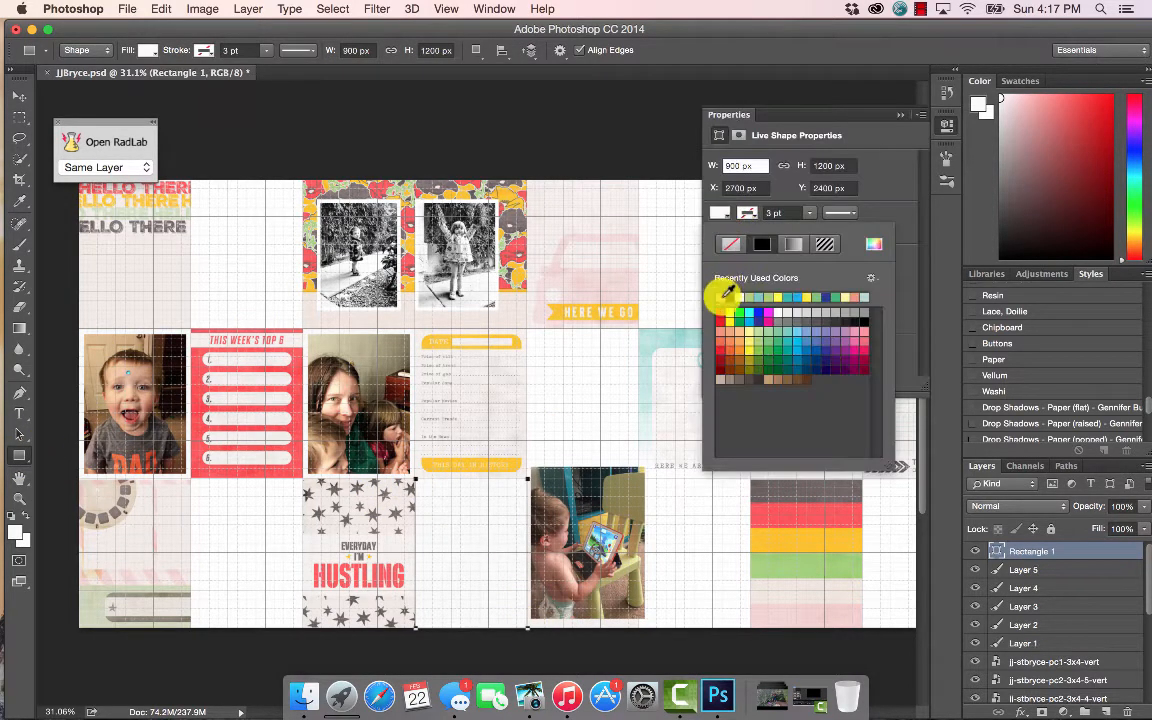
{"action": "left_click", "coordinate": [765, 348]}
Step: Position the tablet photo over the new rectangle, stack it above the shape, clip it to the rectangle and merge both layers
{"action": "left_click", "coordinate": [17, 97]}
{"action": "left_click_drag", "start_coordinate": [560, 581], "coordinate": [442, 592]}
{"action": "left_click_drag", "start_coordinate": [1015, 549], "coordinate": [1015, 546]}
{"action": "left_click", "coordinate": [493, 661]}
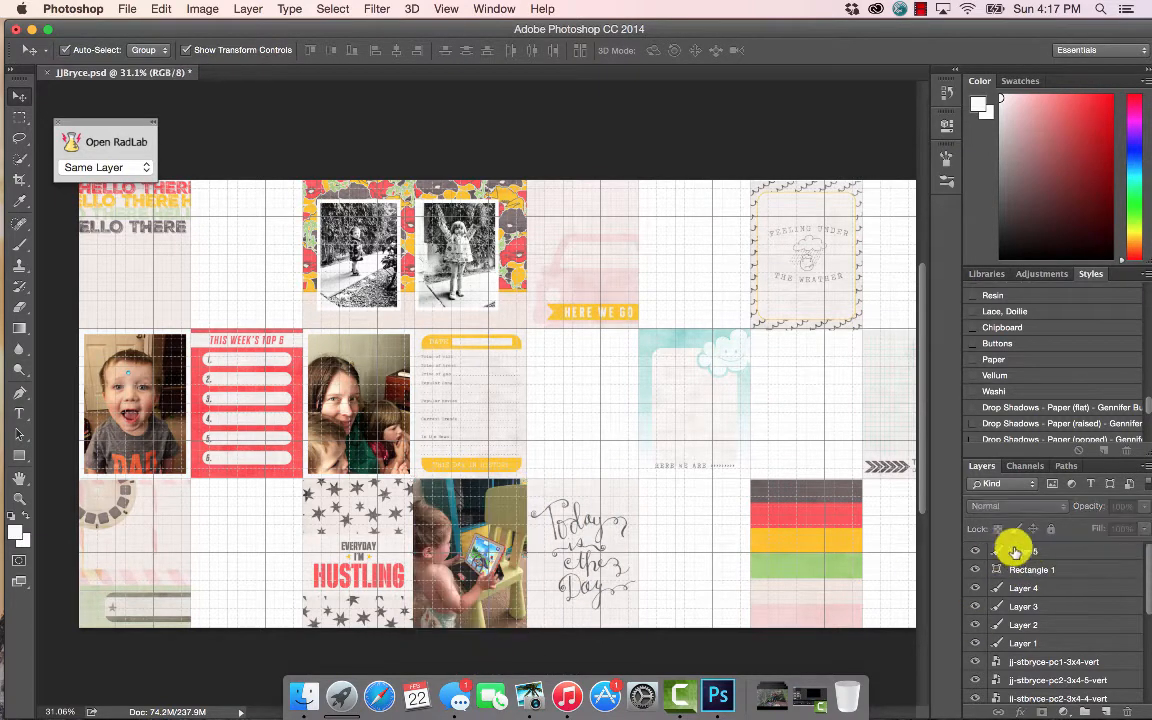
{"action": "right_click", "coordinate": [1014, 551]}
{"action": "left_click", "coordinate": [880, 279]}
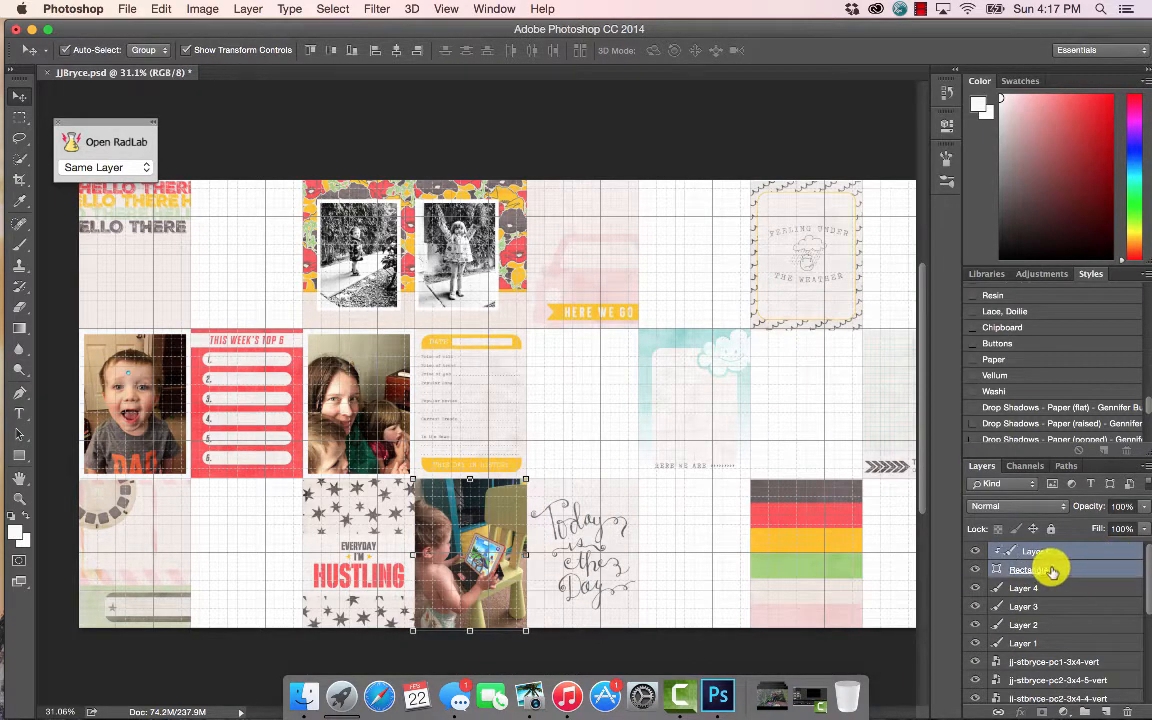
{"action": "right_click", "coordinate": [1052, 571]}
{"action": "left_click", "coordinate": [946, 454]}
Step: Enhance the merged tablet photo in RadLab with 9% brightness and a stylet
{"action": "left_click", "coordinate": [128, 141]}
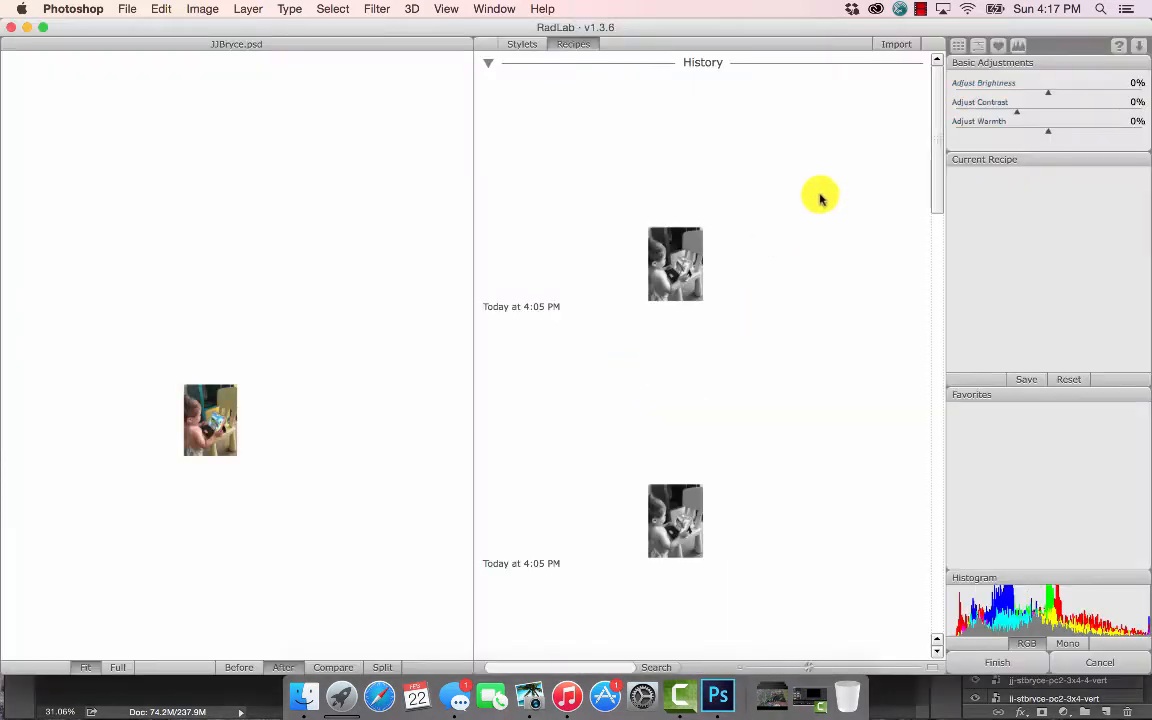
{"action": "left_click", "coordinate": [525, 46]}
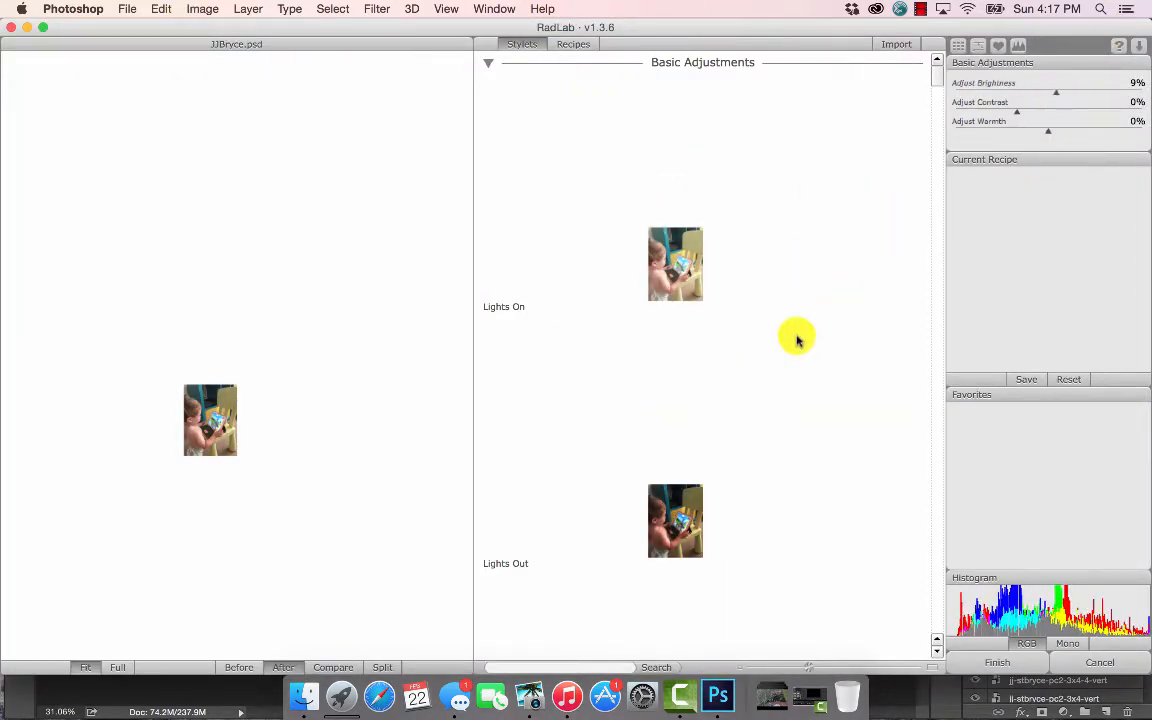
{"action": "scroll", "coordinate": [797, 340], "scroll_direction": "down", "scroll_amount": 5}
{"action": "left_click", "coordinate": [676, 437]}
{"action": "left_click", "coordinate": [999, 662]}
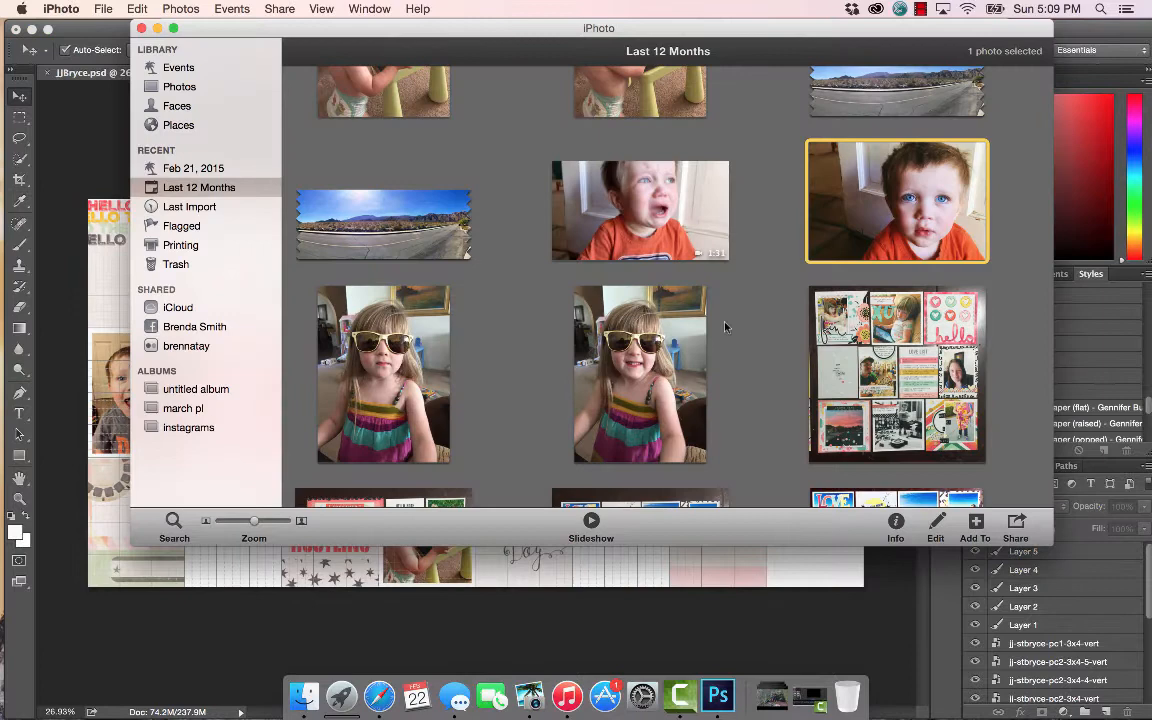
Step: Bring the close-up photo of the boy in the orange shirt into the layout, scale it to about 53.82% and place it on the "Today Was" card
{"action": "left_click_drag", "start_coordinate": [727, 327], "coordinate": [509, 384]}
{"action": "left_click", "coordinate": [740, 50]}
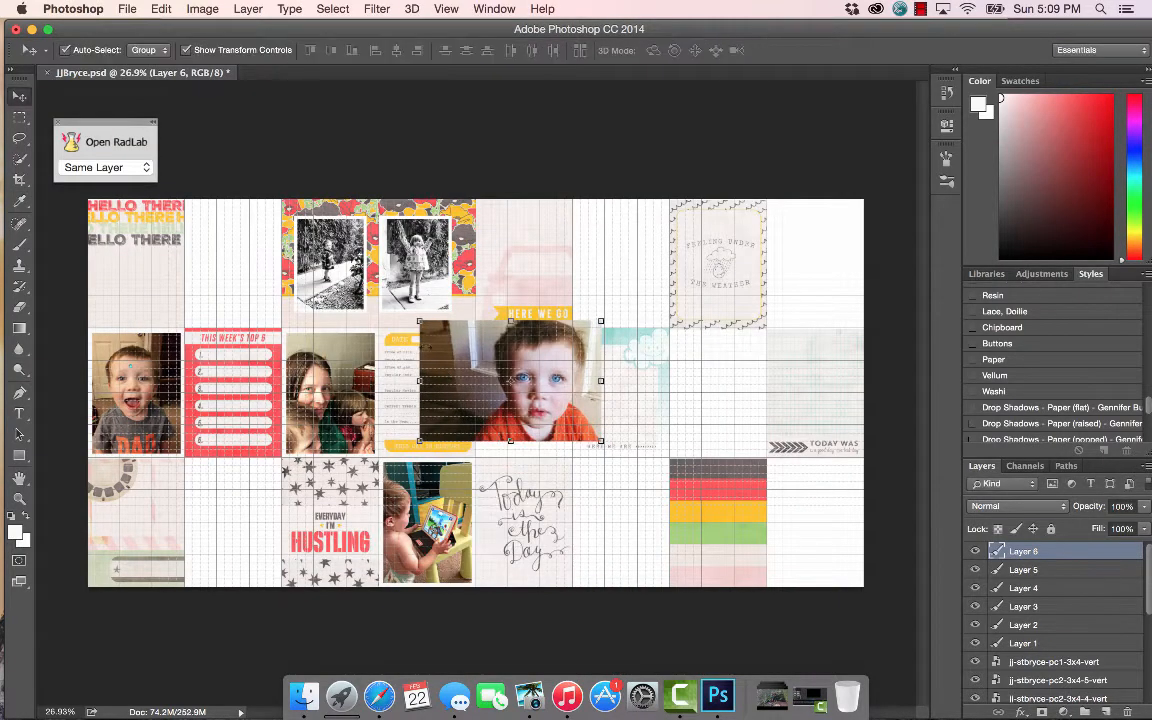
{"action": "key", "text": "super+t"}
{"action": "left_click_drag", "start_coordinate": [416, 318], "coordinate": [504, 366]}
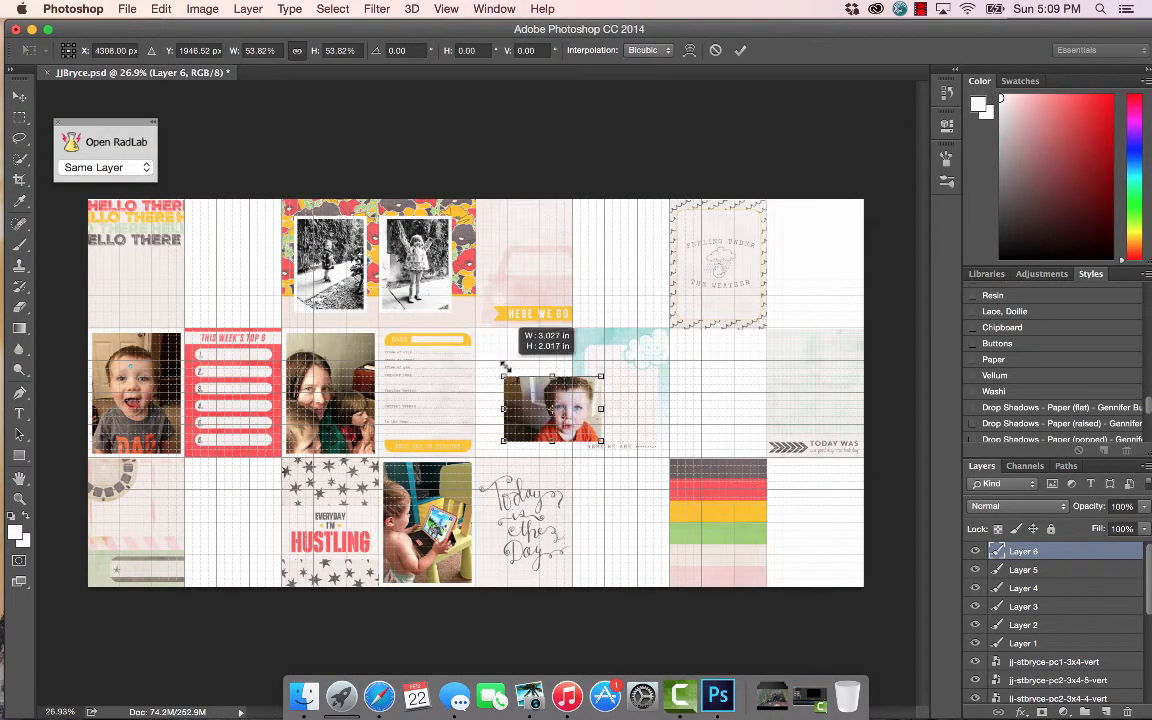
{"action": "left_click", "coordinate": [740, 50]}
{"action": "left_click_drag", "start_coordinate": [553, 408], "coordinate": [808, 368]}
Step: Scale the boy's photo on the "Today Was" card to about 83.88% and add a white stroke border around it
{"action": "key", "text": "super+t"}
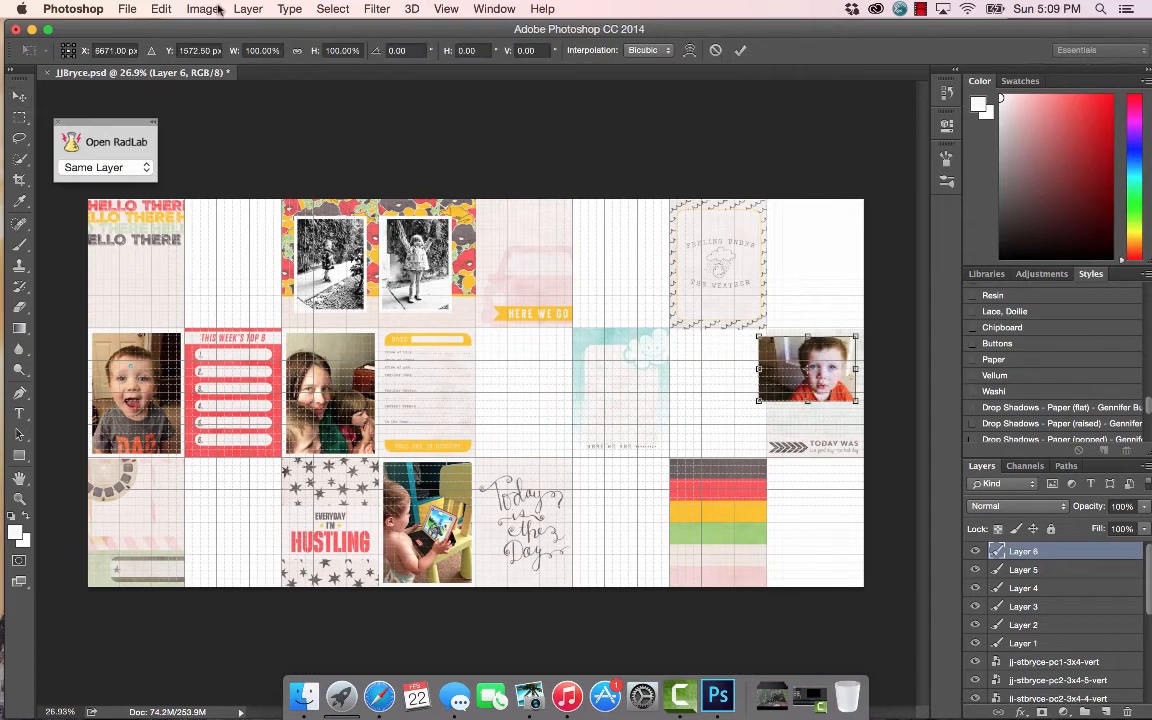
{"action": "left_click_drag", "start_coordinate": [759, 336], "coordinate": [768, 343]}
{"action": "key", "text": "Escape"}
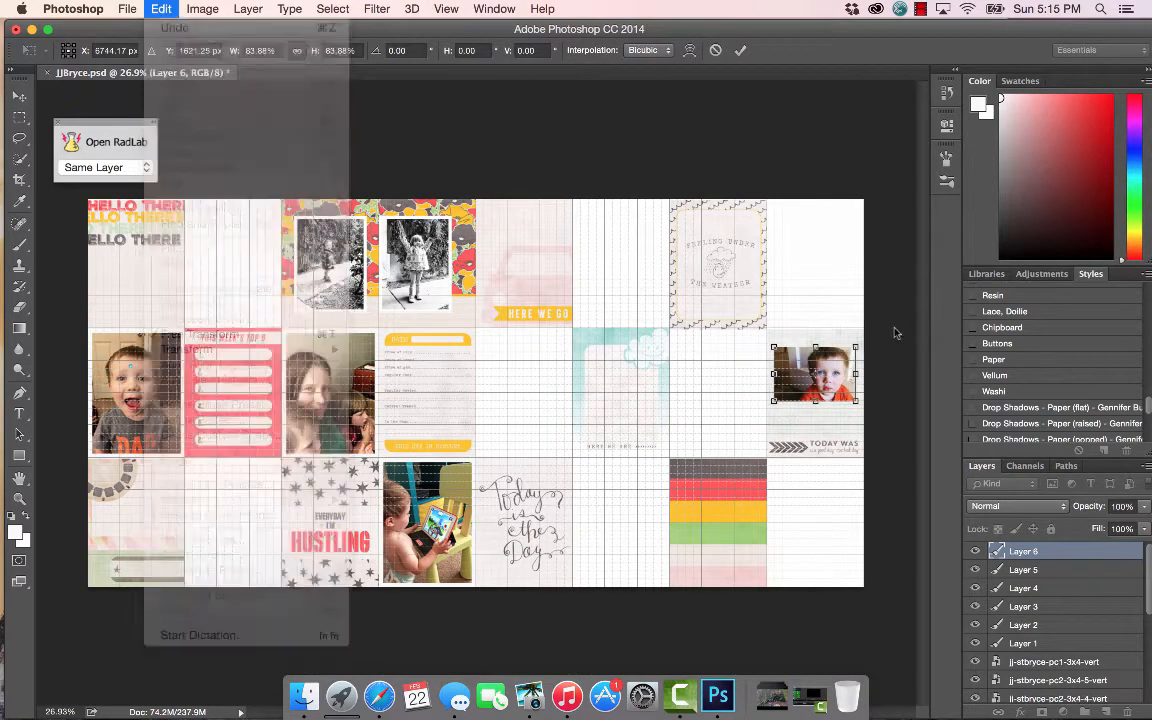
{"action": "key", "text": "Return"}
{"action": "left_click", "coordinate": [160, 9]}
{"action": "left_click", "coordinate": [182, 263]}
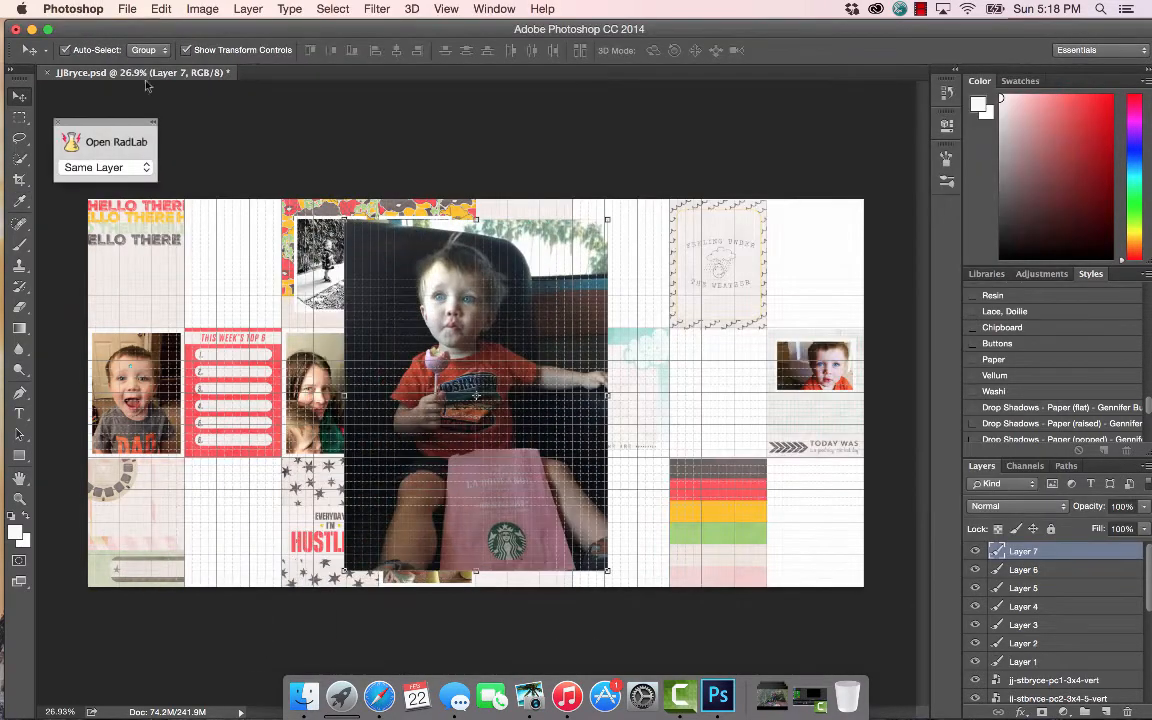
Step: Enhance the photo of the toddler with the pink bag in RadLab with 20% brightness and the Oh, Snap! and Sugar Rush stylets
{"action": "left_click", "coordinate": [116, 141]}
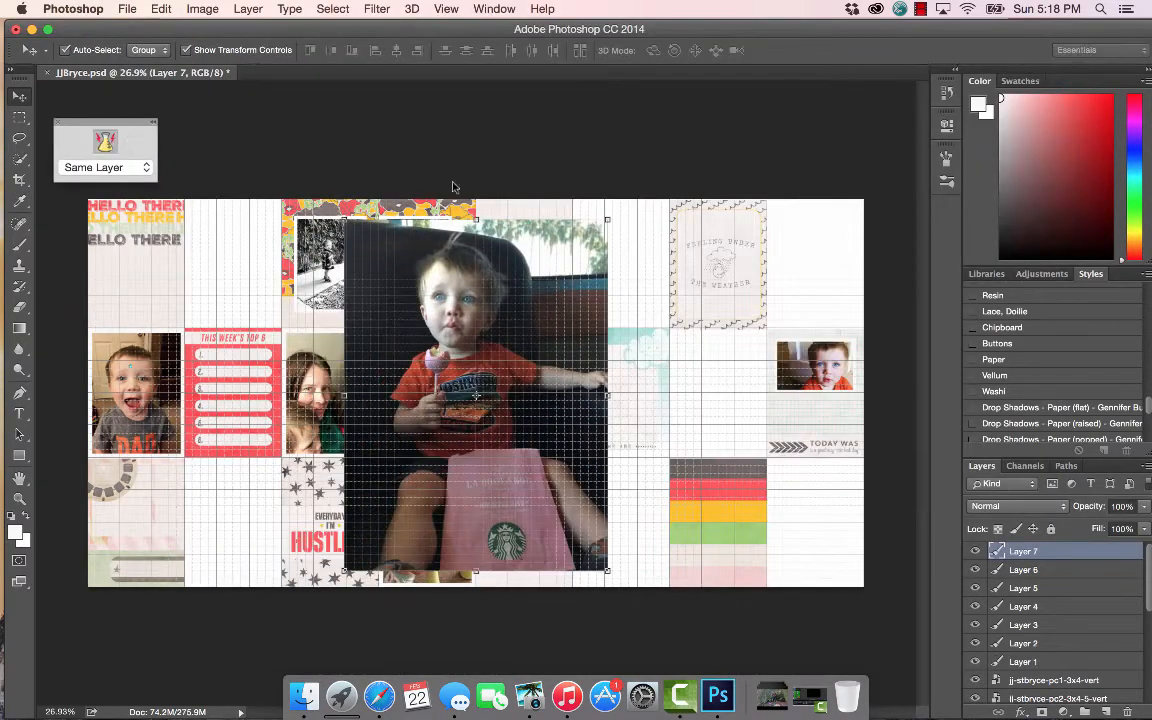
{"action": "left_click_drag", "start_coordinate": [1047, 93], "coordinate": [1067, 93]}
{"action": "scroll", "coordinate": [859, 391], "scroll_direction": "down", "scroll_amount": 5}
{"action": "scroll", "coordinate": [938, 297], "scroll_direction": "down", "scroll_amount": 1}
{"action": "left_click", "coordinate": [877, 558]}
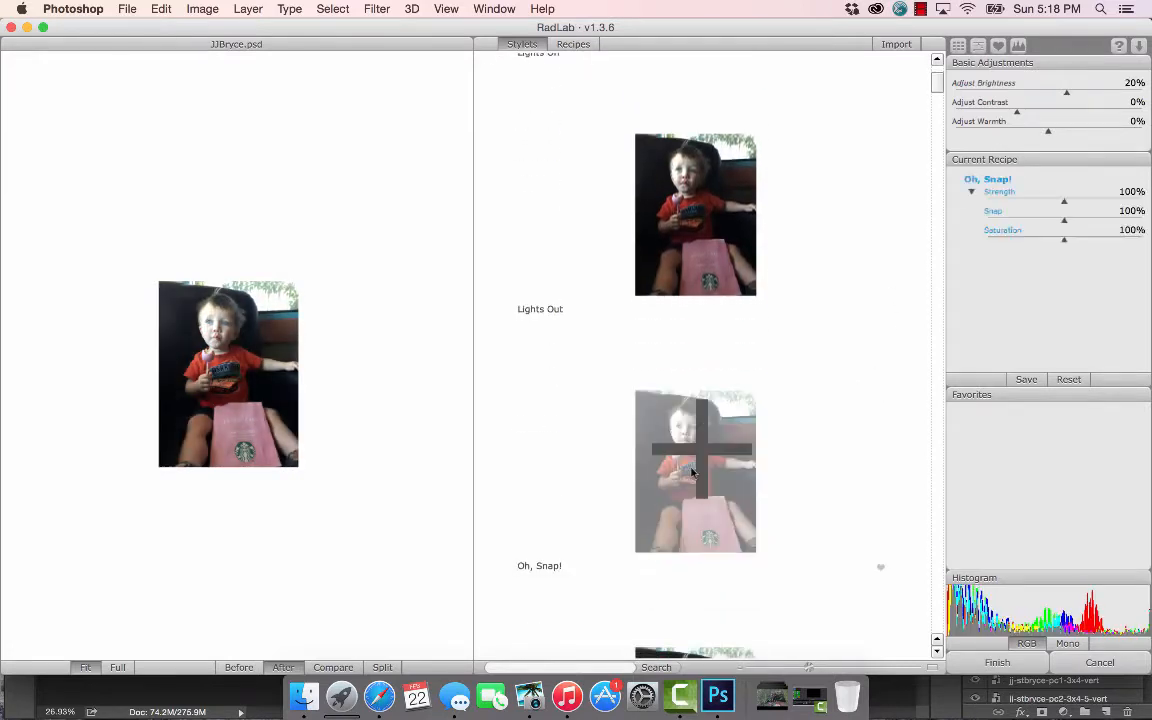
{"action": "scroll", "coordinate": [866, 370], "scroll_direction": "down", "scroll_amount": 15}
{"action": "scroll", "coordinate": [866, 372], "scroll_direction": "down", "scroll_amount": 20}
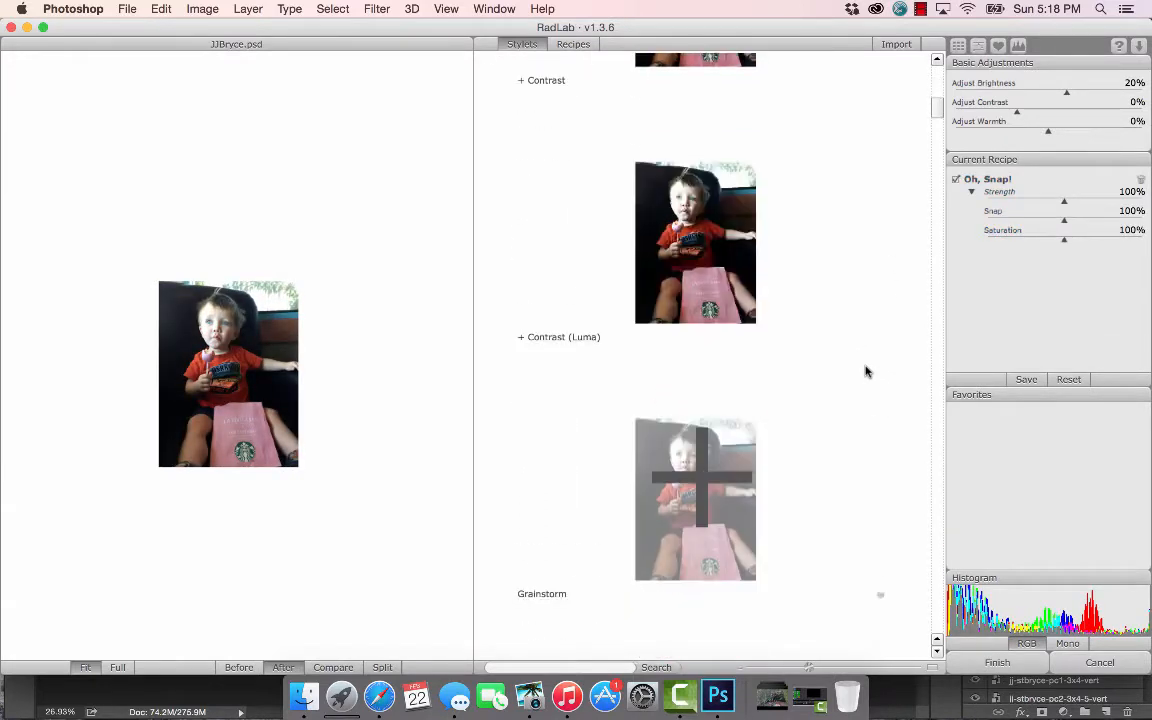
{"action": "left_click", "coordinate": [700, 390]}
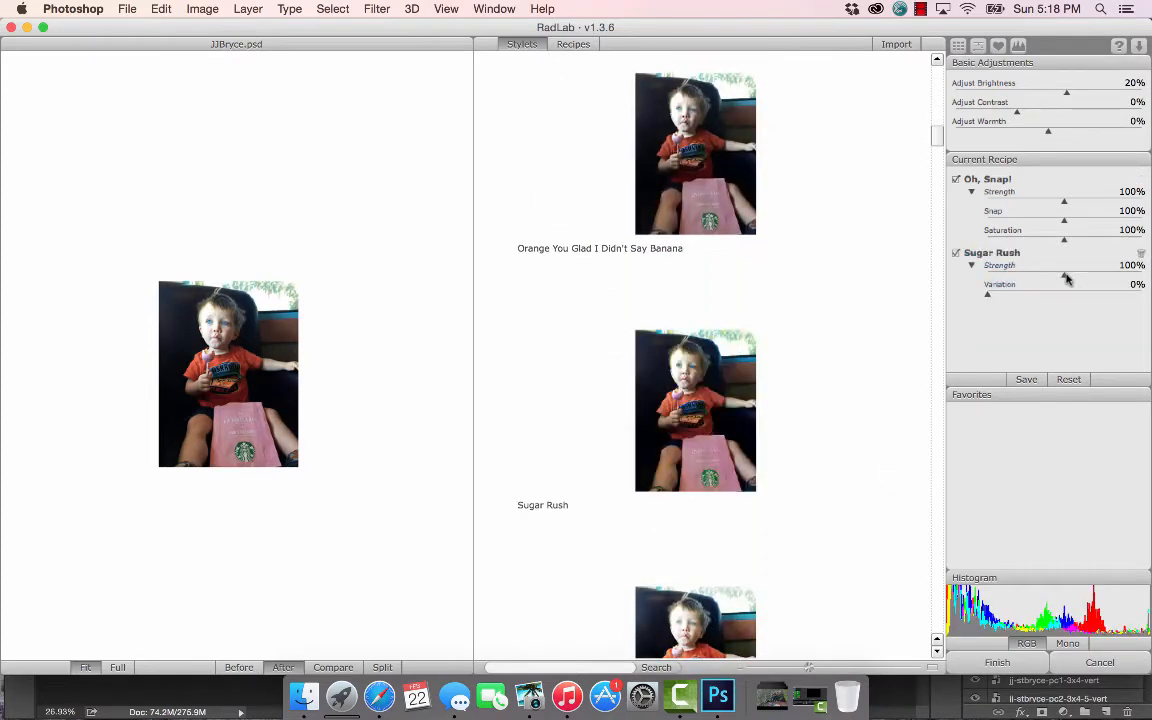
{"action": "left_click", "coordinate": [997, 662]}
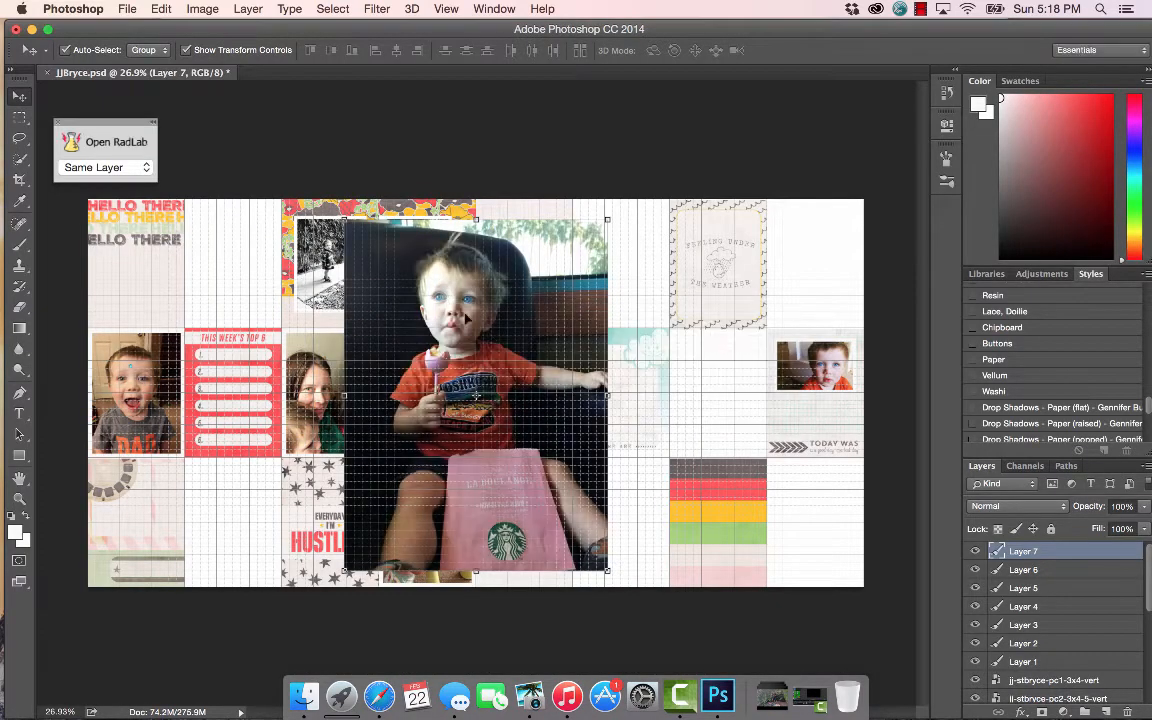
Step: Scale down the pink-bag photo and draw a swatch-filled 900 x 1200 px rectangle in the empty slot left of the "Hustling" card
{"action": "left_click_drag", "start_coordinate": [345, 214], "coordinate": [509, 438]}
{"action": "key", "text": "Return"}
{"action": "key", "text": "u"}
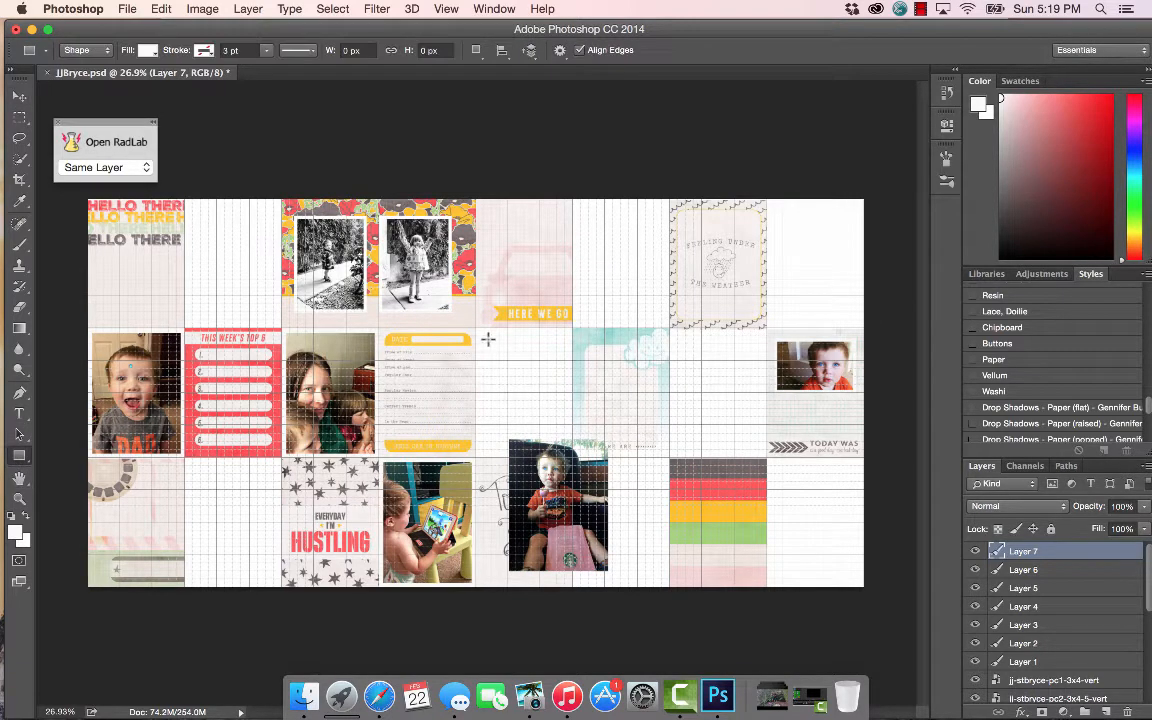
{"action": "left_click_drag", "start_coordinate": [184, 458], "coordinate": [281, 587]}
{"action": "left_click", "coordinate": [723, 214]}
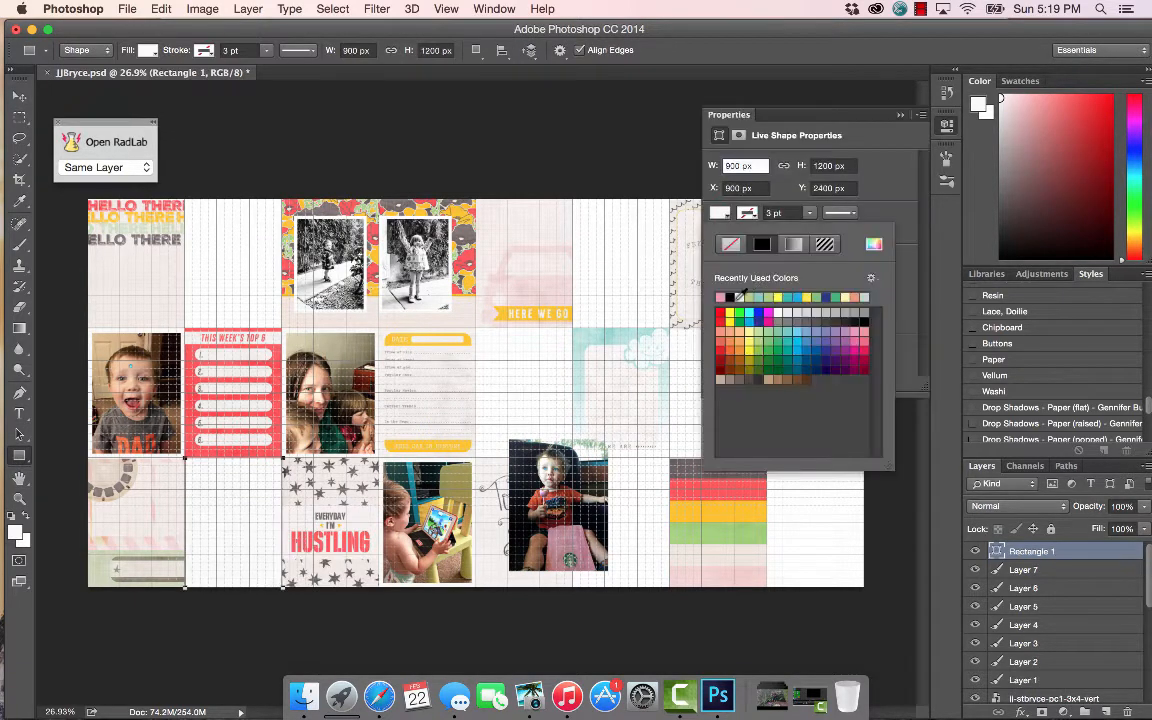
{"action": "left_click", "coordinate": [861, 332]}
{"action": "left_click", "coordinate": [904, 116]}
Step: Position the pink-bag photo over the new rectangle, stack it above the shape and clip it to the rectangle
{"action": "key", "text": "v"}
{"action": "left_click_drag", "start_coordinate": [516, 457], "coordinate": [231, 518]}
{"action": "left_click_drag", "start_coordinate": [1057, 570], "coordinate": [1059, 549]}
{"action": "right_click", "coordinate": [1058, 551]}
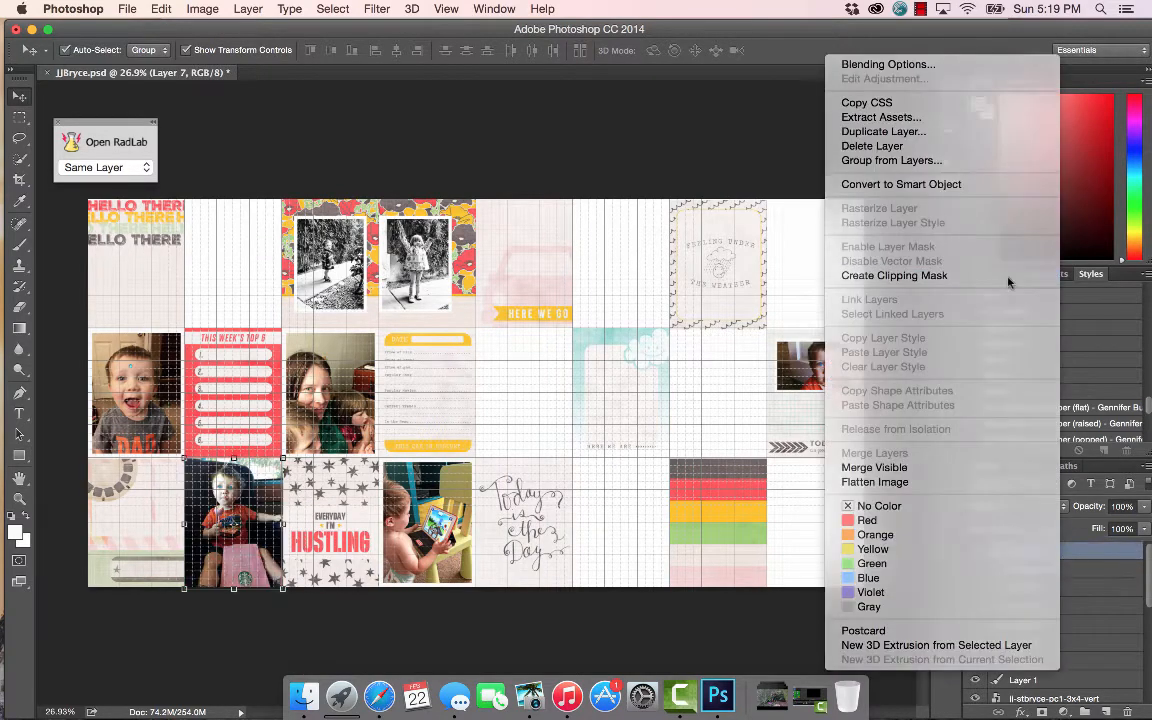
{"action": "left_click", "coordinate": [1008, 277]}
Step: Merge the clipped pink-bag photo with its rectangle and add a white stroke border to the merged layer
{"action": "right_click", "coordinate": [1047, 570]}
{"action": "left_click", "coordinate": [939, 458]}
{"action": "left_click", "coordinate": [202, 8]}
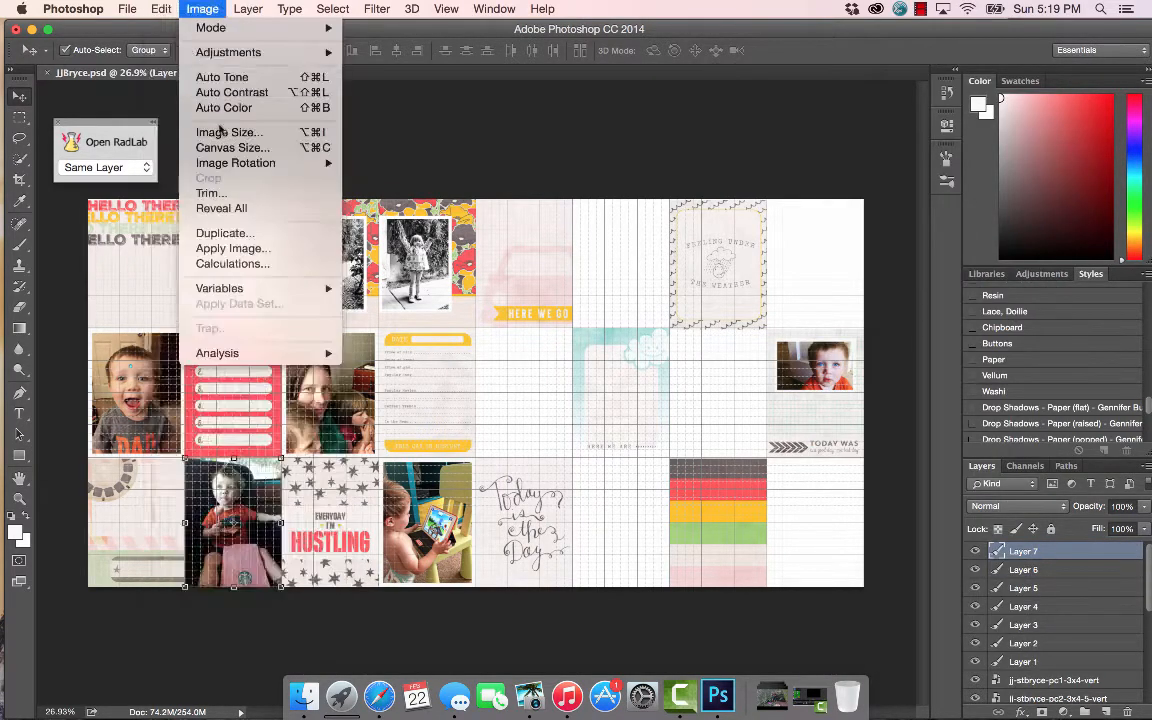
{"action": "mouse_move", "coordinate": [161, 8]}
{"action": "left_click", "coordinate": [222, 264]}
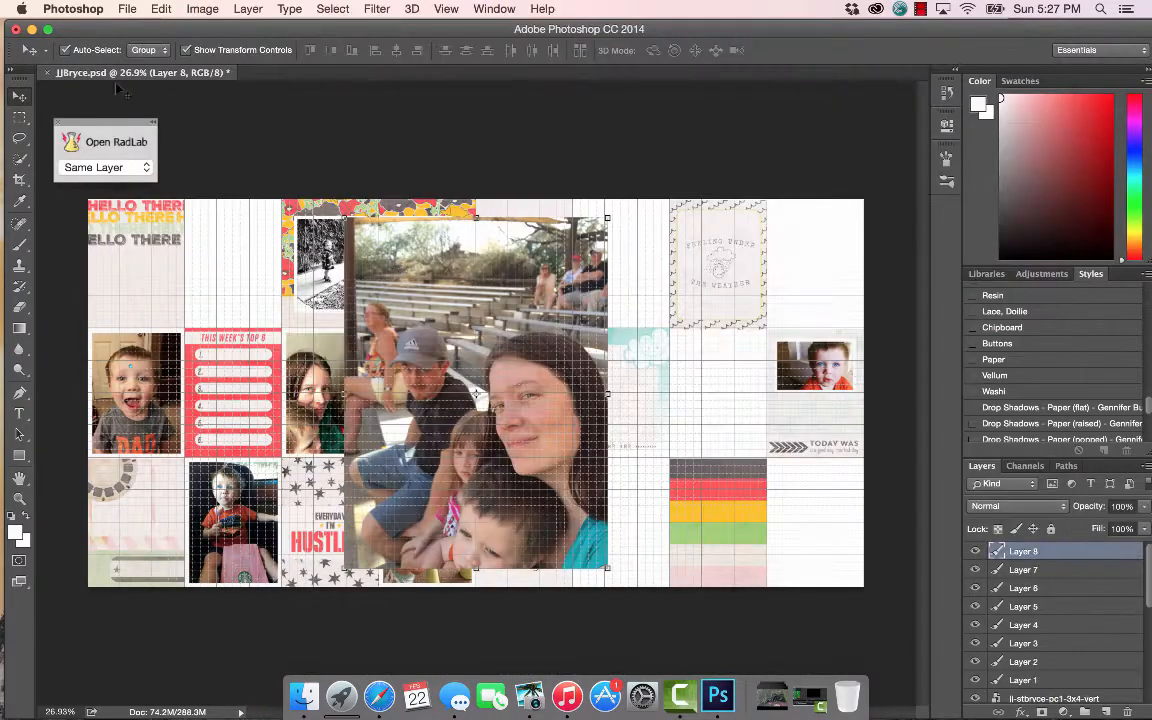
Step: Enhance the family photo on the bleachers in RadLab with 10% brightness and the Oh, Snap! and Sugar Rush stylets
{"action": "left_click", "coordinate": [110, 141]}
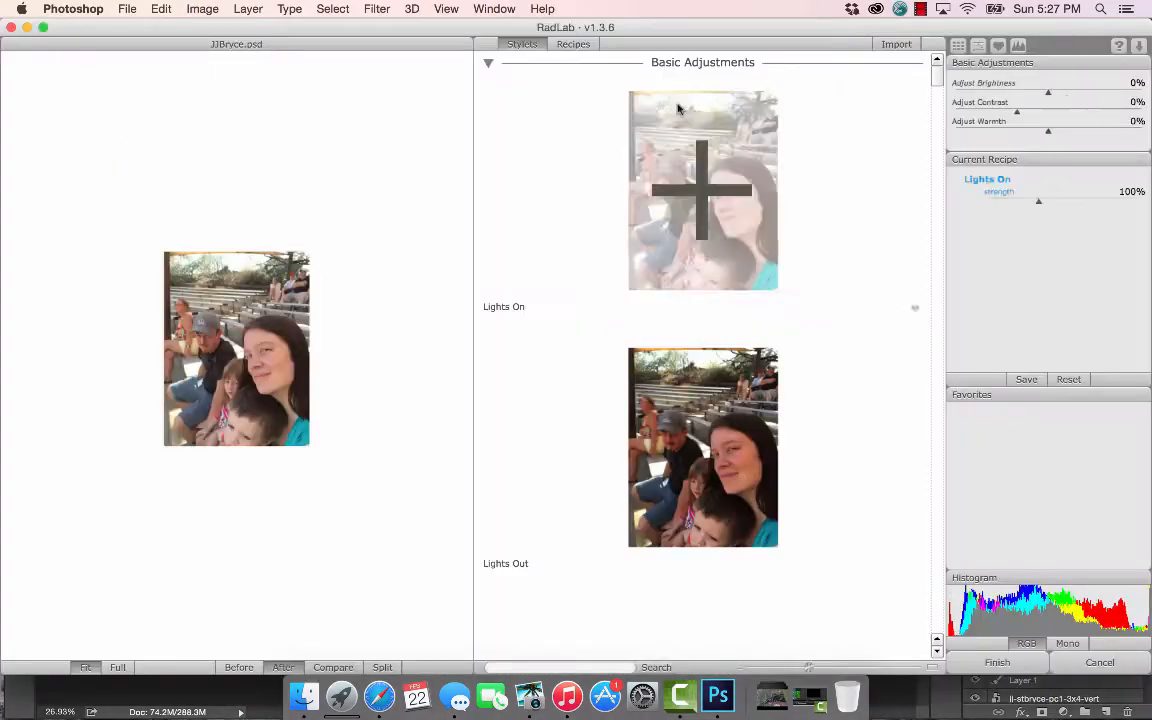
{"action": "left_click", "coordinate": [916, 307]}
{"action": "scroll", "coordinate": [921, 305], "scroll_direction": "down", "scroll_amount": 8}
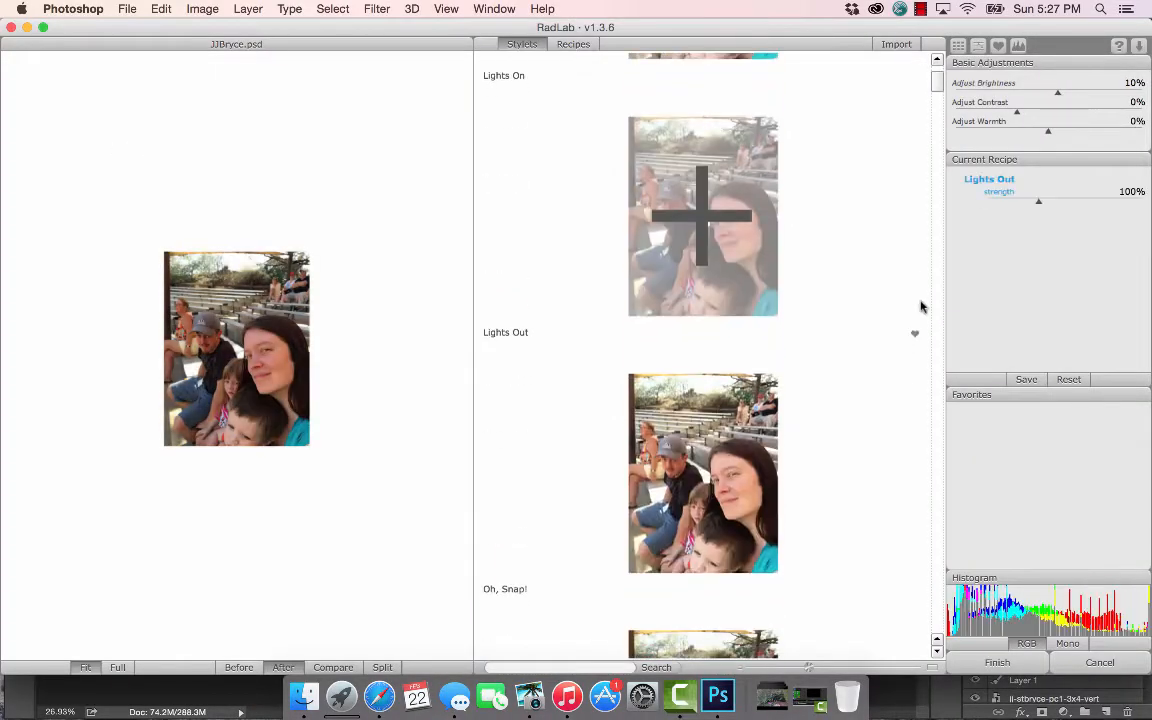
{"action": "left_click", "coordinate": [866, 303]}
{"action": "scroll", "coordinate": [866, 303], "scroll_direction": "down", "scroll_amount": 15}
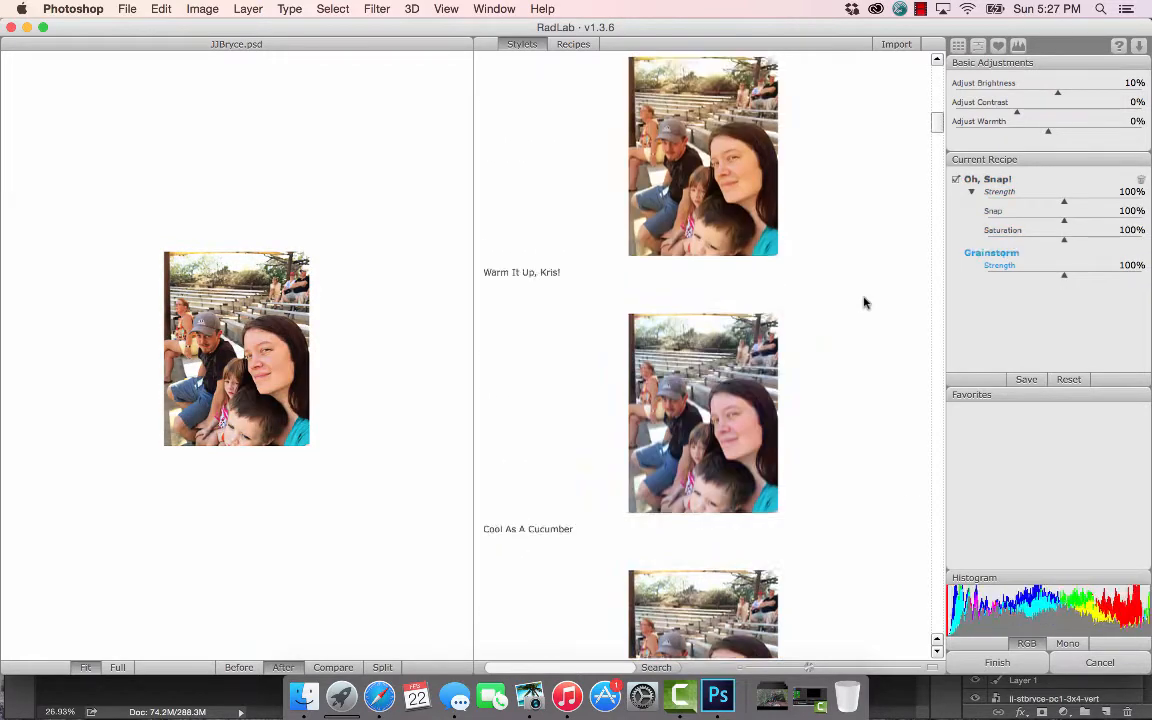
{"action": "left_click", "coordinate": [707, 125]}
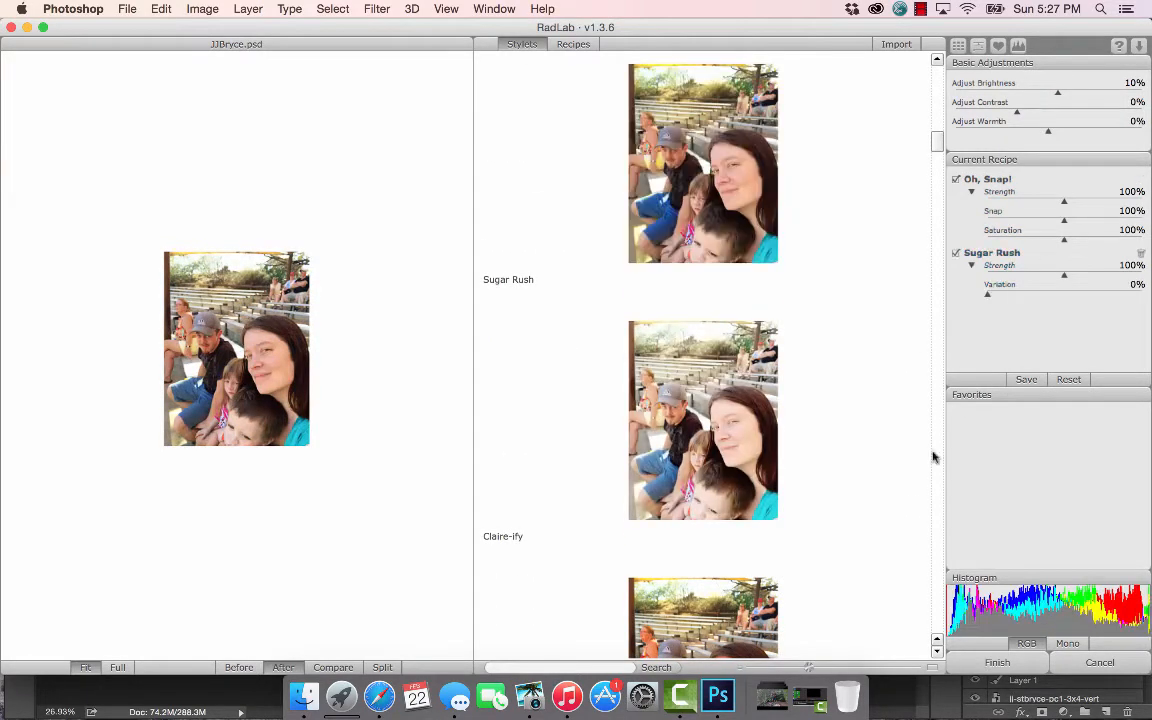
{"action": "left_click", "coordinate": [1000, 663]}
Step: Scale down the bleachers photo and draw a pink-filled 900 x 1200 px rectangle in the empty slot below the "Today Was" card
{"action": "left_click_drag", "start_coordinate": [346, 218], "coordinate": [510, 440]}
{"action": "key", "text": "Return"}
{"action": "left_click", "coordinate": [19, 327]}
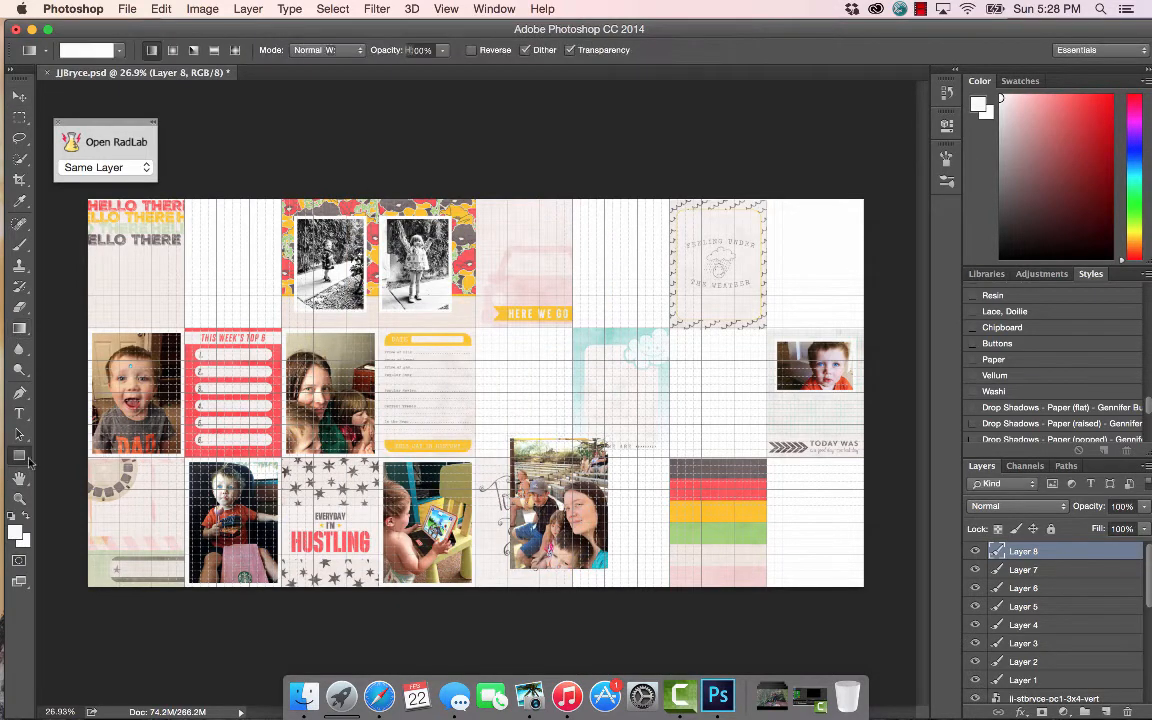
{"action": "left_click", "coordinate": [19, 455]}
{"action": "left_click_drag", "start_coordinate": [767, 455], "coordinate": [864, 587]}
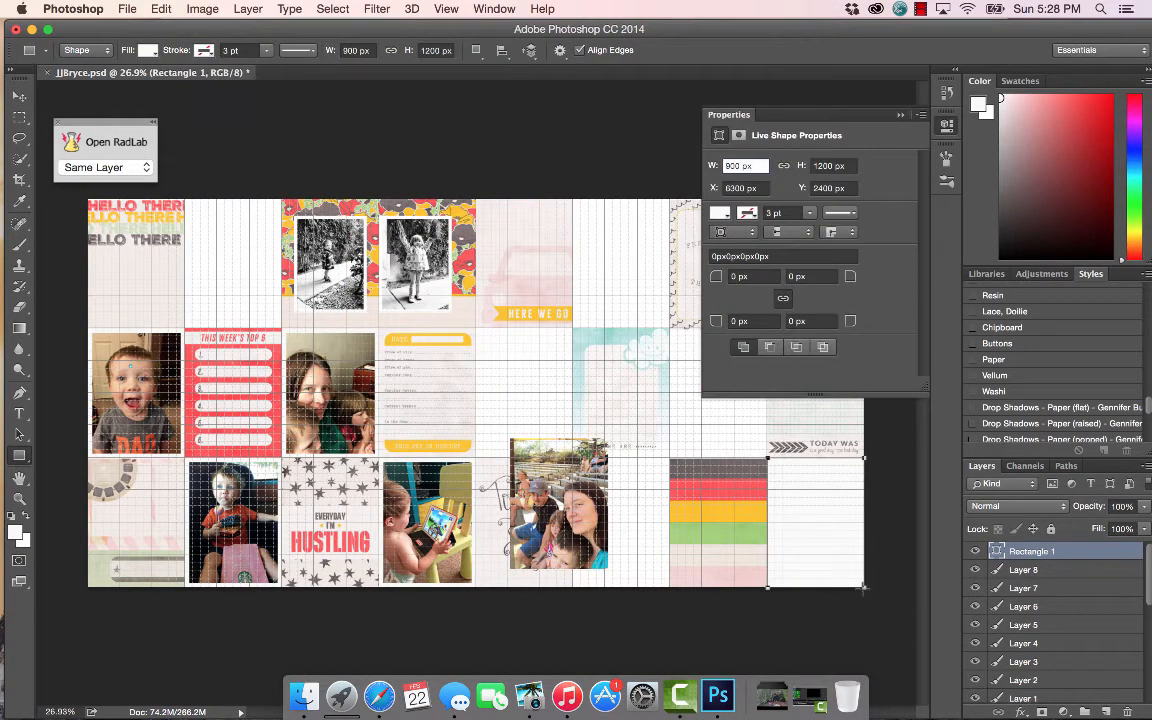
{"action": "left_click", "coordinate": [719, 212]}
{"action": "left_click", "coordinate": [721, 296]}
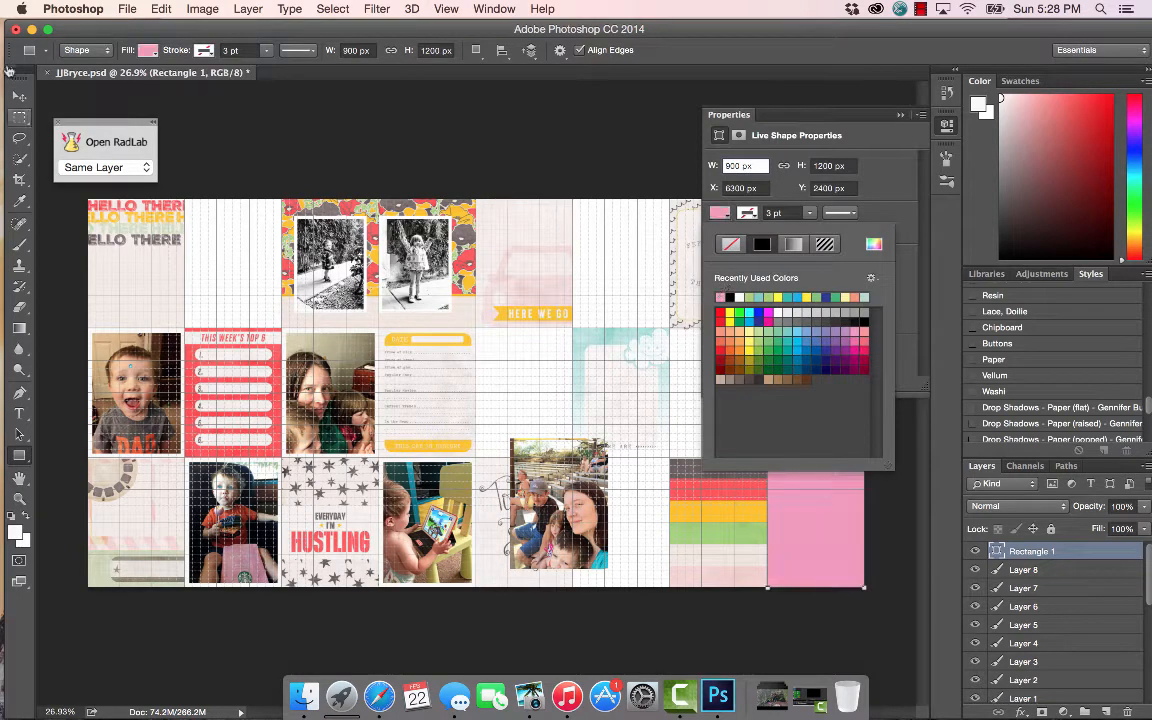
Step: Position the bleachers photo over the pink rectangle, stack it above the shape and clip it to the rectangle
{"action": "left_click", "coordinate": [19, 95]}
{"action": "left_click_drag", "start_coordinate": [501, 437], "coordinate": [760, 462]}
{"action": "key", "text": "super+bracketright"}
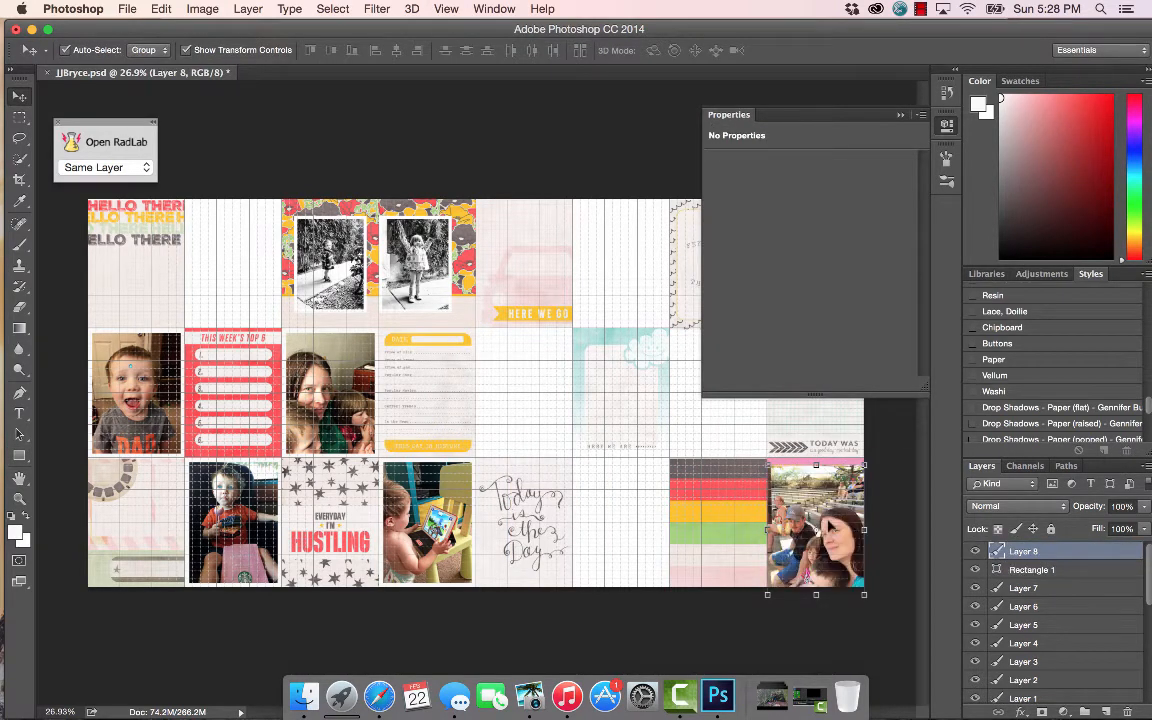
{"action": "left_click_drag", "start_coordinate": [829, 522], "coordinate": [825, 513]}
{"action": "right_click", "coordinate": [1029, 555]}
{"action": "left_click", "coordinate": [927, 274]}
Step: Merge the bleachers photo with the pink rectangle and add a white stroke border to the merged layer
{"action": "left_click", "coordinate": [1035, 571], "text": "shift"}
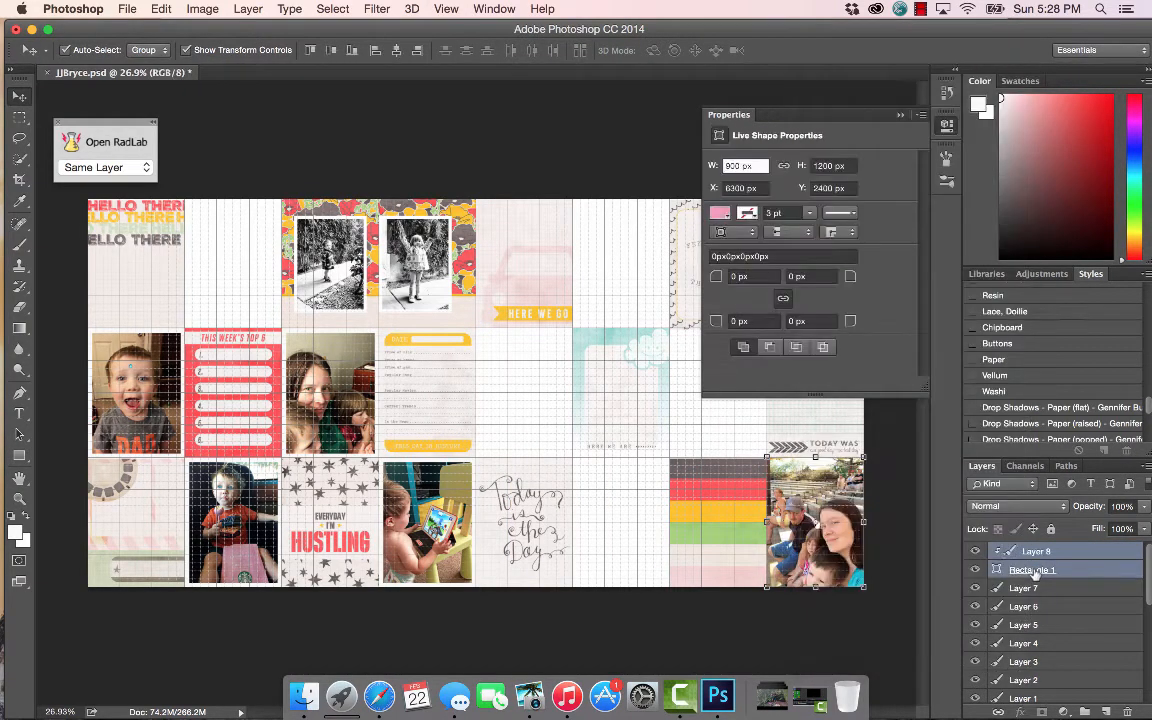
{"action": "right_click", "coordinate": [1034, 571]}
{"action": "left_click", "coordinate": [904, 455]}
{"action": "left_click", "coordinate": [161, 9]}
{"action": "left_click", "coordinate": [232, 262]}
Step: Replace the "Feeling Under the Weather" card with the red "The Good Life" card, jj-stbryce-pc2-3x4-7.jpg, in the same slot
{"action": "left_click", "coordinate": [698, 229]}
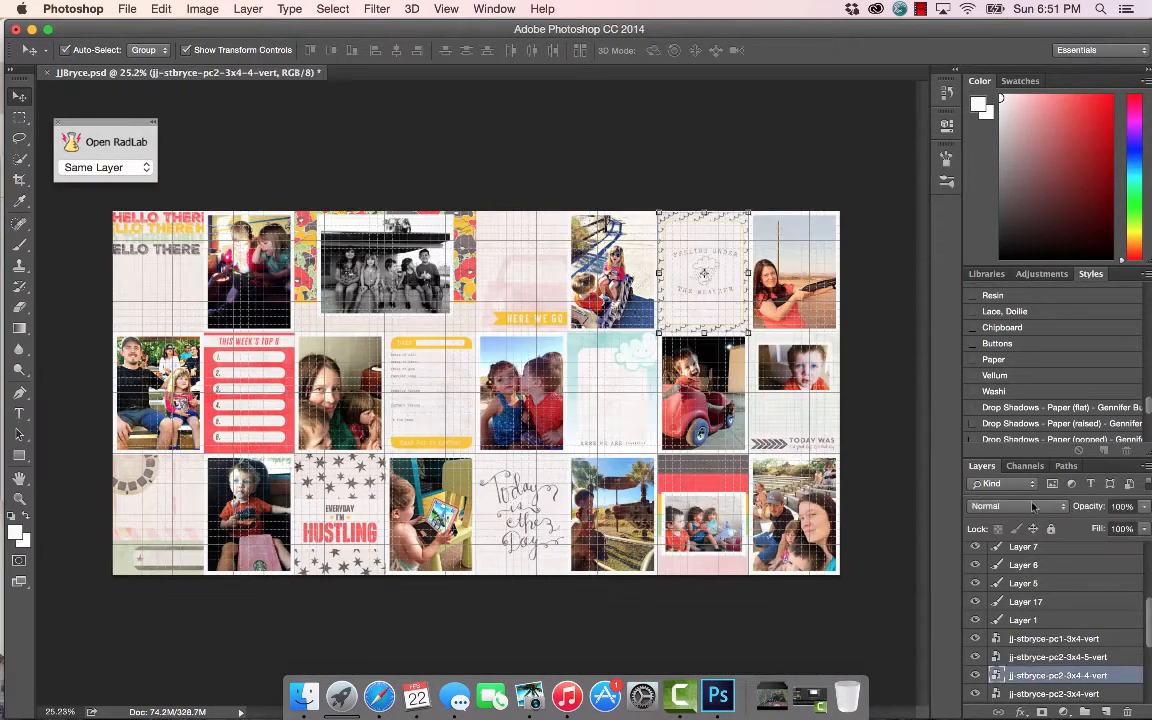
{"action": "right_click", "coordinate": [1072, 678]}
{"action": "left_click", "coordinate": [942, 113]}
{"action": "left_click", "coordinate": [304, 697]}
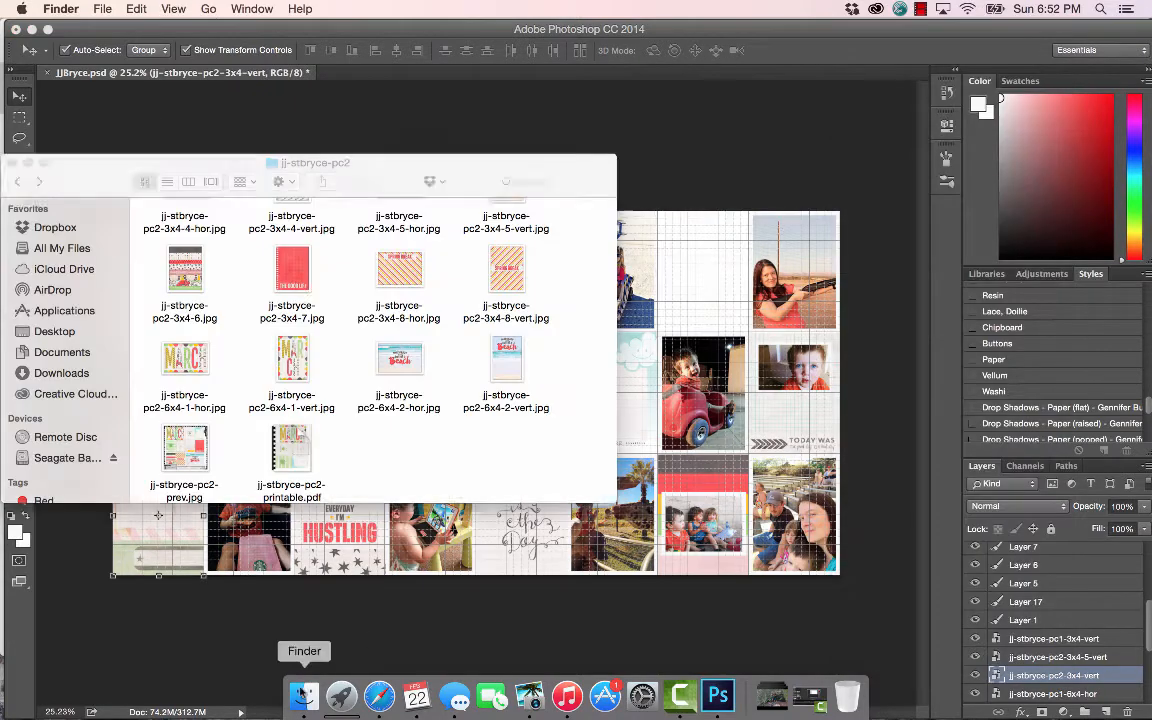
{"action": "left_click_drag", "start_coordinate": [292, 271], "coordinate": [756, 316]}
{"action": "left_click_drag", "start_coordinate": [460, 413], "coordinate": [687, 293]}
{"action": "key", "text": "Return"}
Step: Delete the boy's photo from the "Today Was" card and swap that card with the yellow-edged journaling card in the middle row
{"action": "right_click", "coordinate": [1075, 569]}
{"action": "left_click", "coordinate": [969, 146]}
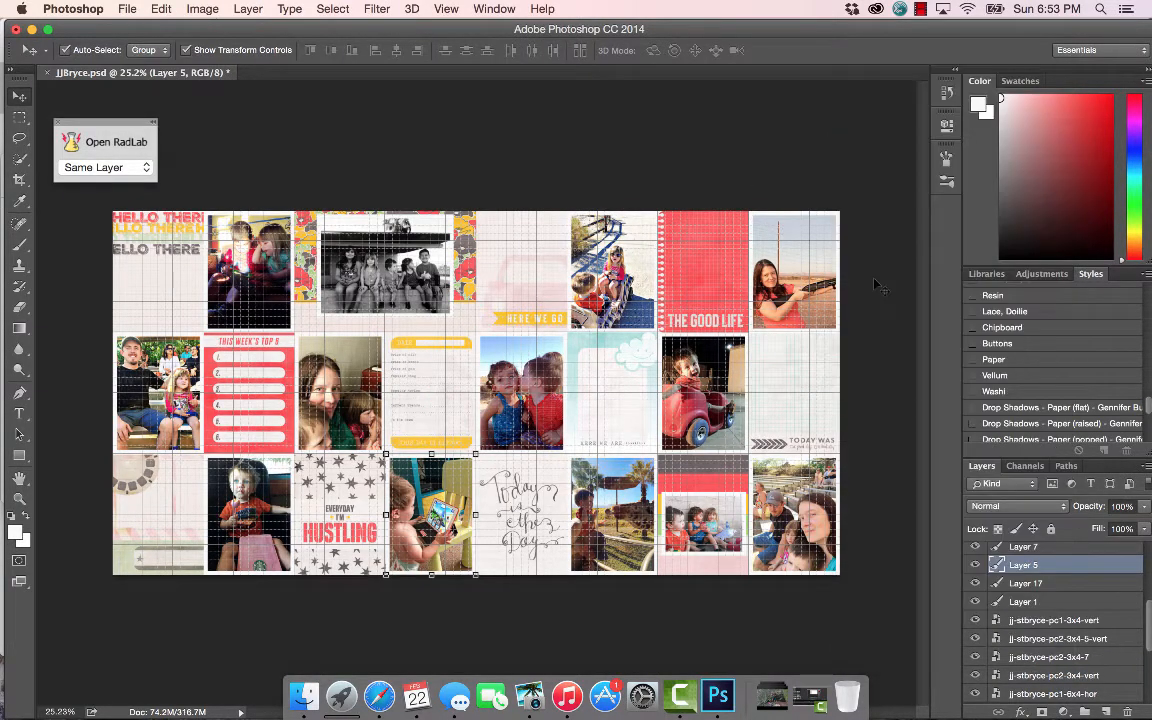
{"action": "left_click_drag", "start_coordinate": [792, 410], "coordinate": [820, 369]}
{"action": "left_click_drag", "start_coordinate": [417, 377], "coordinate": [463, 362]}
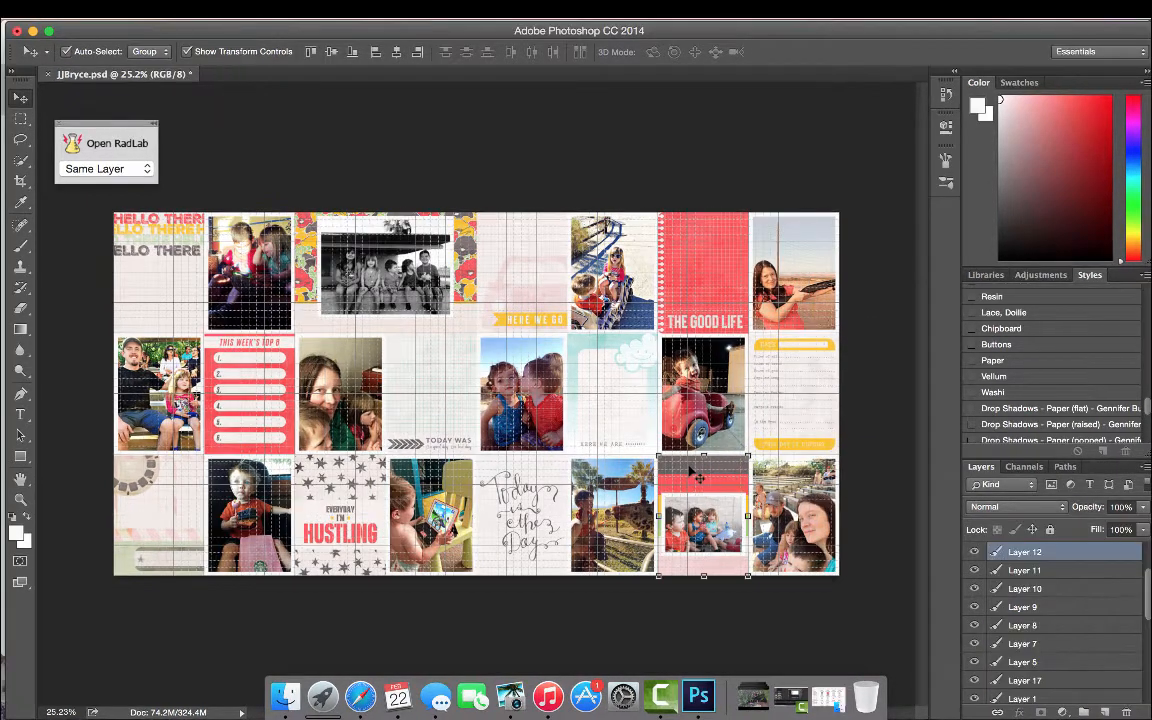
Step: Swap the striped card and its group photo with the "Today is the Day" card in the bottom row
{"action": "left_click_drag", "start_coordinate": [694, 474], "coordinate": [450, 382]}
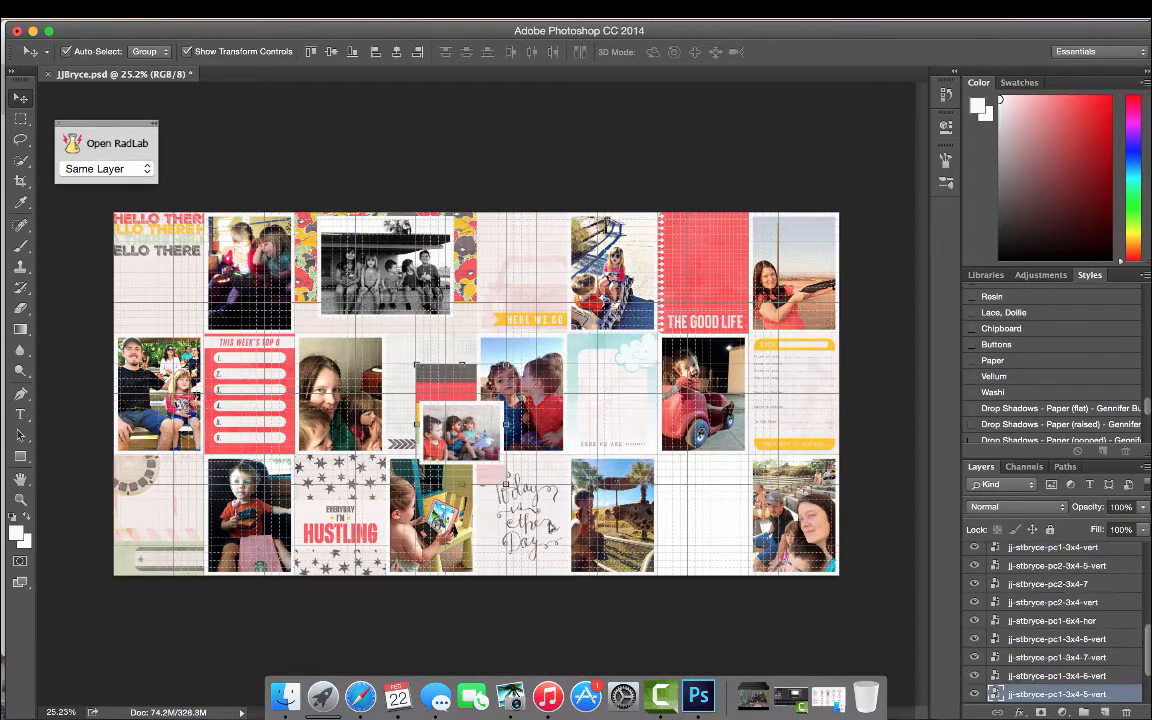
{"action": "left_click_drag", "start_coordinate": [520, 500], "coordinate": [700, 482]}
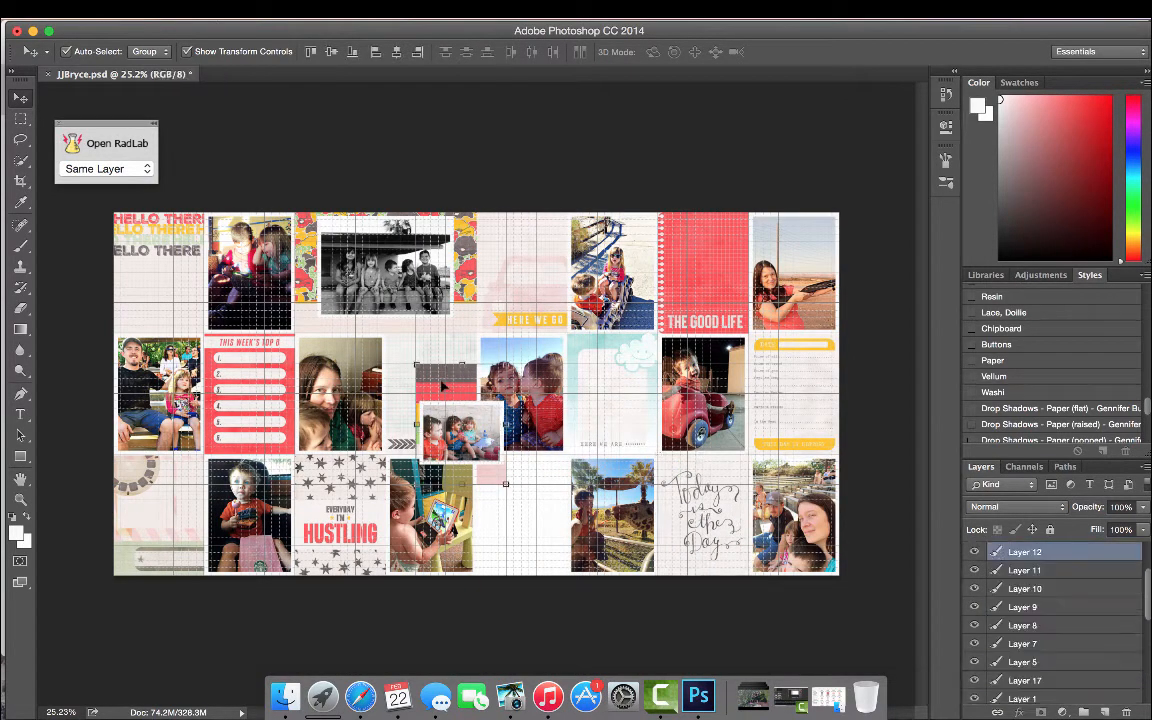
{"action": "left_click_drag", "start_coordinate": [443, 362], "coordinate": [506, 474]}
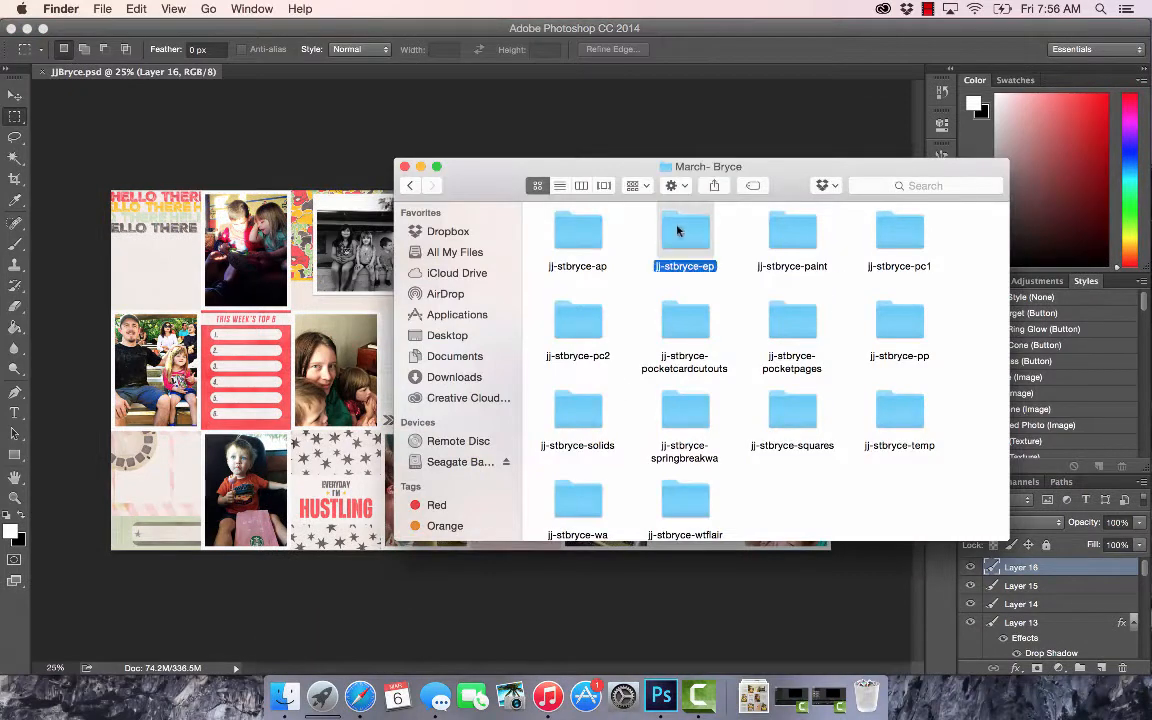
Step: Place jj-stbryce-washitape.png from the jj-stbryce-ep folder on the lower-right corner of the top row's first photo and apply the Washi style
{"action": "double_click", "coordinate": [678, 250]}
{"action": "scroll", "coordinate": [690, 400], "scroll_direction": "down", "scroll_amount": 5}
{"action": "scroll", "coordinate": [697, 428], "scroll_direction": "up", "scroll_amount": 6}
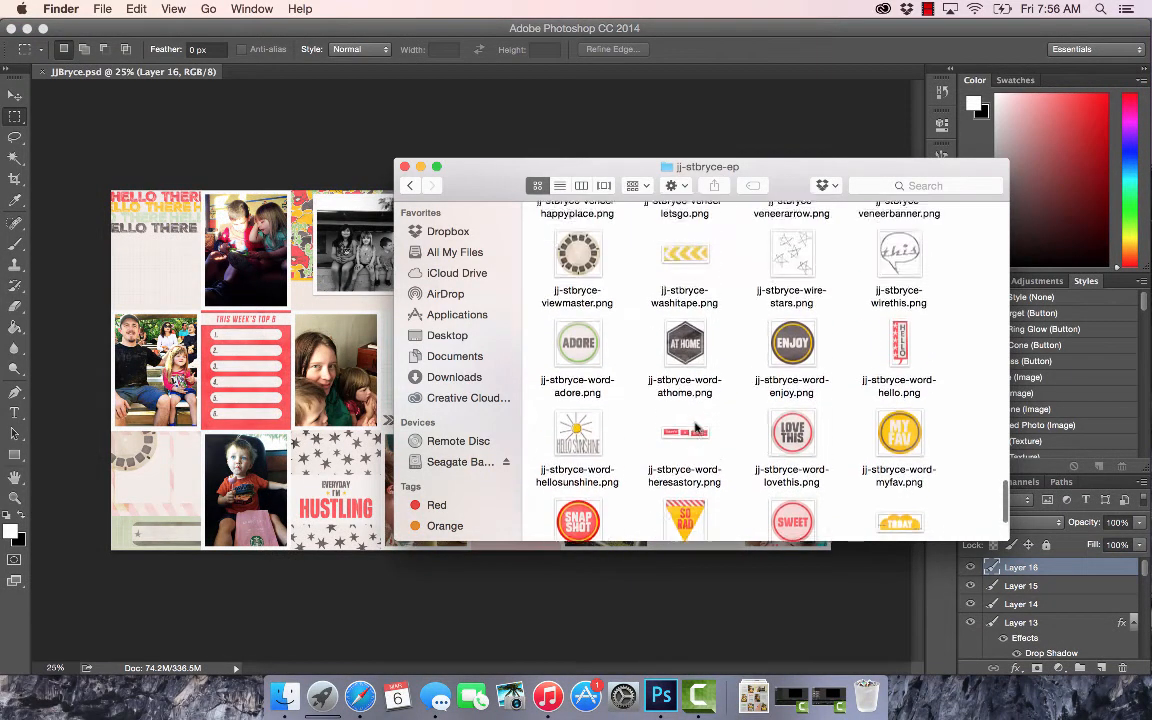
{"action": "left_click_drag", "start_coordinate": [697, 428], "coordinate": [277, 299]}
{"action": "left_click", "coordinate": [575, 49]}
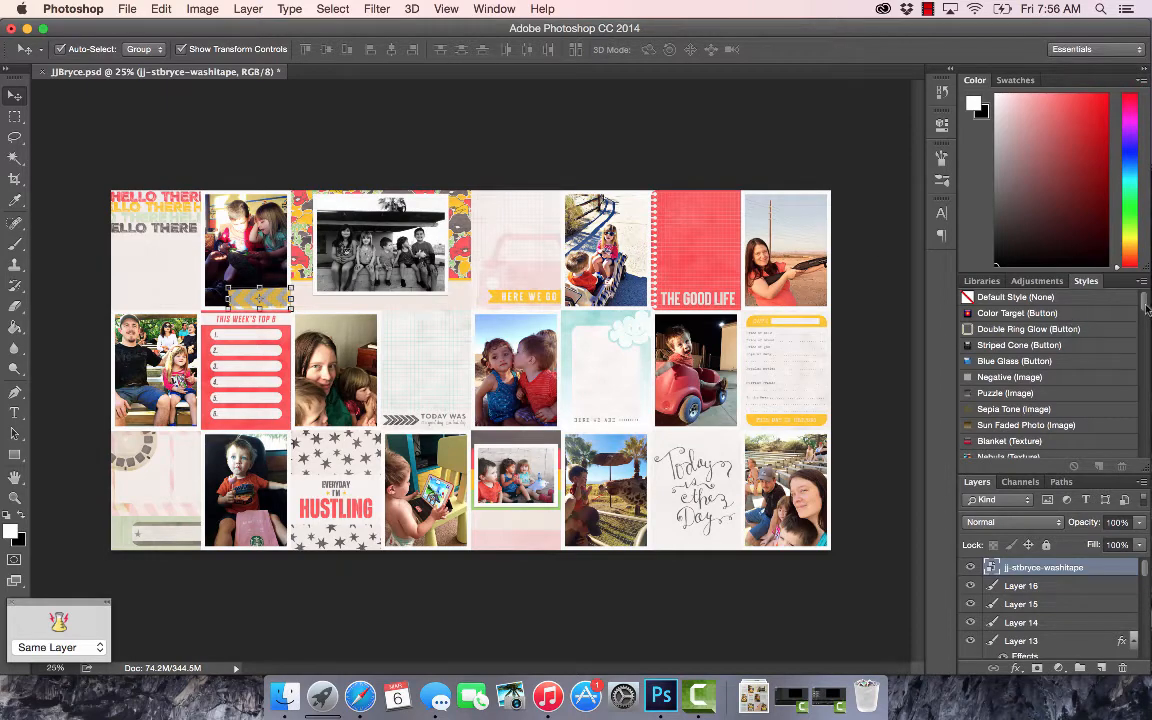
{"action": "left_click_drag", "start_coordinate": [1147, 310], "coordinate": [1145, 415]}
{"action": "left_click", "coordinate": [990, 394]}
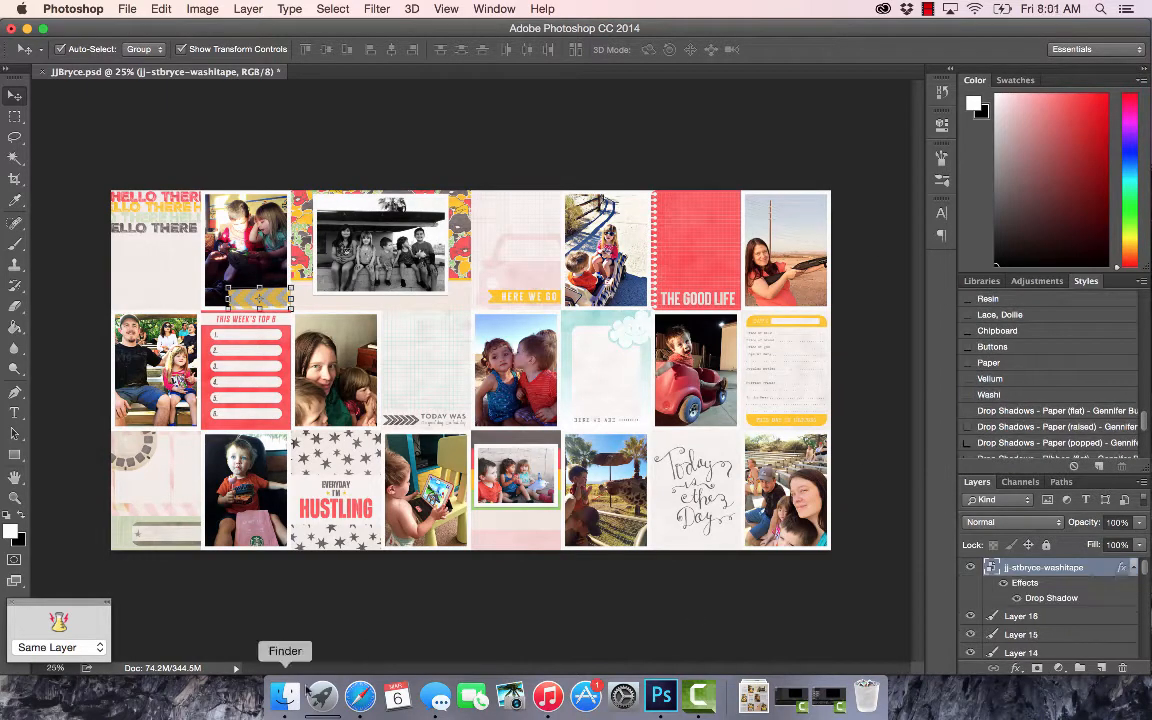
Step: Place jj-stbryce-wa-momentcaptured.png from the jj-stbryce-wa folder over the lower-left corner of the black-and-white group photo
{"action": "left_click", "coordinate": [285, 694]}
{"action": "double_click", "coordinate": [589, 490]}
{"action": "scroll", "coordinate": [641, 418], "scroll_direction": "up", "scroll_amount": 1}
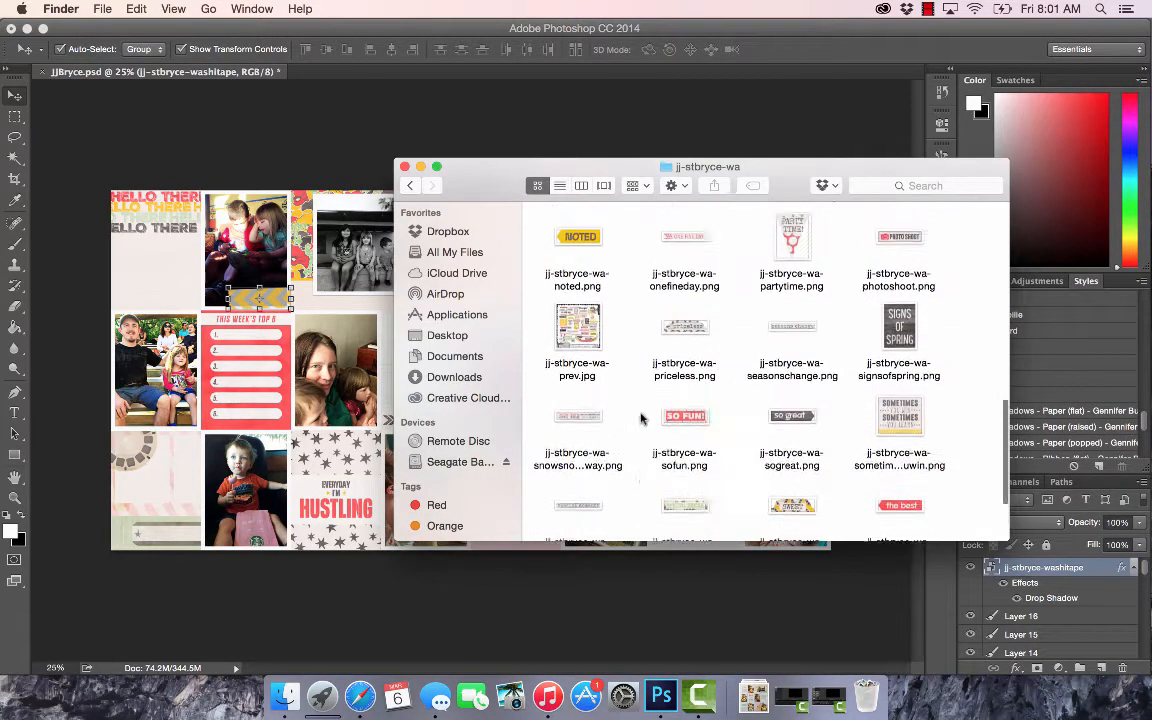
{"action": "scroll", "coordinate": [641, 418], "scroll_direction": "up", "scroll_amount": 2}
{"action": "left_click_drag", "start_coordinate": [798, 331], "coordinate": [345, 392]}
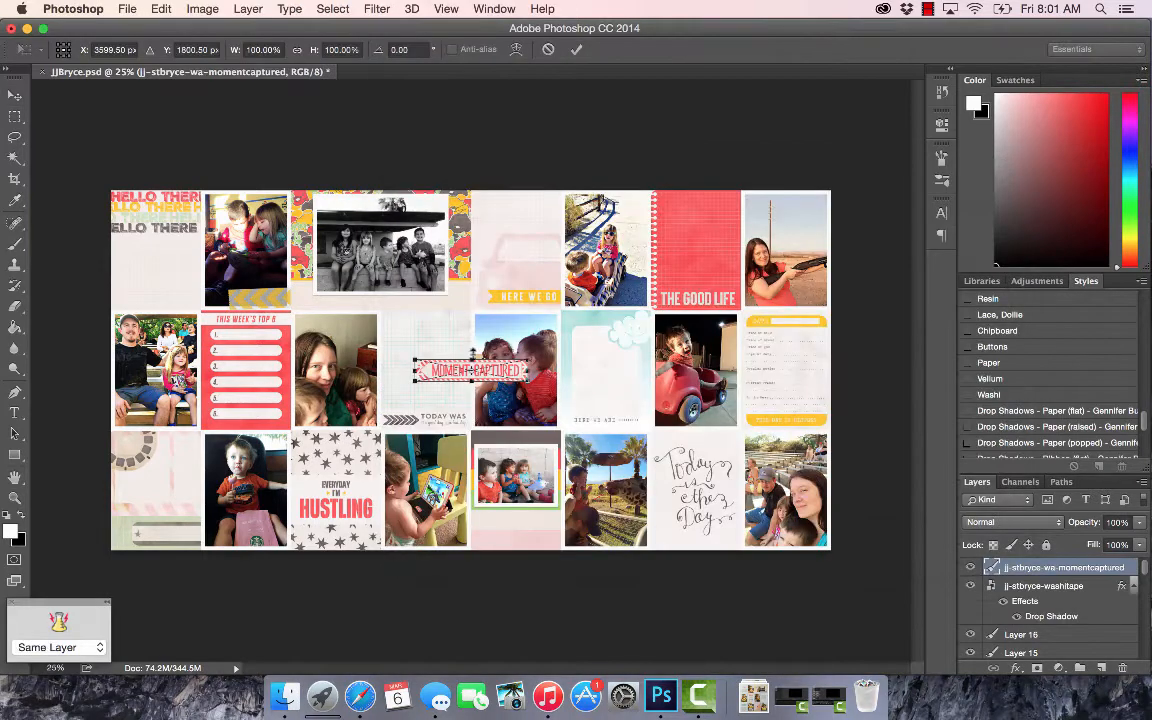
{"action": "left_click", "coordinate": [576, 49]}
{"action": "left_click_drag", "start_coordinate": [499, 366], "coordinate": [373, 286]}
Step: Shrink the "Moment Captured" word art proportionally and move it over the washi tape on the top row's first photo
{"action": "left_click", "coordinate": [287, 273]}
{"action": "left_click", "coordinate": [297, 49]}
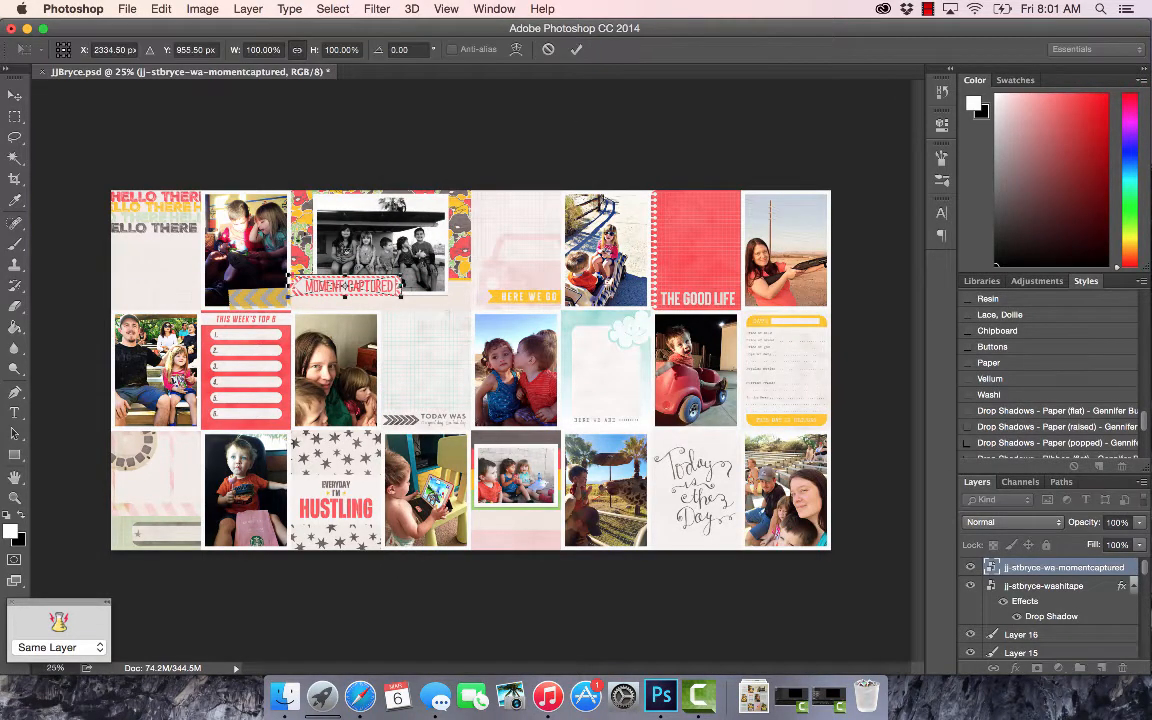
{"action": "scroll", "coordinate": [288, 266], "scroll_direction": "down", "scroll_amount": 1}
{"action": "left_click_drag", "start_coordinate": [301, 283], "coordinate": [266, 245]}
{"action": "key", "text": "Return"}
Step: Try the jj-stbryce-wa-onefineday.png word art across the lower edge of the black-and-white group photo, and delete its layer
{"action": "scroll", "coordinate": [456, 349], "scroll_direction": "up", "scroll_amount": 2}
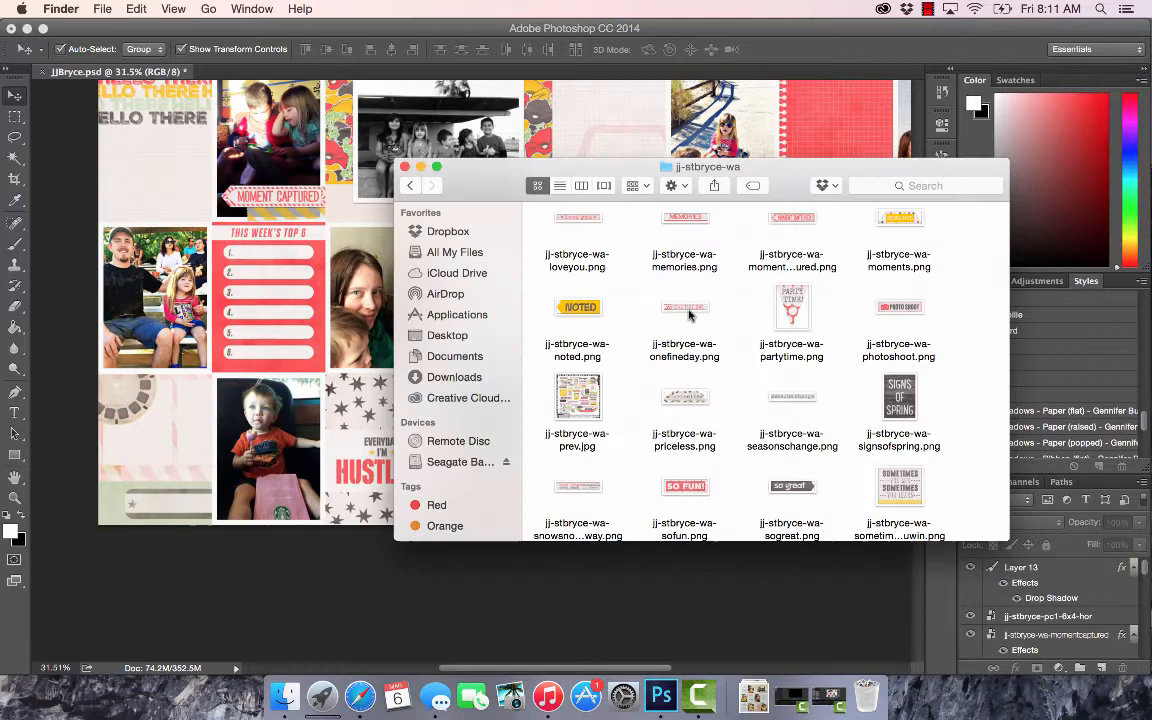
{"action": "left_click_drag", "start_coordinate": [688, 314], "coordinate": [470, 368]}
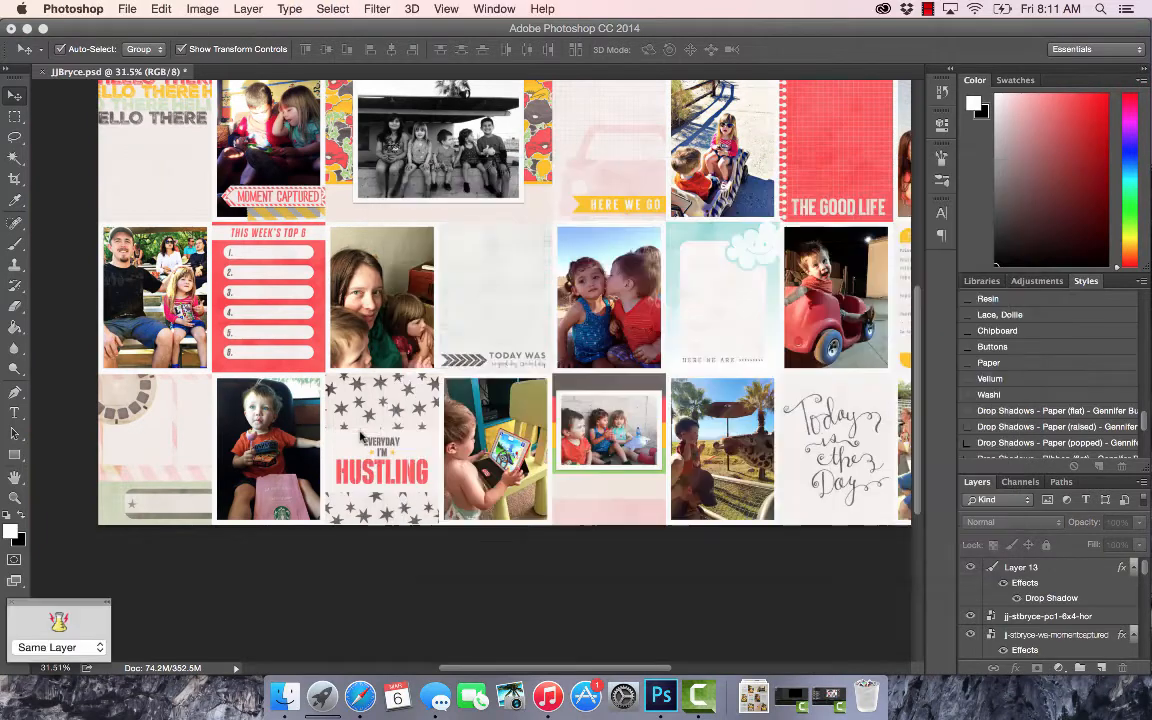
{"action": "left_click_drag", "start_coordinate": [538, 358], "coordinate": [572, 268]}
{"action": "key", "text": "Return"}
{"action": "left_click_drag", "start_coordinate": [535, 369], "coordinate": [513, 187]}
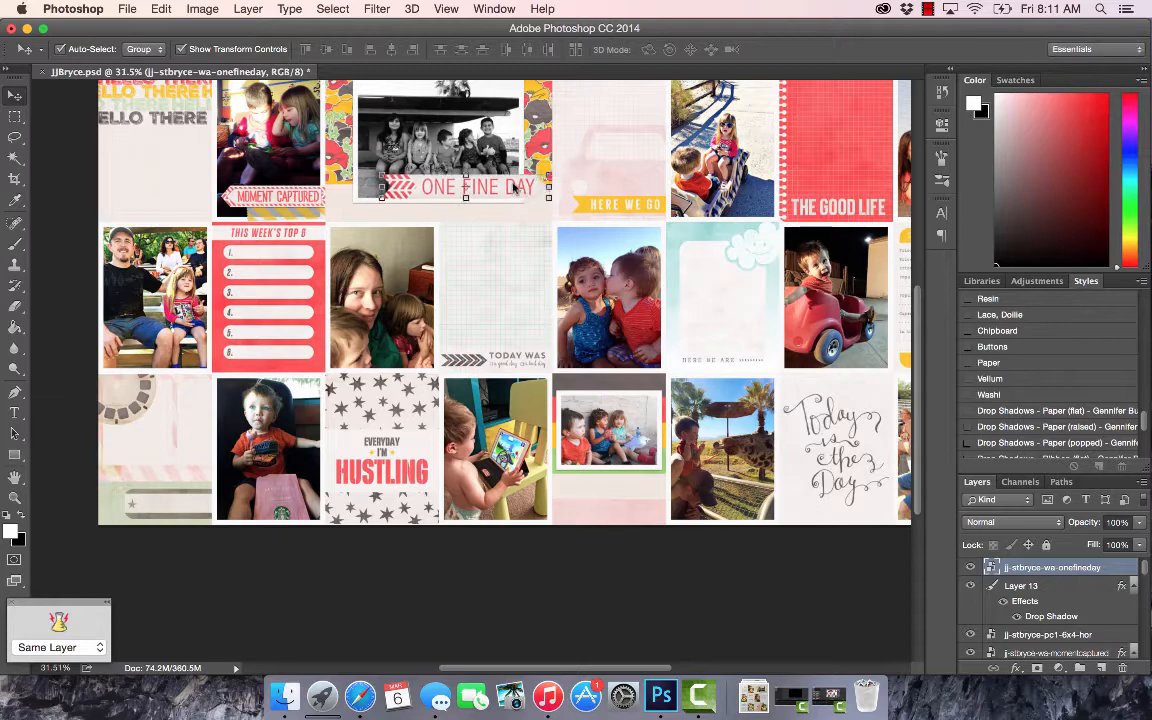
{"action": "right_click", "coordinate": [1062, 567]}
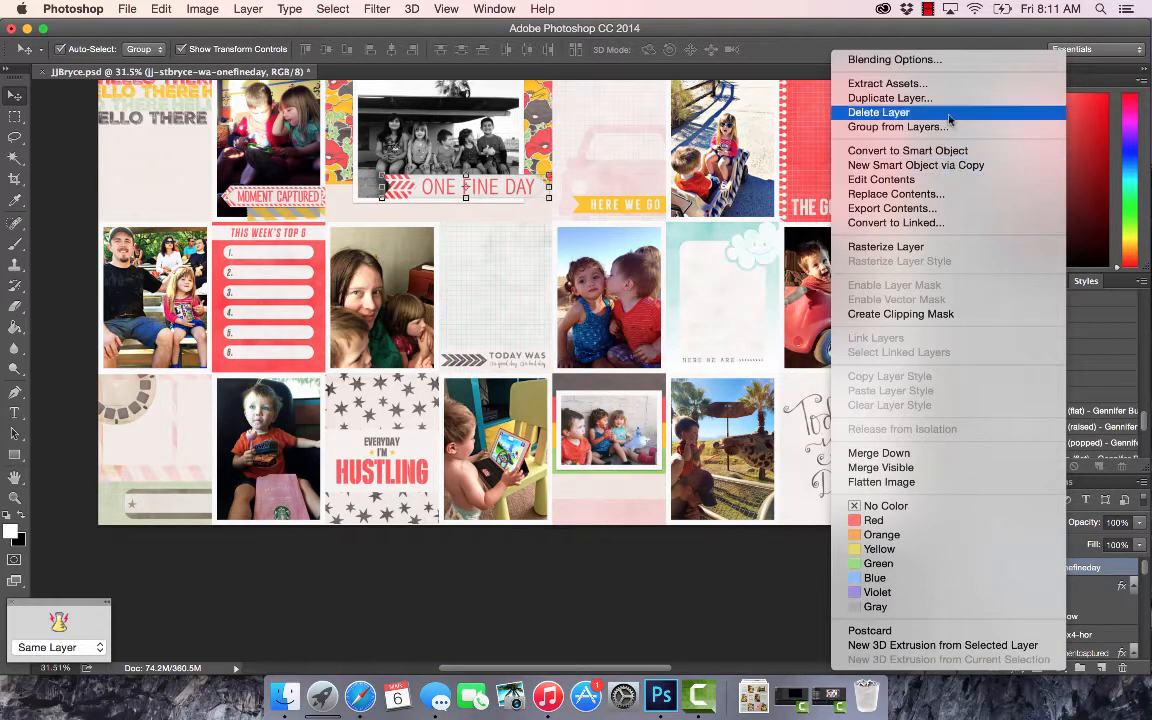
{"action": "left_click", "coordinate": [880, 105]}
Step: Place jj-stbryce-wa-everyflower scaled to about 81% across the bottom of the black-and-white group photo with a paper drop-shadow style
{"action": "left_click", "coordinate": [285, 697]}
{"action": "scroll", "coordinate": [608, 459], "scroll_direction": "up", "scroll_amount": 3}
{"action": "left_click_drag", "start_coordinate": [779, 401], "coordinate": [285, 285]}
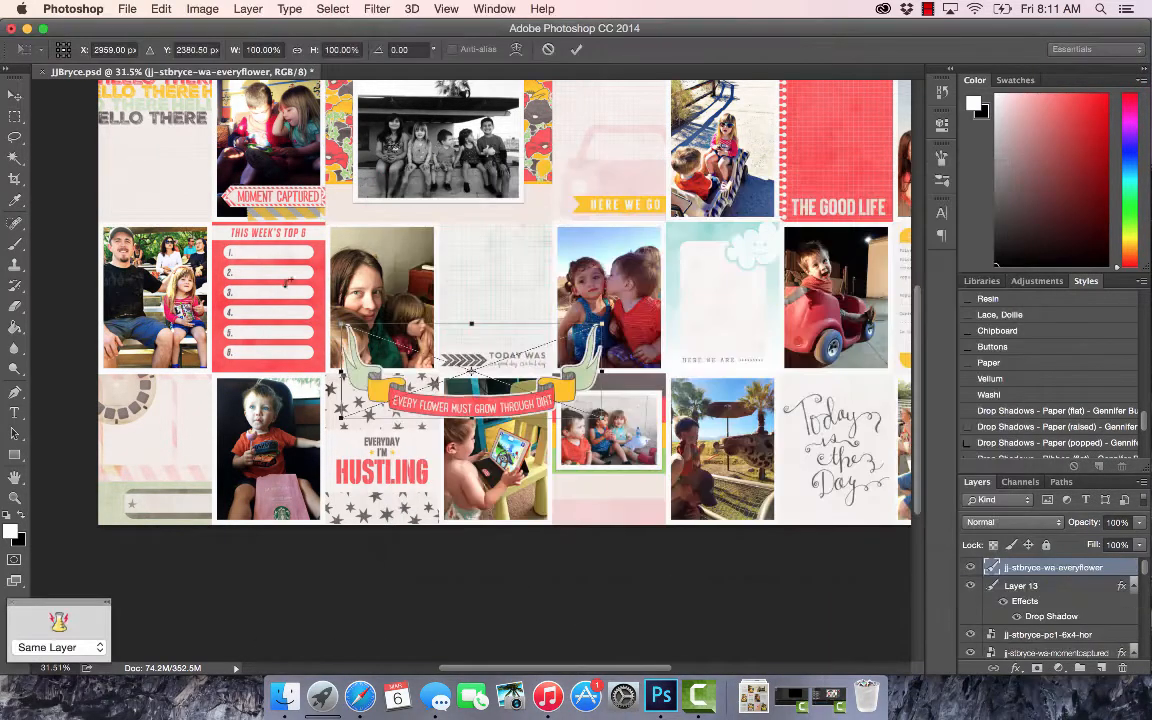
{"action": "key", "text": "Return"}
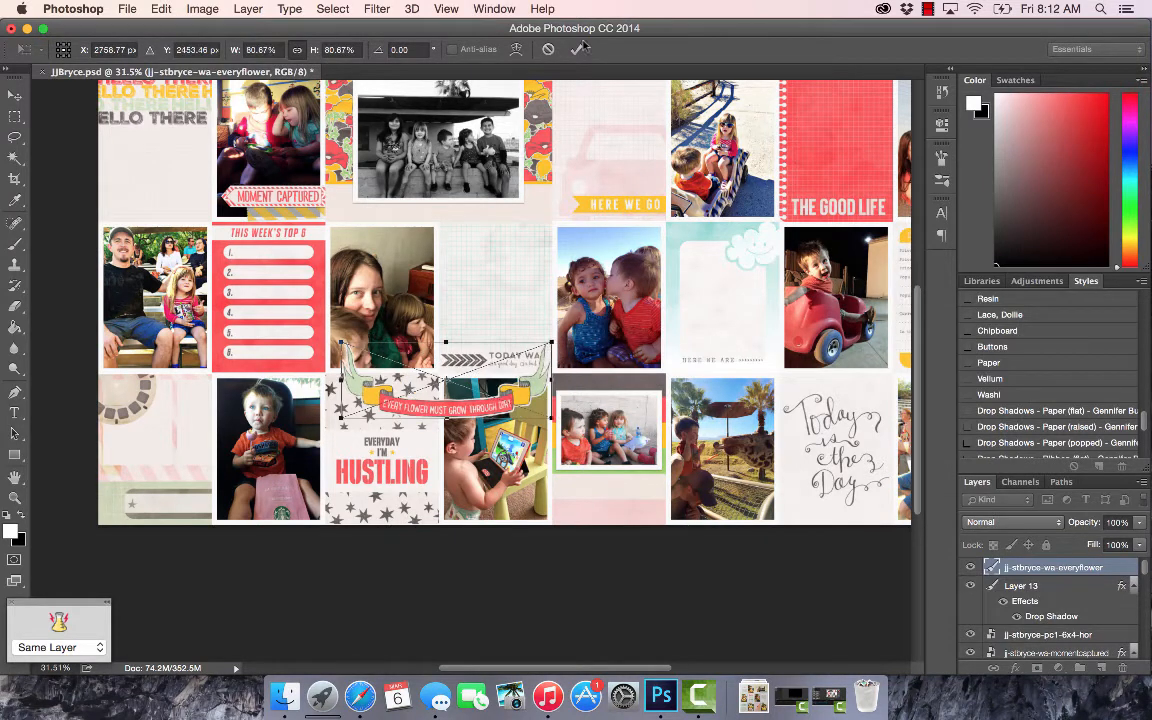
{"action": "left_click_drag", "start_coordinate": [505, 400], "coordinate": [478, 202]}
{"action": "left_click", "coordinate": [1008, 418]}
{"action": "left_click", "coordinate": [622, 551]}
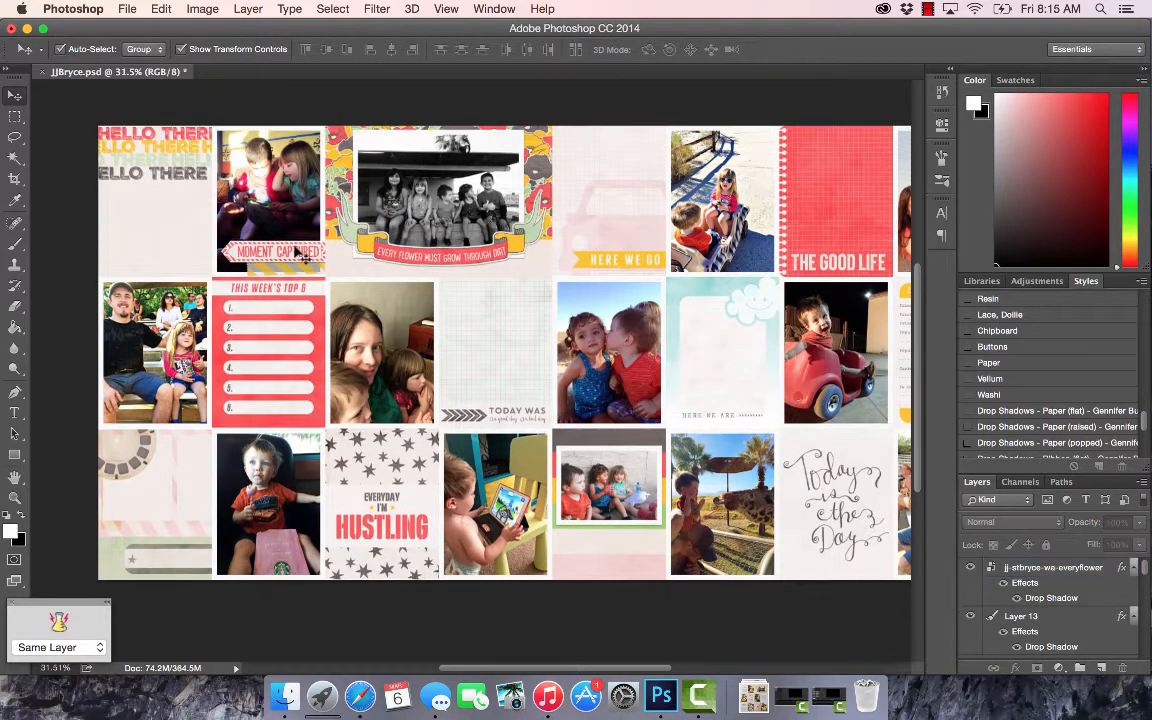
Step: Move the "Moment Captured" word art to the top of the woman's photo in the middle row, tucked beneath the "Today Was" card
{"action": "left_click_drag", "start_coordinate": [296, 251], "coordinate": [408, 290]}
{"action": "left_click", "coordinate": [489, 328]}
{"action": "left_click_drag", "start_coordinate": [1058, 651], "coordinate": [1028, 628]}
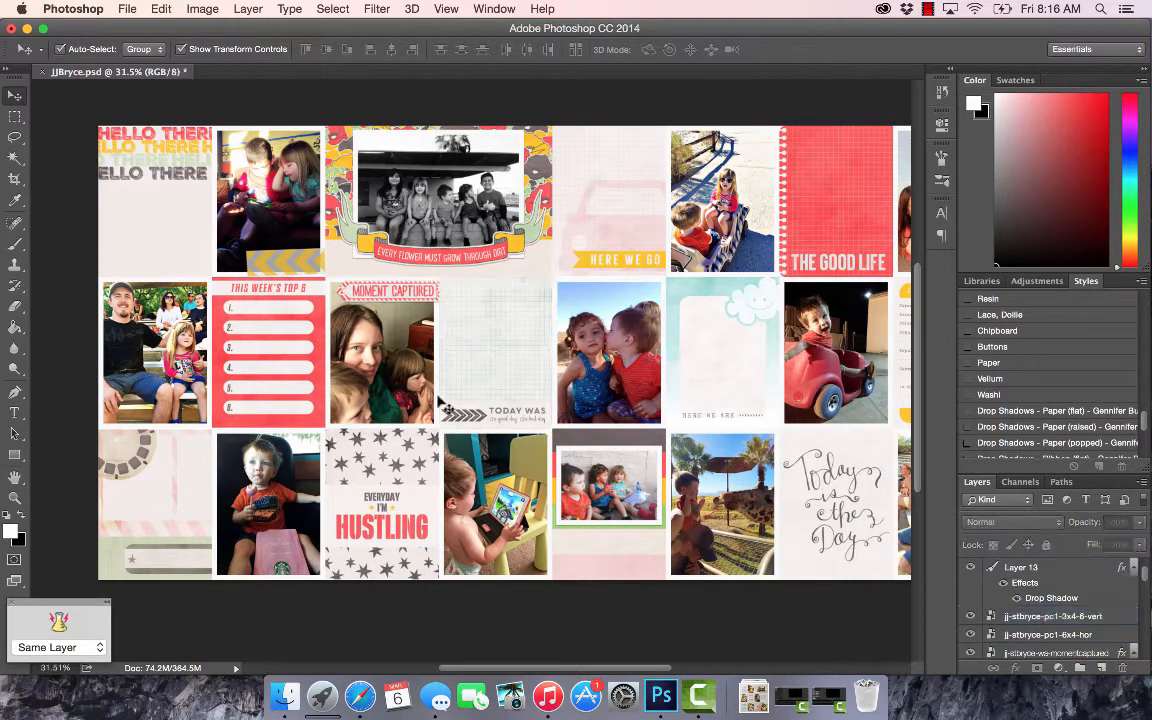
{"action": "left_click_drag", "start_coordinate": [417, 288], "coordinate": [425, 294]}
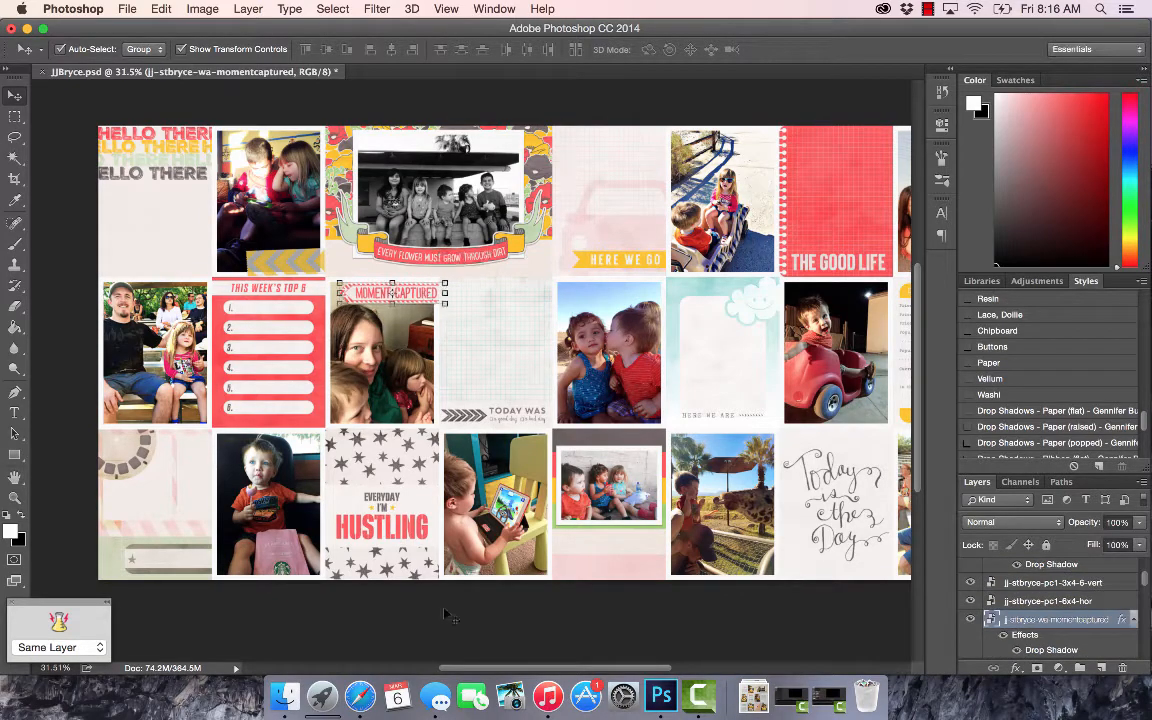
{"action": "left_click", "coordinate": [450, 614]}
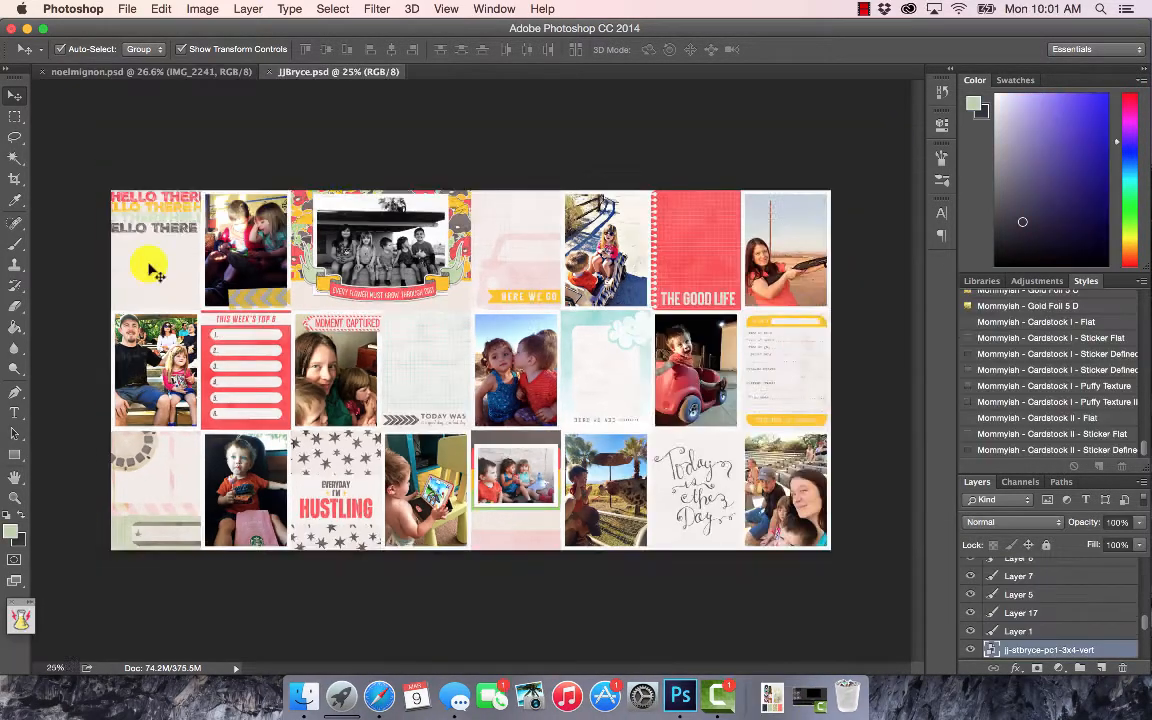
Step: Write the Saturday ranch visit journaling below "Hello There" on the first card in dark 10 pt Special Elite, and adjust its position
{"action": "scroll", "coordinate": [147, 226], "scroll_direction": "up", "scroll_amount": 6}
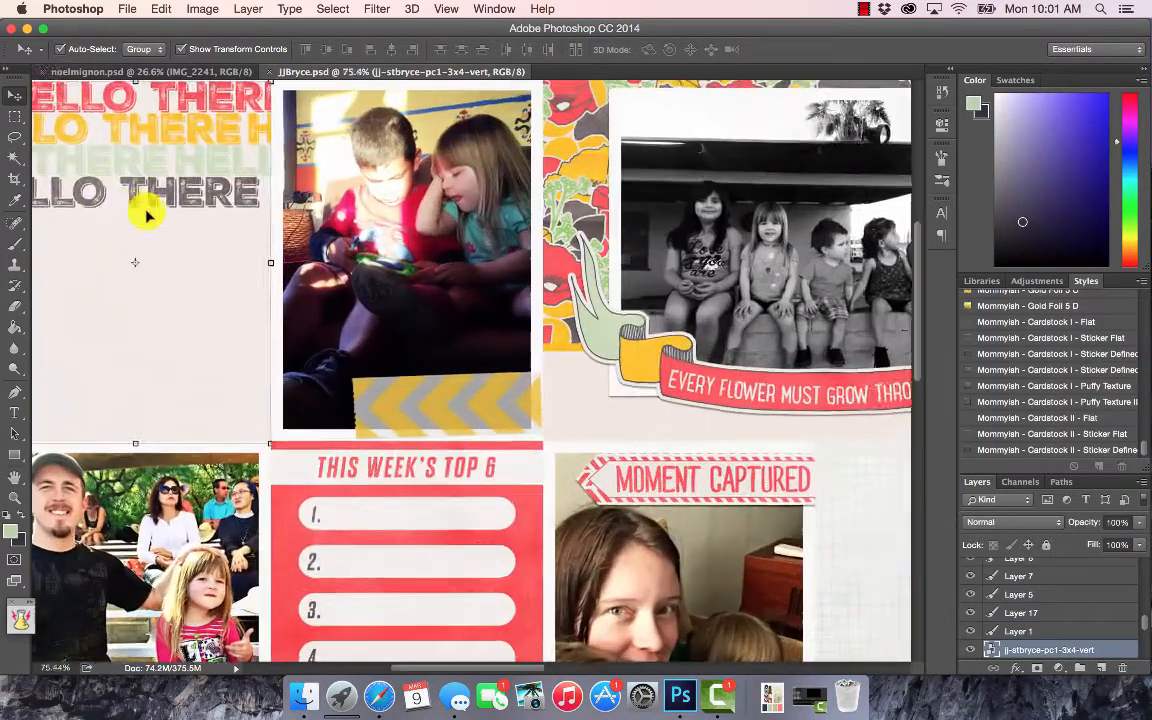
{"action": "left_click", "coordinate": [14, 412]}
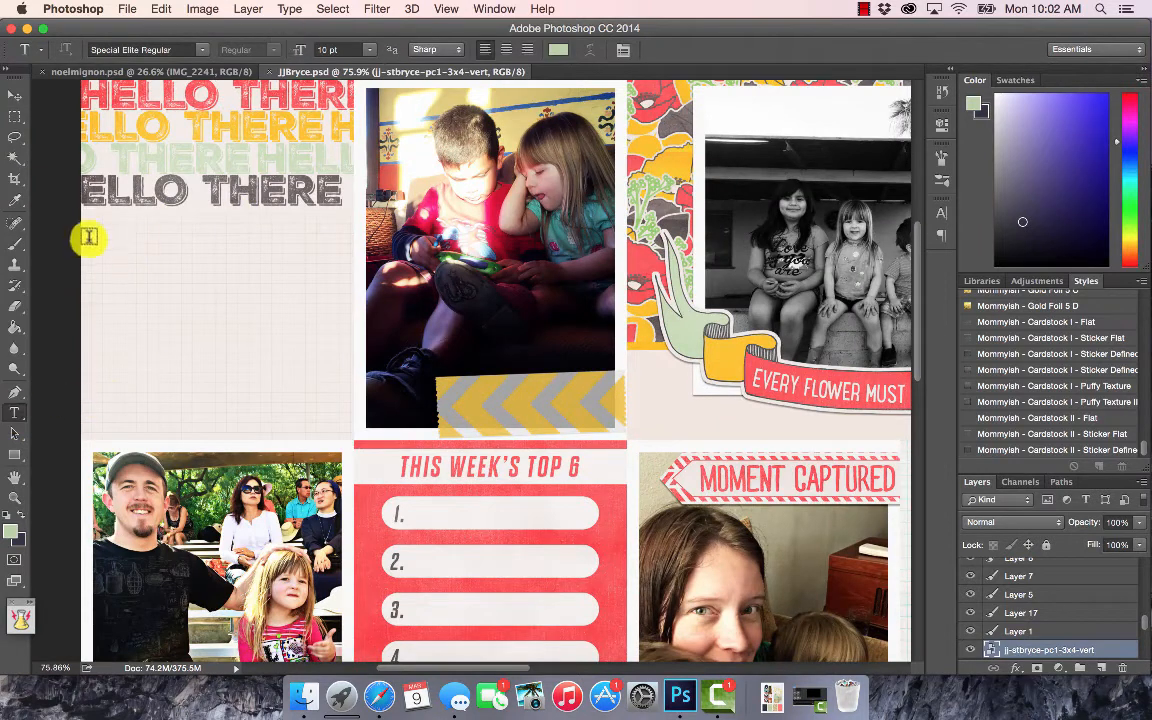
{"action": "left_click", "coordinate": [88, 240]}
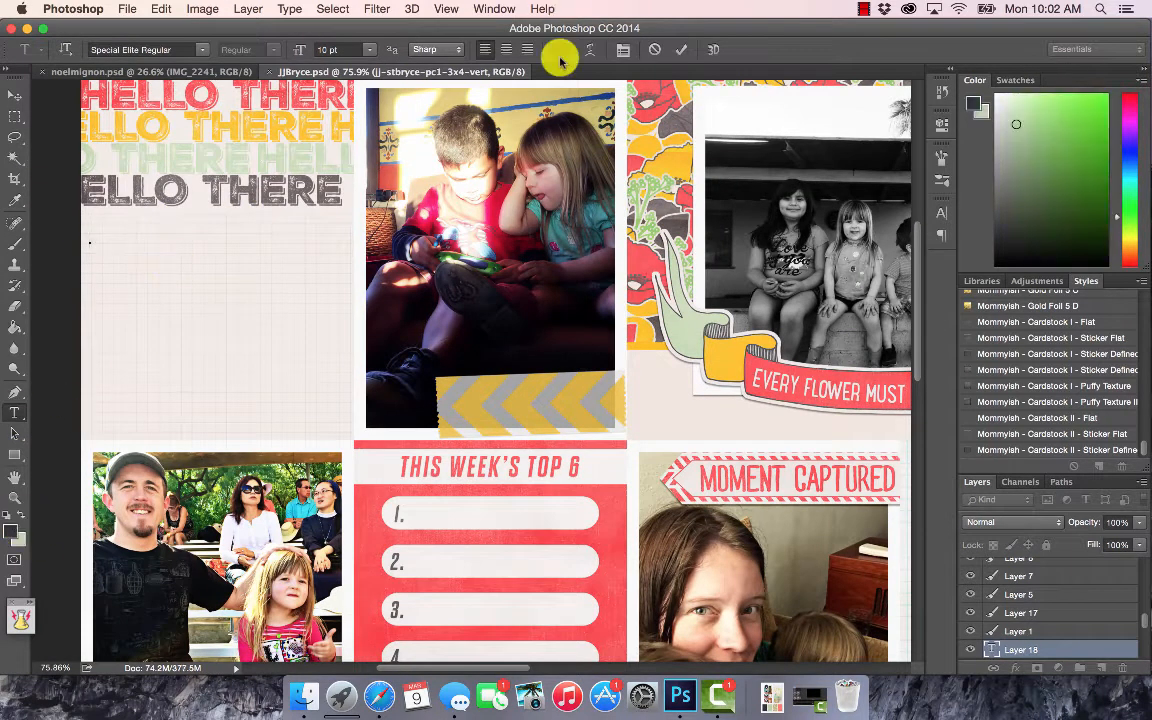
{"action": "left_click", "coordinate": [558, 49]}
{"action": "left_click", "coordinate": [652, 280]}
{"action": "key", "text": "Return"}
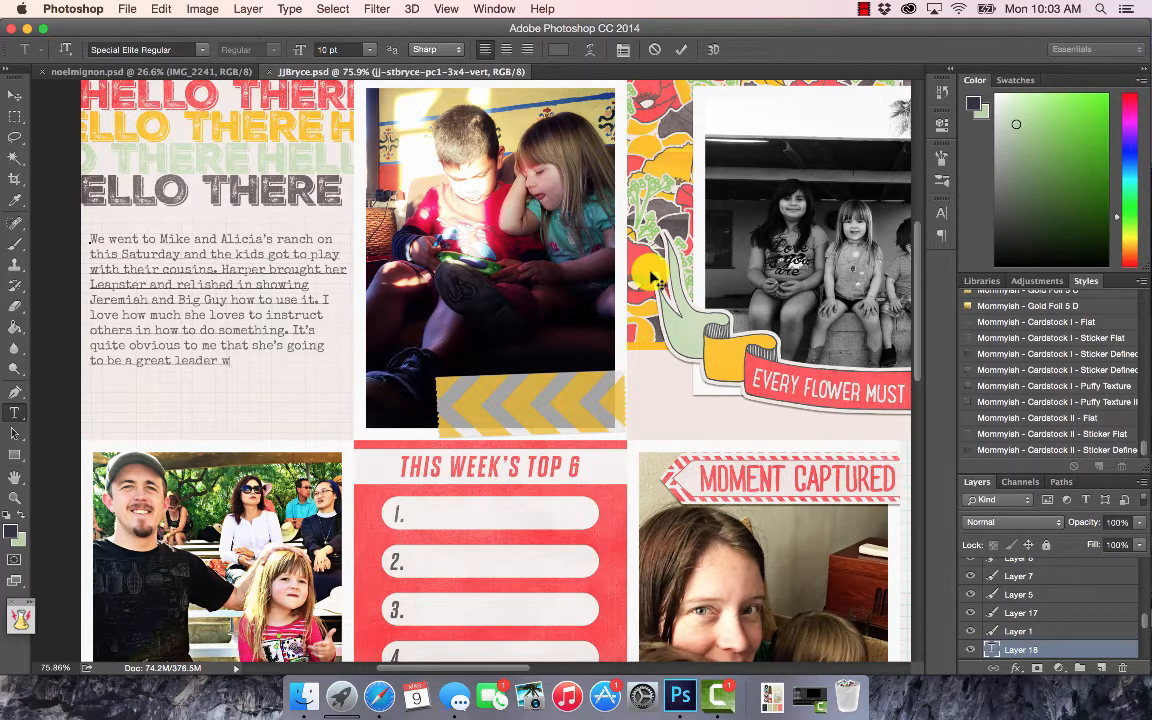
{"action": "type", "text": "p."}
{"action": "left_click", "coordinate": [681, 50]}
{"action": "left_click", "coordinate": [15, 96]}
{"action": "mouse_move", "coordinate": [205, 295]}
{"action": "left_mouse_down"}
{"action": "mouse_move", "coordinate": [204, 322]}
{"action": "mouse_move", "coordinate": [188, 309]}
{"action": "left_mouse_up"}
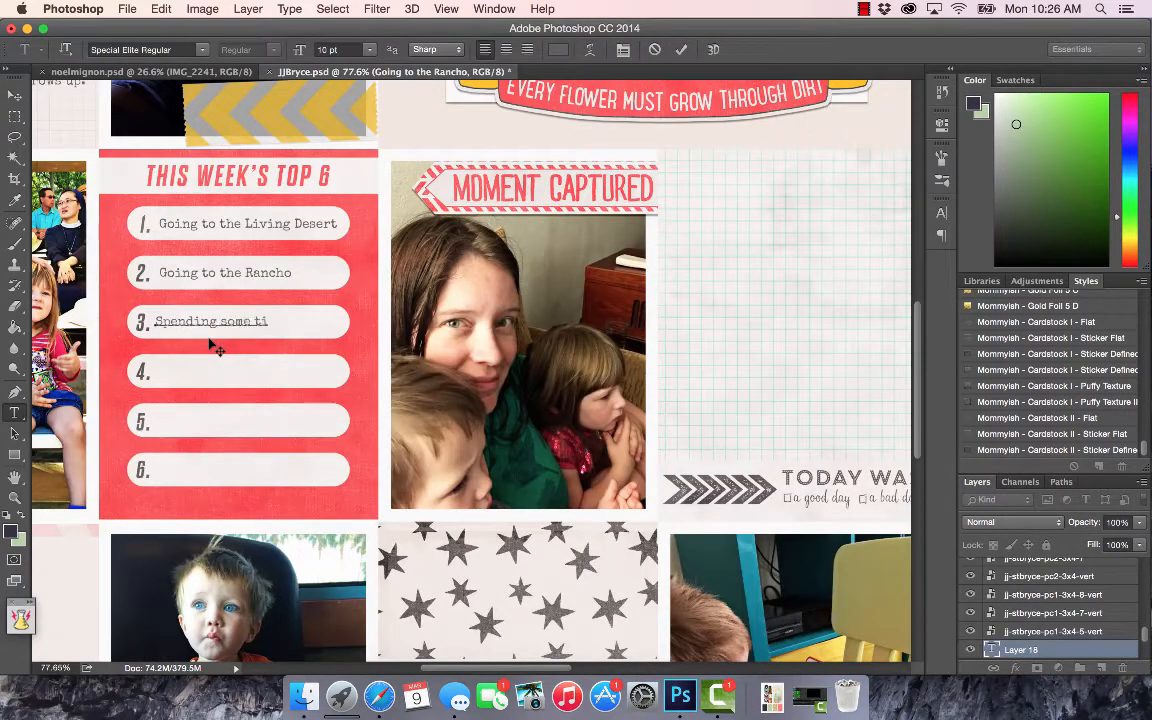
Step: Fill lines 3 to 5 of the "This Week's Top 6" card with "Spending some time w/" the child's name, "Watching Toy Story" and "Riding Camels"
{"action": "type", "text": "en"}
{"action": "key", "text": "ctrl+Return"}
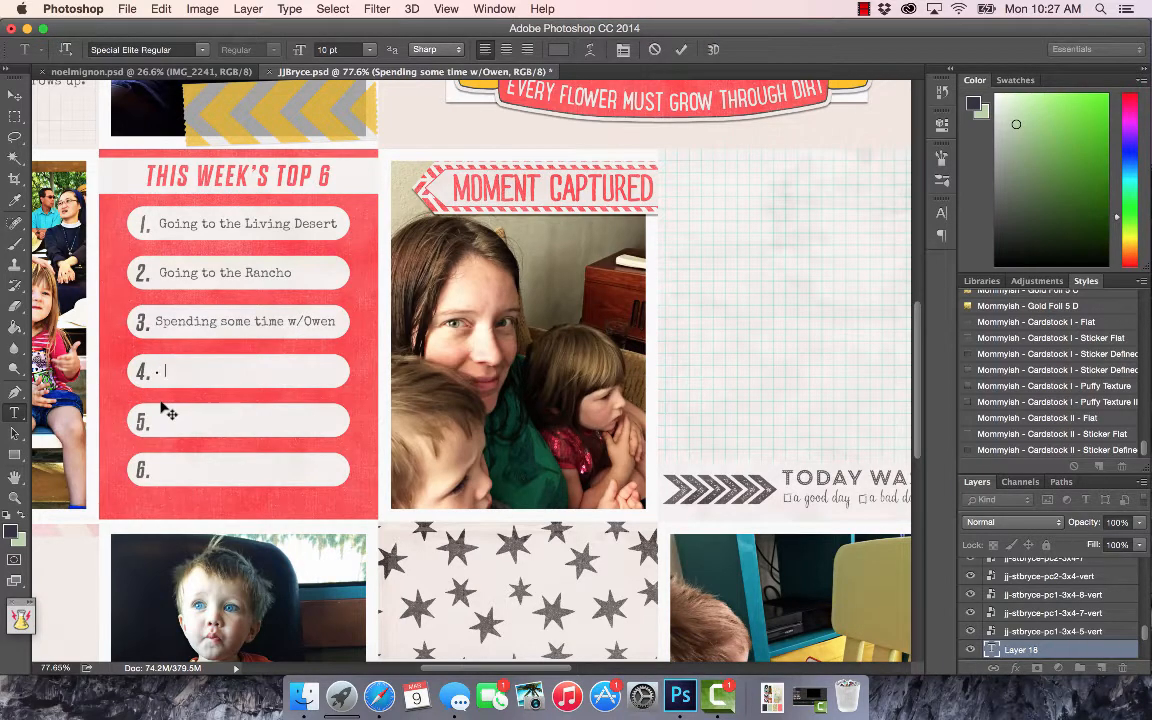
{"action": "left_click", "coordinate": [680, 50]}
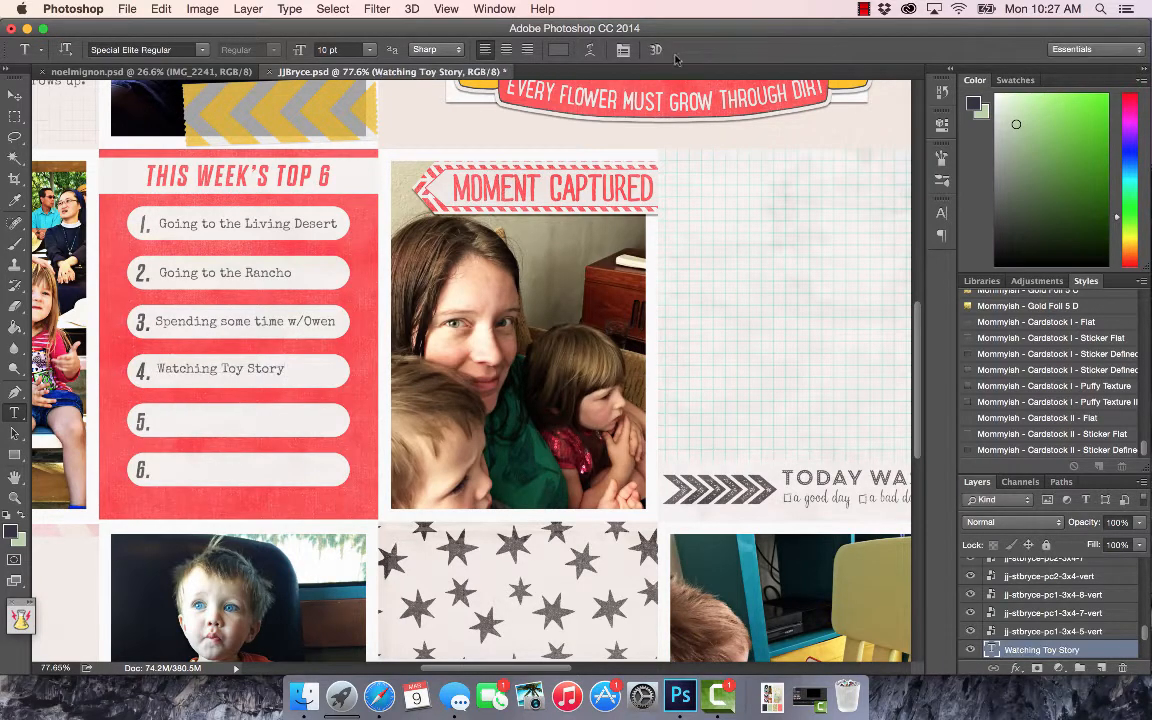
{"action": "left_click", "coordinate": [160, 420]}
{"action": "scroll", "coordinate": [160, 420], "scroll_direction": "down", "scroll_amount": 5}
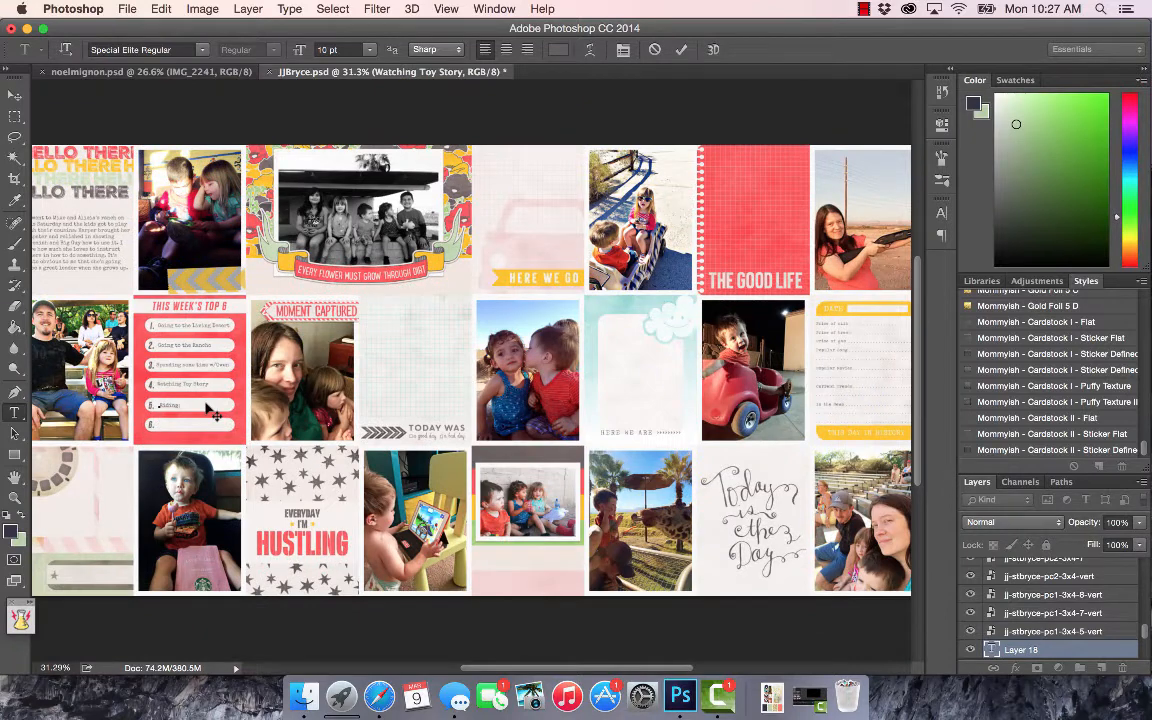
{"action": "key", "text": "ctrl+Return"}
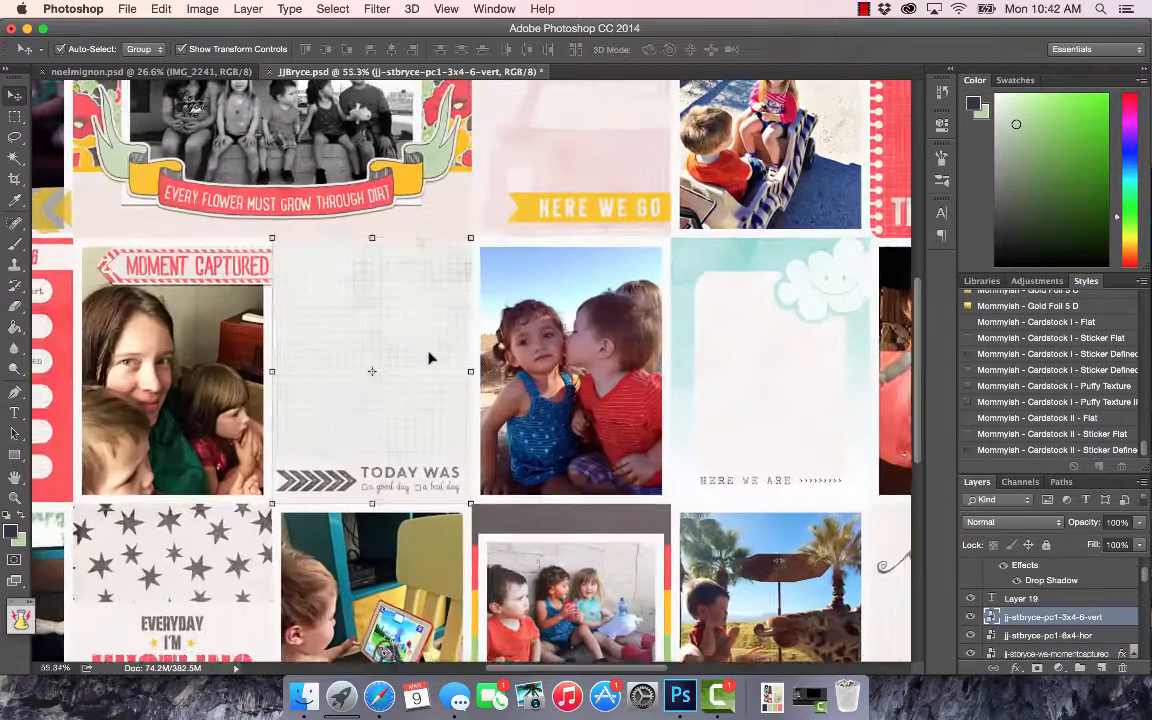
Step: Write the journaling starting "We watched Toy Story for the first time" on the "Today Was" card and move it lower on the grid
{"action": "scroll", "coordinate": [430, 357], "scroll_direction": "up", "scroll_amount": 3}
{"action": "left_click", "coordinate": [10, 411]}
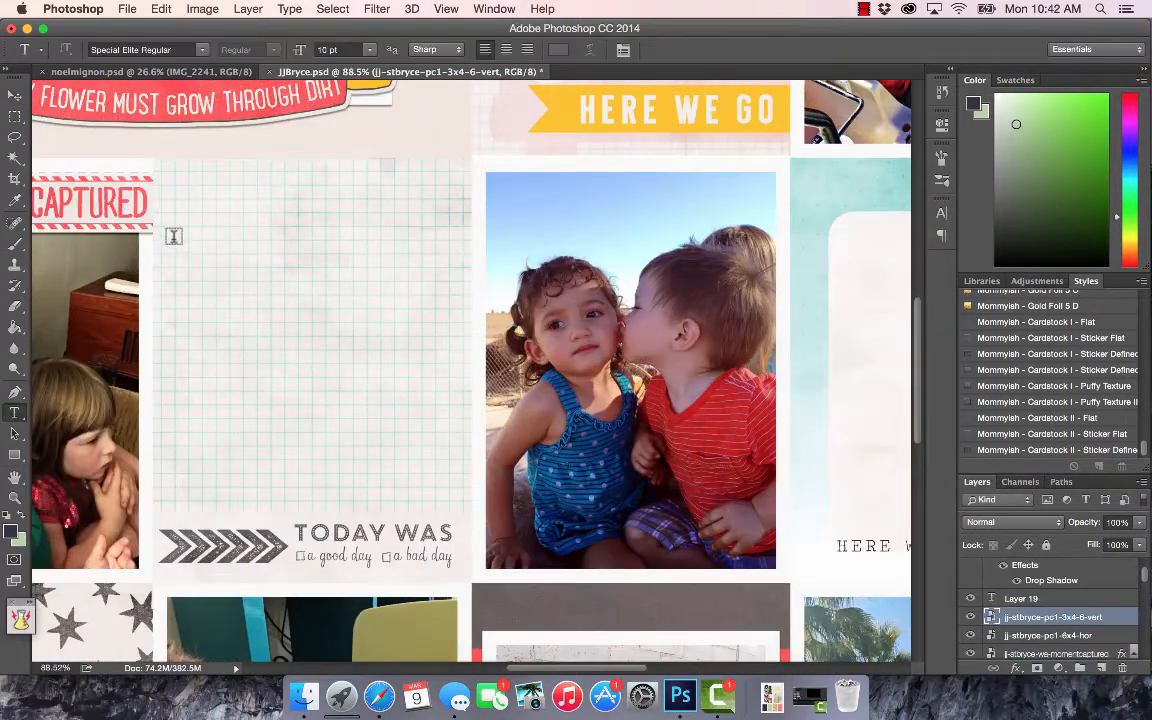
{"action": "left_click", "coordinate": [178, 259]}
{"action": "type", "text": "We watched Toy Story for the first"}
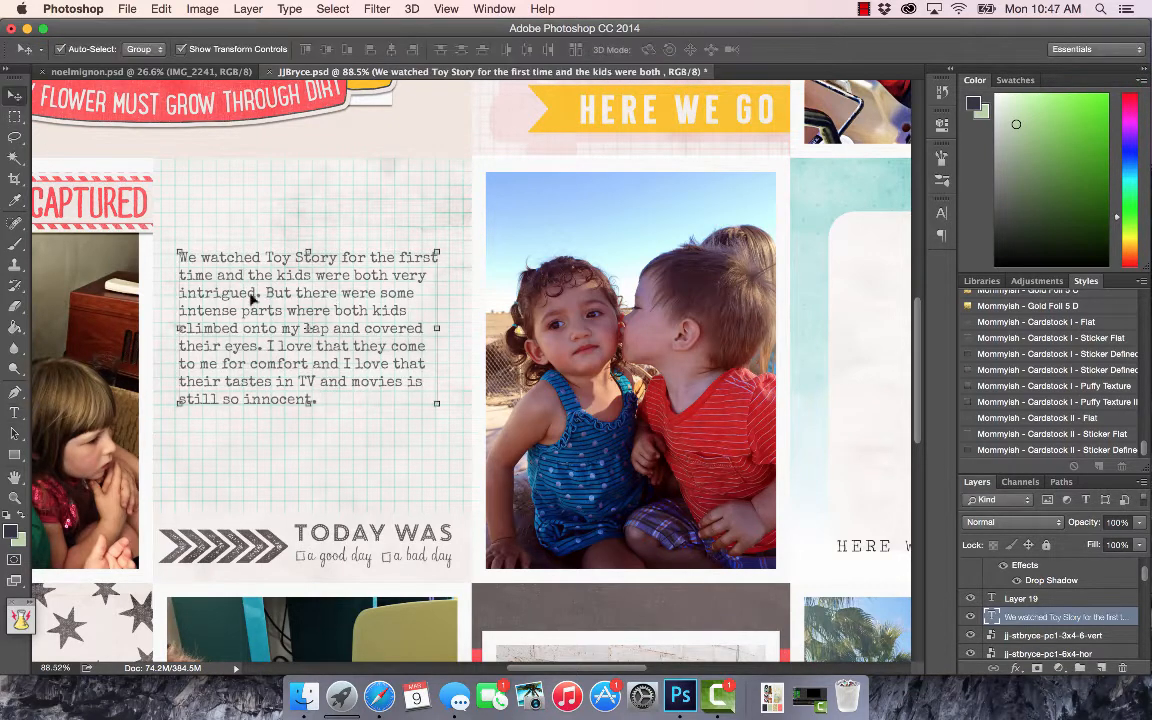
{"action": "left_click_drag", "start_coordinate": [248, 297], "coordinate": [298, 379]}
{"action": "left_click", "coordinate": [447, 9]}
{"action": "left_click", "coordinate": [480, 320]}
{"action": "left_click", "coordinate": [864, 9]}
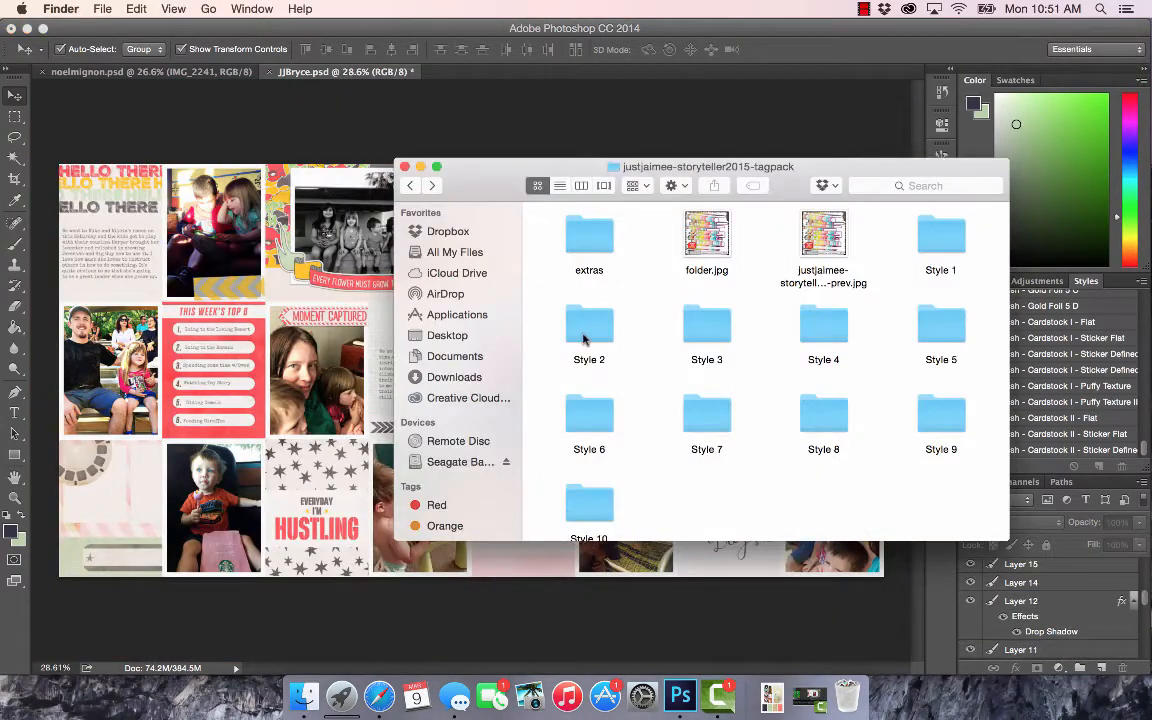
Step: Place the yellow circle tag jj-st2015-tags-2-26.png from the Style 2 folder over the lower edge of the middle row's first photo
{"action": "double_click", "coordinate": [585, 330]}
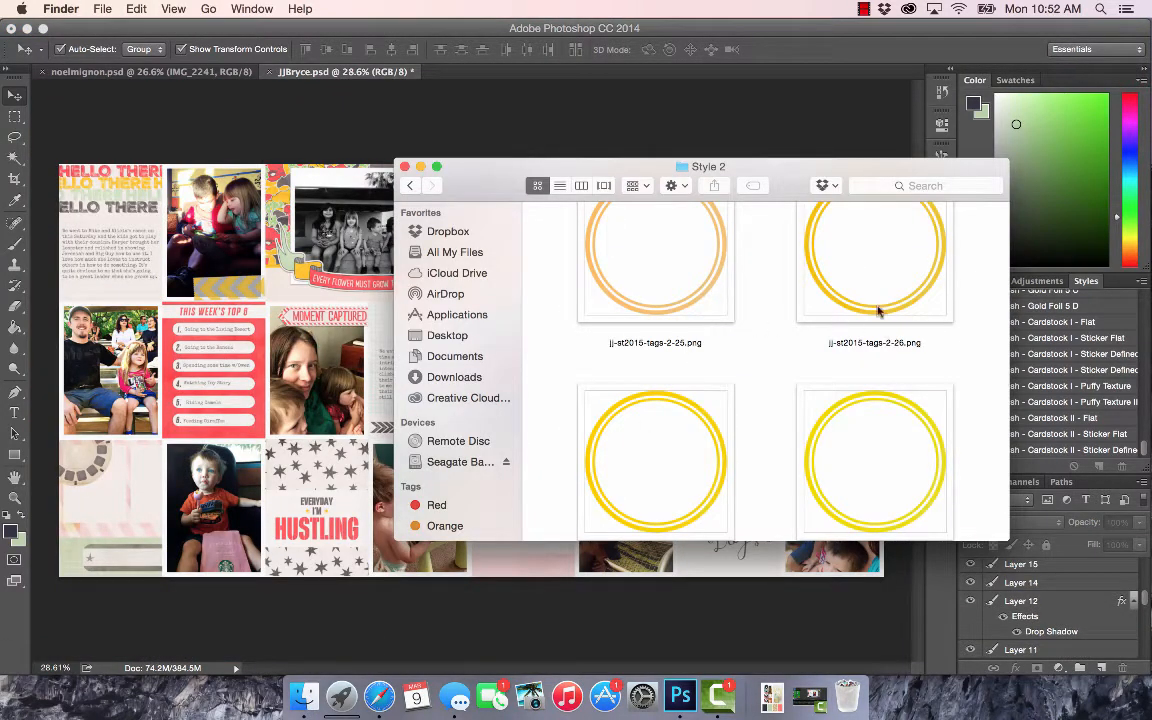
{"action": "left_click_drag", "start_coordinate": [878, 312], "coordinate": [112, 430]}
{"action": "key", "text": "super+plus"}
{"action": "scroll", "coordinate": [113, 430], "scroll_direction": "up", "scroll_amount": 4}
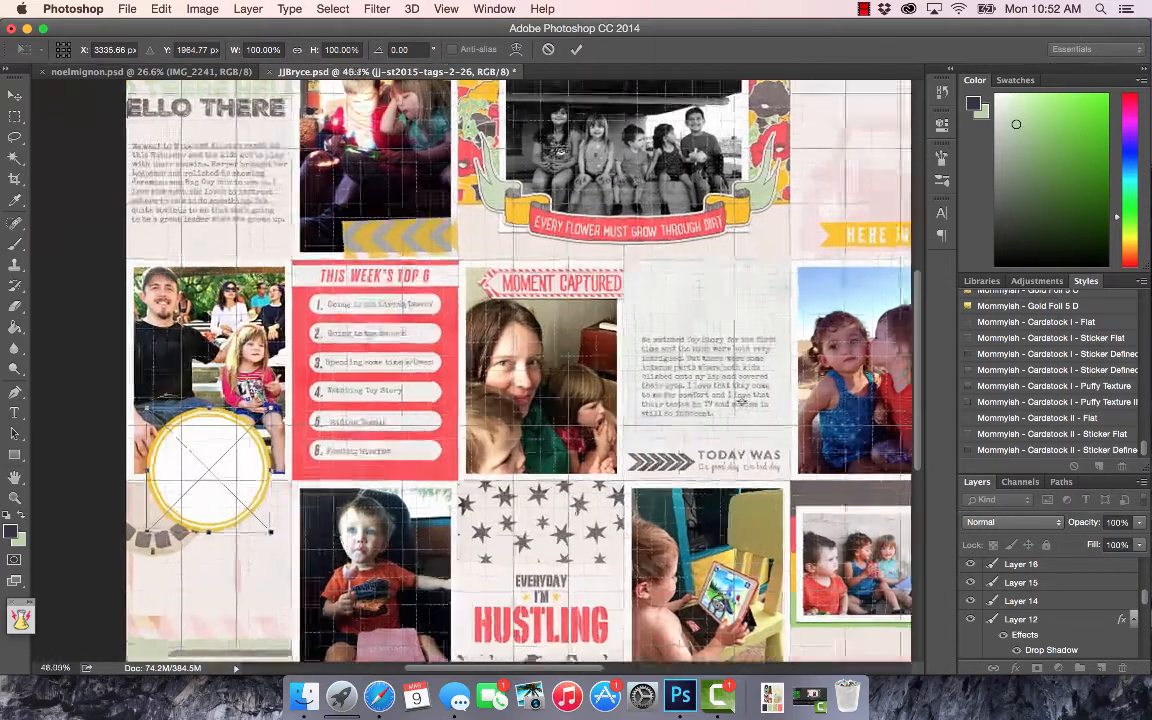
{"action": "key", "text": "Return"}
Step: Bring the bottom row's first card above the circle tag and give the tag the Drop Shadows - Paper (flat) style
{"action": "left_click", "coordinate": [165, 592]}
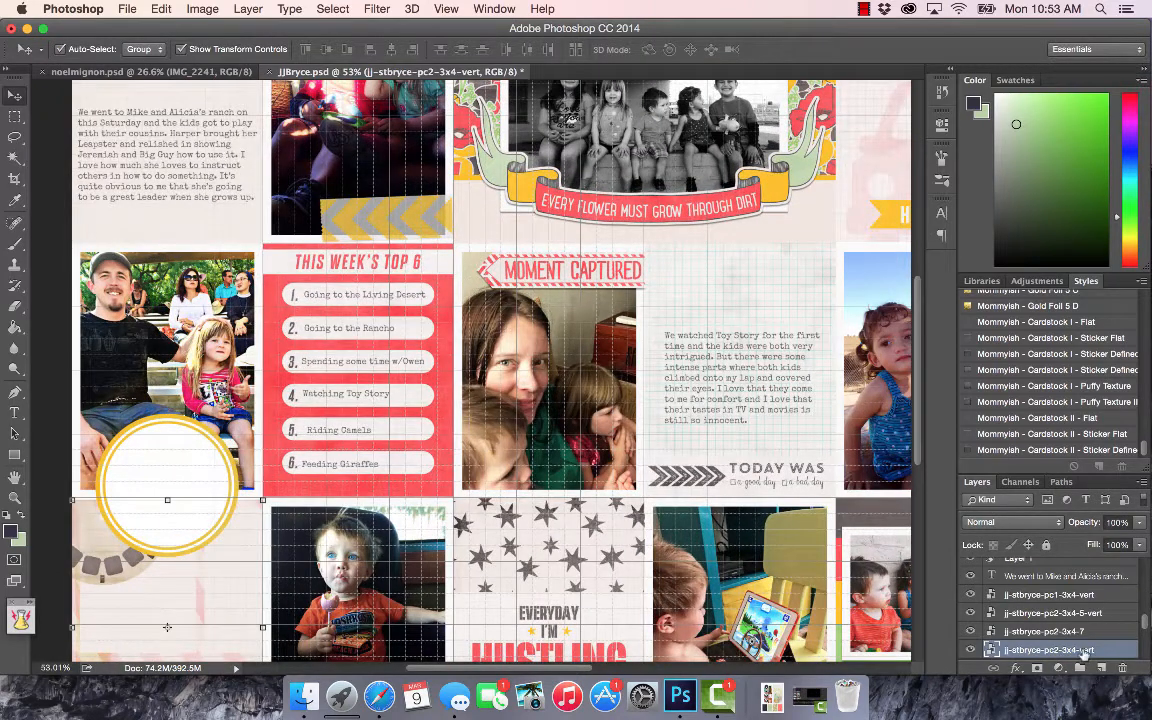
{"action": "left_click_drag", "start_coordinate": [1084, 652], "coordinate": [1048, 562]}
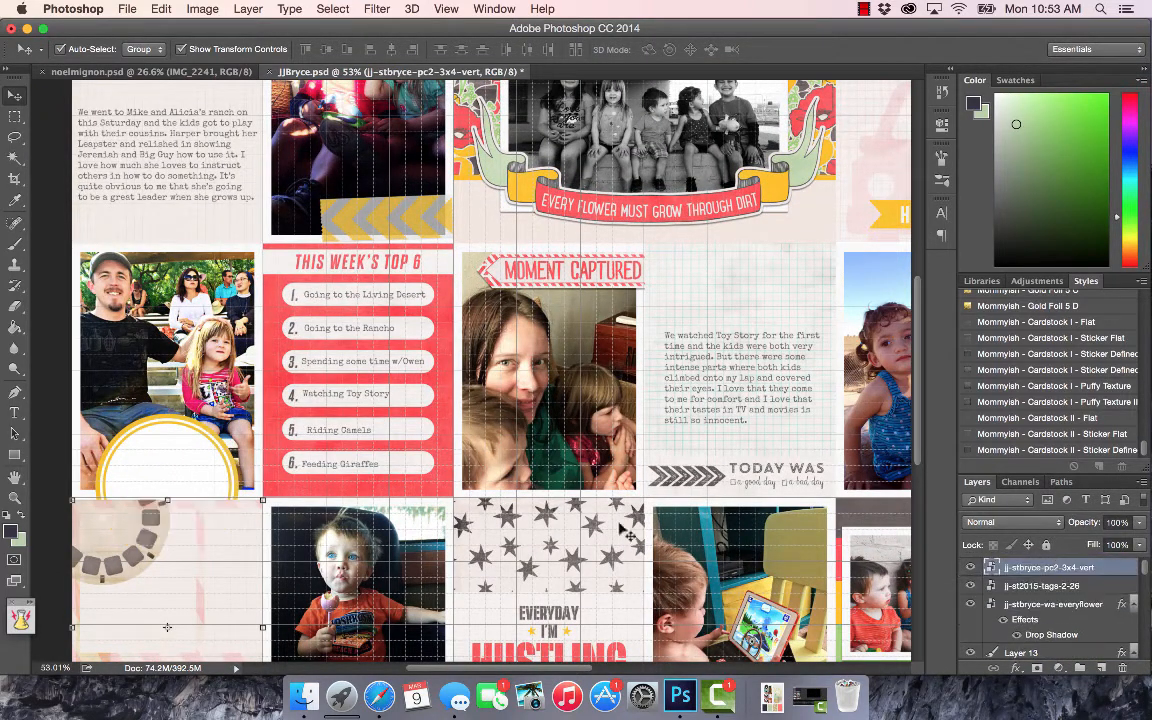
{"action": "left_click", "coordinate": [197, 472]}
{"action": "scroll", "coordinate": [1039, 389], "scroll_direction": "down", "scroll_amount": 10}
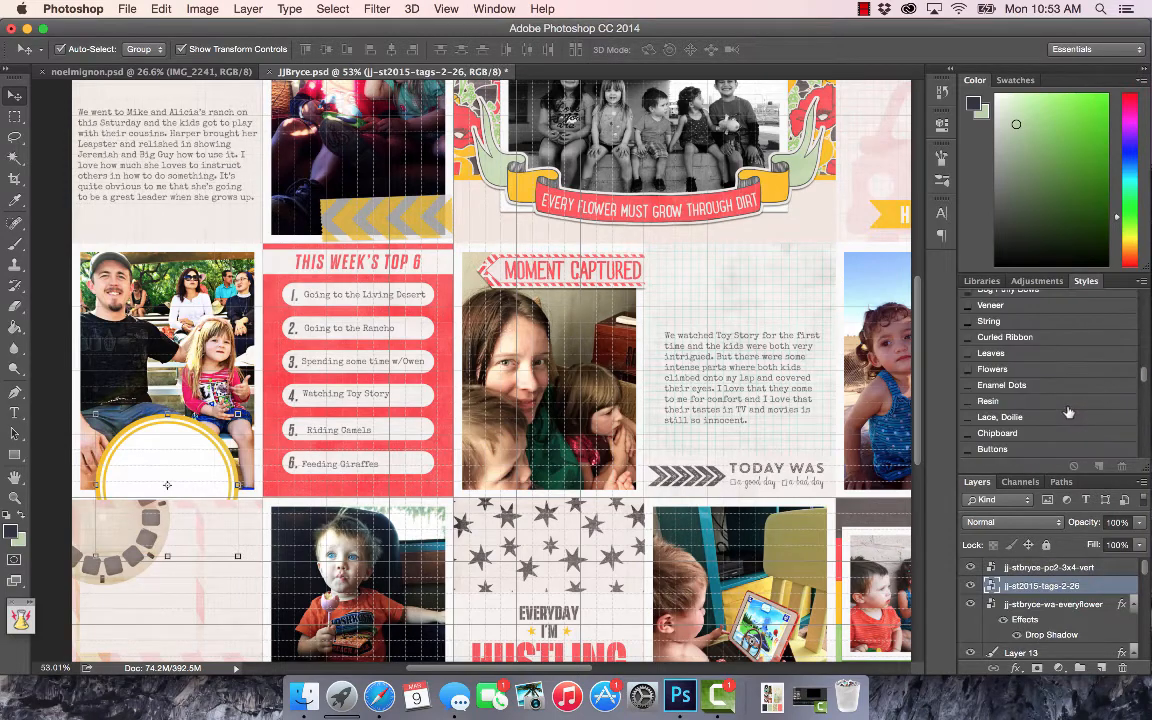
{"action": "scroll", "coordinate": [1039, 389], "scroll_direction": "down", "scroll_amount": 3}
{"action": "left_click", "coordinate": [1039, 391]}
{"action": "scroll", "coordinate": [131, 409], "scroll_direction": "down", "scroll_amount": 3}
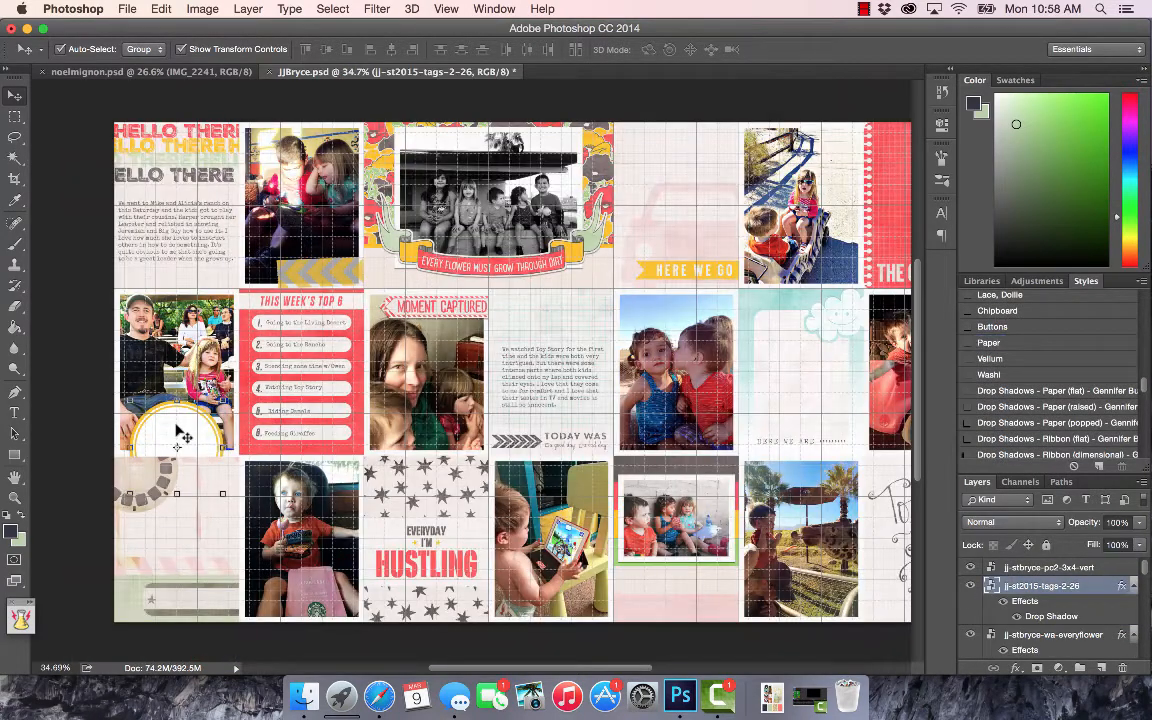
Step: Write journaling on the yellow circle tag about the child's funny poses for pictures, from "is so funny with her poses" to a thumbs up
{"action": "scroll", "coordinate": [185, 435], "scroll_direction": "up", "scroll_amount": 4}
{"action": "scroll", "coordinate": [185, 435], "scroll_direction": "up", "scroll_amount": 3}
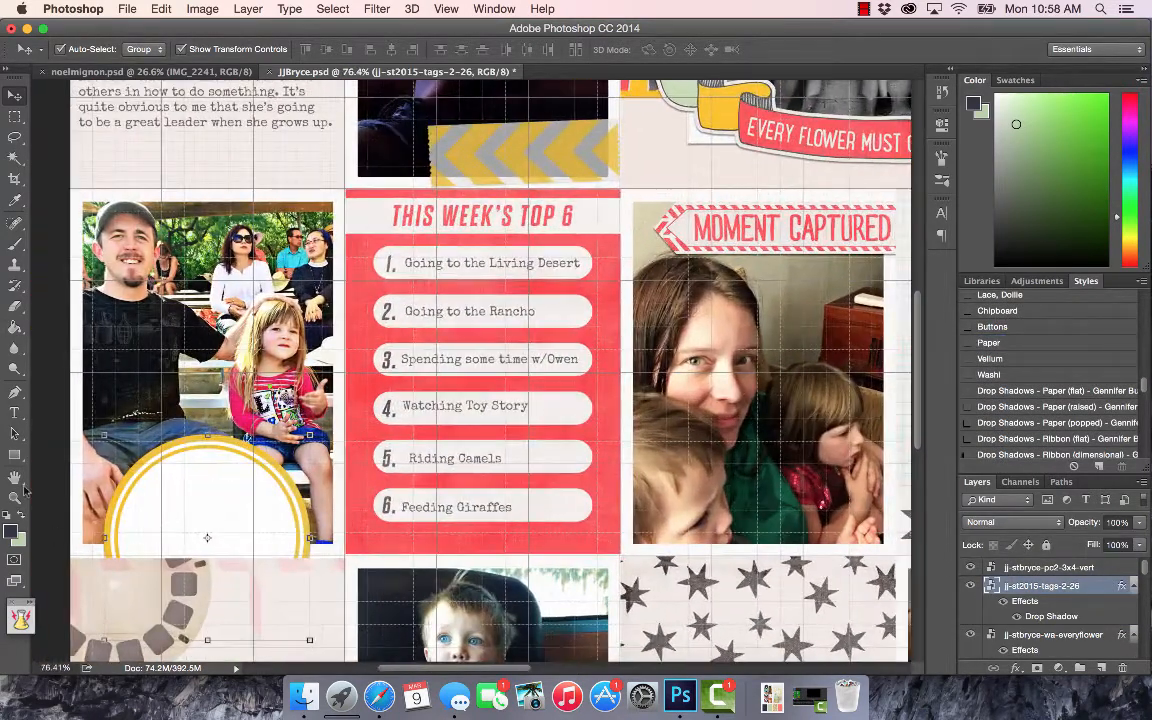
{"action": "key", "text": "t"}
{"action": "left_click", "coordinate": [108, 428]}
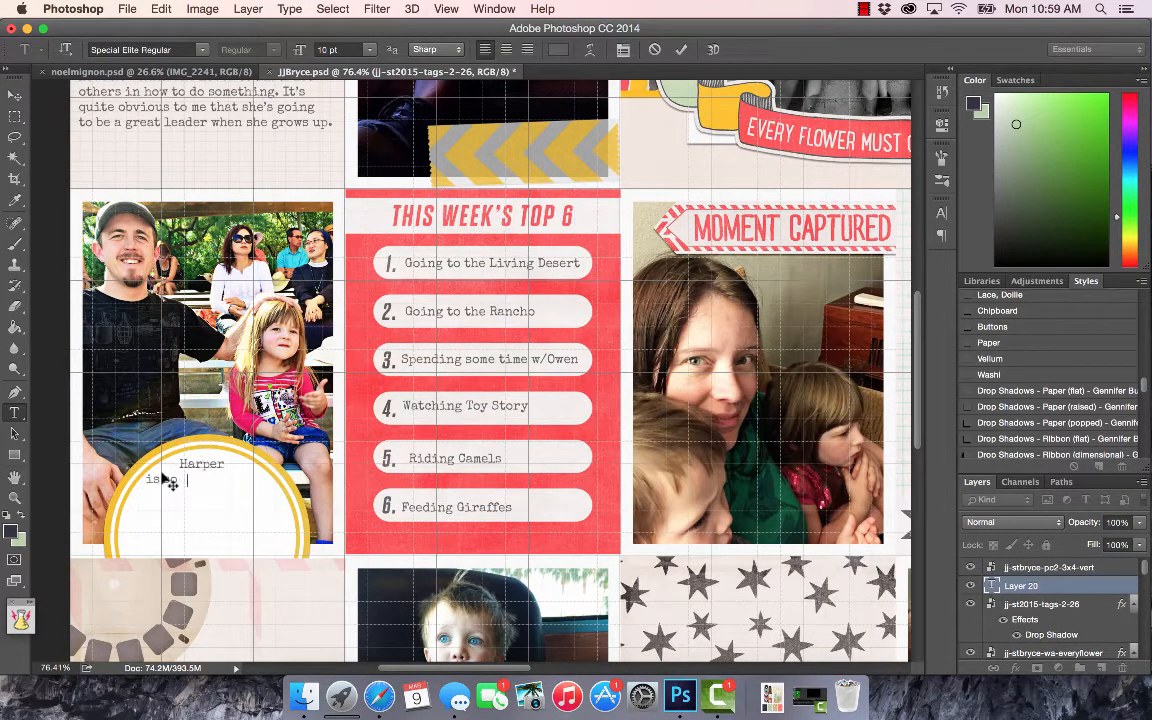
{"action": "type", "text": "Harper is so funny with her poses when I"}
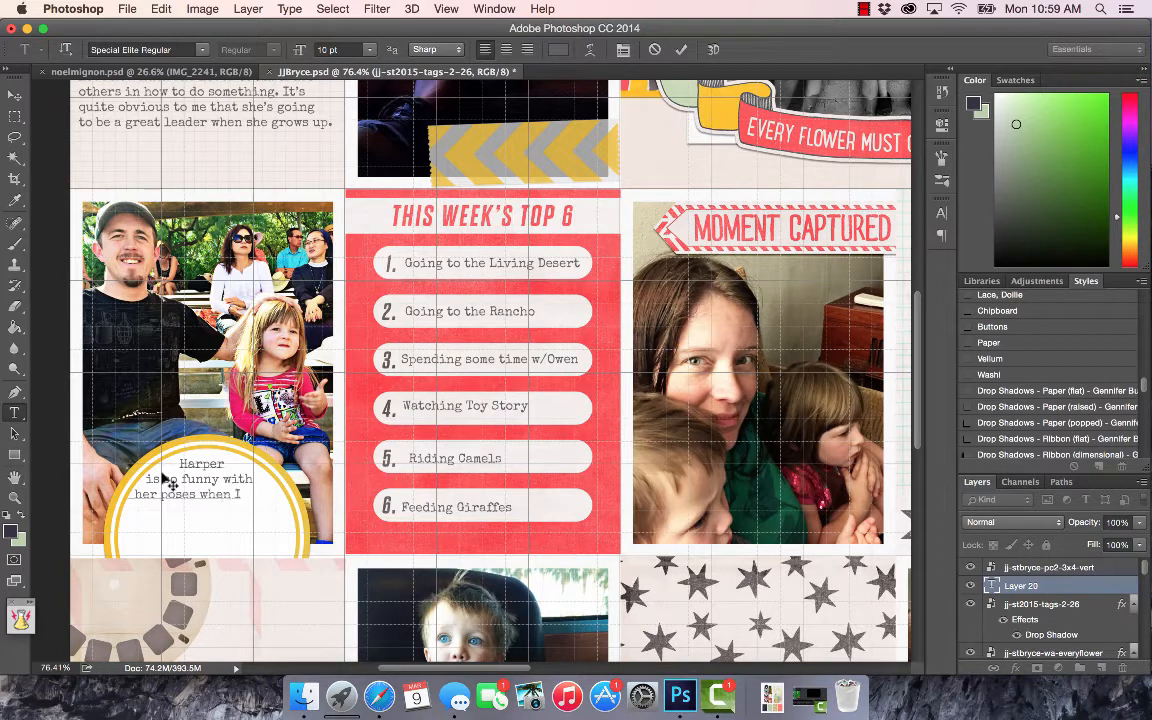
{"action": "type", "text": "'m trying to take pictures of he"}
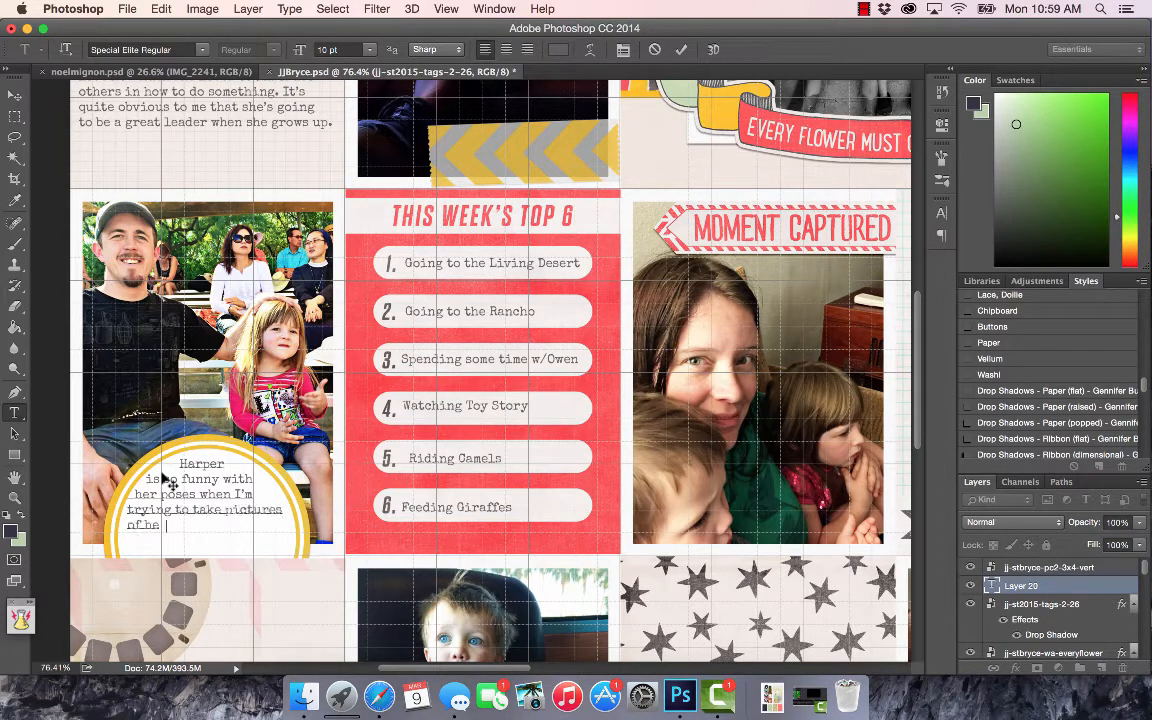
{"action": "type", "text": "r. Here she"}
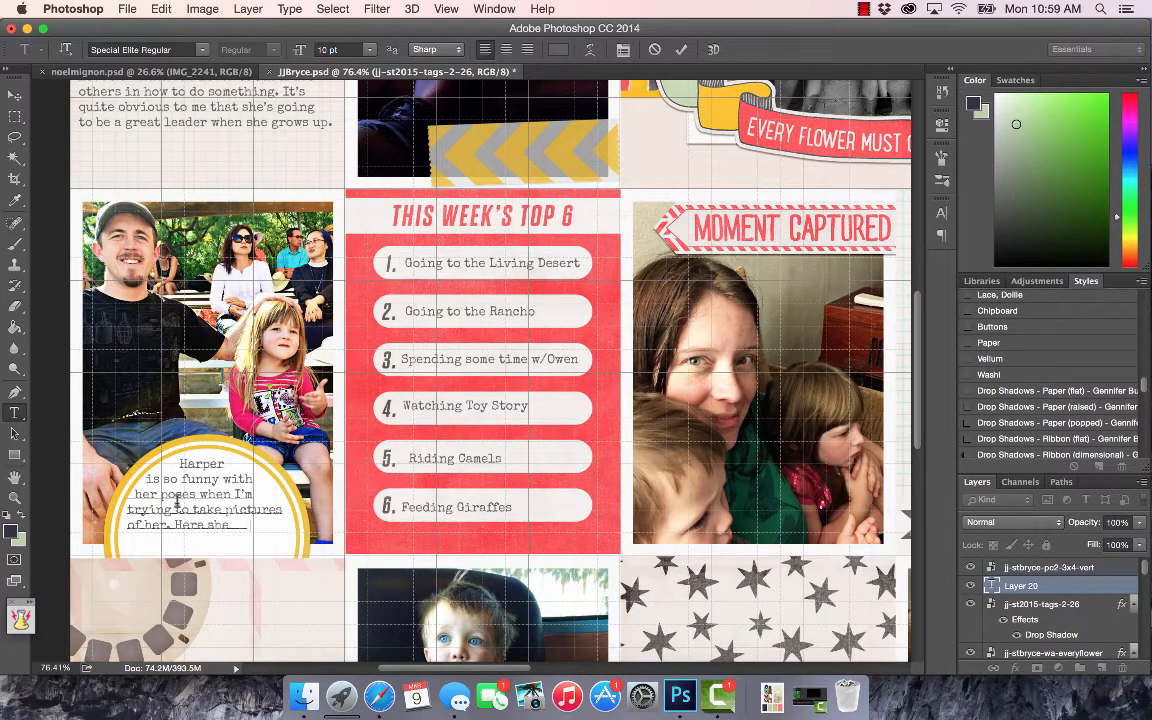
{"action": "type", "text": " is with a thumbs u"}
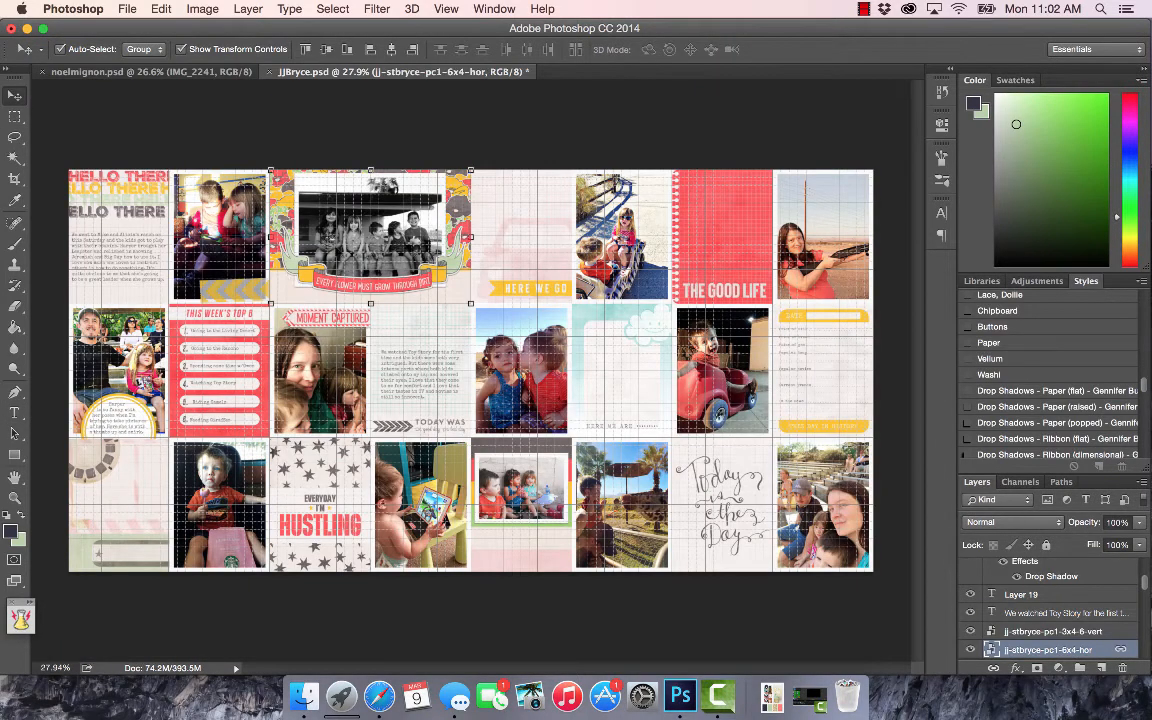
Step: Add a one-line caption below the "Every Flower Must Grow Through Dirt" banner listing the five children's names followed by "at the Rancho."
{"action": "scroll", "coordinate": [338, 249], "scroll_direction": "up", "scroll_amount": 5}
{"action": "scroll", "coordinate": [338, 249], "scroll_direction": "left", "scroll_amount": 5}
{"action": "key", "text": "t"}
{"action": "left_click", "coordinate": [307, 278]}
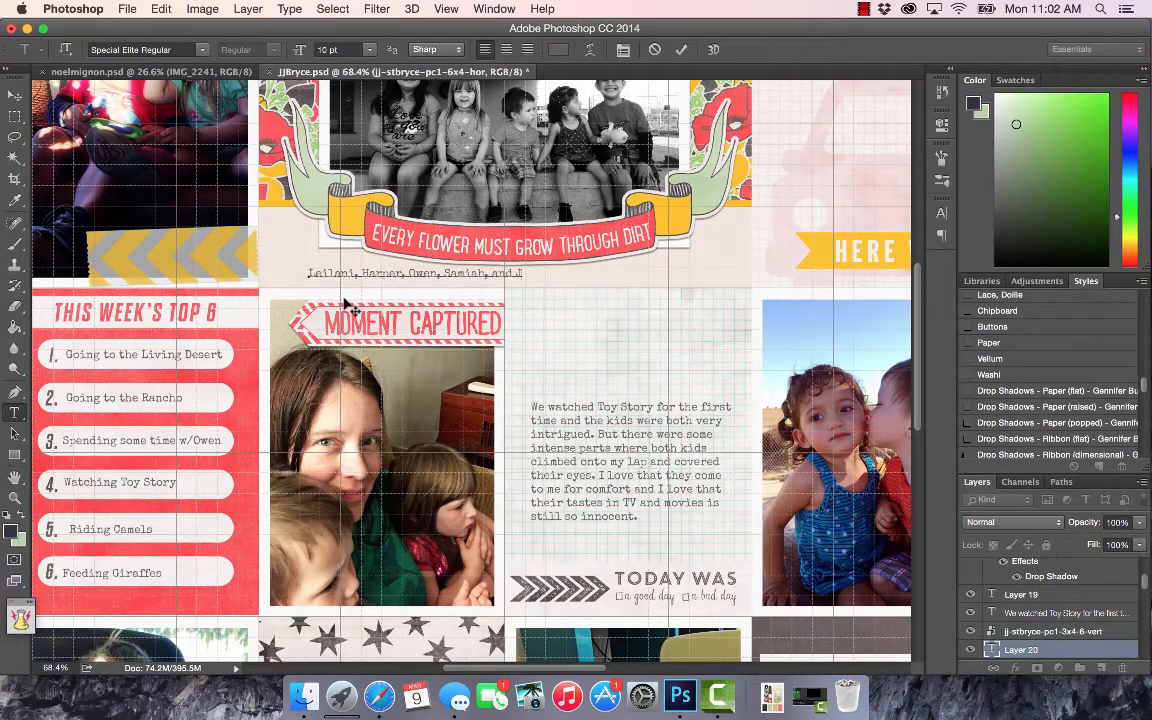
{"action": "left_click", "coordinate": [681, 49]}
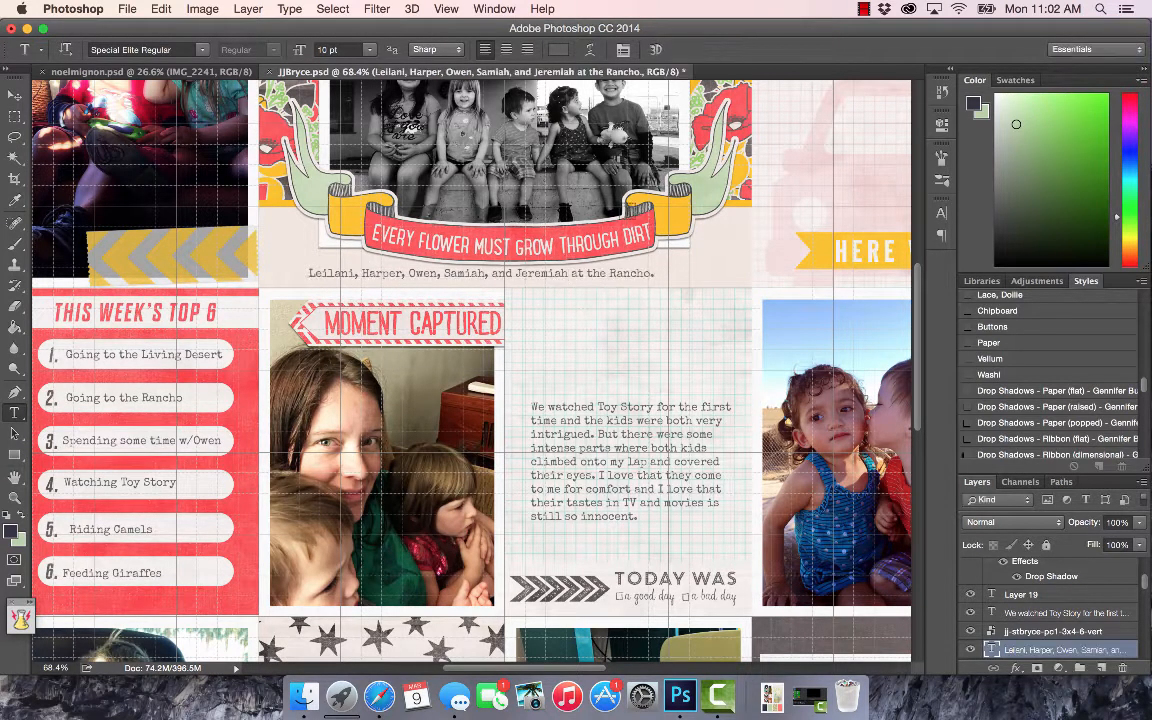
{"action": "scroll", "coordinate": [330, 295], "scroll_direction": "down", "scroll_amount": 5}
{"action": "key", "text": "v"}
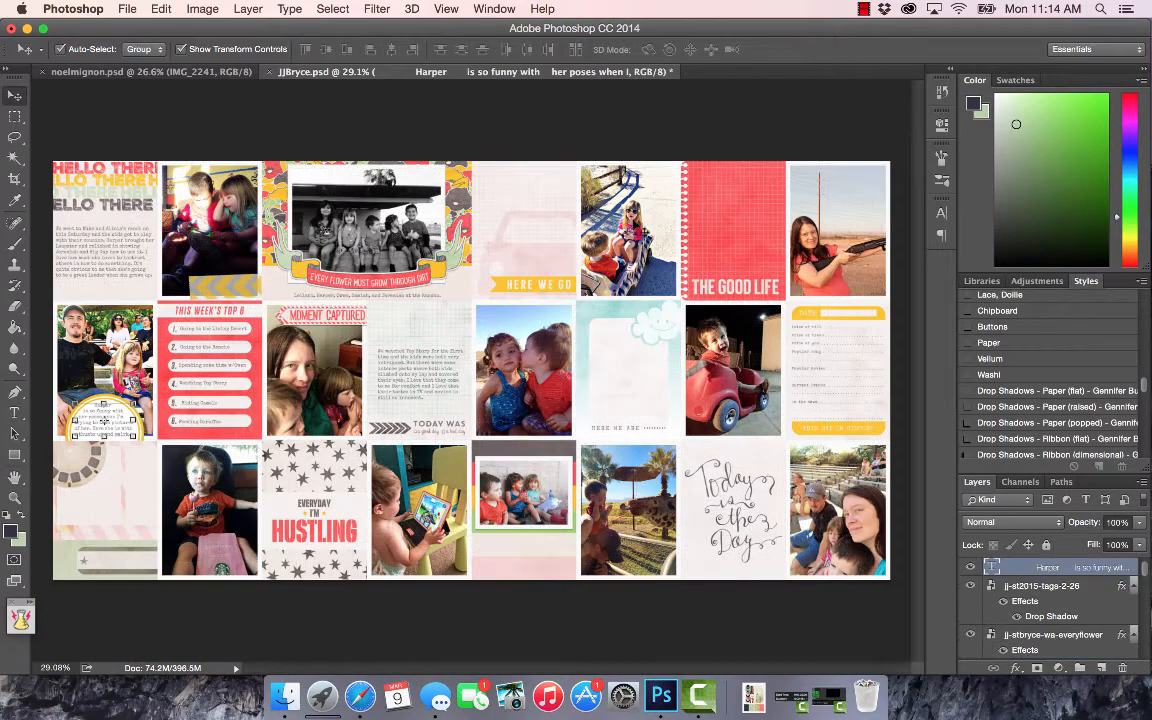
Step: Fill in the "This Day in History" card with the date "February 2015" and "$3.75" as the price of milk
{"action": "left_click", "coordinate": [840, 362]}
{"action": "scroll", "coordinate": [883, 284], "scroll_direction": "up", "scroll_amount": 5}
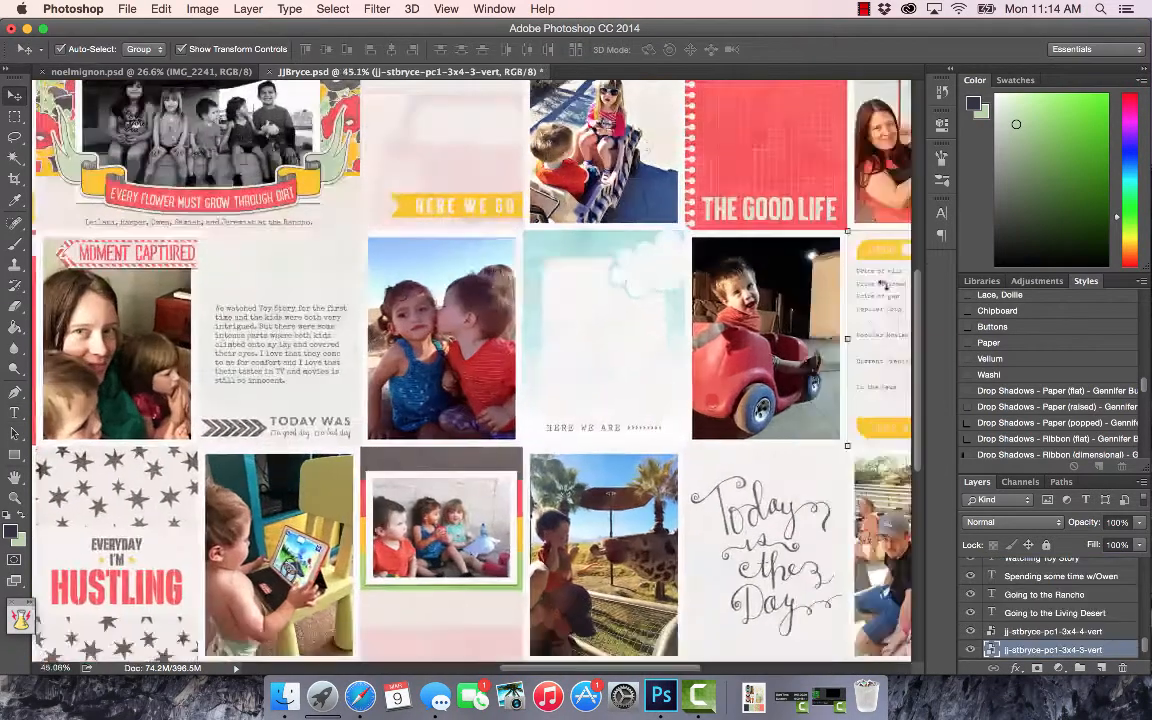
{"action": "scroll", "coordinate": [883, 284], "scroll_direction": "right", "scroll_amount": 5}
{"action": "scroll", "coordinate": [563, 225], "scroll_direction": "up", "scroll_amount": 5}
{"action": "left_click", "coordinate": [15, 413]}
{"action": "left_click", "coordinate": [604, 222]}
{"action": "type", "text": "Fe"}
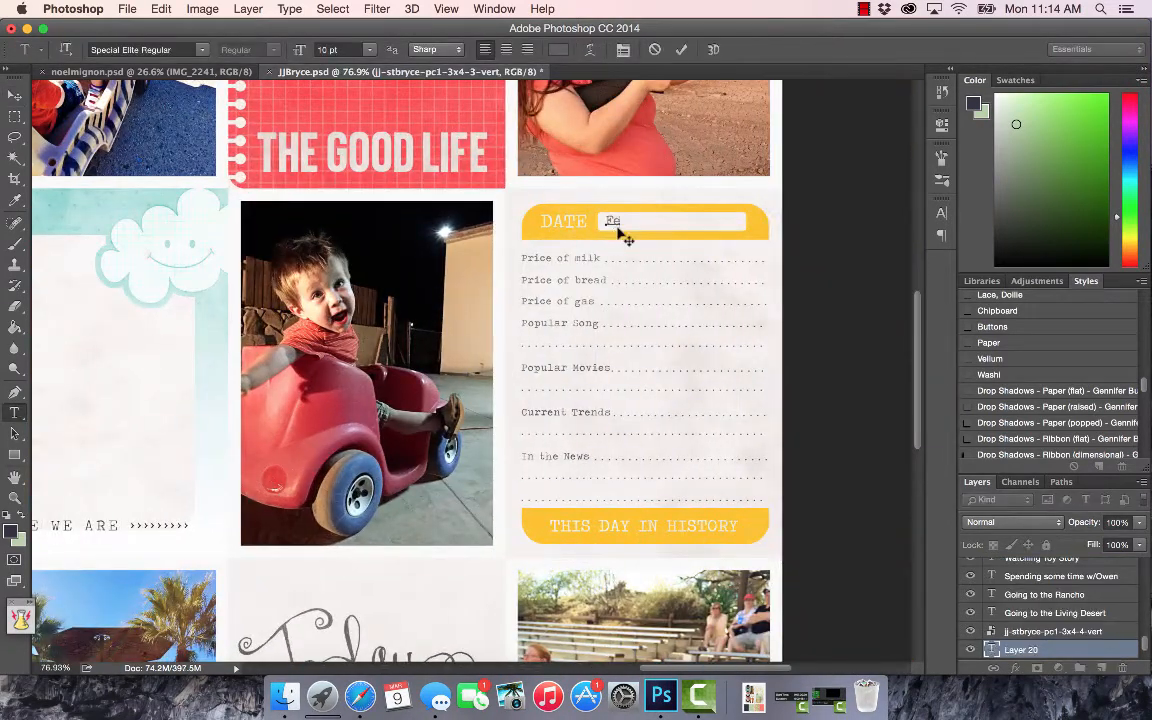
{"action": "type", "text": "bruary 2015"}
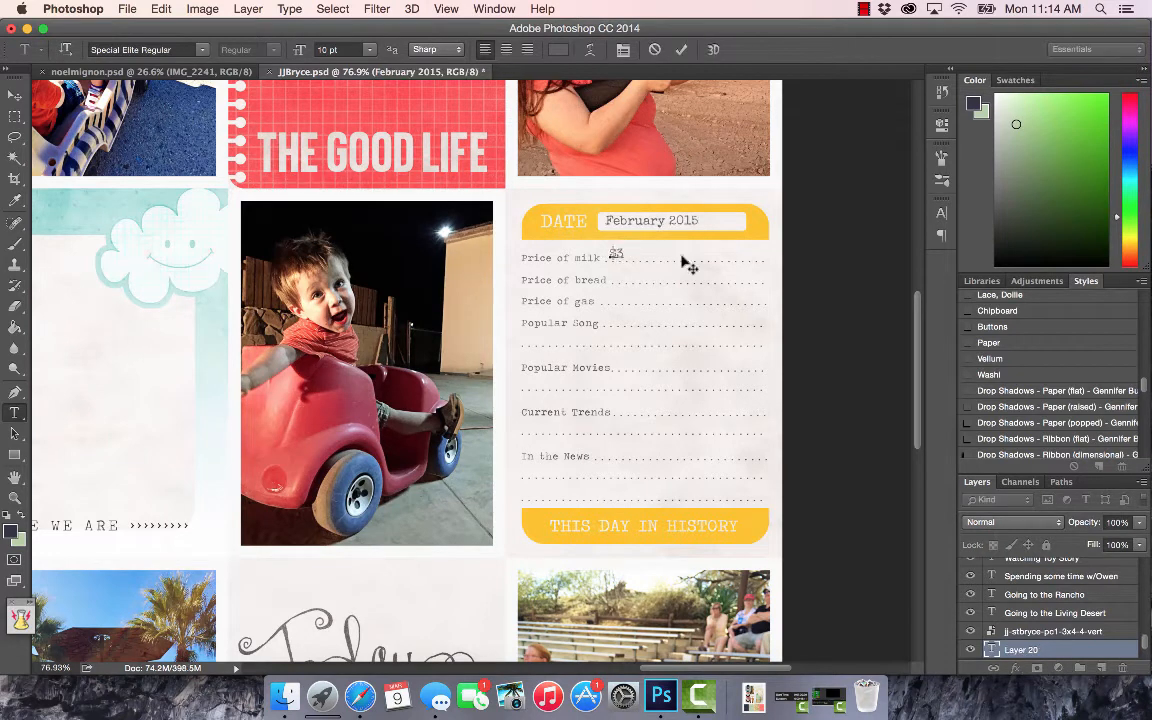
{"action": "type", "text": "$3.75"}
{"action": "left_click", "coordinate": [681, 49]}
Step: Add the text "$2.50" to the history card and place it on the "Price of gas" line
{"action": "left_click", "coordinate": [613, 280]}
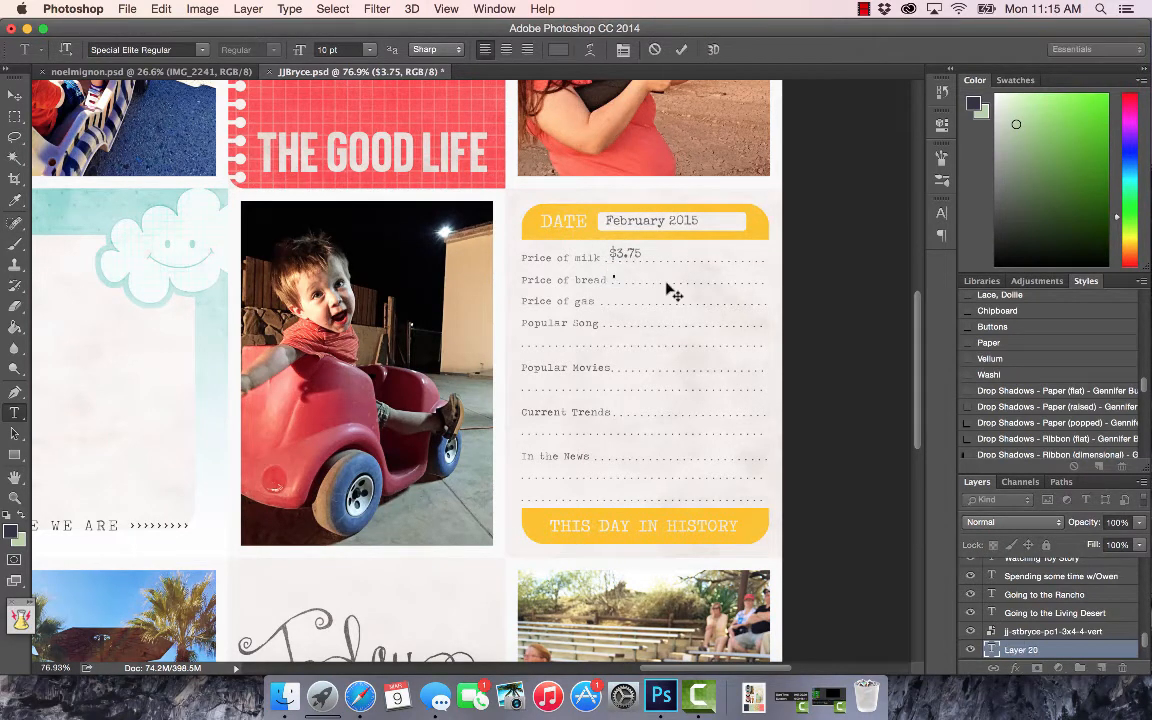
{"action": "left_click", "coordinate": [681, 49]}
{"action": "left_click", "coordinate": [14, 95]}
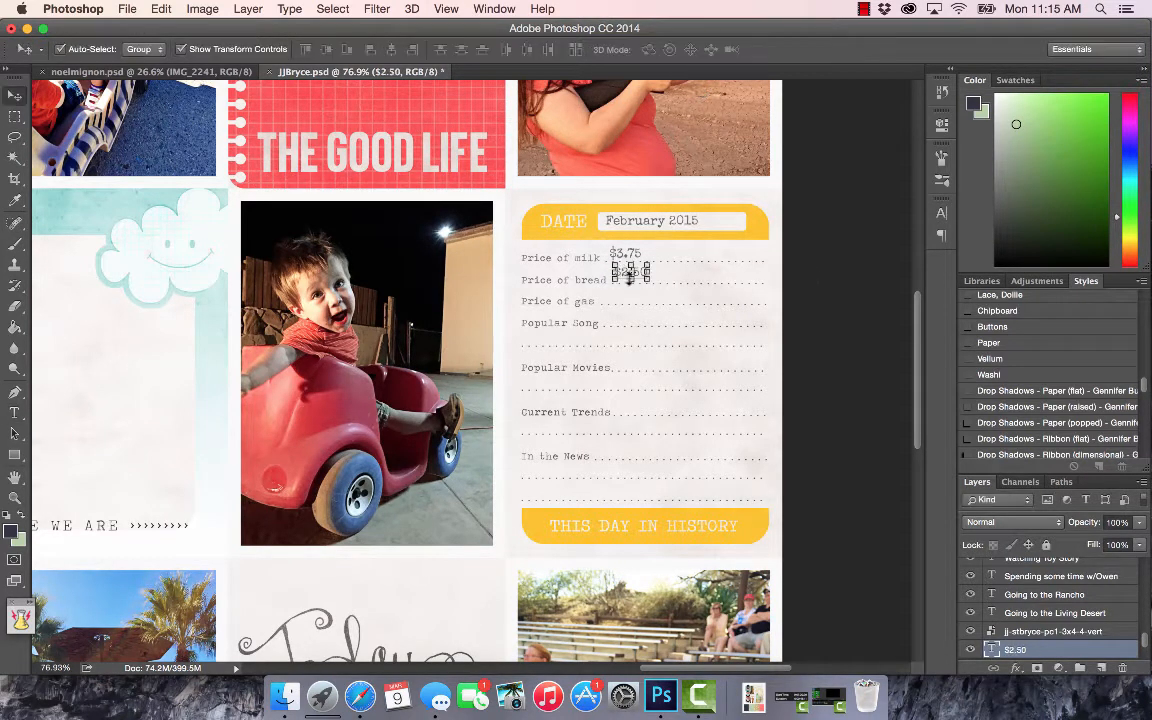
{"action": "left_click_drag", "start_coordinate": [621, 272], "coordinate": [620, 292]}
Step: Enter “Take me to Church” on the card's Popular Song line and "by Hozier" on the line below it
{"action": "key", "text": "t"}
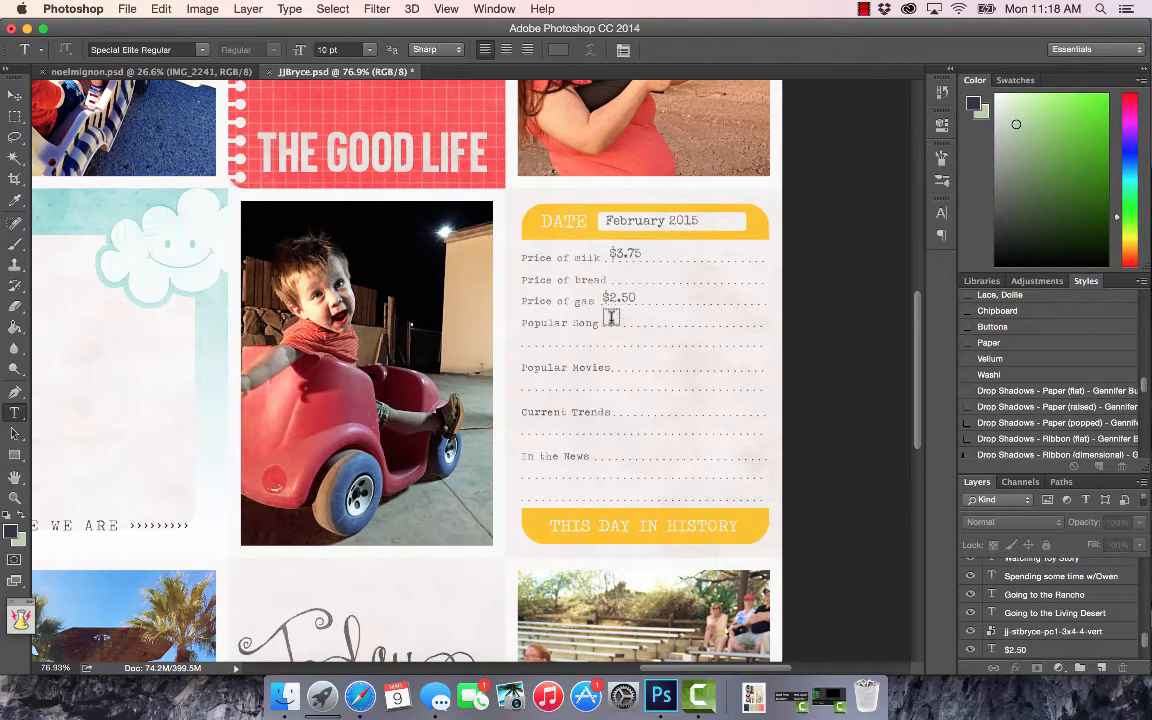
{"action": "left_click", "coordinate": [614, 321]}
{"action": "type", "text": "\"Take me to Church”"}
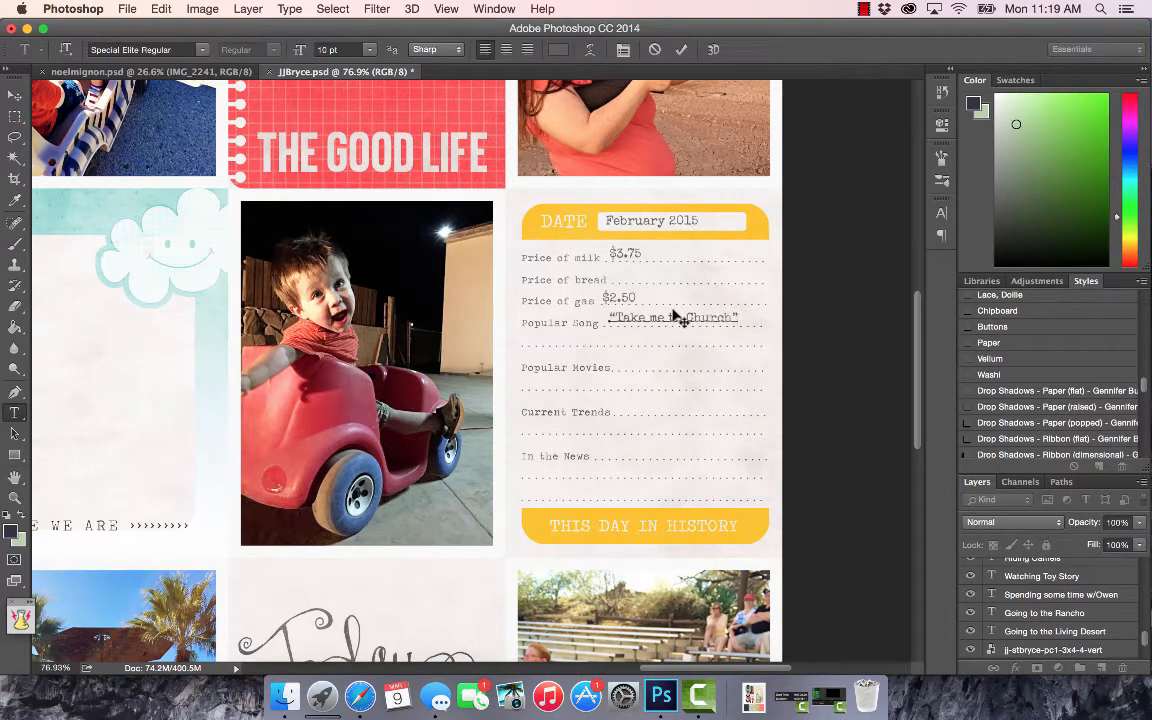
{"action": "left_click", "coordinate": [547, 336]}
{"action": "left_click", "coordinate": [548, 337]}
{"action": "type", "text": "by Hozier"}
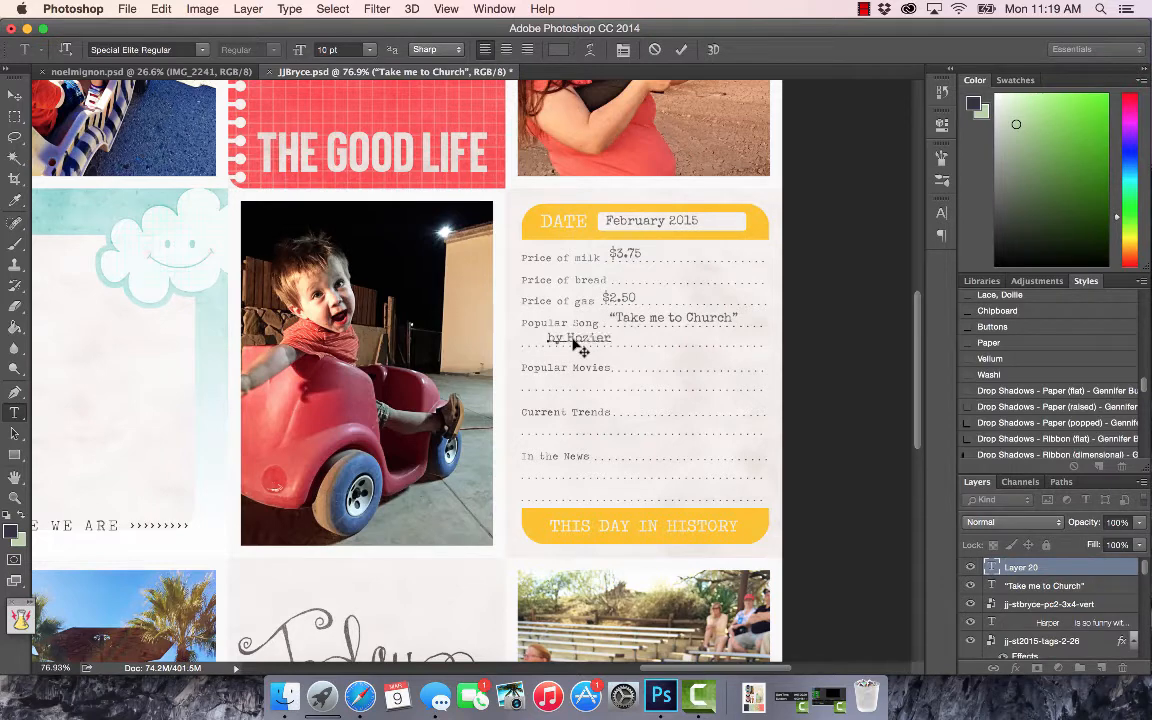
{"action": "left_click", "coordinate": [681, 49]}
Step: Enter "$3.00" as the price of bread and nudge it into place on its dotted line
{"action": "left_click", "coordinate": [614, 279]}
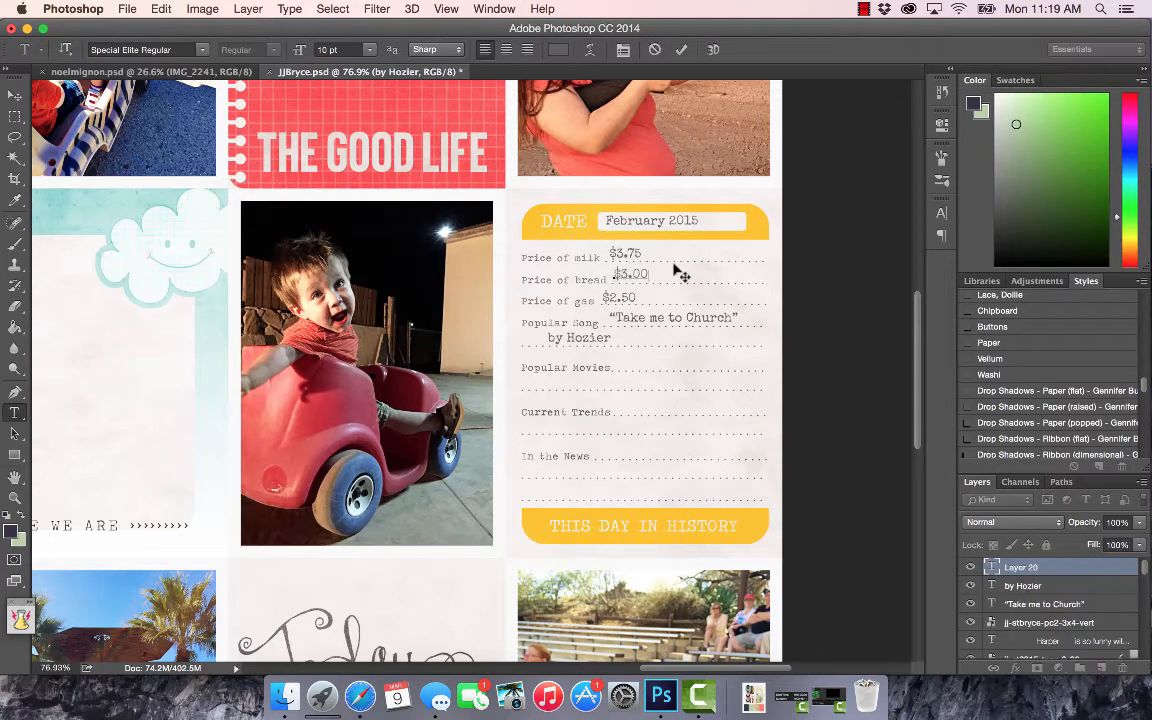
{"action": "left_click", "coordinate": [681, 49]}
{"action": "left_click", "coordinate": [14, 95]}
{"action": "left_click_drag", "start_coordinate": [626, 274], "coordinate": [623, 277]}
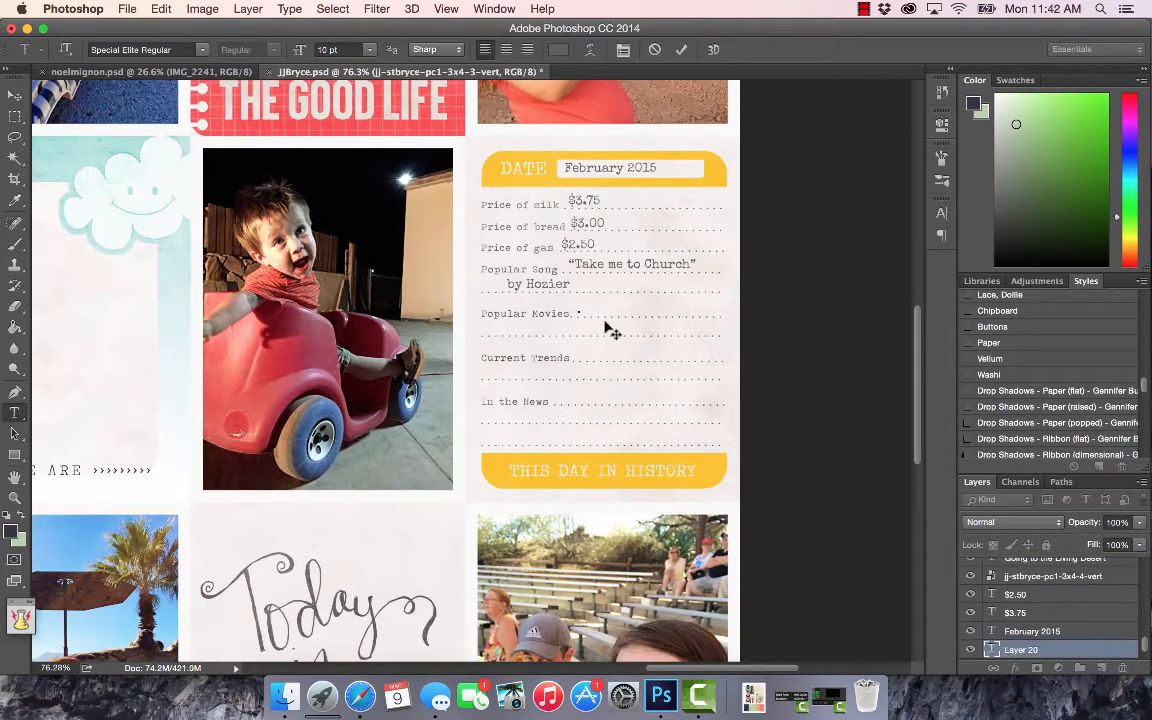
Step: Fill the two Popular Movies lines with "Fifty Shades of Grey," and "Jupiter Ascending"
{"action": "type", "text": "Fifty Shades of Grey,"}
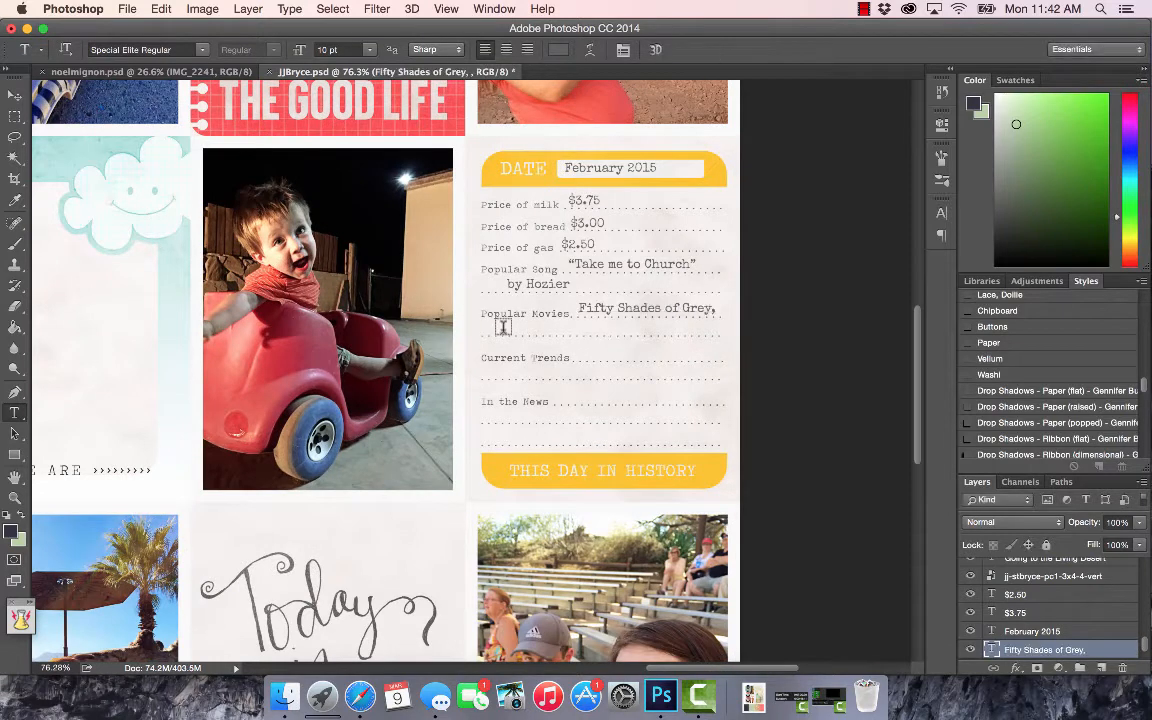
{"action": "key", "text": "Return"}
{"action": "type", "text": "Jupiter Ascending"}
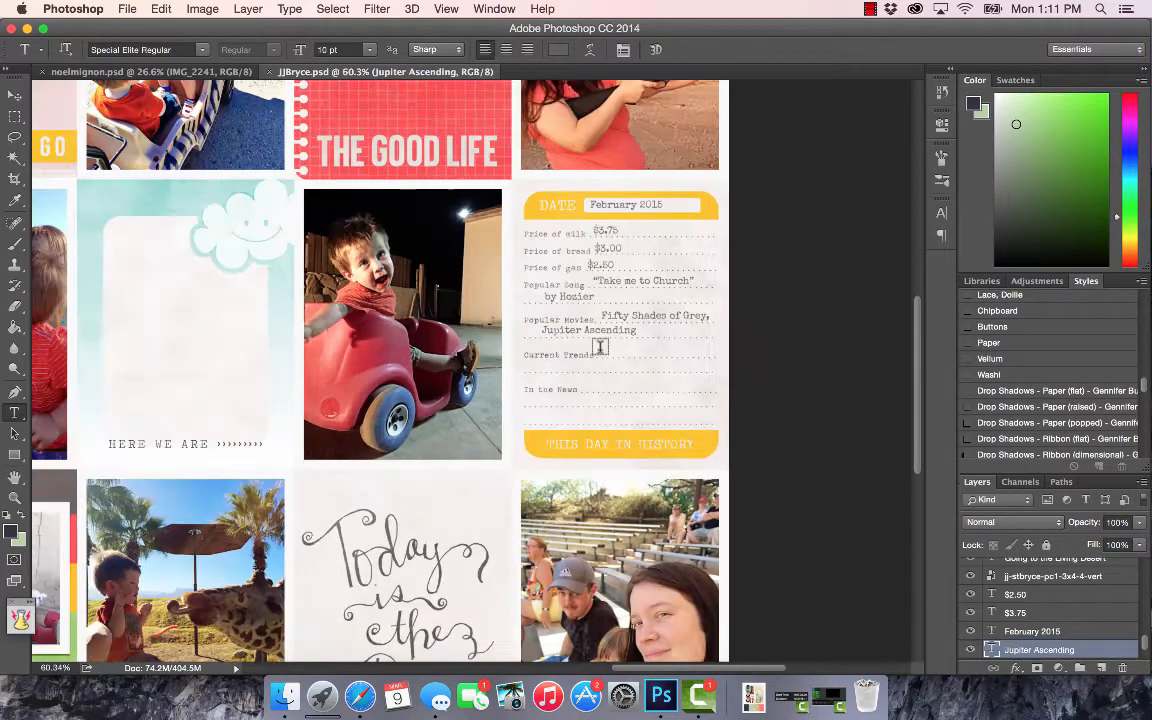
Step: Start the Current Trends entry on the history card with "Selfies,"
{"action": "left_click", "coordinate": [600, 347]}
{"action": "type", "text": "Sa"}
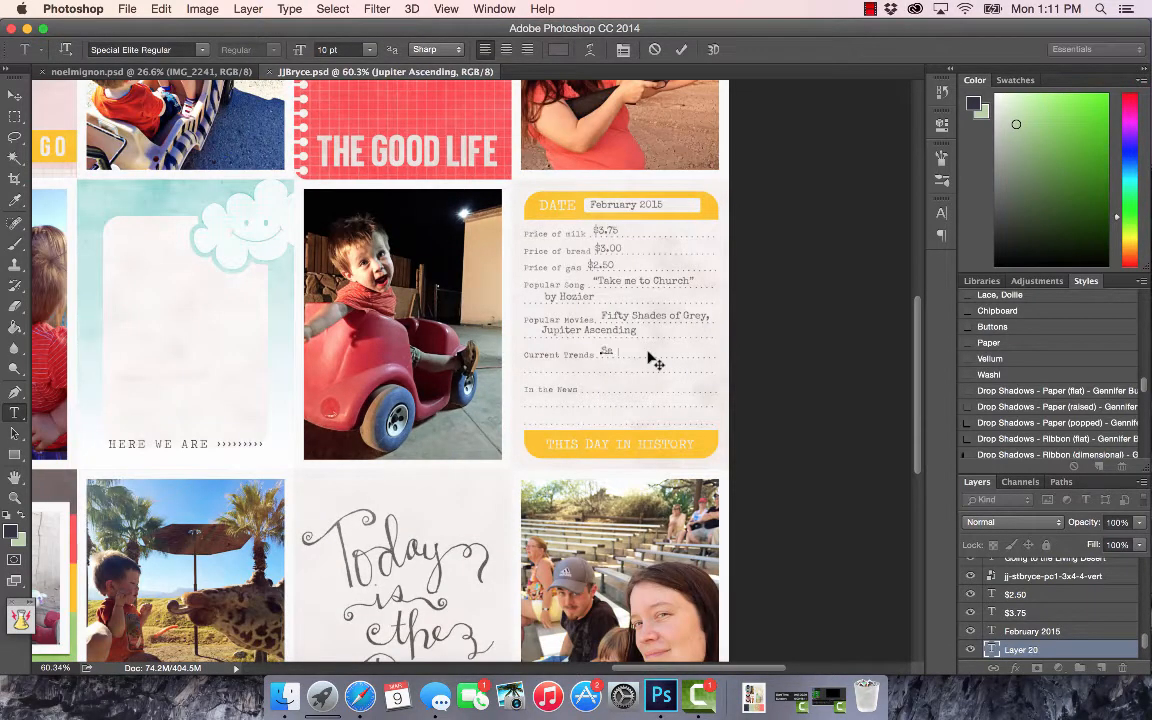
{"action": "type", "text": "lfies,"}
Step: Fill the three In the News lines with "New England Patriots", "beat Seattle Seahawks in Super" and "Bowl"
{"action": "left_click", "coordinate": [586, 385]}
{"action": "type", "text": "New Engl"}
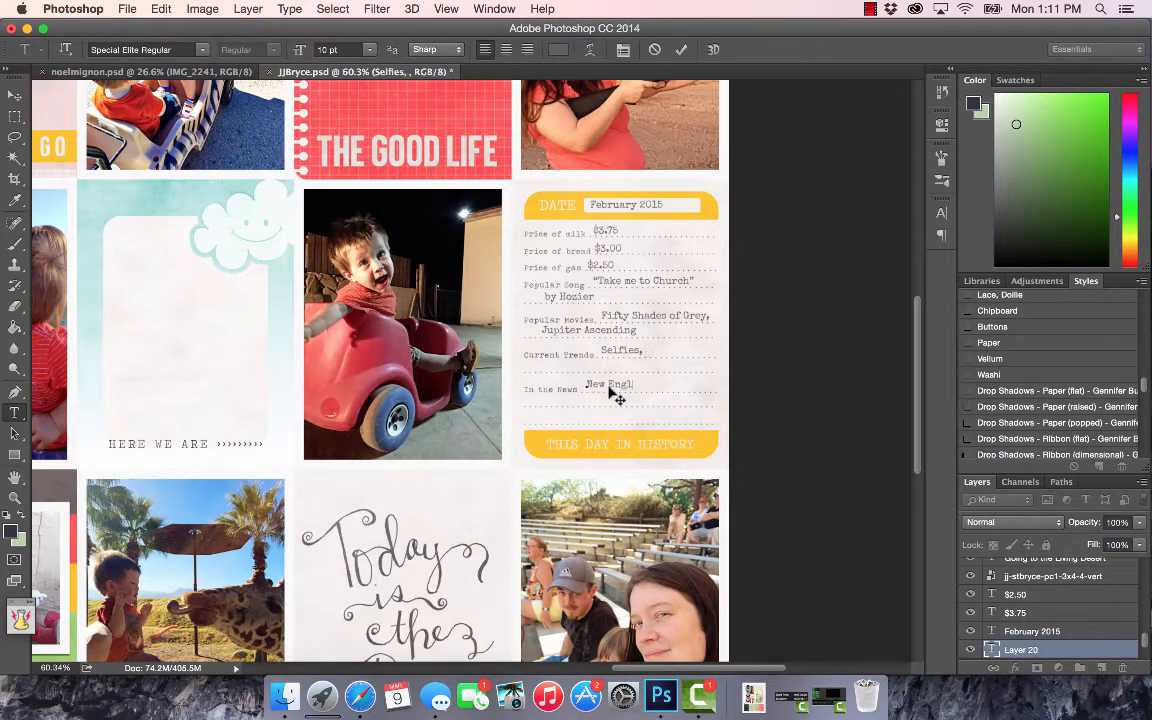
{"action": "type", "text": "and Patriots beat Seattle Se"}
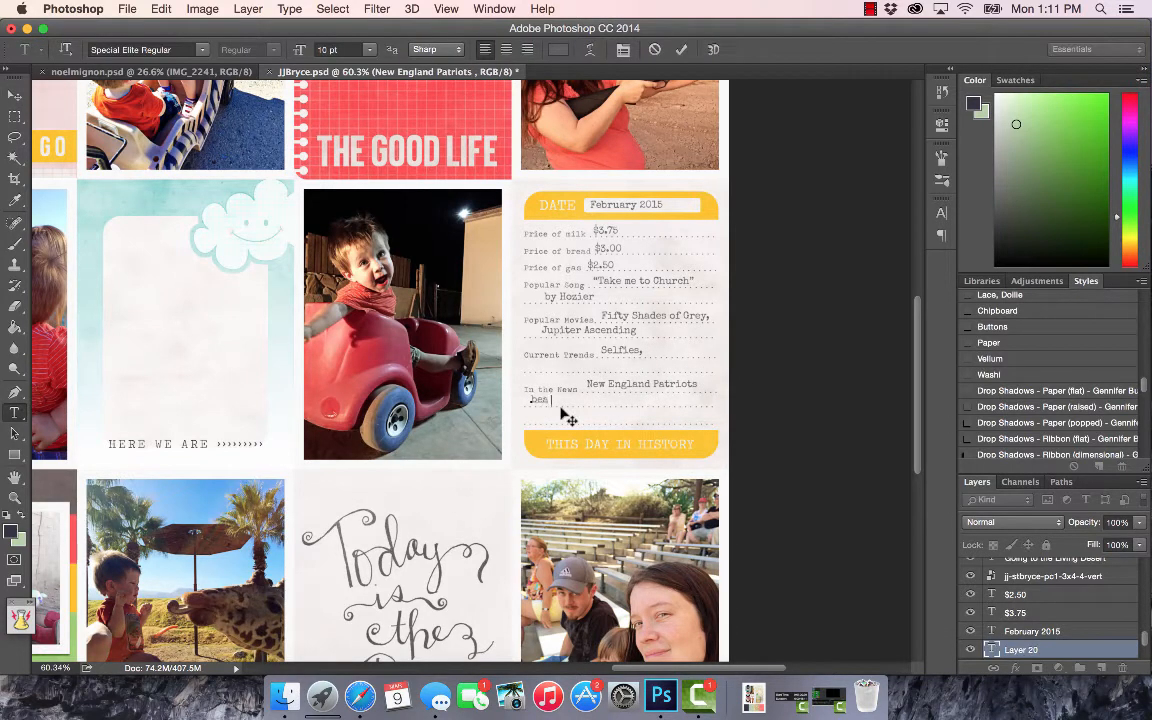
{"action": "type", "text": "ahawks in Super Bowl"}
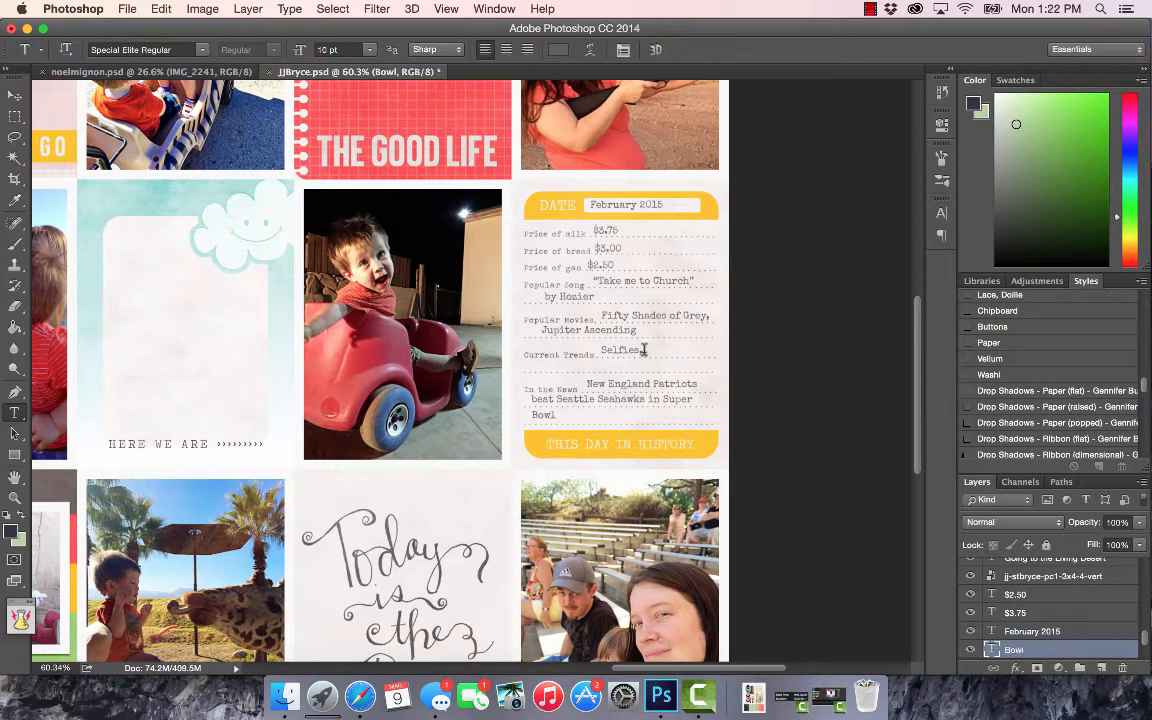
Step: Extend the Current Trends entry after "Selfies," with "Brush Script"
{"action": "left_click", "coordinate": [644, 349]}
{"action": "type", "text": "Brush Script"}
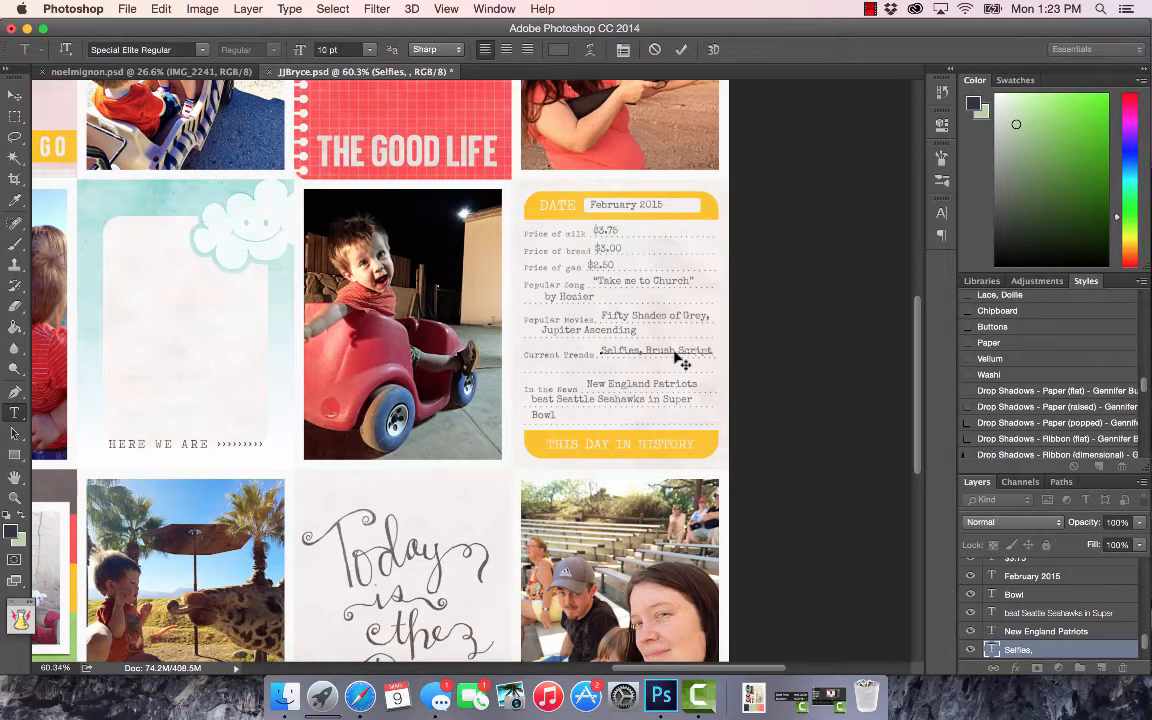
{"action": "type", "text": "v"}
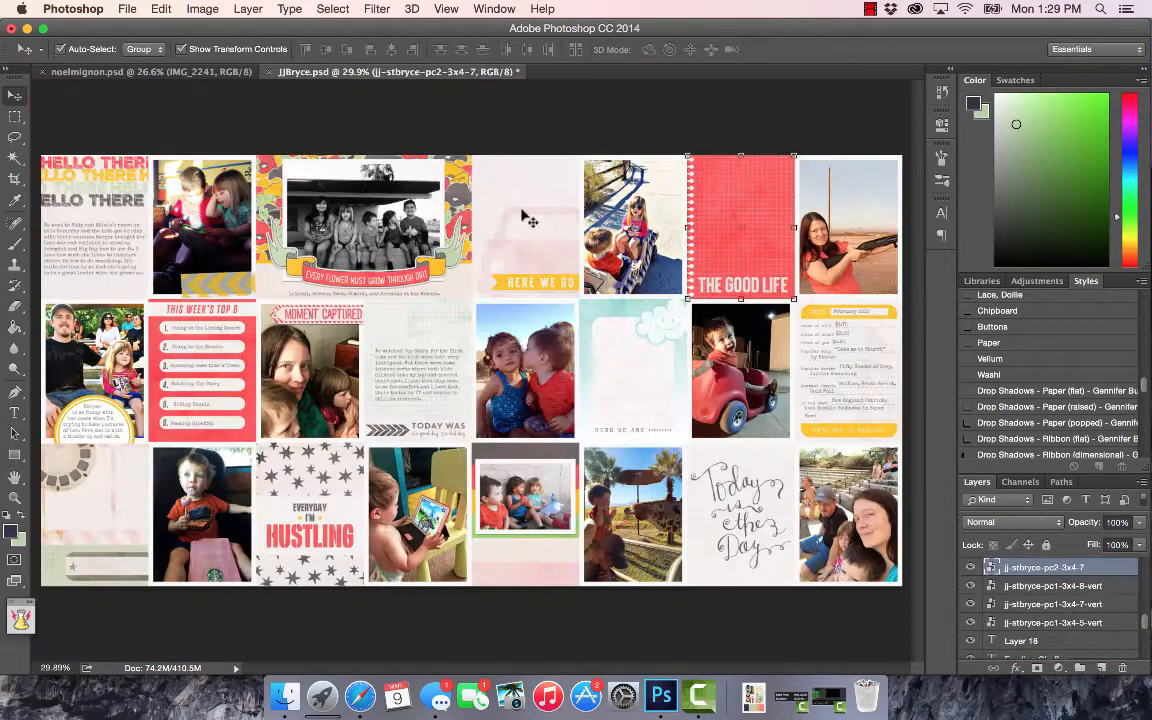
Step: Write journaling on the red "The Good Life" card about trying a shotgun at the Rancho, through "it was fun and empowering to learn."
{"action": "key", "text": "t"}
{"action": "scroll", "coordinate": [699, 178], "scroll_direction": "up", "scroll_amount": 10}
{"action": "scroll", "coordinate": [699, 178], "scroll_direction": "right", "scroll_amount": 6}
{"action": "scroll", "coordinate": [699, 178], "scroll_direction": "up", "scroll_amount": 5}
{"action": "left_click", "coordinate": [430, 298]}
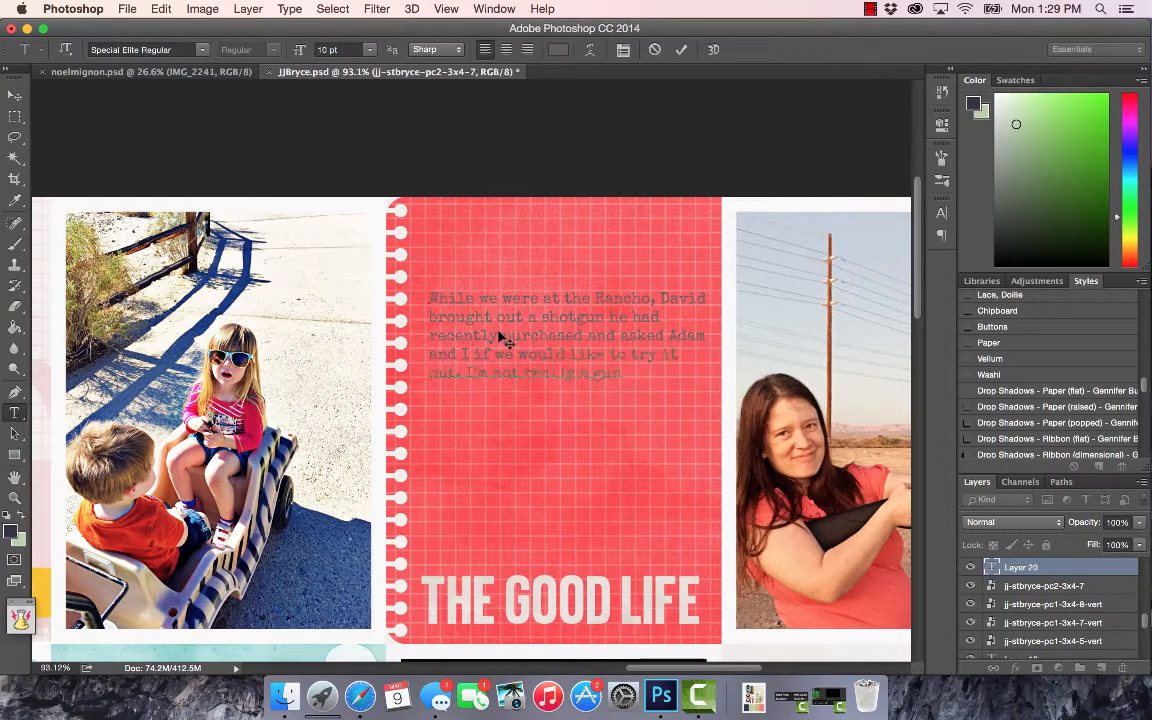
{"action": "type", "text": "person. Mom"}
{"action": "type", "text": "estly, they freak me out. But"}
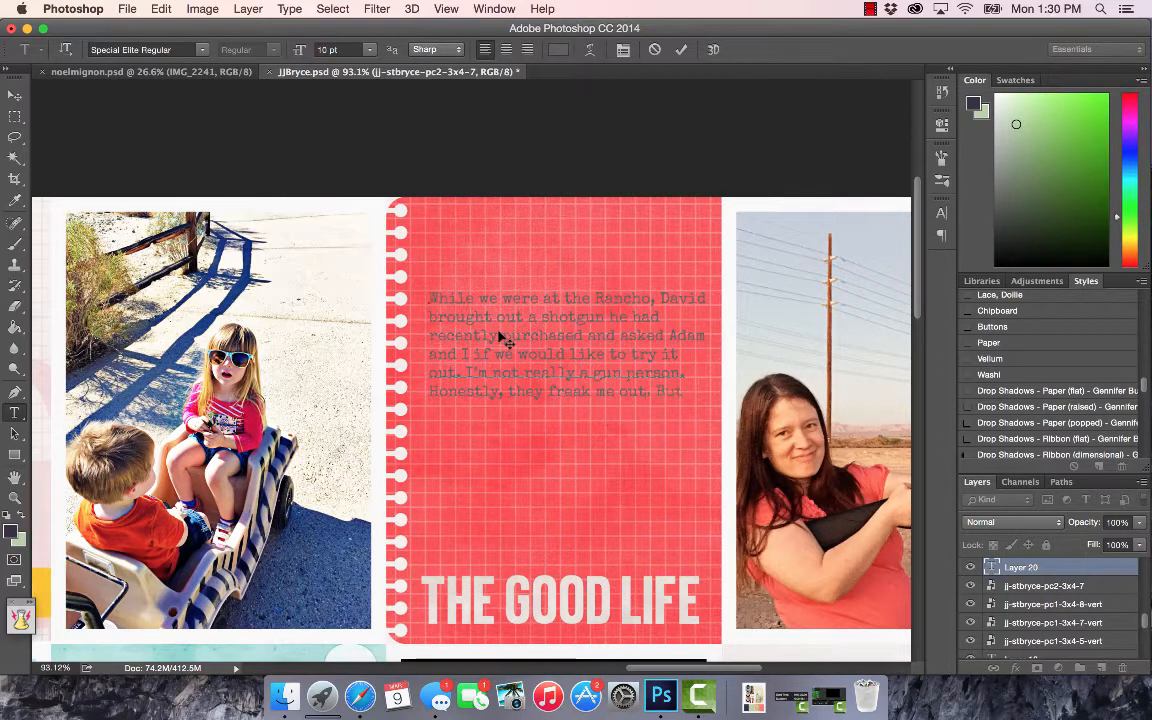
{"action": "type", "text": " Adam convinced me that it was"}
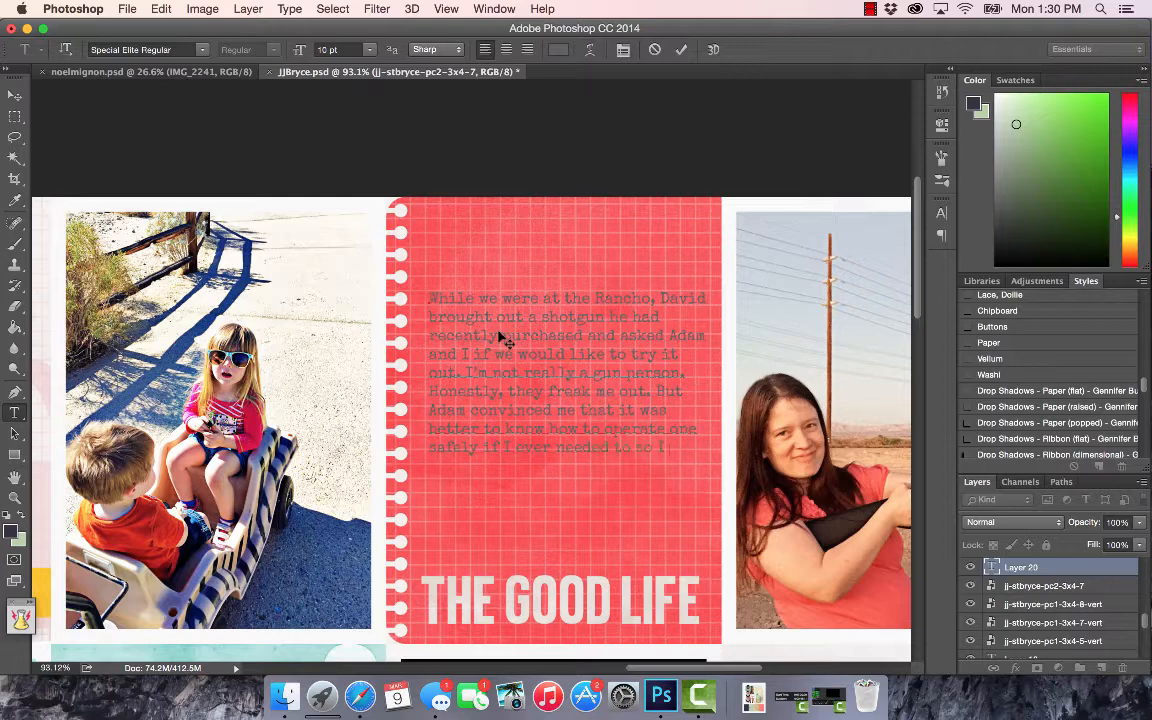
{"action": "type", "text": " out."}
{"action": "scroll", "coordinate": [497, 330], "scroll_direction": "right", "scroll_amount": 3}
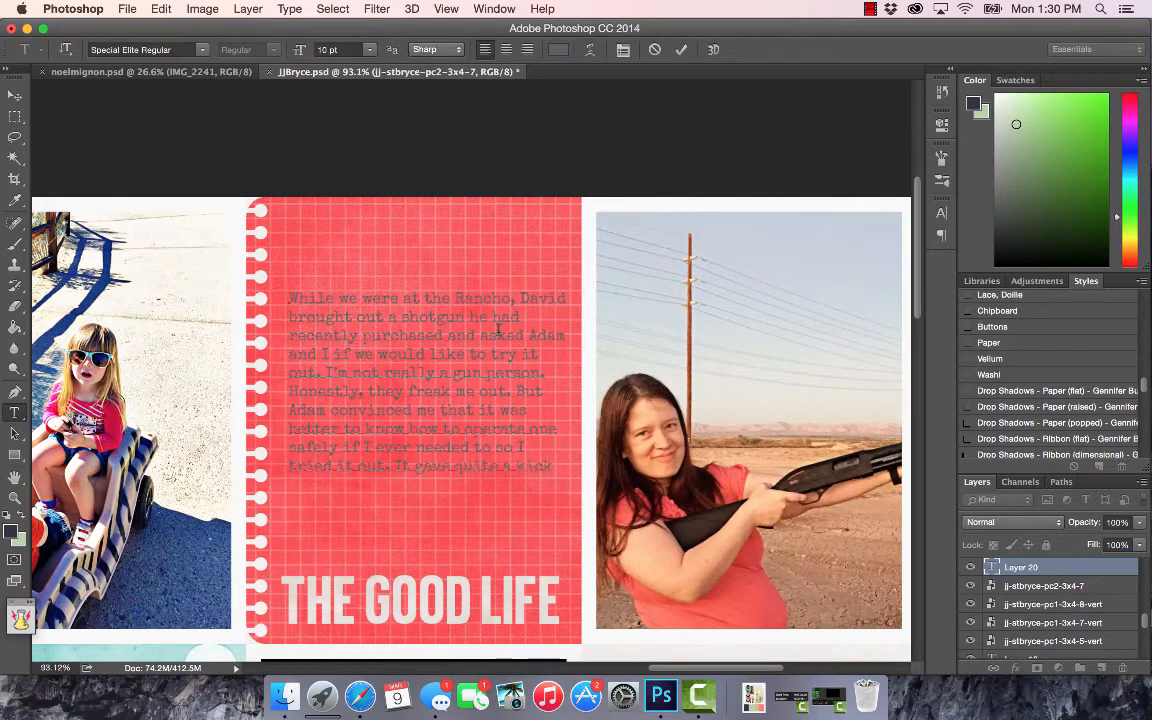
{"action": "type", "text": "to learn."}
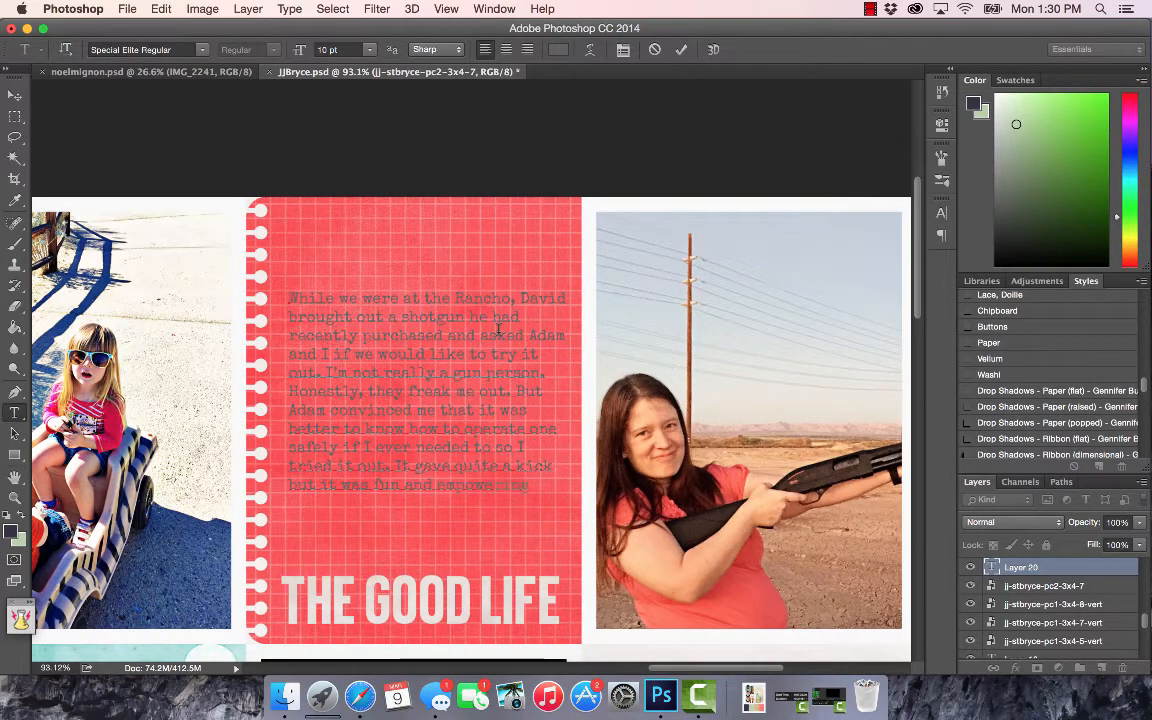
{"action": "key", "text": "super+Return"}
Step: Start journaling on the "Here We Go" card with "We had been meaning to go to the Living Desert for quite sometime but just hadn't gotten around to it."
{"action": "key", "text": "super+minus"}
{"action": "key", "text": "super+minus"}
{"action": "key", "text": "super+minus"}
{"action": "scroll", "coordinate": [391, 314], "scroll_direction": "up", "scroll_amount": 3}
{"action": "key", "text": "v"}
{"action": "left_click", "coordinate": [400, 353]}
{"action": "key", "text": "t"}
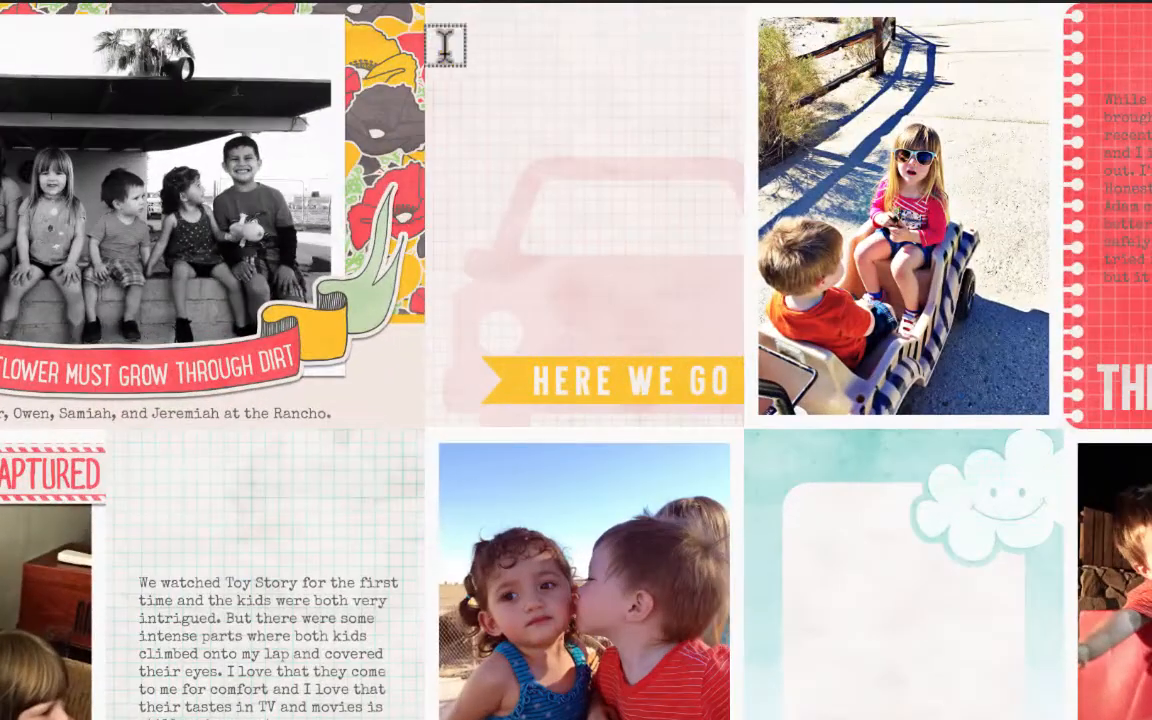
{"action": "left_click", "coordinate": [444, 47]}
{"action": "type", "text": "We had been meaning to go to the Living Deser"}
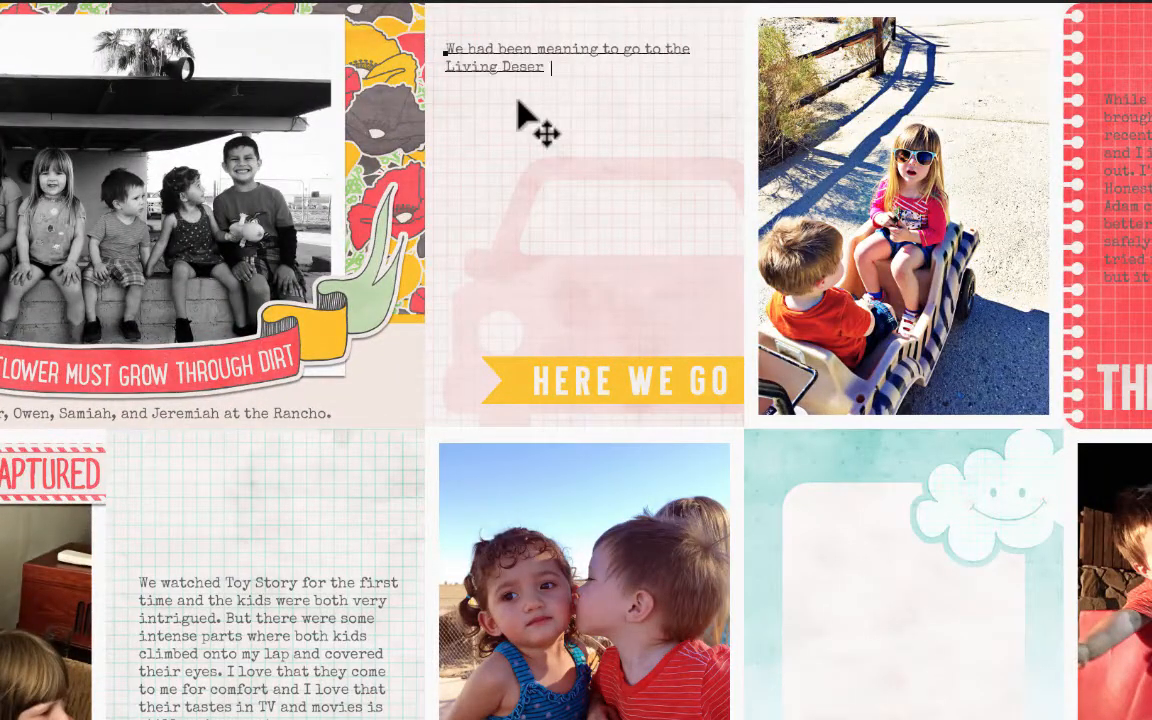
{"action": "type", "text": "t for quite sometime but just hadn't gotten around to it. Then H"}
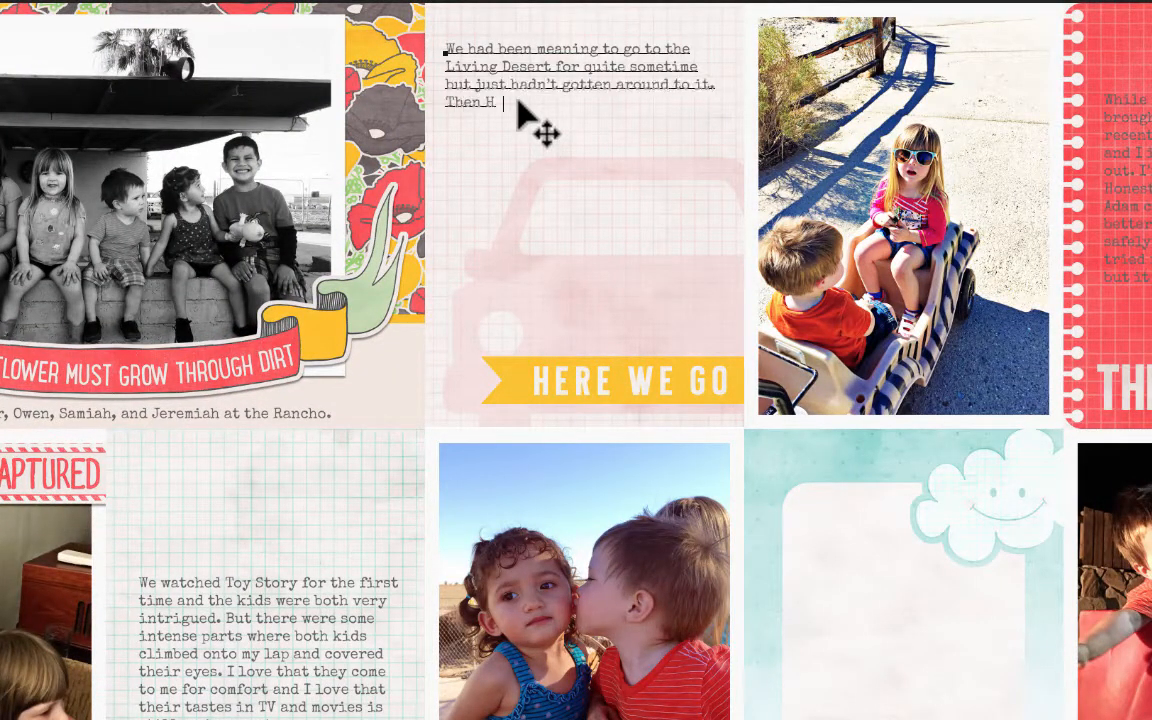
Step: Finish the "Here We Go" journaling with the ad about riding the camels, ending "we could go, so we finally gave in."
{"action": "type", "text": "arper saw an ad about riding the camel and"}
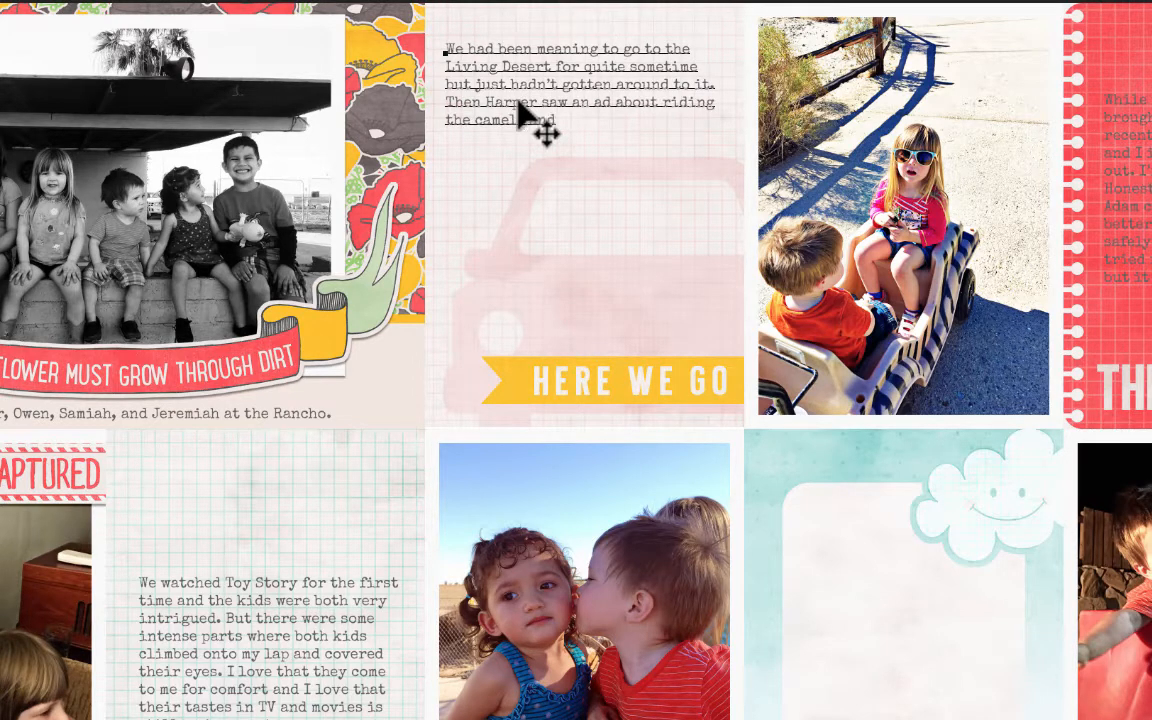
{"action": "type", "text": " started asking us if"}
{"action": "type", "text": " we could go"}
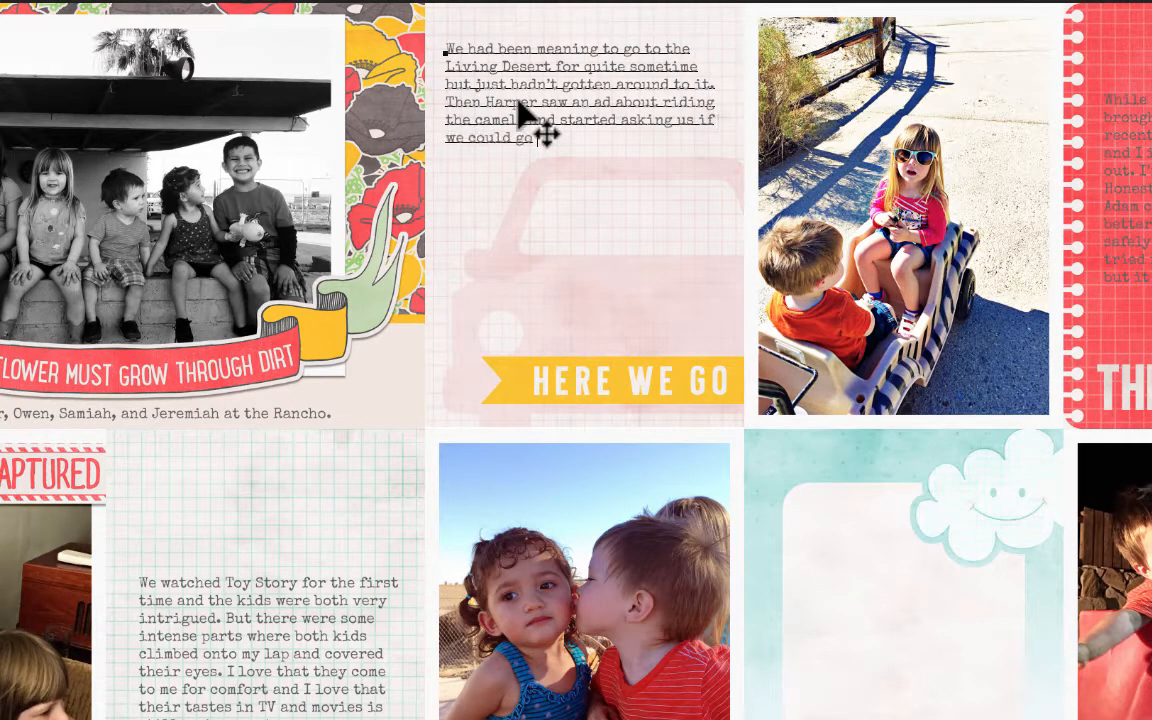
{"action": "type", "text": ", so we finally gave in."}
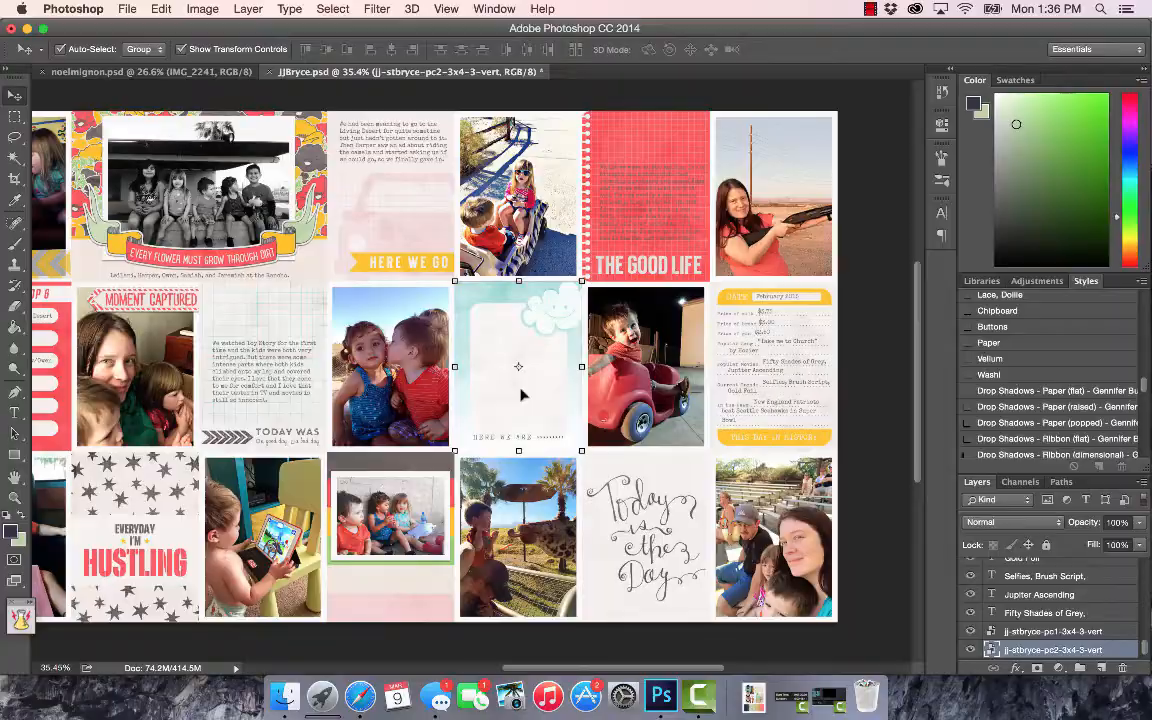
Step: Start journaling on the cloud "Here We Are" card about the boy's great time at the Rancho and the kiss on the cheek
{"action": "left_click_drag", "start_coordinate": [475, 318], "coordinate": [517, 429]}
{"action": "type", "text": "Owen had "}
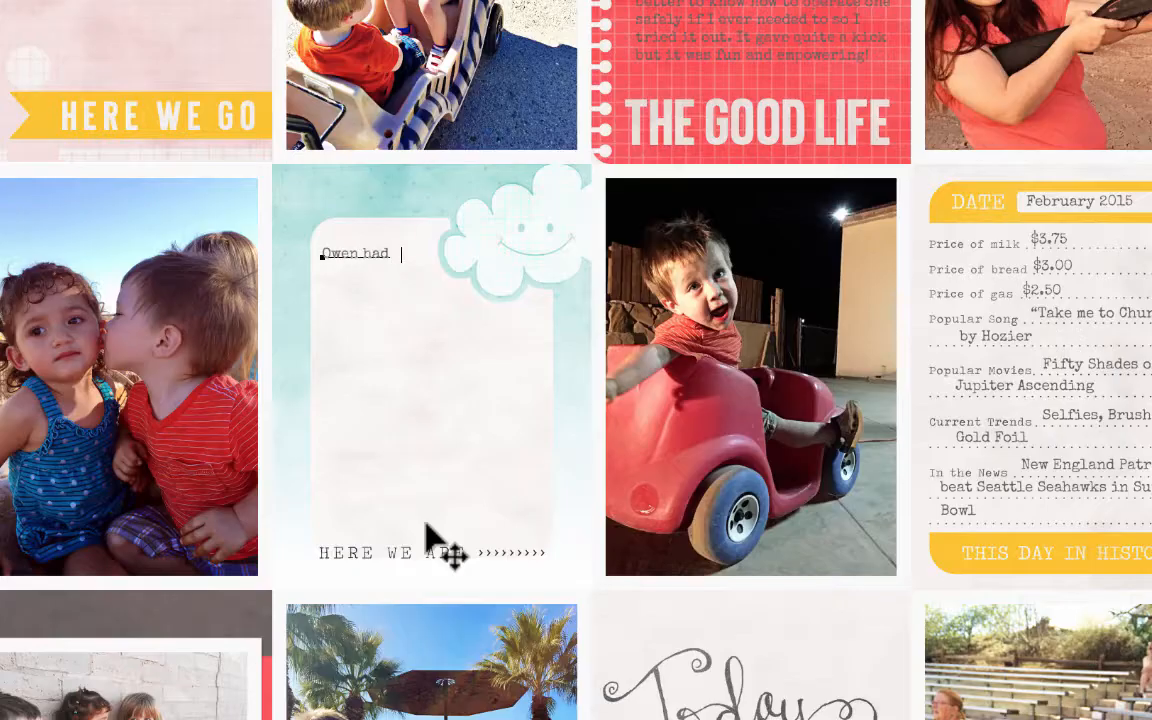
{"action": "type", "text": "a great time at the Ranco with Nana, Papa Mike"}
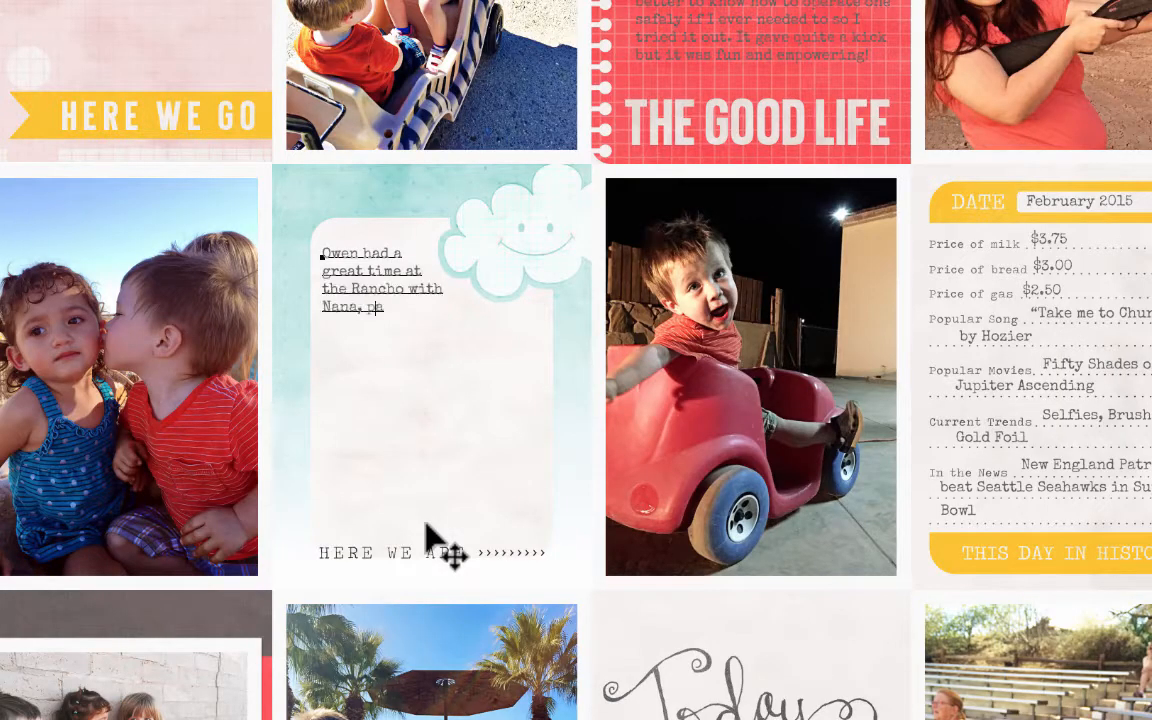
{"action": "type", "text": ", and the cousin "}
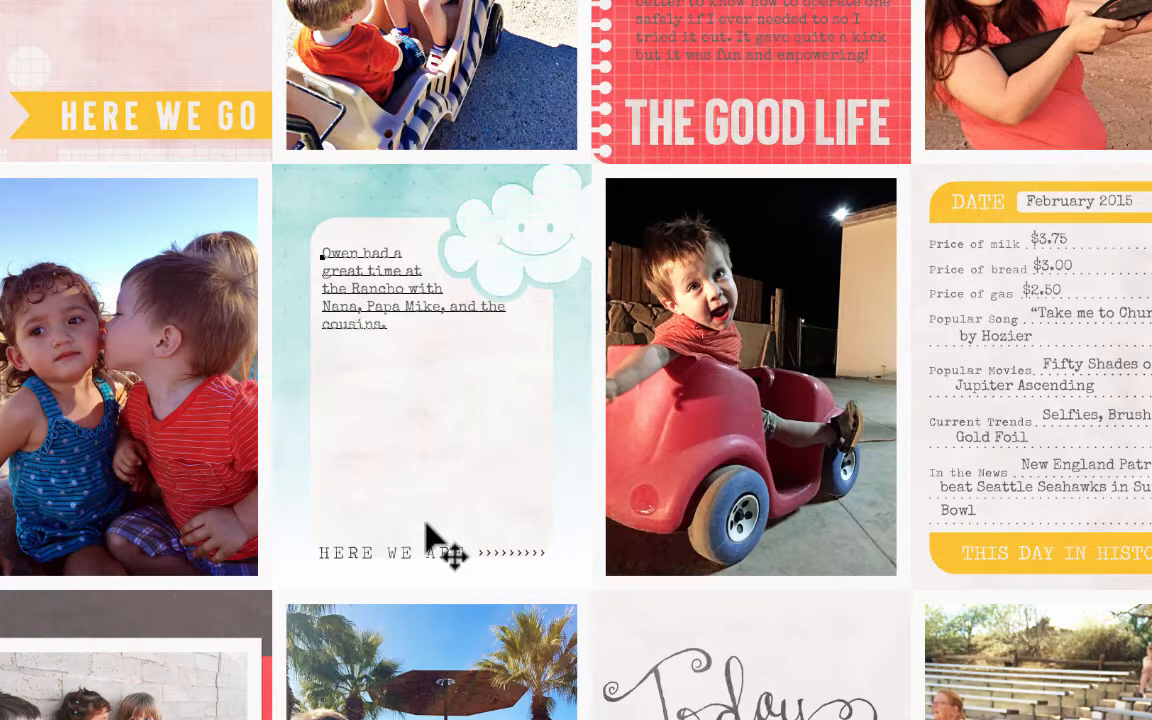
{"action": "type", "text": " When I first sat him up on the Tire Tower "}
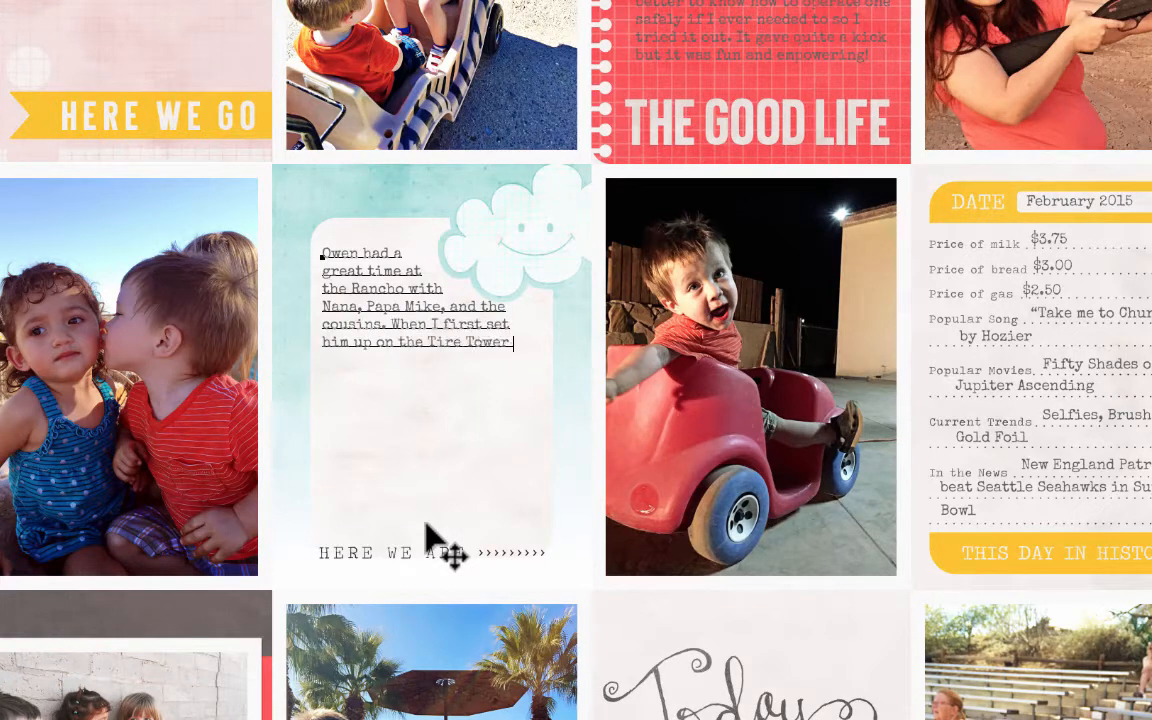
{"action": "type", "text": "he leaned over to Samiah and gave her a kiss on her cheek."}
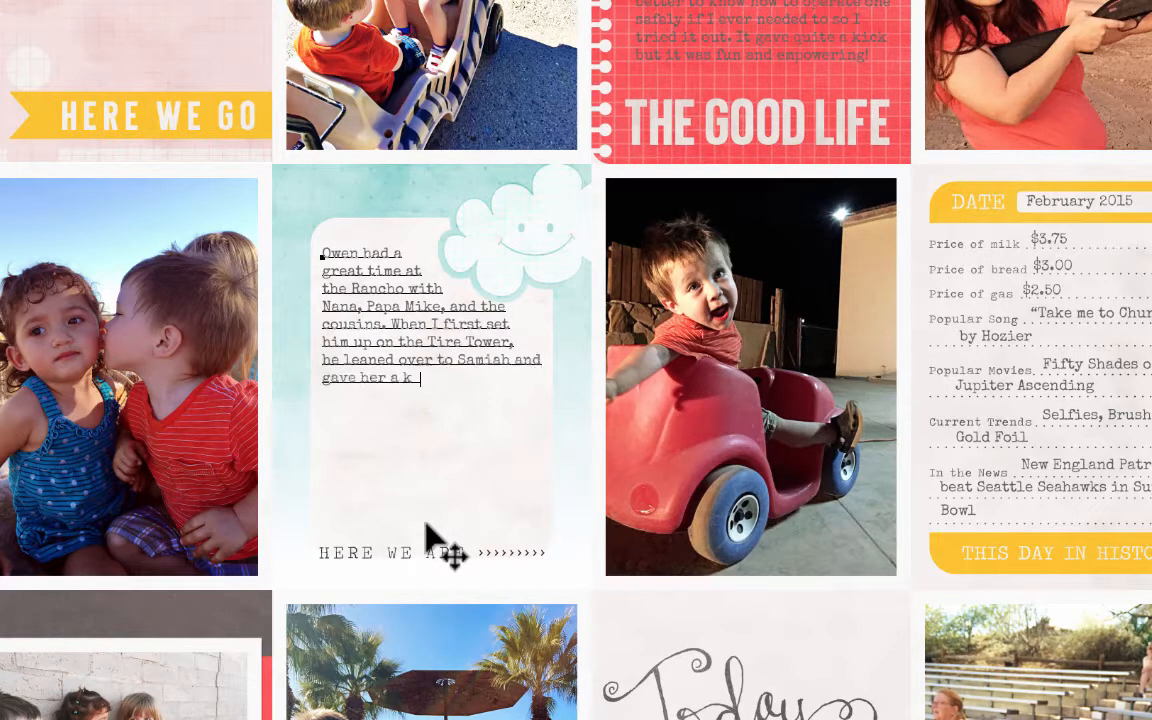
Step: Continue the cloud card's journaling from "He is so sweet with other kids" through "what he might be like when he grows older."
{"action": "key", "text": "Return"}
{"action": "type", "text": "He is so sweet with"}
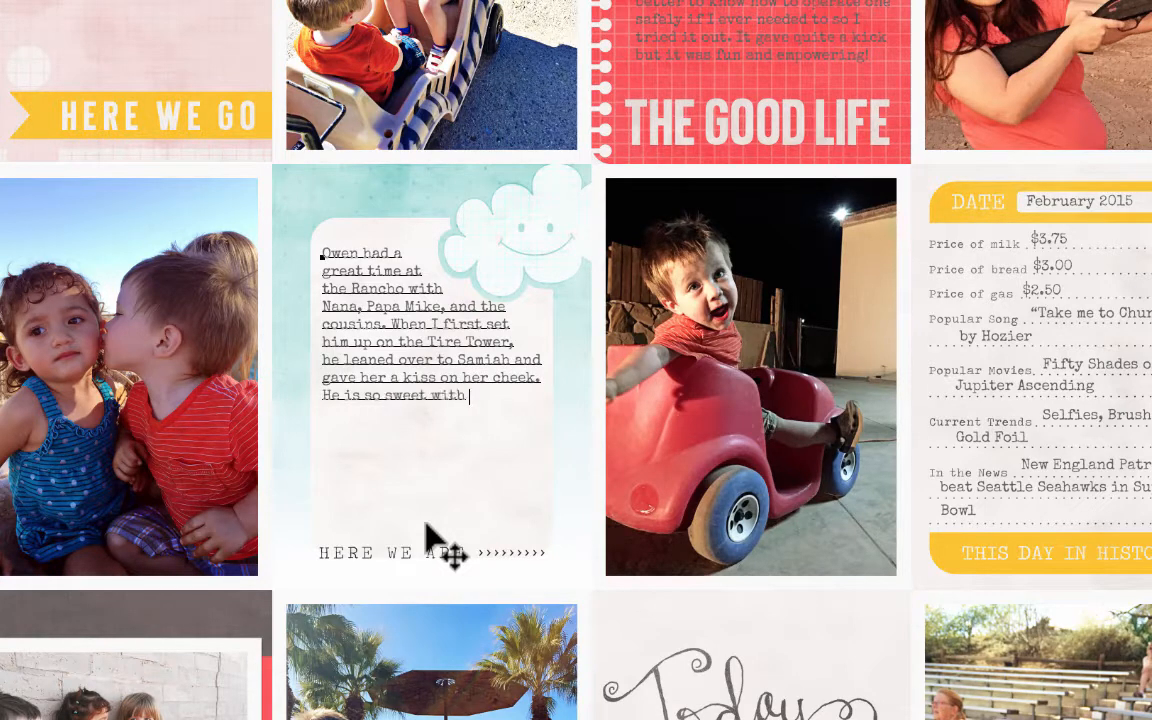
{"action": "type", "text": " other kids and genuinely loves to be aro"}
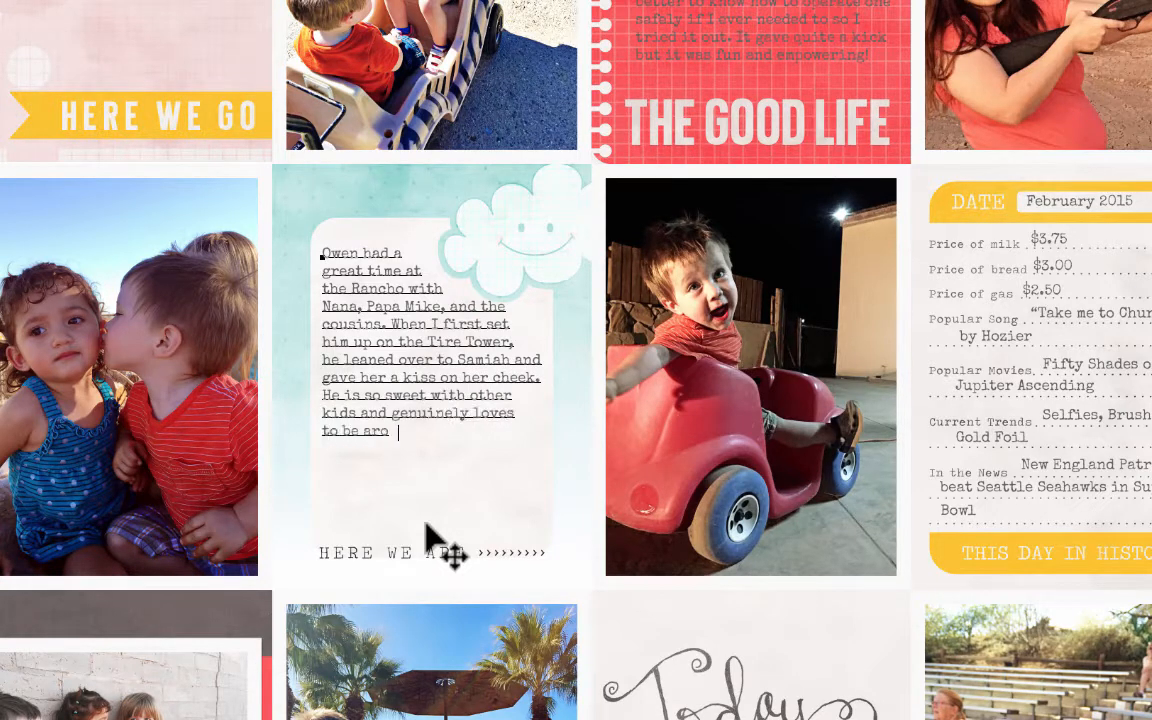
{"action": "type", "text": "und them. It's so fun to see how sweetly he interact."}
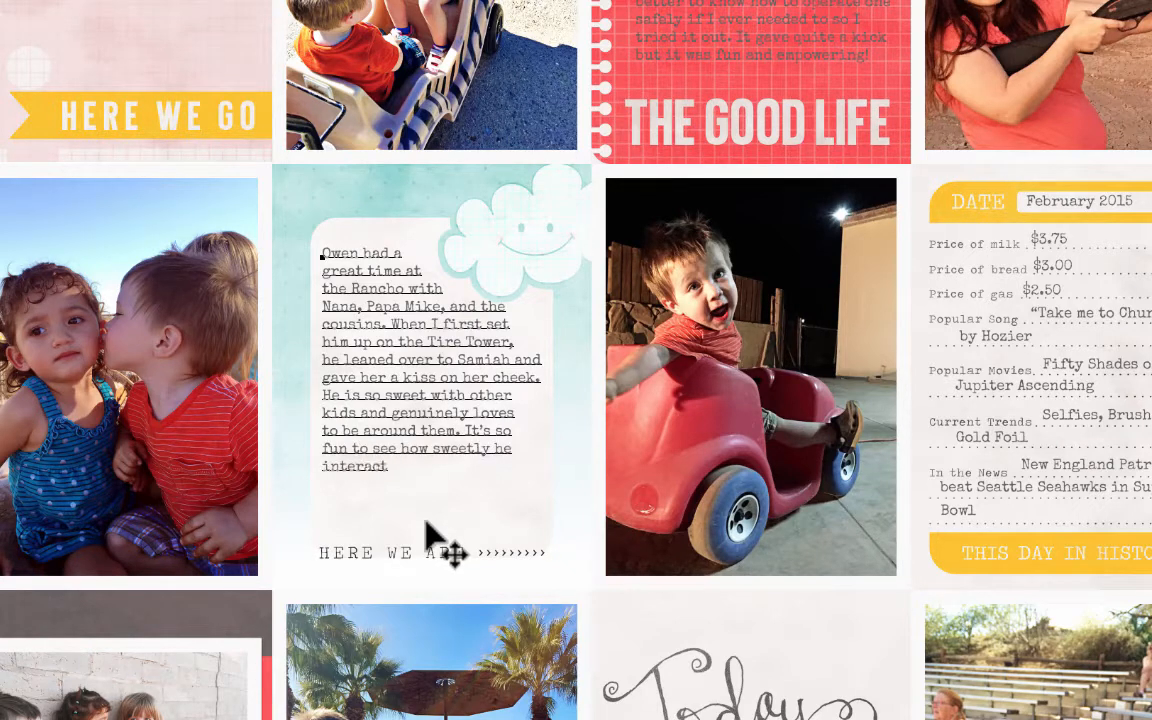
{"action": "key", "text": "BackSpace"}
{"action": "type", "text": "s with other people. It gives me a glimpse into what he mig"}
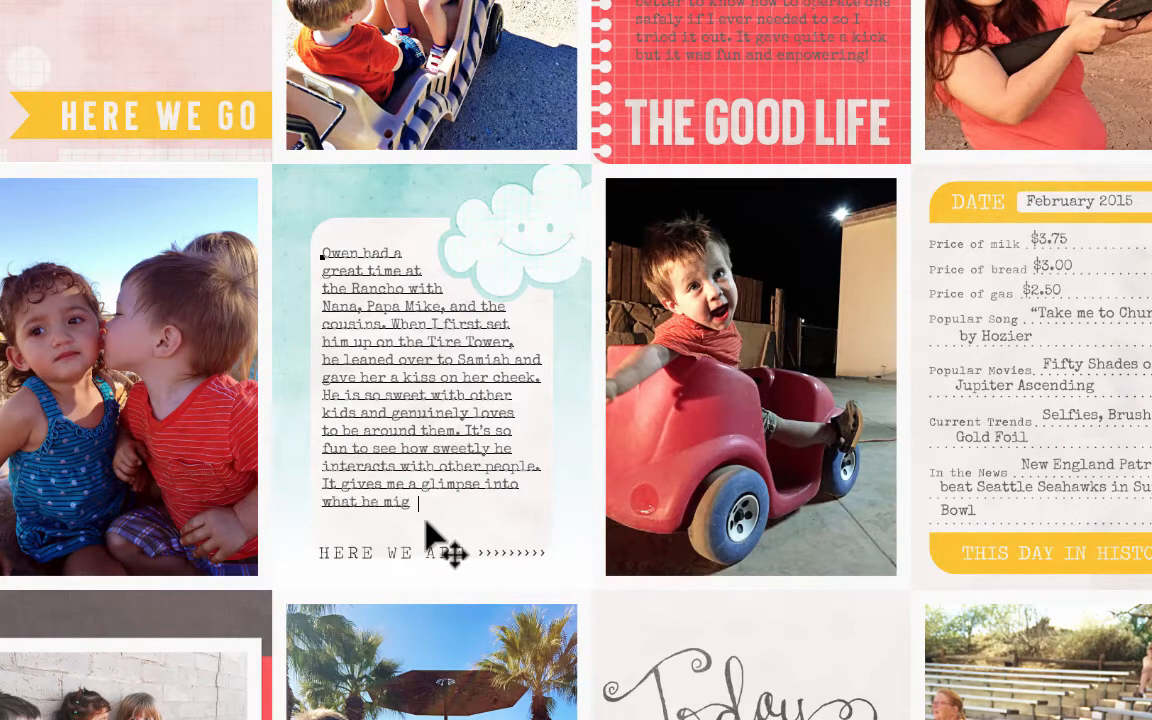
{"action": "type", "text": "ht be like when he grows"}
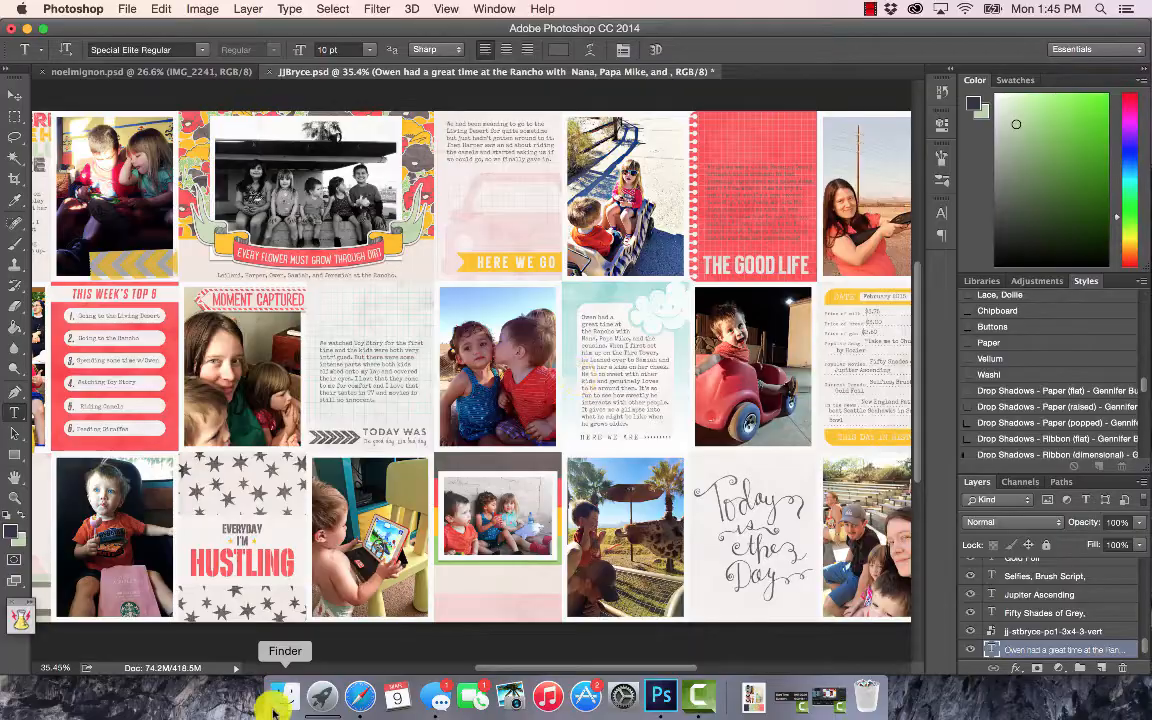
Step: Place the red double-framed tag jj-st2015-tags-6-15 from Finder's Style 6 folder into the layout and move its layer to the top of the stack
{"action": "left_click", "coordinate": [284, 694]}
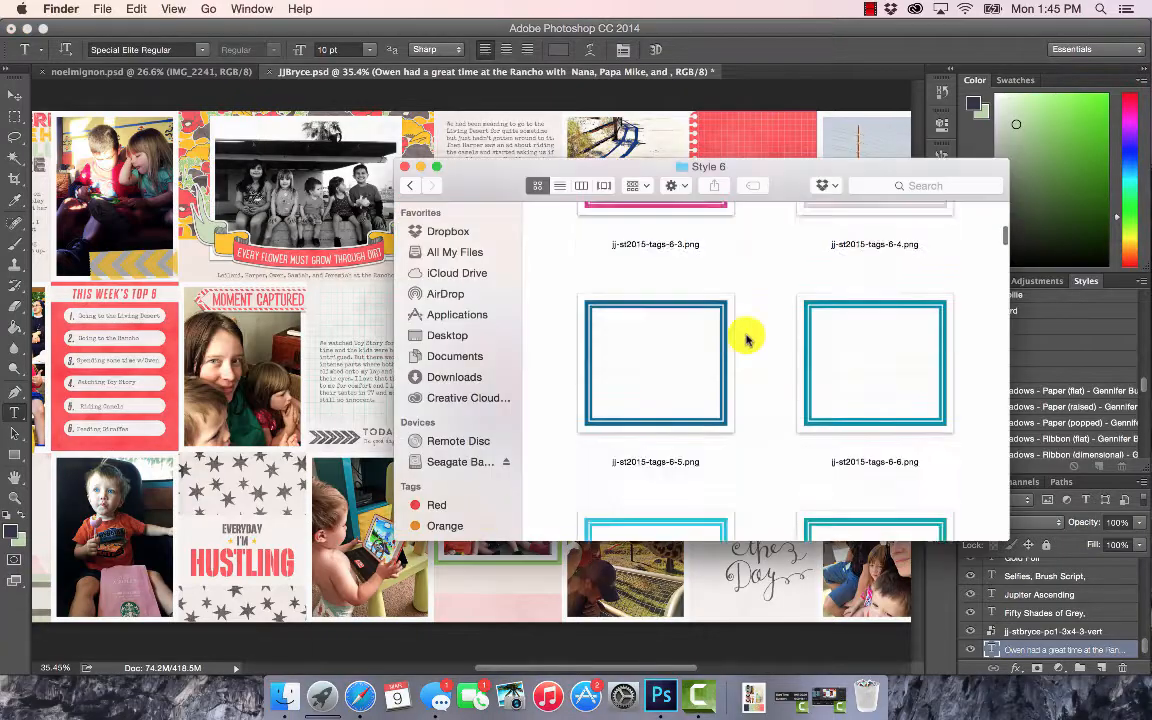
{"action": "scroll", "coordinate": [745, 340], "scroll_direction": "down", "scroll_amount": 5}
{"action": "left_click_drag", "start_coordinate": [699, 437], "coordinate": [483, 371]}
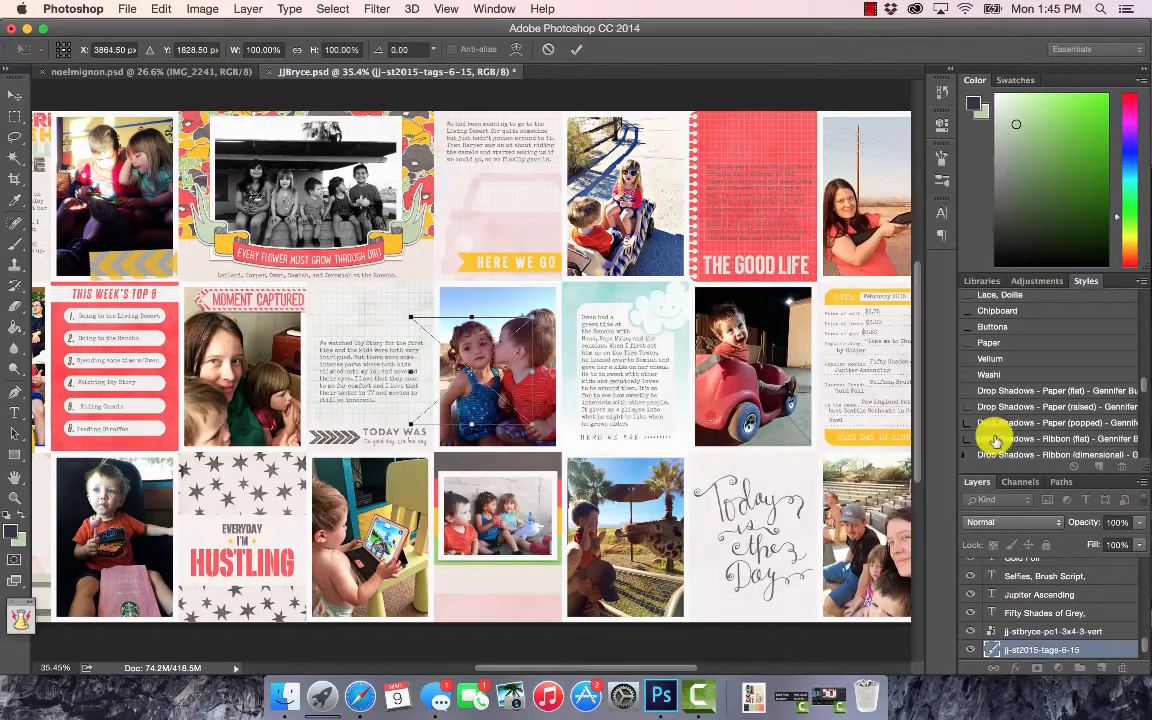
{"action": "key", "text": "Return"}
{"action": "left_click_drag", "start_coordinate": [1077, 650], "coordinate": [1083, 556]}
{"action": "key", "text": "v"}
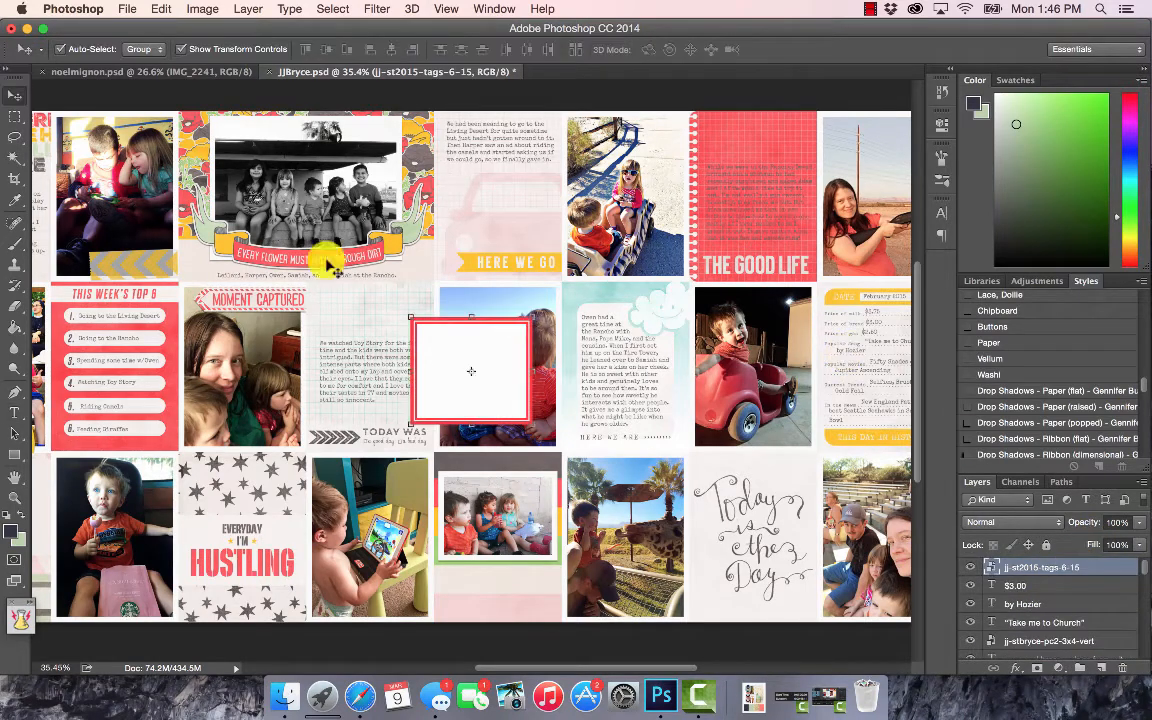
Step: Shrink the red-framed tag, place it below the framed photo of three children, and tuck its layer beneath the photo's Layer 12
{"action": "left_click_drag", "start_coordinate": [465, 360], "coordinate": [454, 523]}
{"action": "key", "text": "ctrl+t"}
{"action": "left_click", "coordinate": [576, 49]}
{"action": "left_click", "coordinate": [481, 484]}
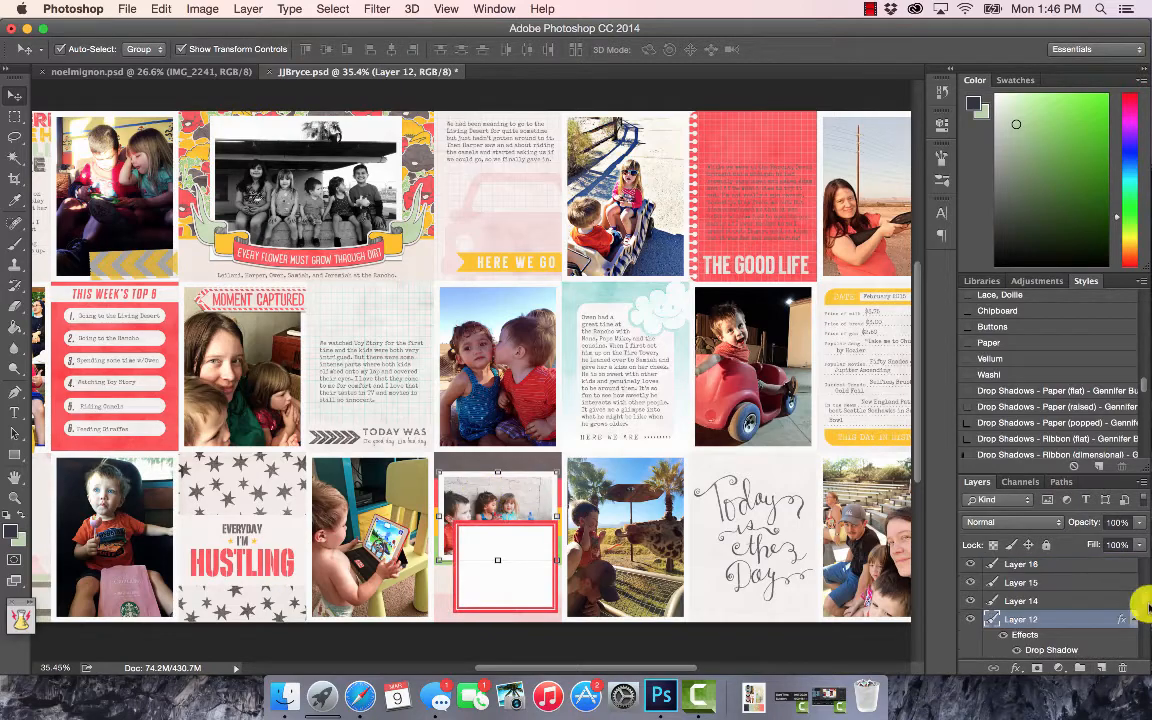
{"action": "left_click_drag", "start_coordinate": [1058, 650], "coordinate": [1062, 600]}
{"action": "left_click_drag", "start_coordinate": [525, 586], "coordinate": [516, 586]}
{"action": "key", "text": "super+apostrophe"}
{"action": "scroll", "coordinate": [571, 594], "scroll_direction": "up", "scroll_amount": 3}
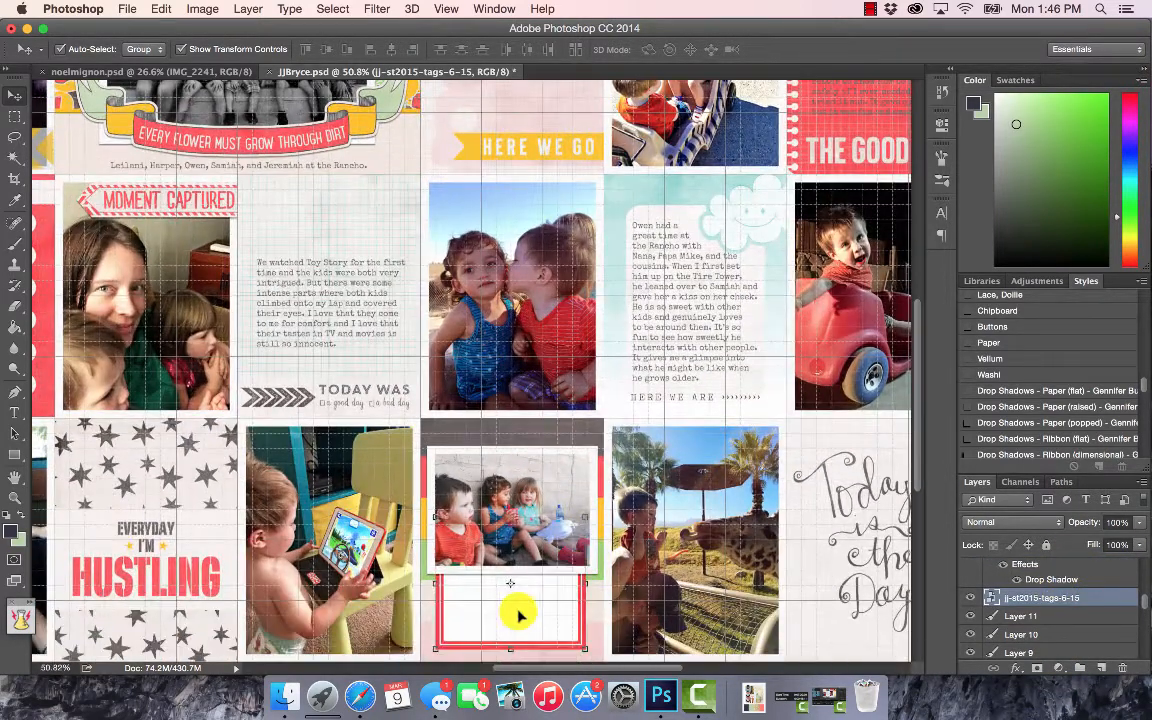
Step: Apply a drop shadow style to the red-framed tag and start a text entry inside it
{"action": "left_click", "coordinate": [676, 545]}
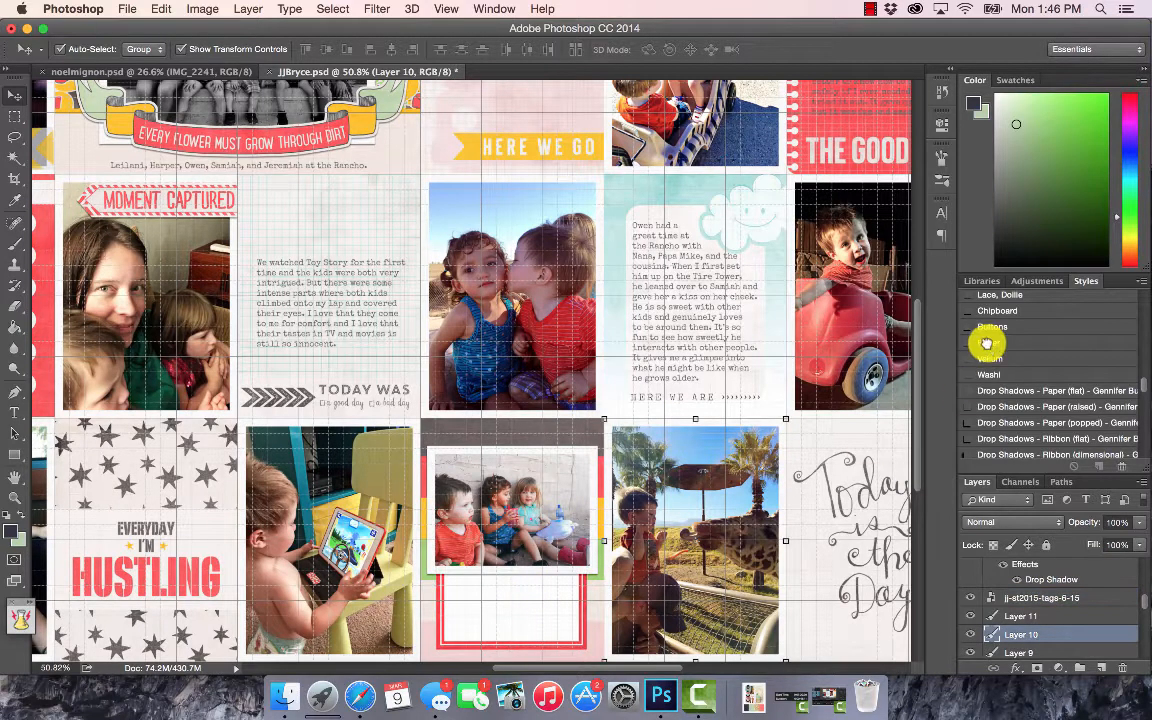
{"action": "left_click", "coordinate": [455, 565]}
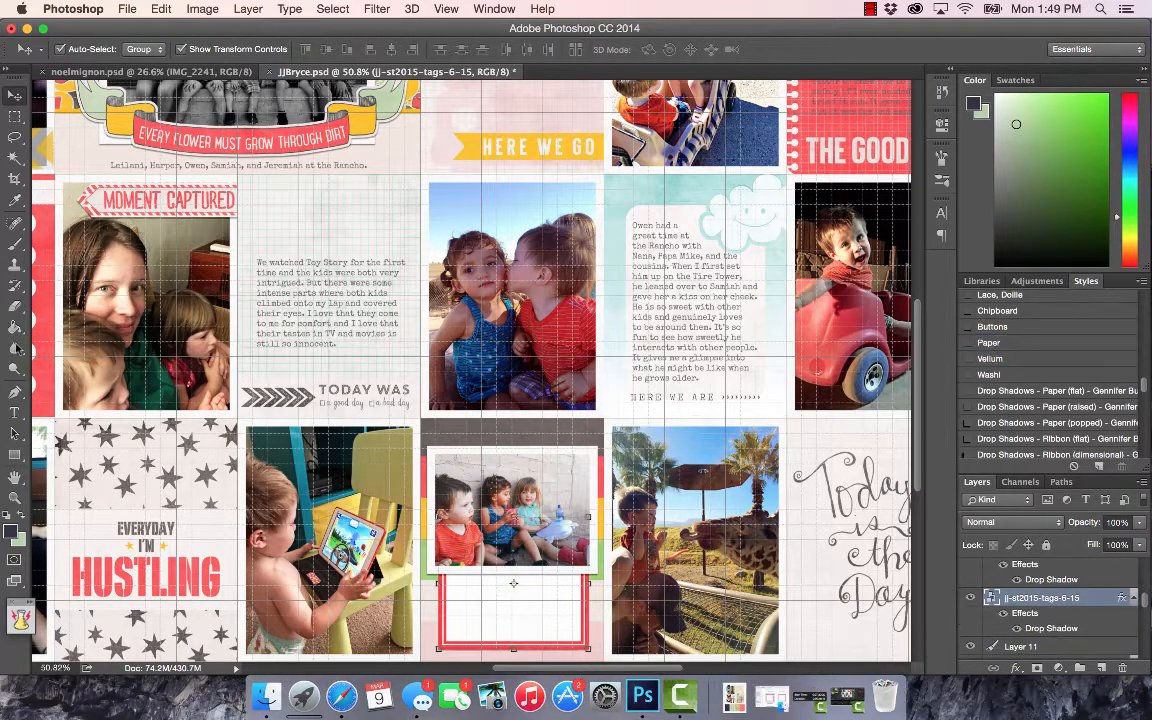
{"action": "key", "text": "t"}
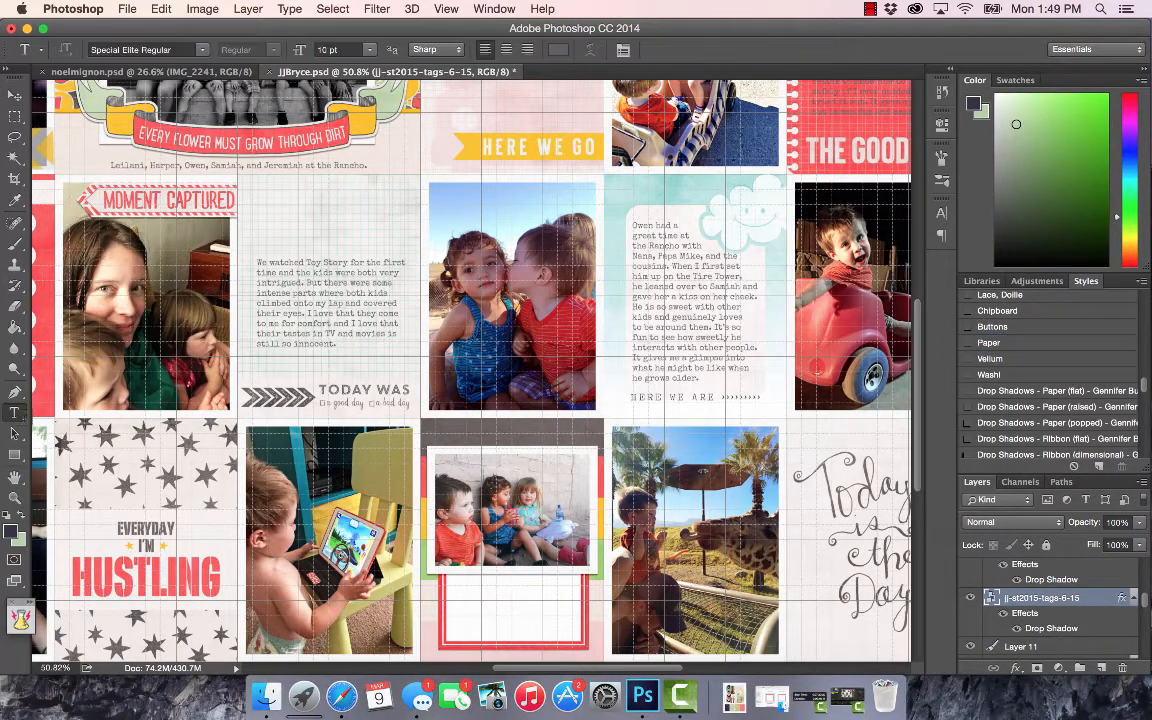
{"action": "left_click", "coordinate": [450, 590]}
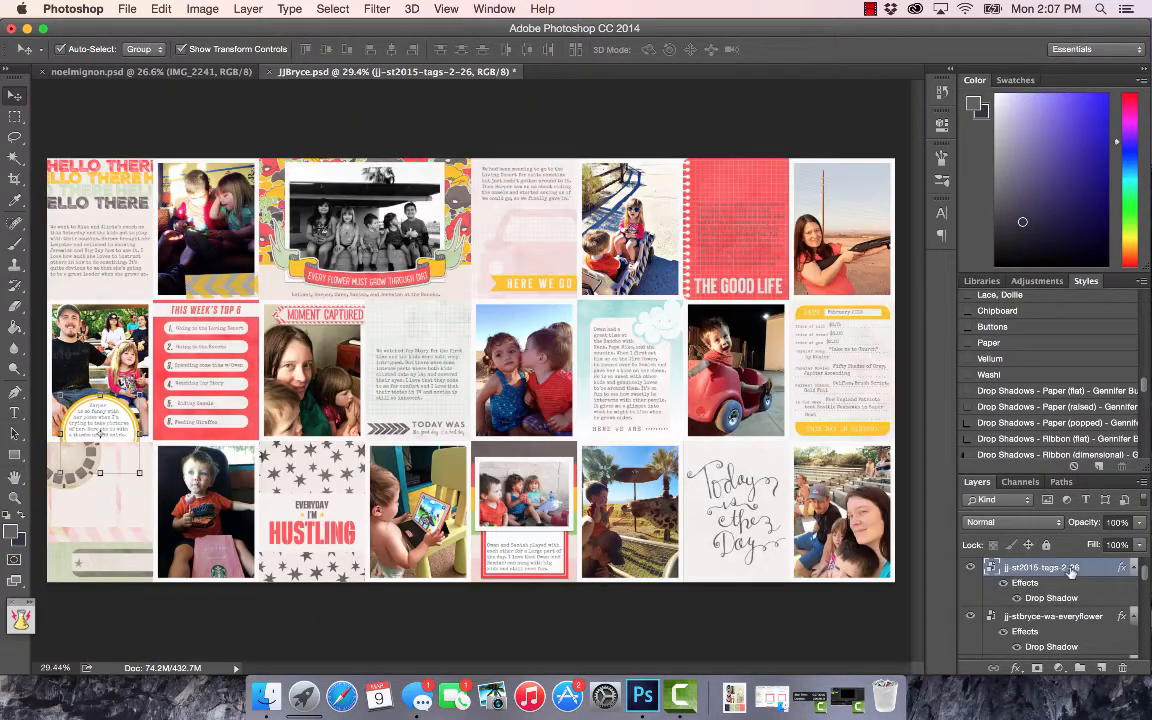
Step: Duplicate the yellow-ringed circle tag and place the copy at the giraffe photo's lower right corner, layered behind the "Today is the Day" card
{"action": "right_click", "coordinate": [1071, 570]}
{"action": "left_click", "coordinate": [887, 98]}
{"action": "key", "text": "Return"}
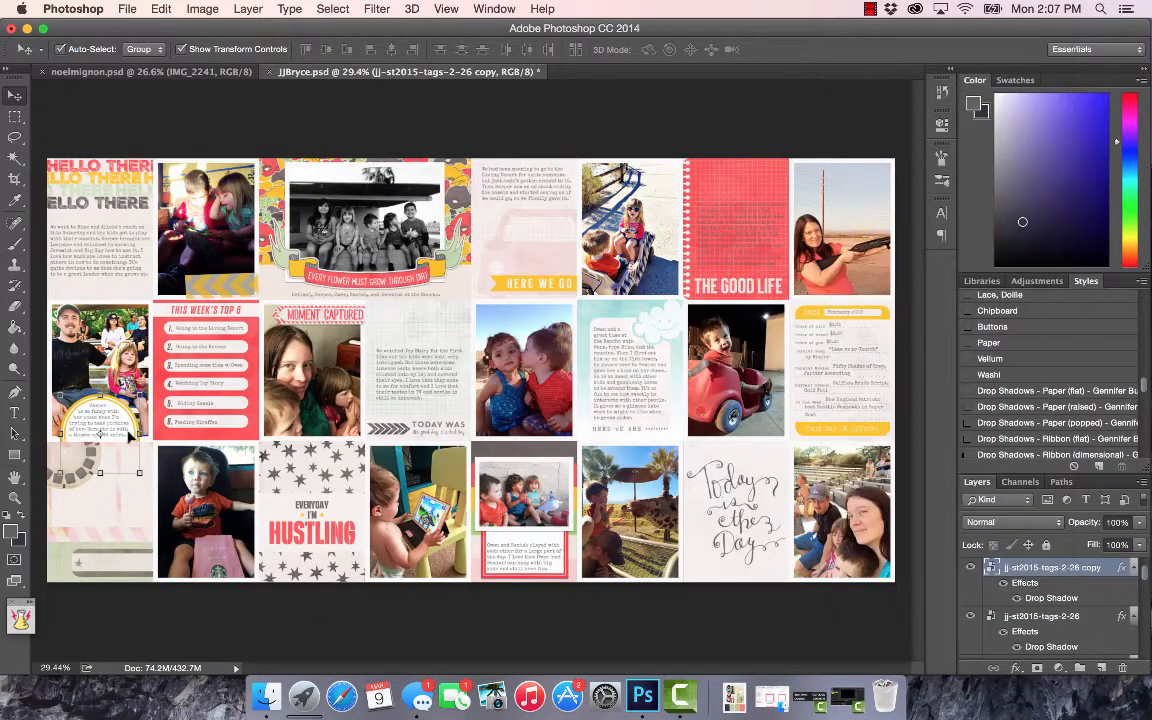
{"action": "left_click_drag", "start_coordinate": [120, 395], "coordinate": [698, 577]}
{"action": "left_click", "coordinate": [742, 535]}
{"action": "left_click_drag", "start_coordinate": [1045, 649], "coordinate": [1003, 574]}
{"action": "left_click", "coordinate": [830, 628]}
{"action": "left_click", "coordinate": [658, 565]}
{"action": "left_click", "coordinate": [811, 620]}
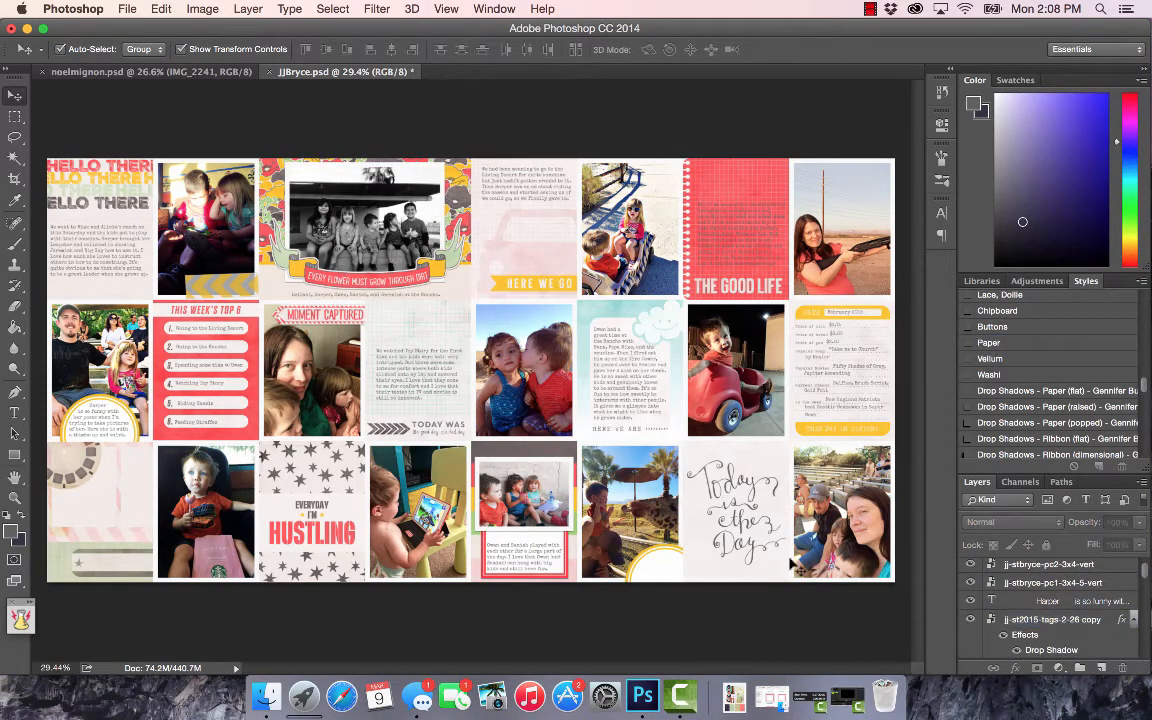
Step: Start journaling on the giraffe photo's circle tag with the boy's name followed by "was not a fan of feeding the"
{"action": "scroll", "coordinate": [692, 554], "scroll_direction": "up", "scroll_amount": 5}
{"action": "left_click", "coordinate": [645, 508]}
{"action": "left_click", "coordinate": [14, 413]}
{"action": "left_click", "coordinate": [610, 495]}
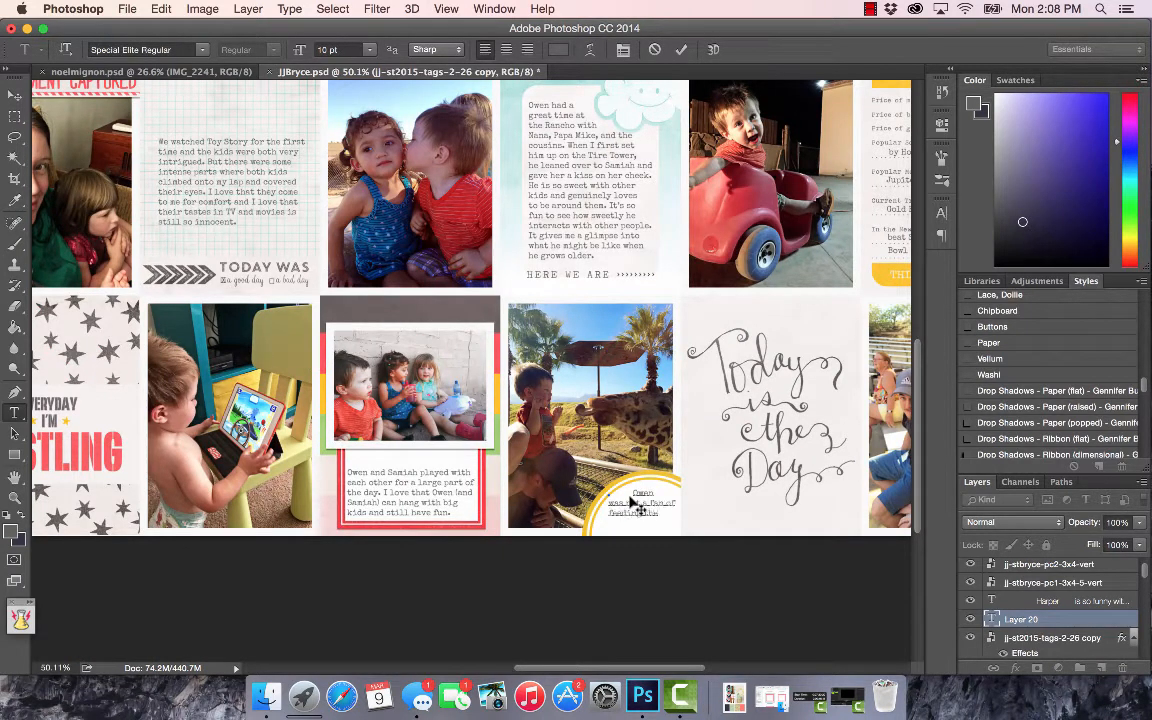
{"action": "left_click", "coordinate": [870, 9]}
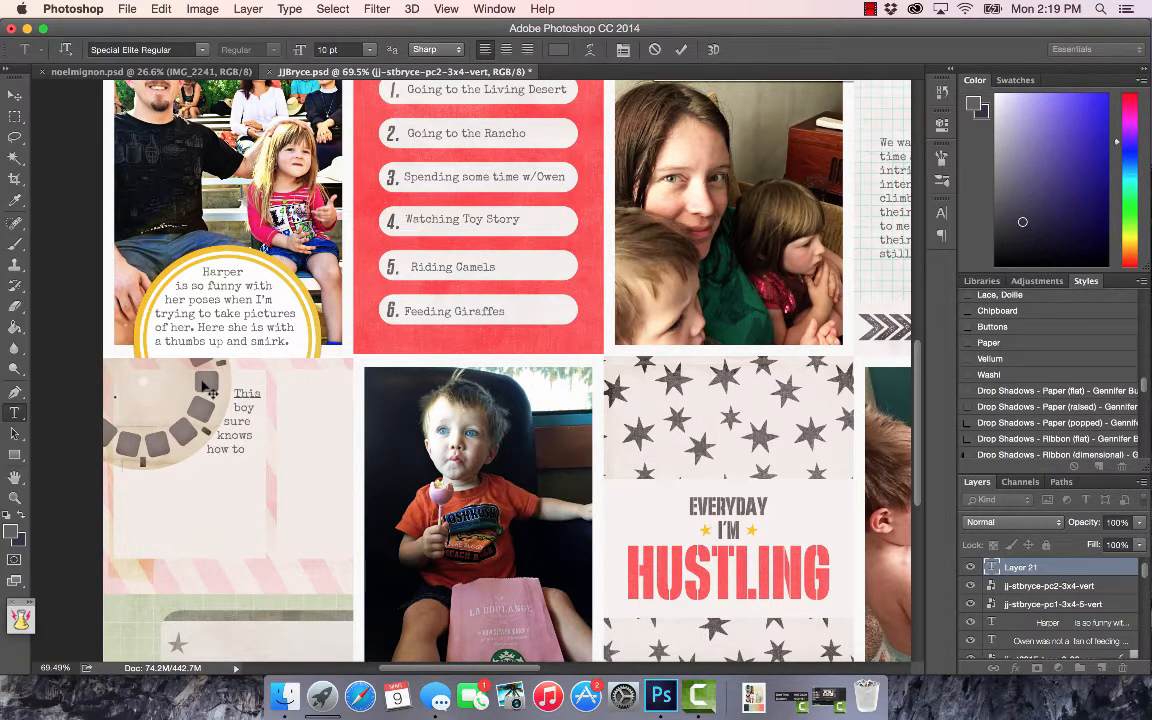
Step: Continue the film-reel card's journaling from "when he wants something." through the Starbucks visit, ending "he spotted the Birthday Cake cake-"
{"action": "type", "text": "when he wants somet"}
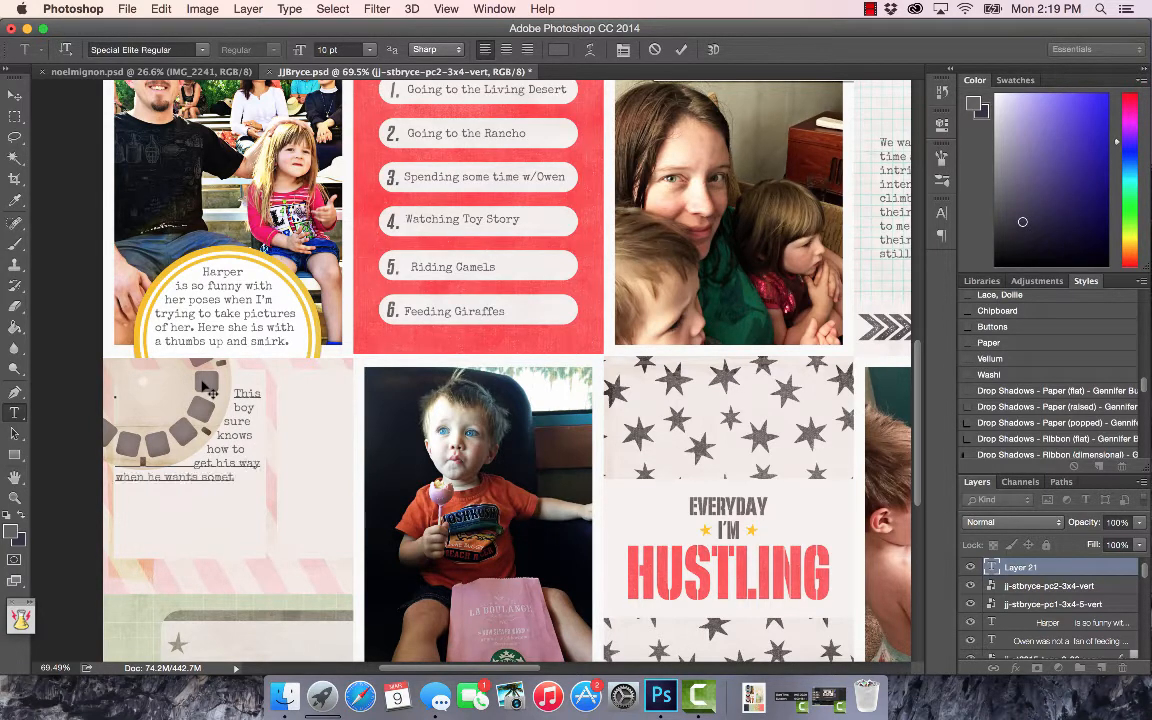
{"action": "type", "text": "hing. Adam and I took him to Starbu"}
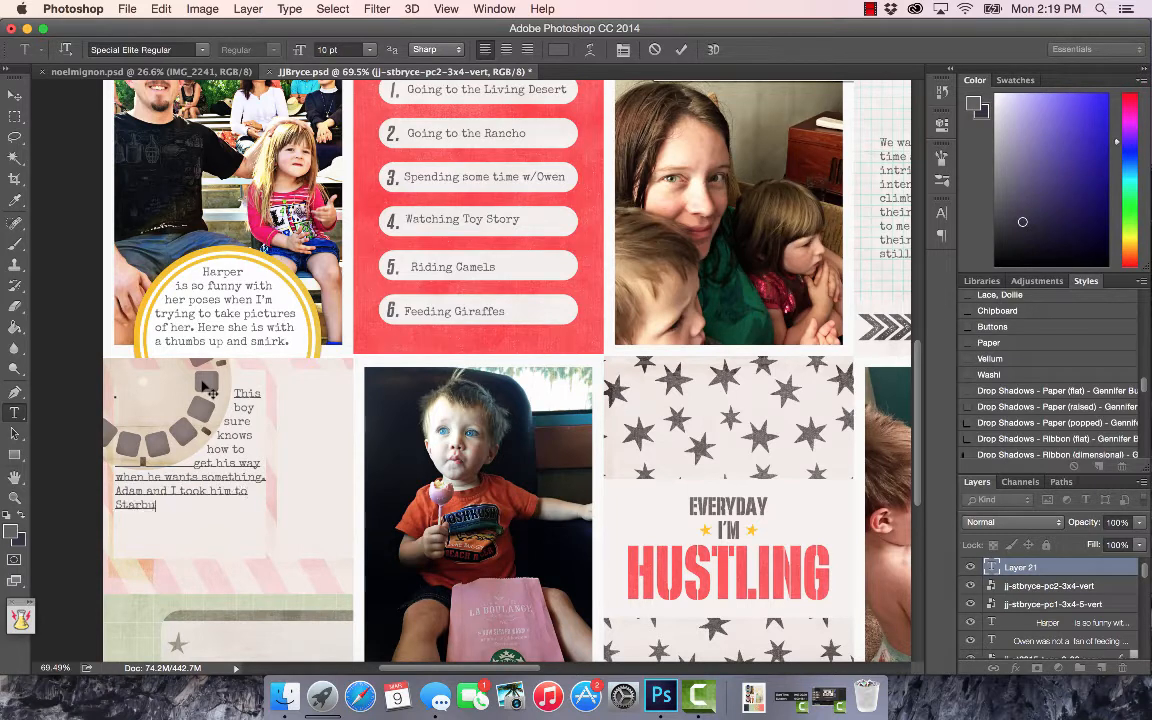
{"action": "type", "text": "cks one morning when Harper was in pre-school"}
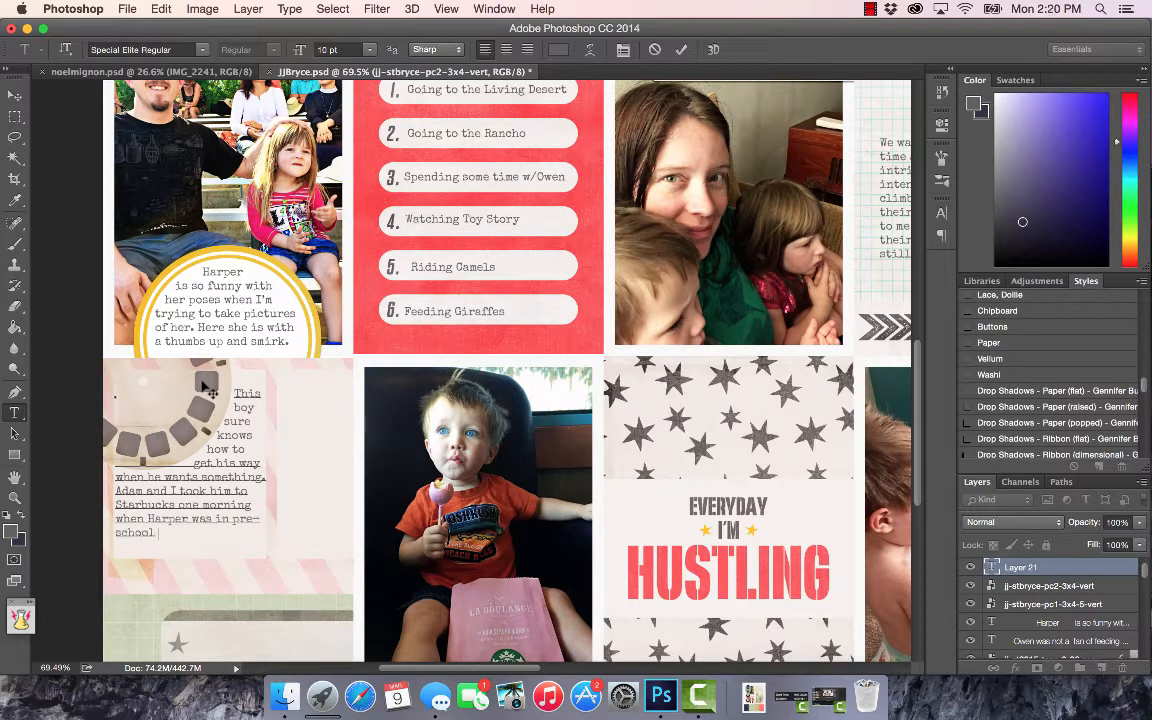
{"action": "type", "text": " and he spotted the Birthday Cake"}
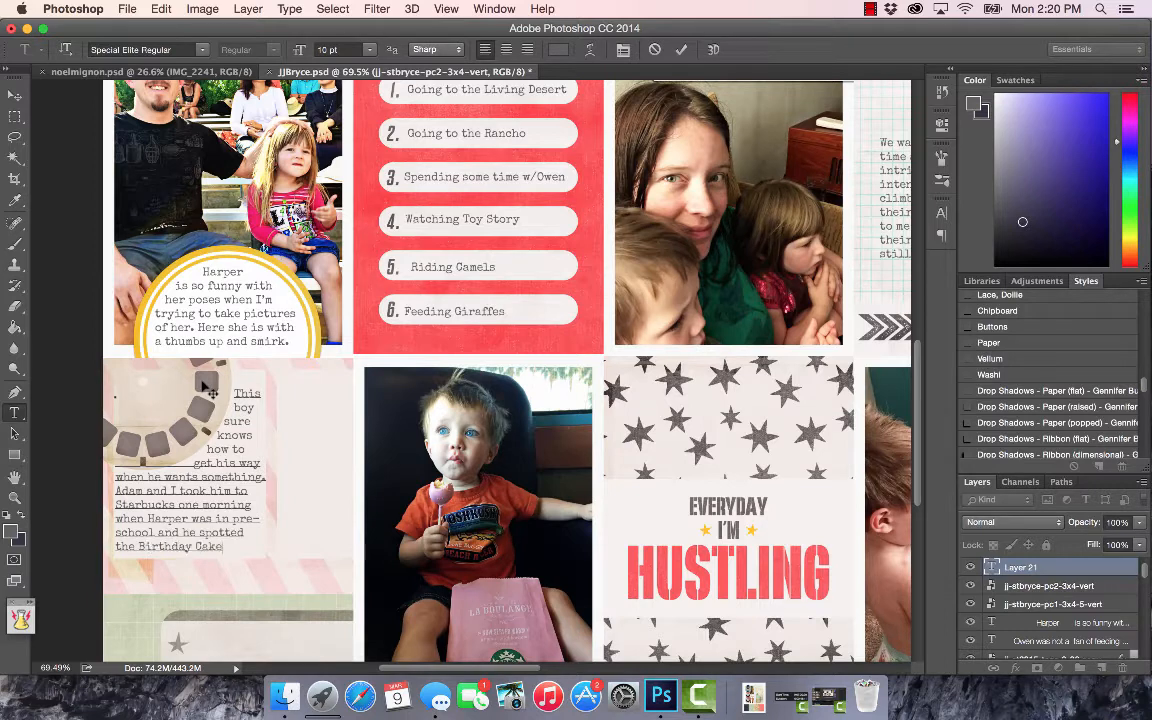
{"action": "type", "text": " cake-"}
{"action": "left_click", "coordinate": [681, 49]}
Step: Add a second journaling column to the film-reel card, from "pop and he looked up at us" through "He's always had the best pout."
{"action": "left_click", "coordinate": [282, 383]}
{"action": "type", "text": "po "}
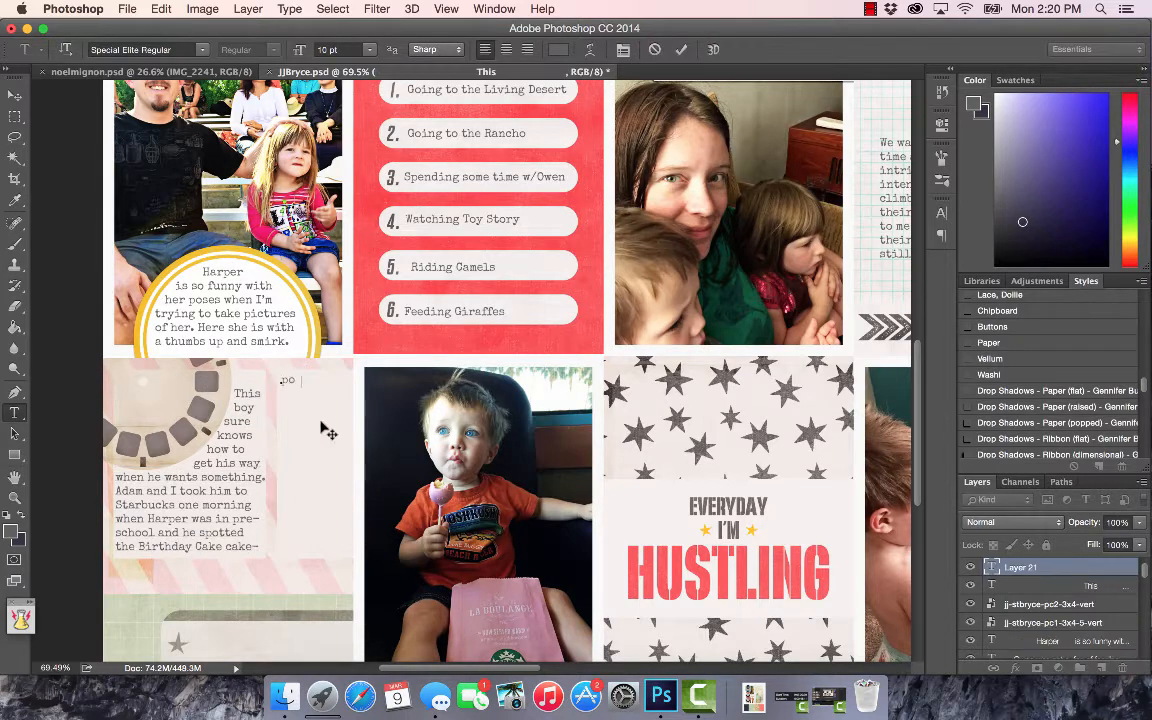
{"action": "type", "text": " and he looked up at us with his big and blue eyes"}
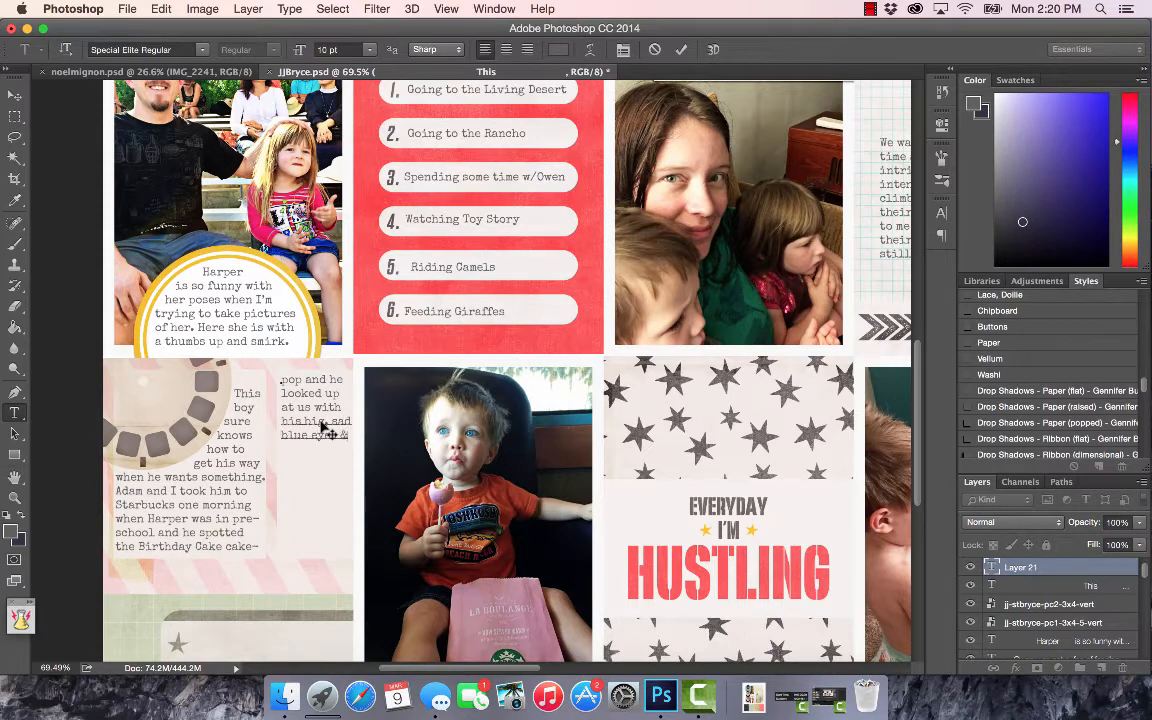
{"action": "type", "text": "ve one. How we"}
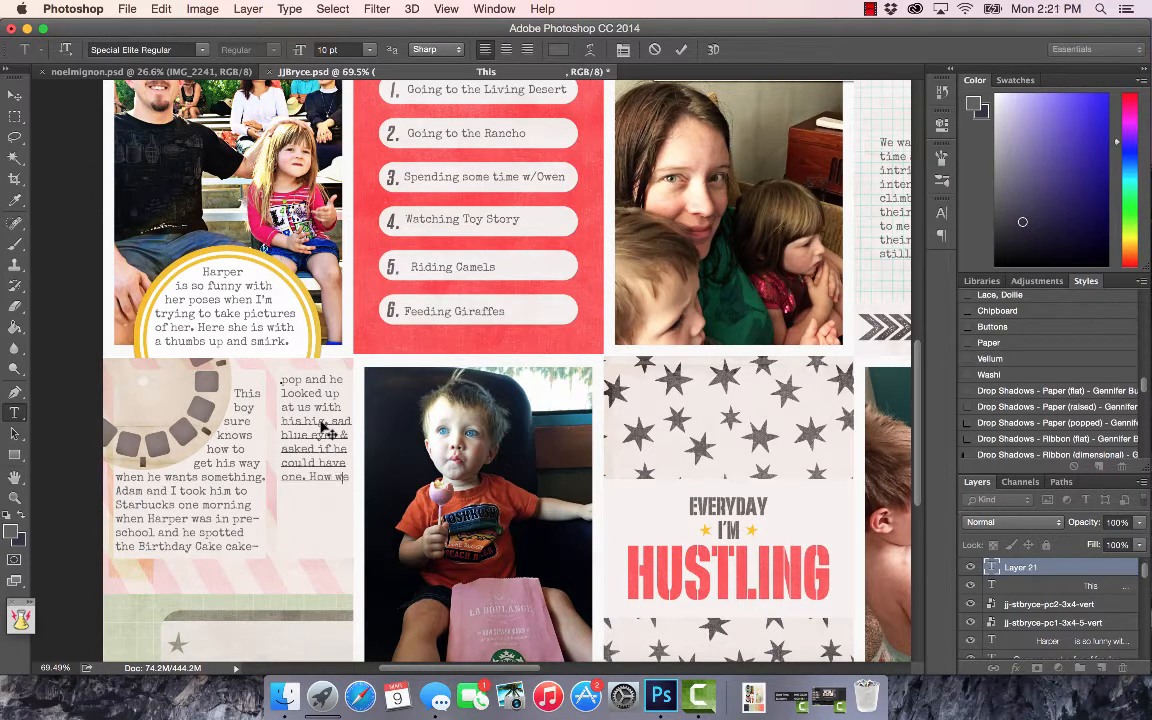
{"action": "type", "text": " could we resist? He's always had"}
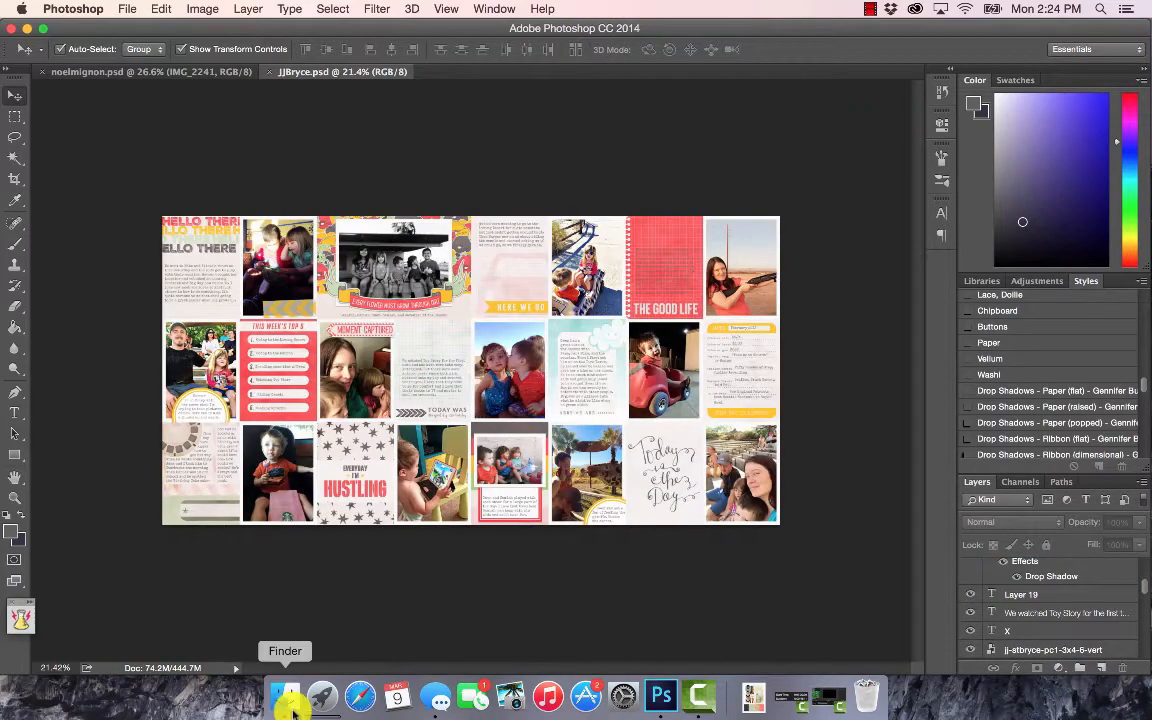
Step: Switch to Finder and place the jj-stbryce-wa-bettertogether word art into the layout near the Toy Story journaling card
{"action": "left_click", "coordinate": [287, 694]}
{"action": "double_click", "coordinate": [591, 447]}
{"action": "left_click_drag", "start_coordinate": [712, 183], "coordinate": [621, 199]}
{"action": "left_click_drag", "start_coordinate": [500, 419], "coordinate": [226, 481]}
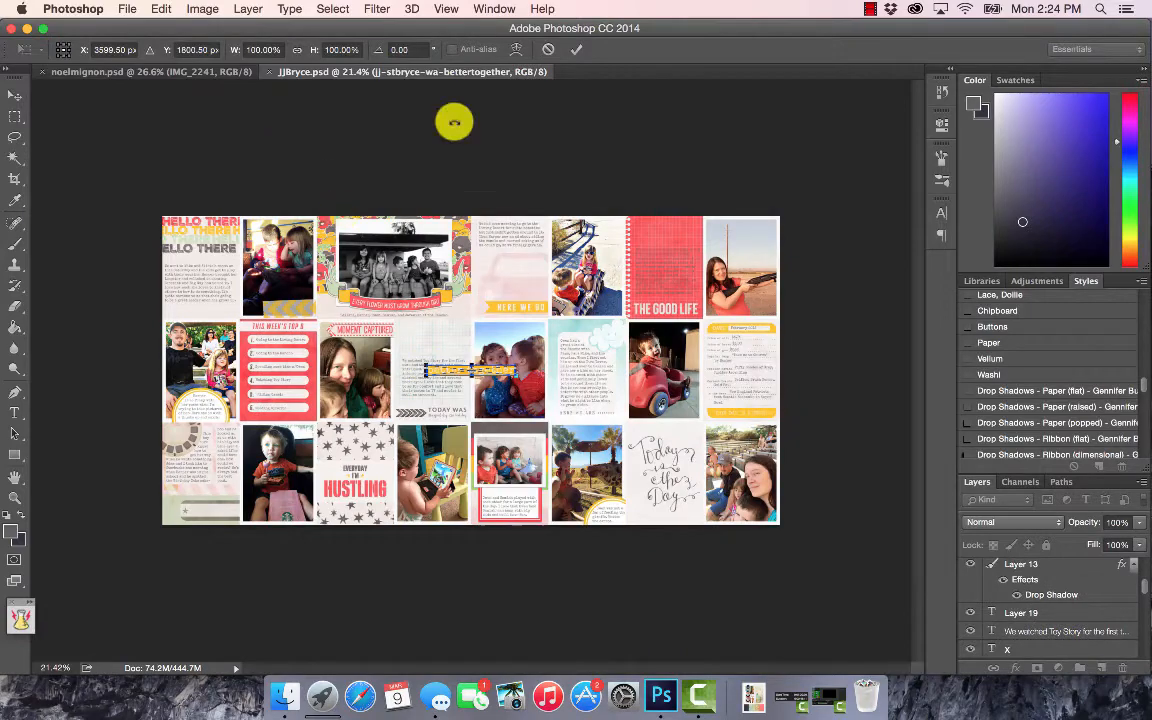
{"action": "left_click", "coordinate": [298, 49]}
{"action": "left_click_drag", "start_coordinate": [424, 364], "coordinate": [438, 337]}
{"action": "key", "text": "Return"}
Step: Position the "better together" word art above the journaling on the Toy Story card
{"action": "left_click", "coordinate": [375, 331]}
{"action": "right_click", "coordinate": [1029, 626]}
{"action": "left_click", "coordinate": [905, 433]}
{"action": "scroll", "coordinate": [438, 338], "scroll_direction": "up", "scroll_amount": 6}
{"action": "left_click_drag", "start_coordinate": [399, 284], "coordinate": [403, 288]}
{"action": "left_click", "coordinate": [252, 275]}
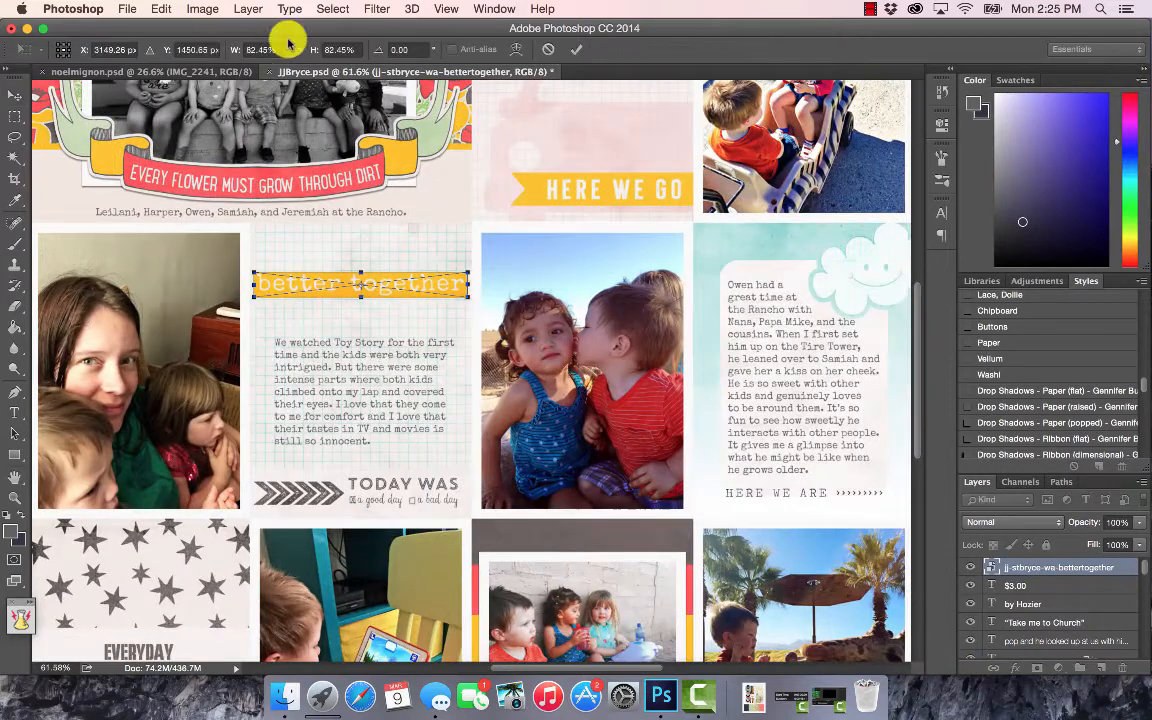
Step: Shrink the "better together" word art to fit inside the card's width and apply a drop shadow style to it
{"action": "left_click", "coordinate": [289, 47]}
{"action": "left_click_drag", "start_coordinate": [252, 273], "coordinate": [271, 275]}
{"action": "left_click", "coordinate": [574, 49]}
{"action": "left_click_drag", "start_coordinate": [437, 286], "coordinate": [437, 288]}
{"action": "left_click", "coordinate": [990, 350]}
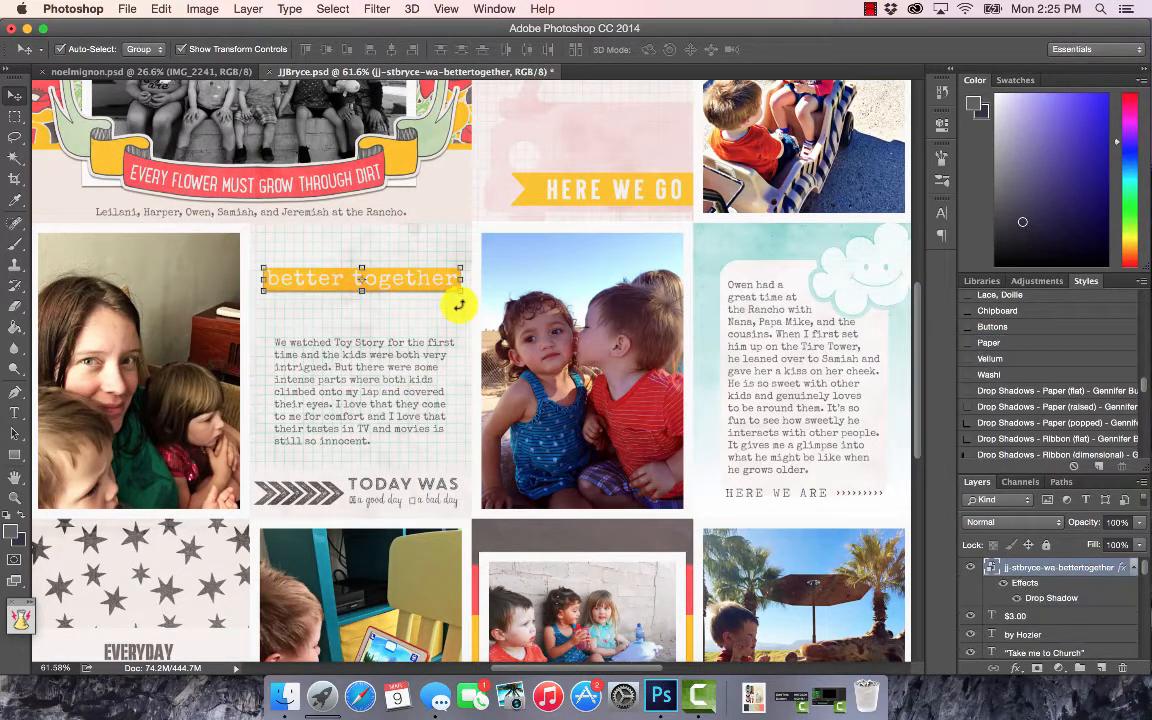
Step: Place the jj-stbryce-flair-9-flat badge from the jj-stbryce-wtflair folder and move its layer beneath the "better together" word art
{"action": "key", "text": "super+0"}
{"action": "key", "text": "super+Tab"}
{"action": "left_click", "coordinate": [601, 372]}
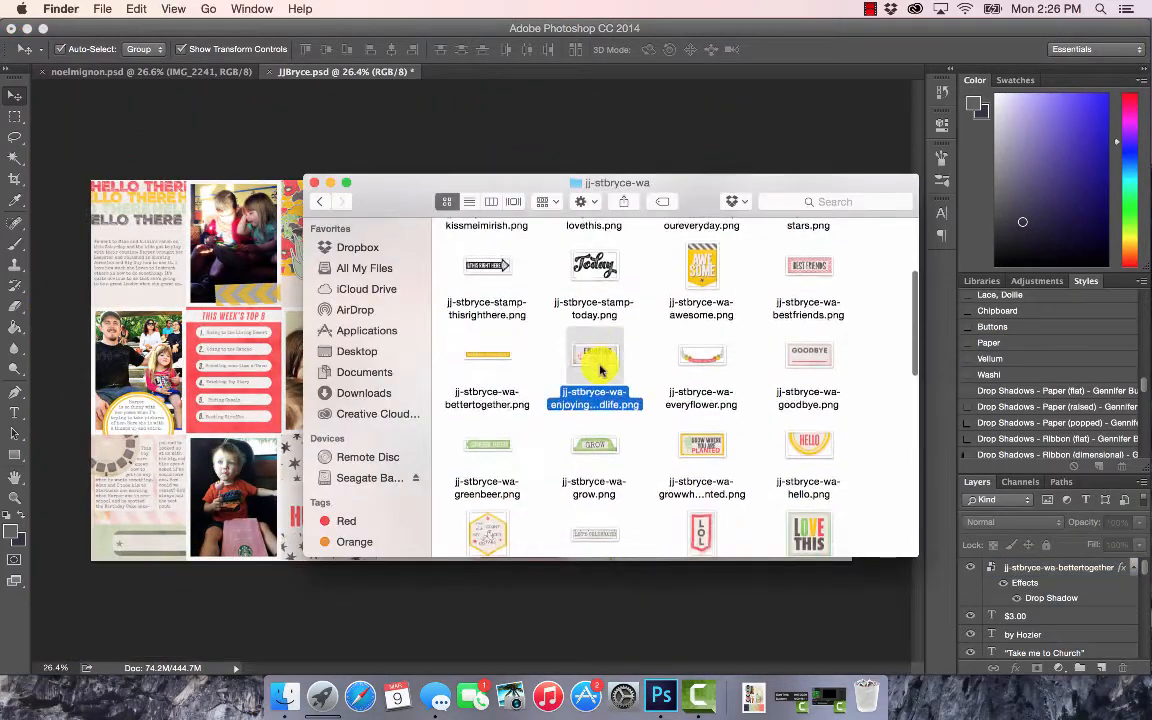
{"action": "scroll", "coordinate": [598, 372], "scroll_direction": "down", "scroll_amount": 10}
{"action": "scroll", "coordinate": [598, 372], "scroll_direction": "up", "scroll_amount": 15}
{"action": "key", "text": "super+bracketleft"}
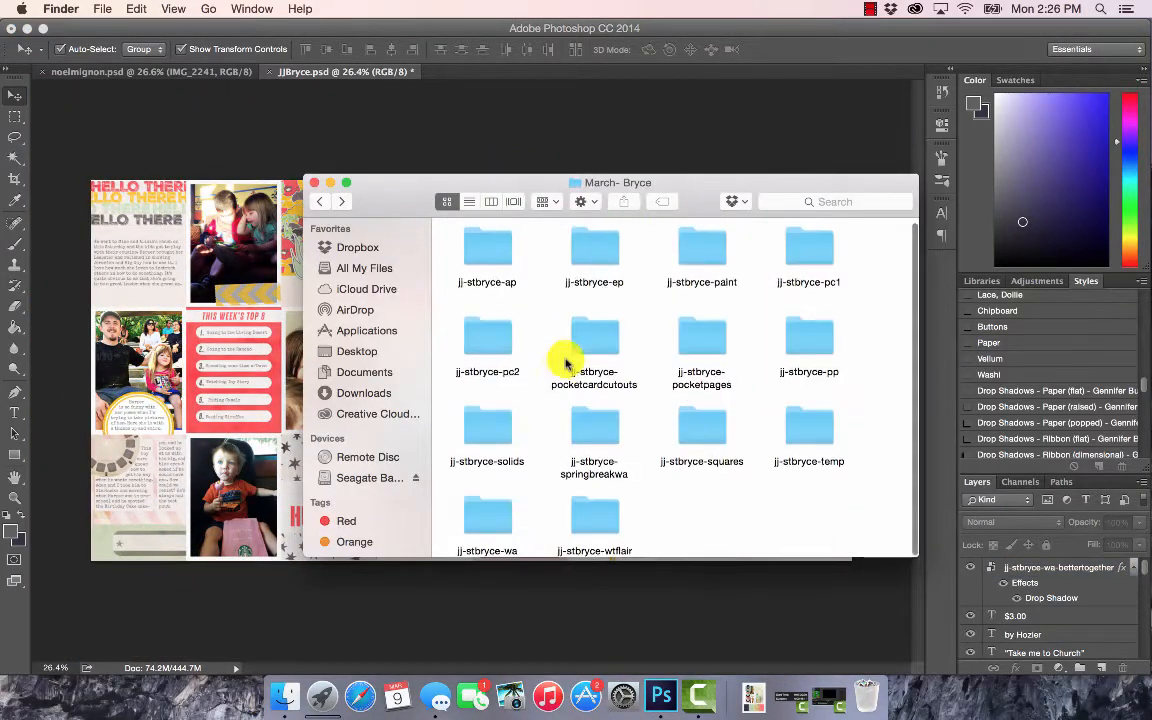
{"action": "double_click", "coordinate": [595, 518]}
{"action": "scroll", "coordinate": [661, 321], "scroll_direction": "down", "scroll_amount": 10}
{"action": "scroll", "coordinate": [661, 321], "scroll_direction": "up", "scroll_amount": 2}
{"action": "left_click_drag", "start_coordinate": [701, 286], "coordinate": [274, 366]}
{"action": "left_click", "coordinate": [580, 51]}
{"action": "left_click_drag", "start_coordinate": [489, 379], "coordinate": [684, 365]}
{"action": "left_click_drag", "start_coordinate": [1067, 566], "coordinate": [1062, 625]}
Step: Shrink the multicoloured flair badge, position it behind the "better together" word art and apply the Paper drop shadow style
{"action": "left_click", "coordinate": [463, 338]}
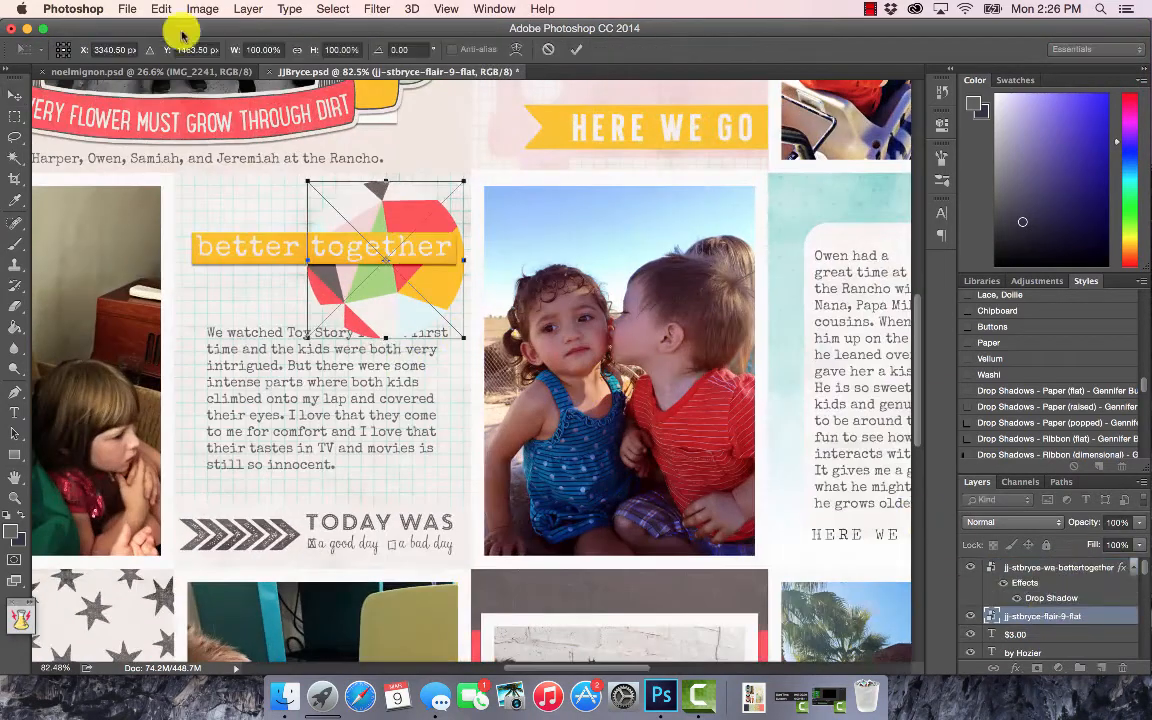
{"action": "left_click_drag", "start_coordinate": [308, 183], "coordinate": [342, 219]}
{"action": "key", "text": "Return"}
{"action": "left_click_drag", "start_coordinate": [405, 246], "coordinate": [377, 270]}
{"action": "left_click", "coordinate": [989, 343]}
{"action": "left_click", "coordinate": [444, 291]}
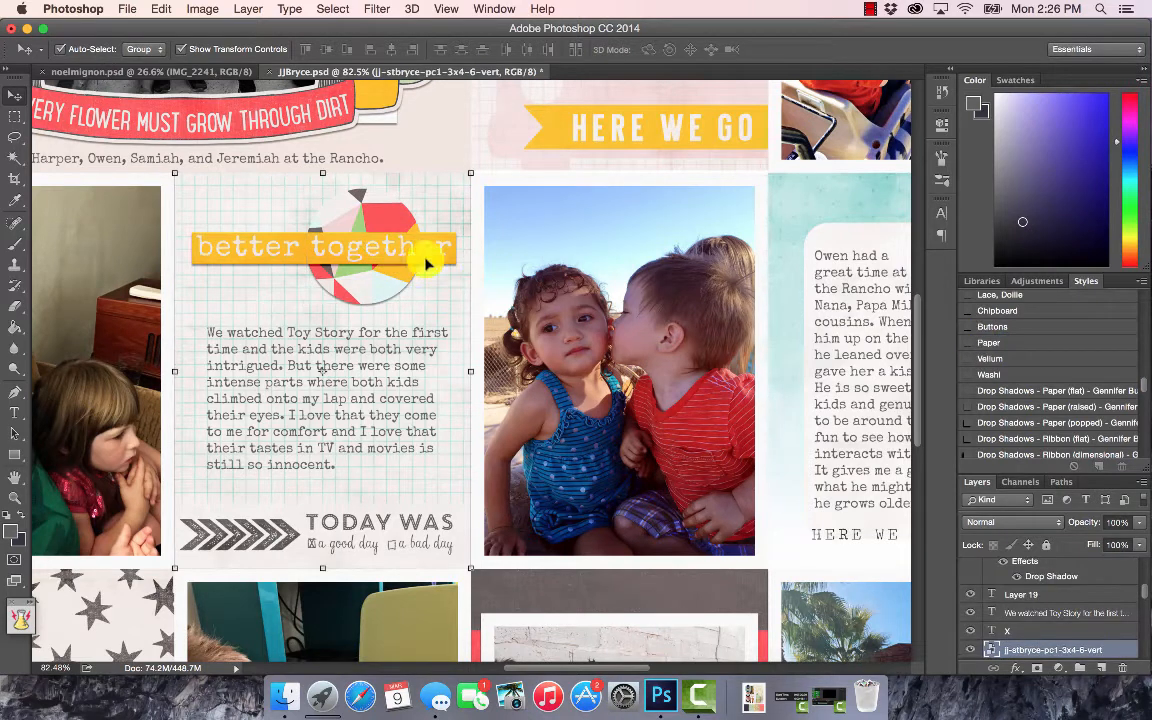
Step: Shift the "better together" word art and its badge across to the Toy Story card's right edge and adjust the layer order
{"action": "left_click", "coordinate": [987, 600]}
{"action": "left_click", "coordinate": [998, 655], "text": "shift"}
{"action": "left_click_drag", "start_coordinate": [376, 290], "coordinate": [395, 293]}
{"action": "left_click", "coordinate": [520, 305]}
{"action": "left_click_drag", "start_coordinate": [1021, 652], "coordinate": [1016, 560]}
{"action": "left_click_drag", "start_coordinate": [419, 200], "coordinate": [411, 200]}
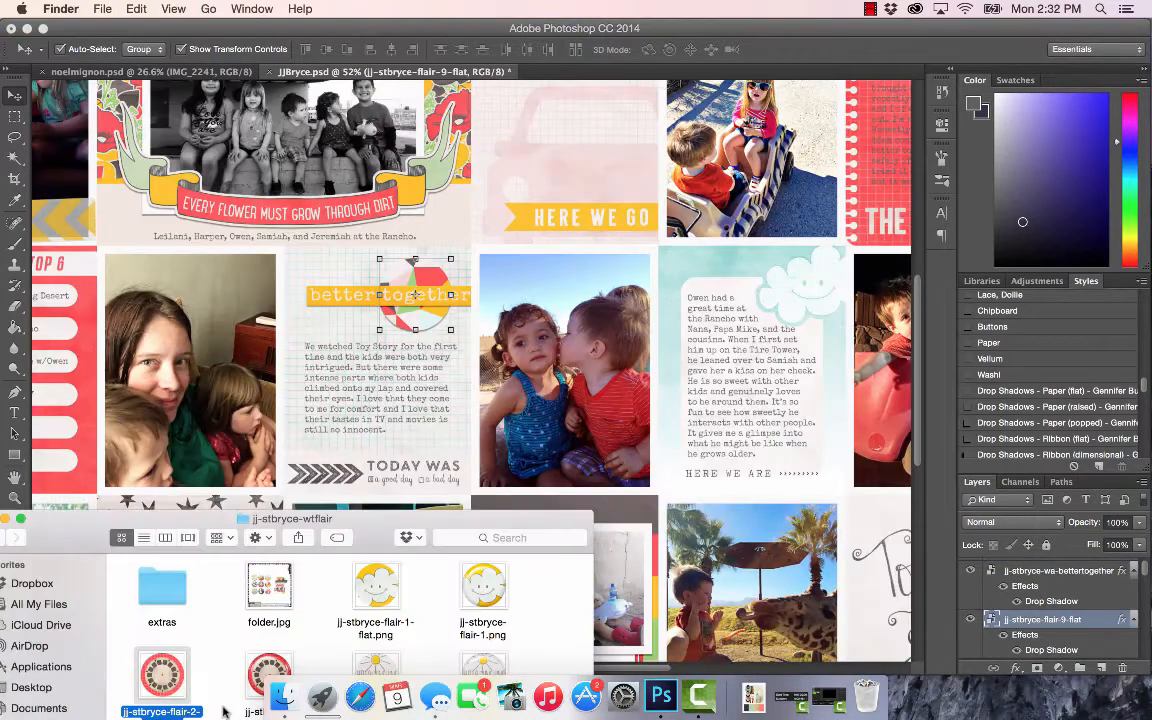
Step: Place the jj-stbryce-flair-2-flat reel badge at about 77% scale behind the "better together" word art and apply the Paper drop shadow style
{"action": "left_click_drag", "start_coordinate": [224, 711], "coordinate": [385, 367]}
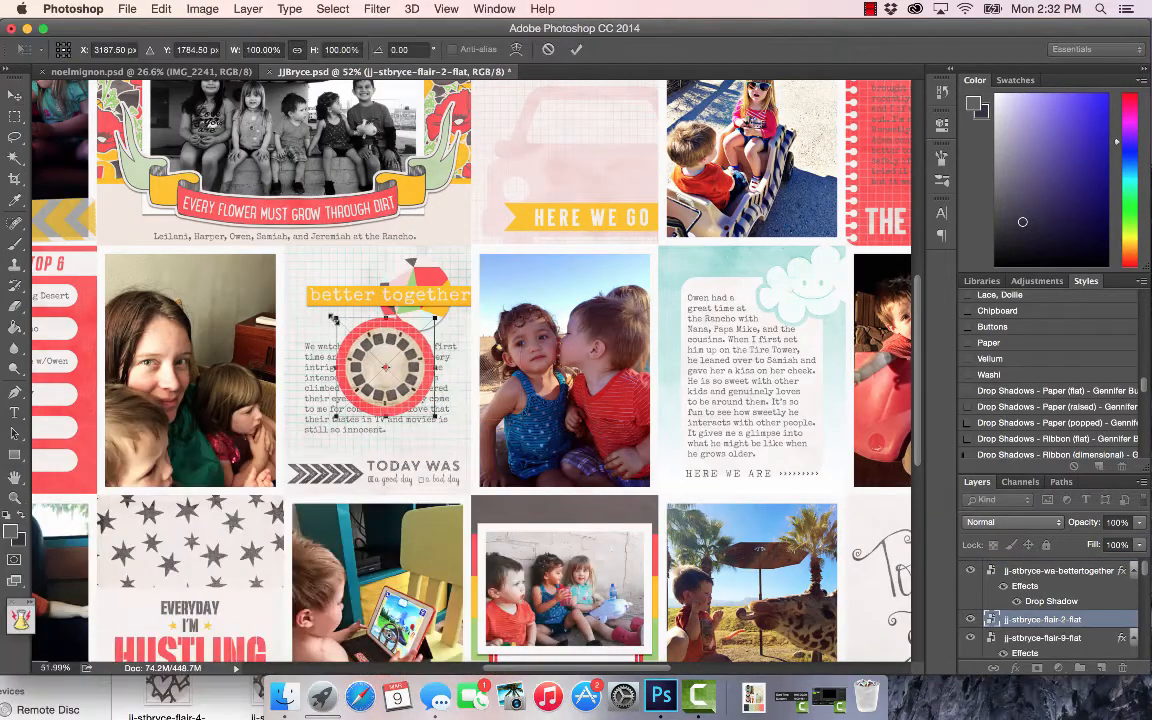
{"action": "left_click_drag", "start_coordinate": [334, 319], "coordinate": [361, 344]}
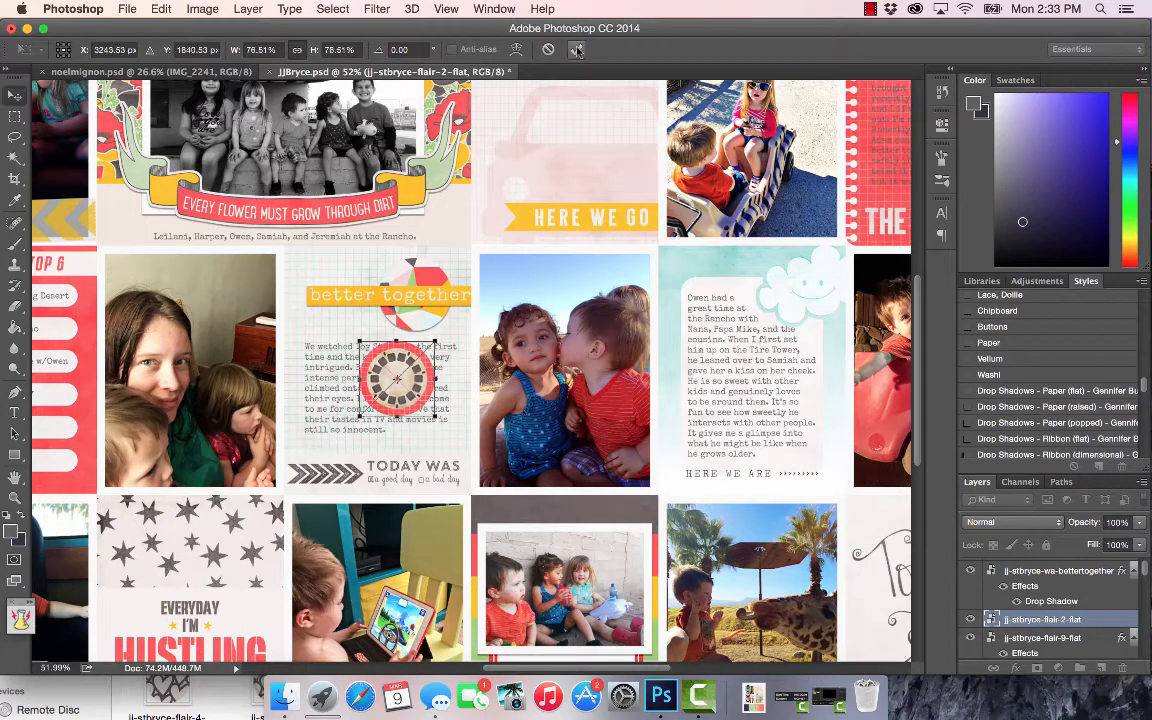
{"action": "left_click_drag", "start_coordinate": [399, 381], "coordinate": [418, 297]}
{"action": "key", "text": "Return"}
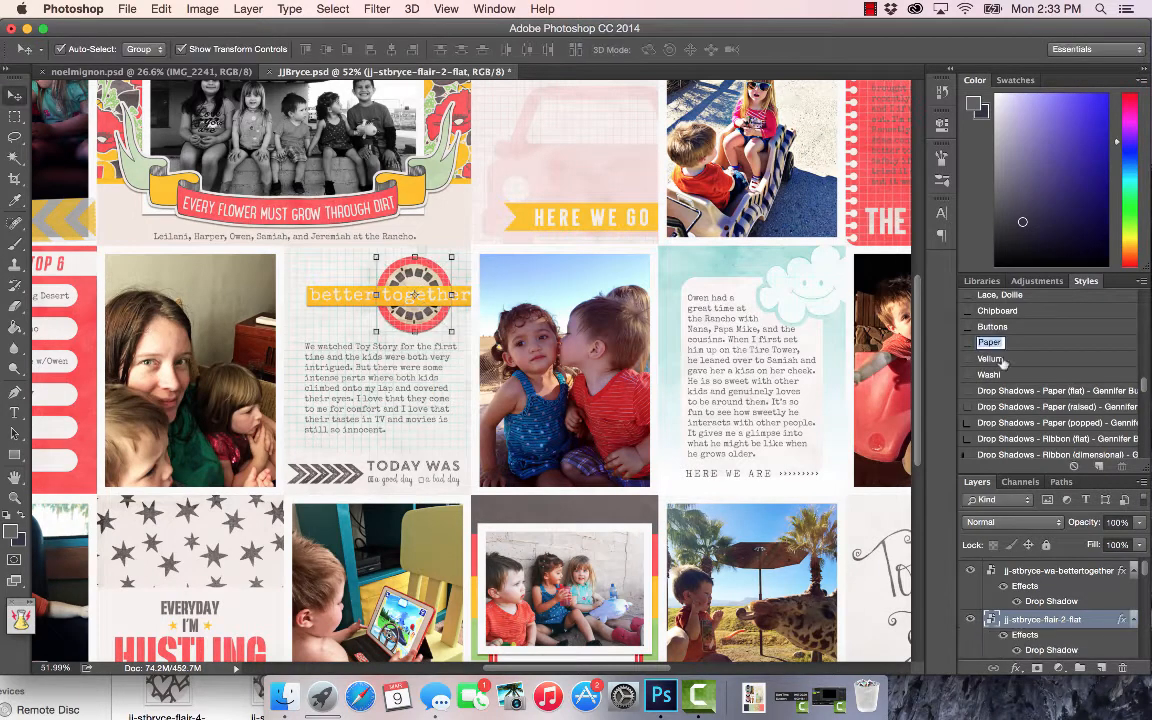
{"action": "right_click", "coordinate": [1065, 577]}
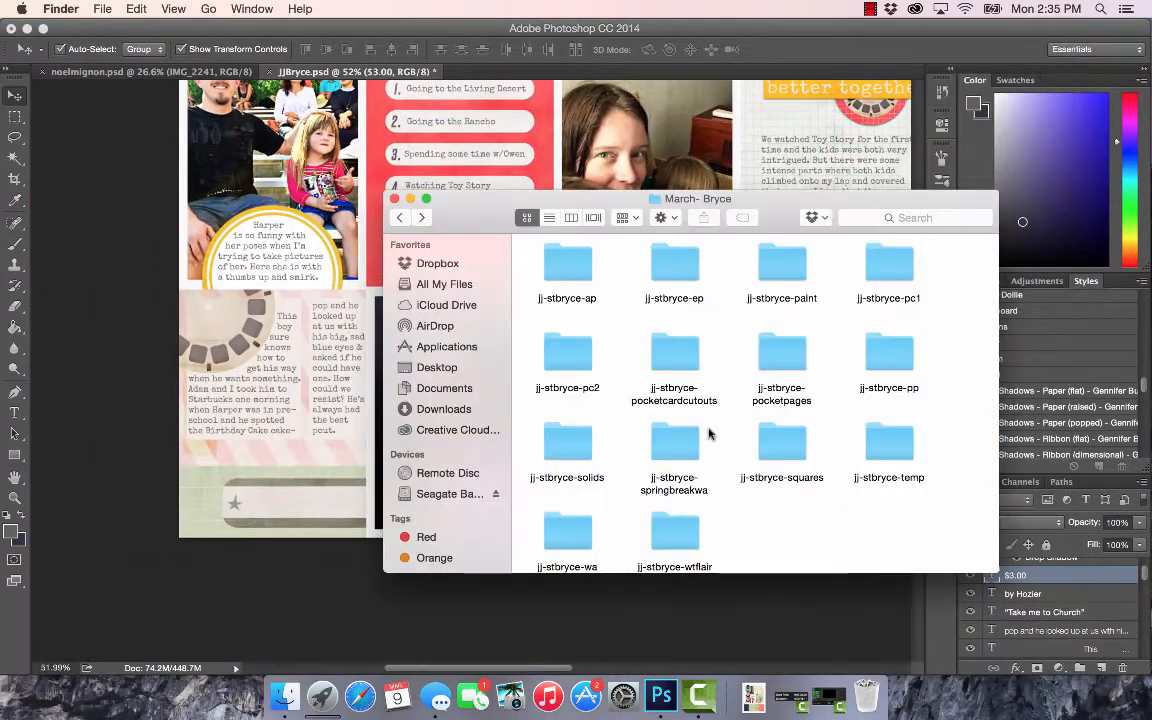
Step: Place the jj-stbryce-stamp-today word art, scale it to about 61% and position it on the green strip below the film-reel card's journaling
{"action": "double_click", "coordinate": [710, 432]}
{"action": "left_click_drag", "start_coordinate": [675, 450], "coordinate": [472, 372]}
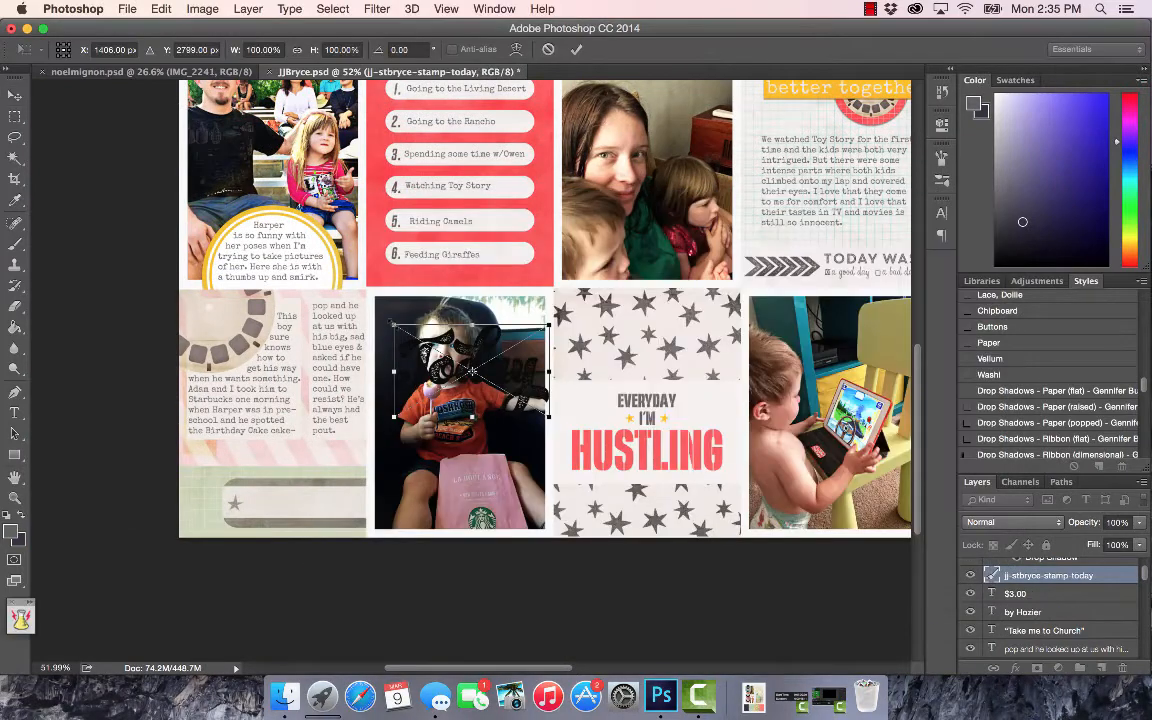
{"action": "left_click_drag", "start_coordinate": [394, 325], "coordinate": [282, 503]}
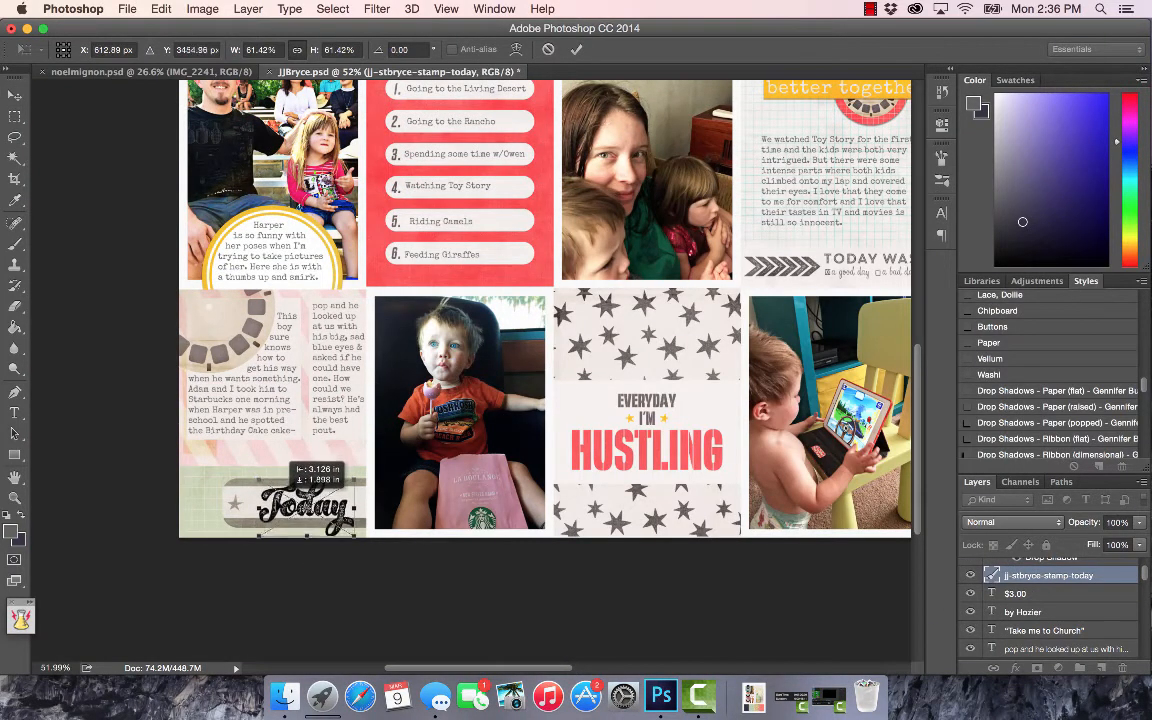
{"action": "left_click_drag", "start_coordinate": [355, 536], "coordinate": [347, 531]}
{"action": "left_click", "coordinate": [576, 49]}
{"action": "left_click_drag", "start_coordinate": [304, 494], "coordinate": [309, 492]}
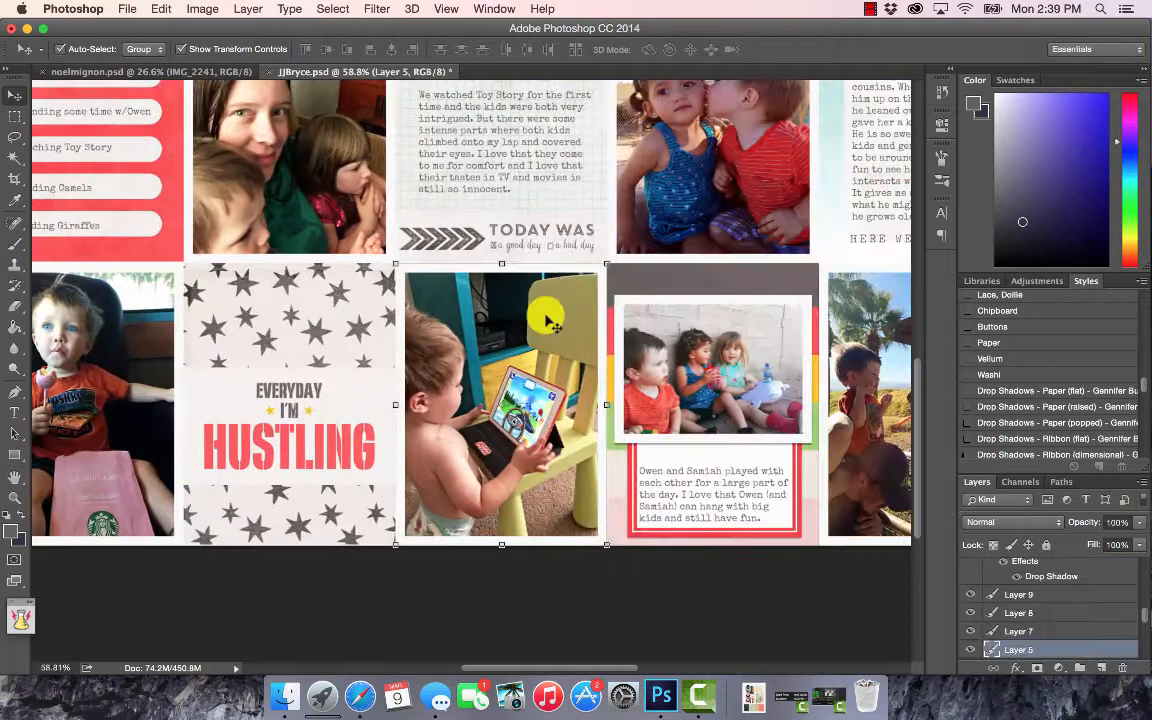
Step: Start a white caption on the iPad photo with the boy's name followed by "has started" and reposition it over the dark area
{"action": "left_click", "coordinate": [14, 412]}
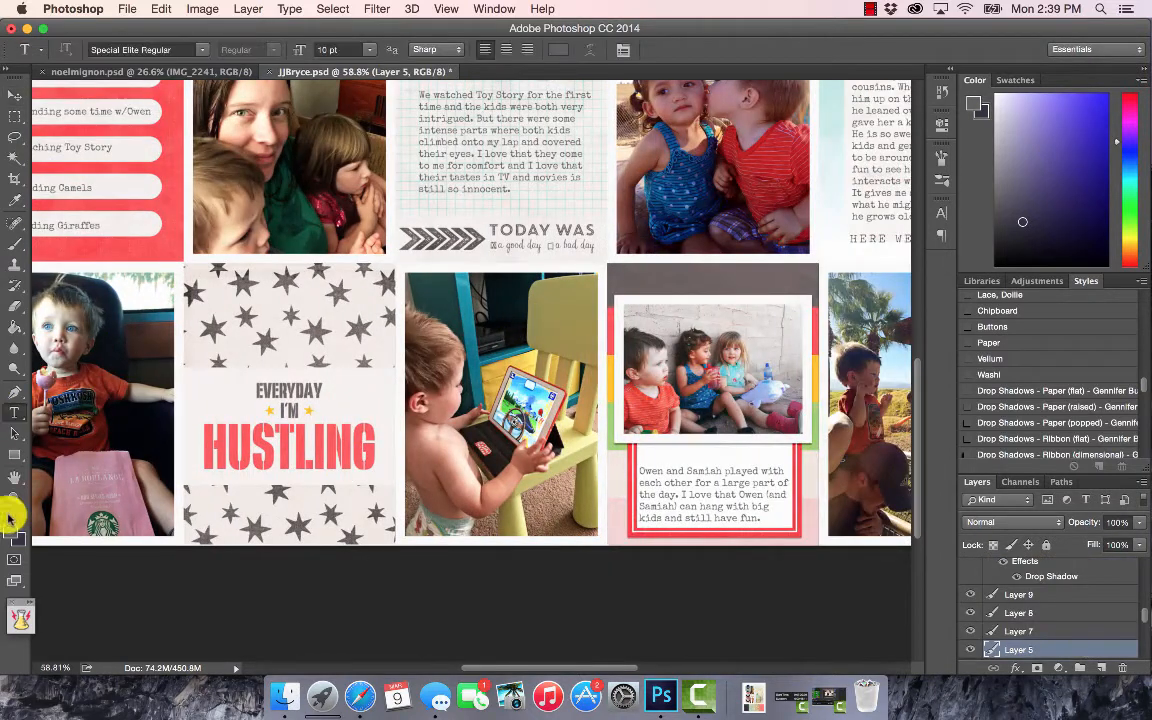
{"action": "left_click", "coordinate": [517, 293]}
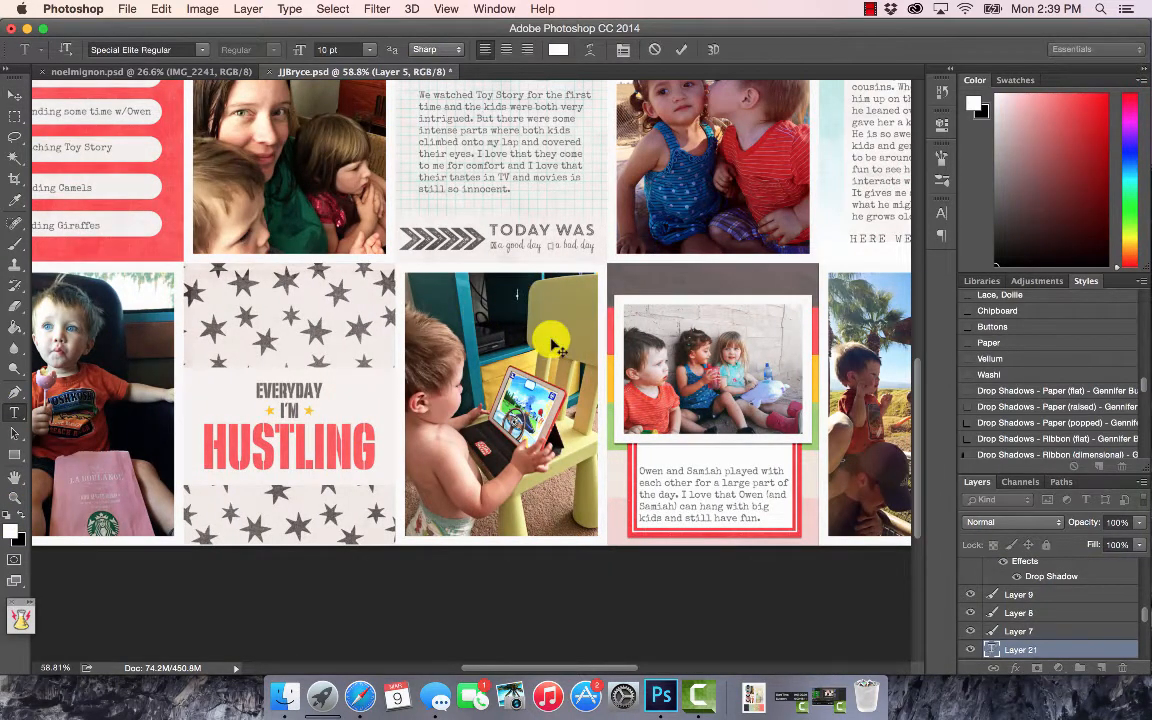
{"action": "left_click", "coordinate": [680, 52]}
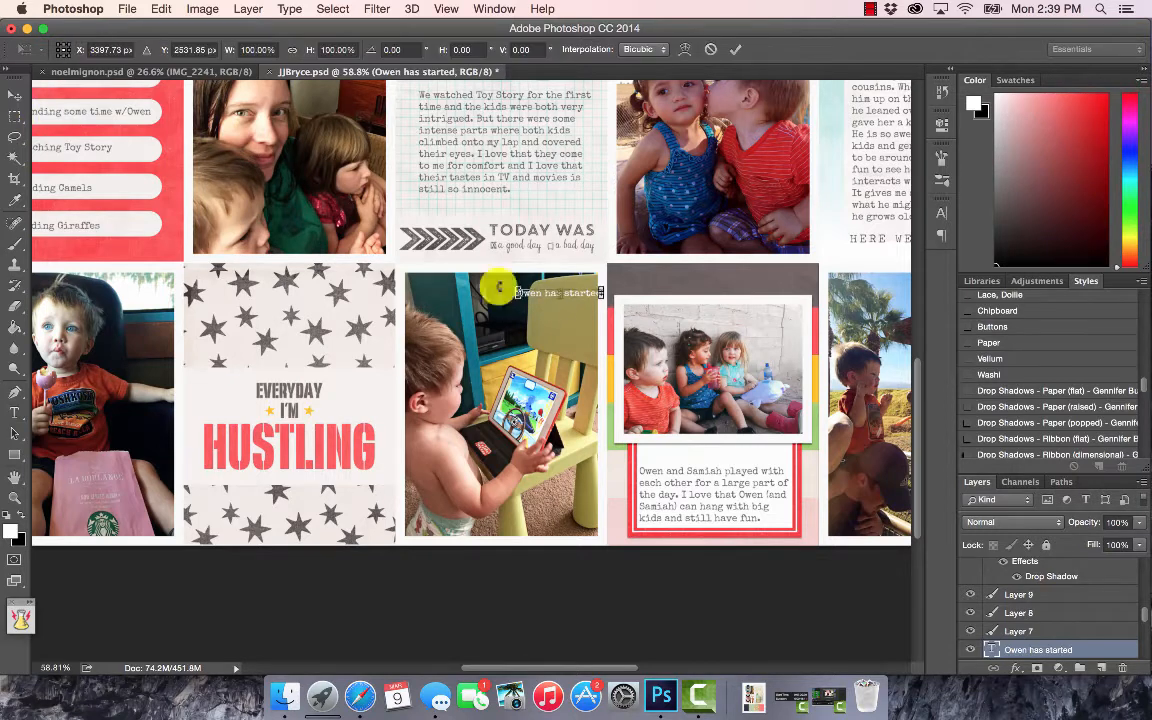
{"action": "key", "text": "ctrl+t"}
{"action": "left_click_drag", "start_coordinate": [496, 285], "coordinate": [518, 295]}
{"action": "left_click", "coordinate": [735, 49]}
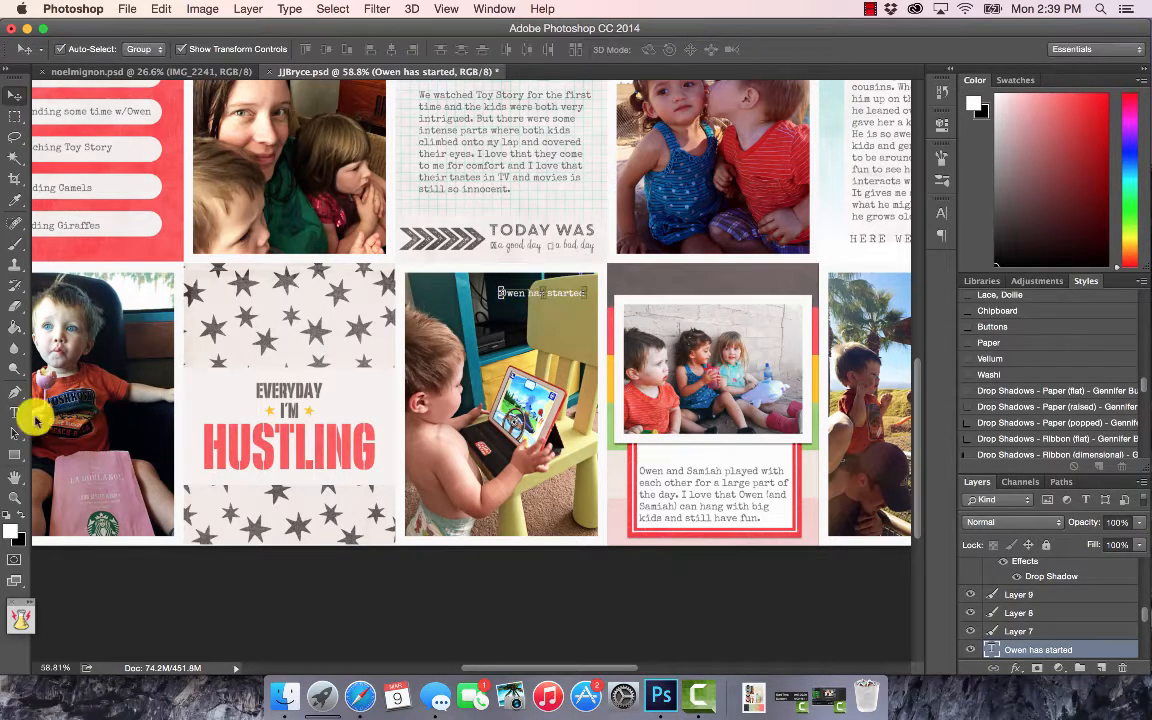
Step: Complete the caption with "to become more interested in playing games on the iPad.", right-align it and move it to the photo's upper right corner
{"action": "left_click", "coordinate": [14, 412]}
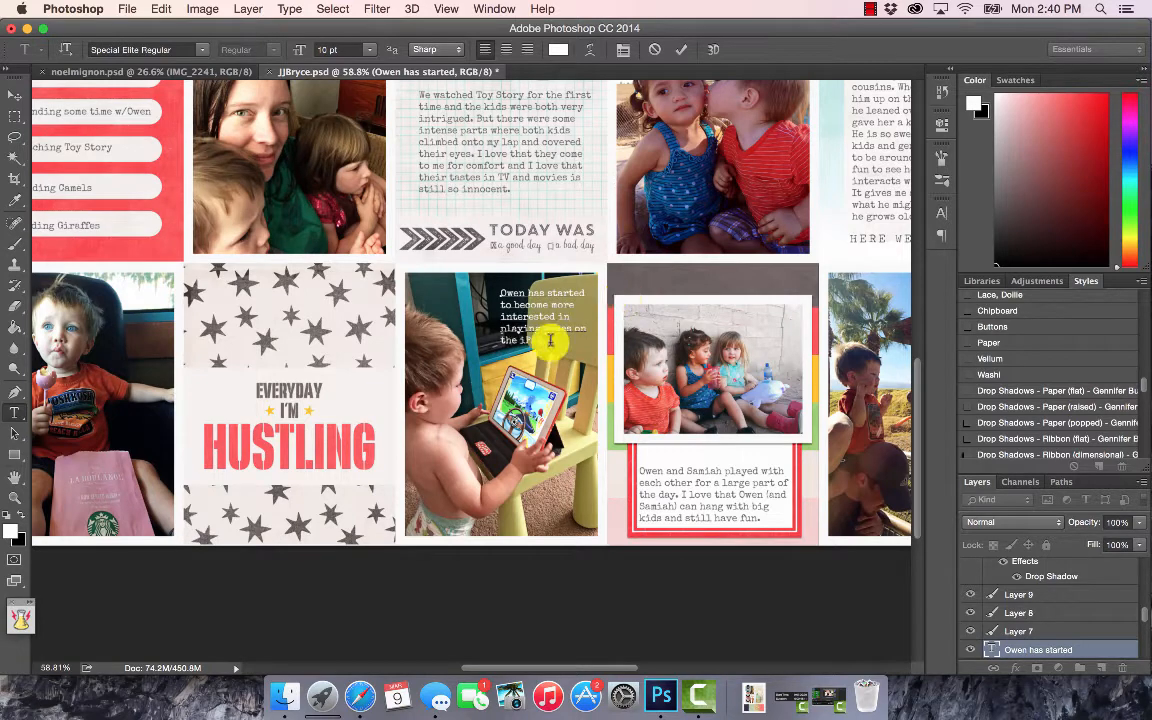
{"action": "left_click", "coordinate": [527, 49]}
{"action": "left_click", "coordinate": [680, 49]}
{"action": "key", "text": "v"}
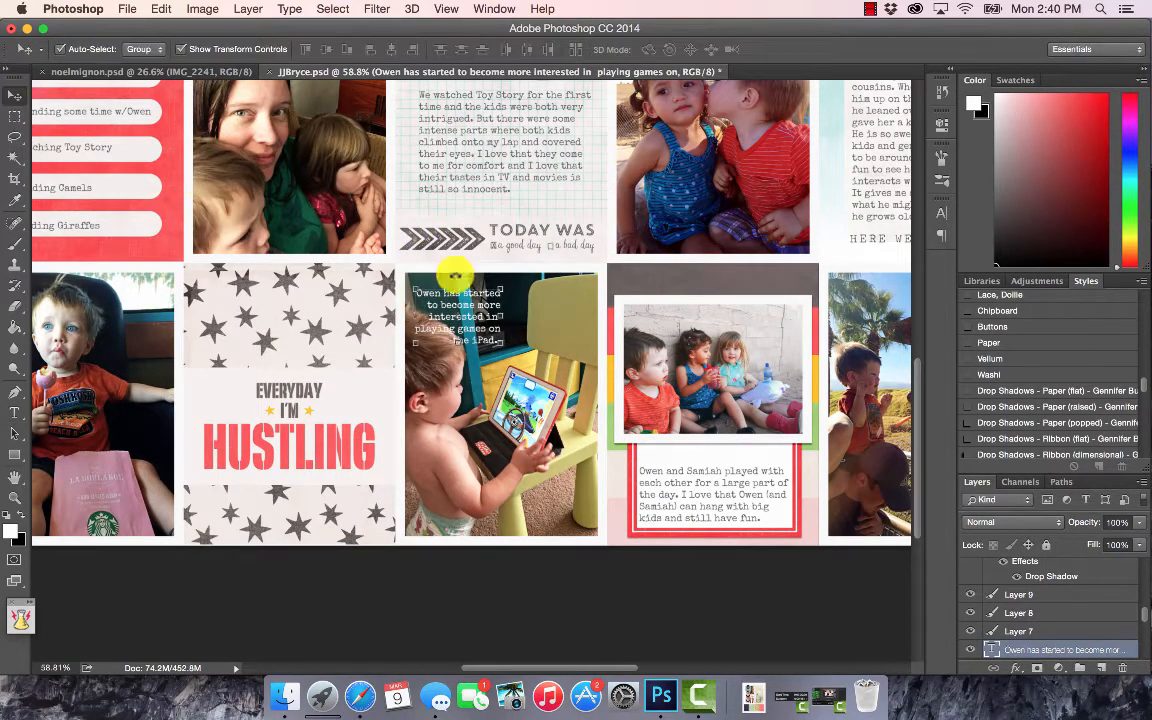
{"action": "left_click_drag", "start_coordinate": [462, 304], "coordinate": [553, 314]}
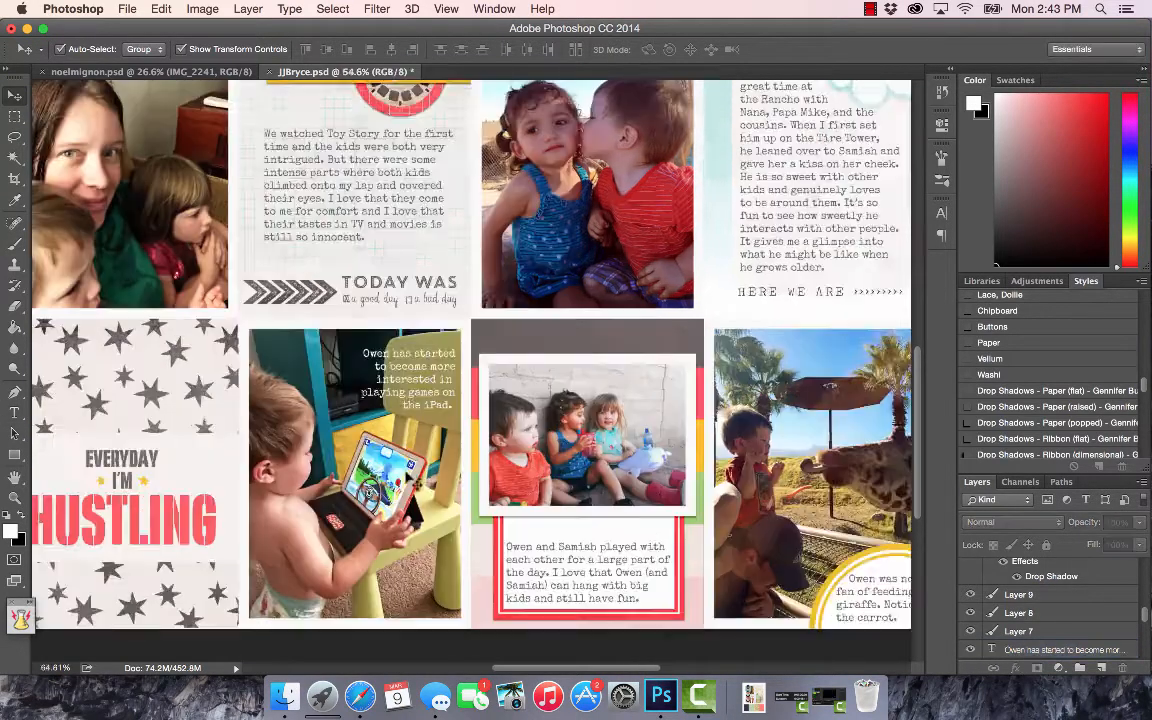
Step: Place the jj-stbryce-wa-bestfriends word art, scale it to about 72% and position it between the three-children photo and the red-framed tag's journaling
{"action": "scroll", "coordinate": [418, 487], "scroll_direction": "down", "scroll_amount": 4}
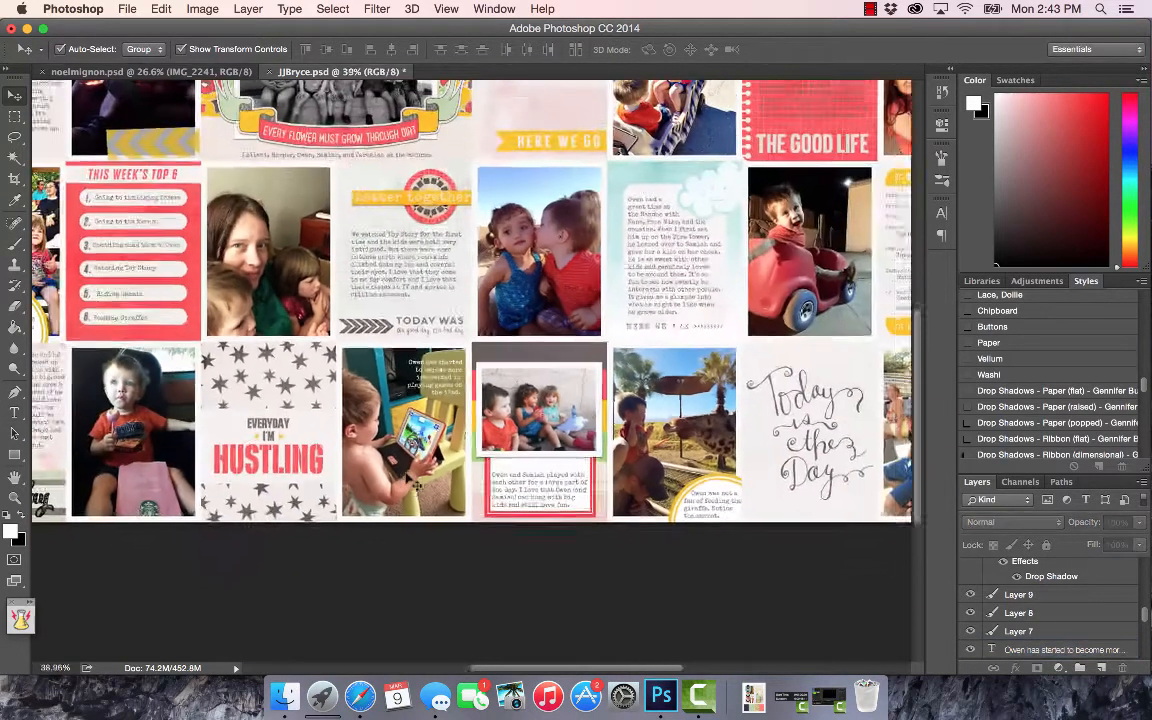
{"action": "scroll", "coordinate": [418, 487], "scroll_direction": "down", "scroll_amount": 3}
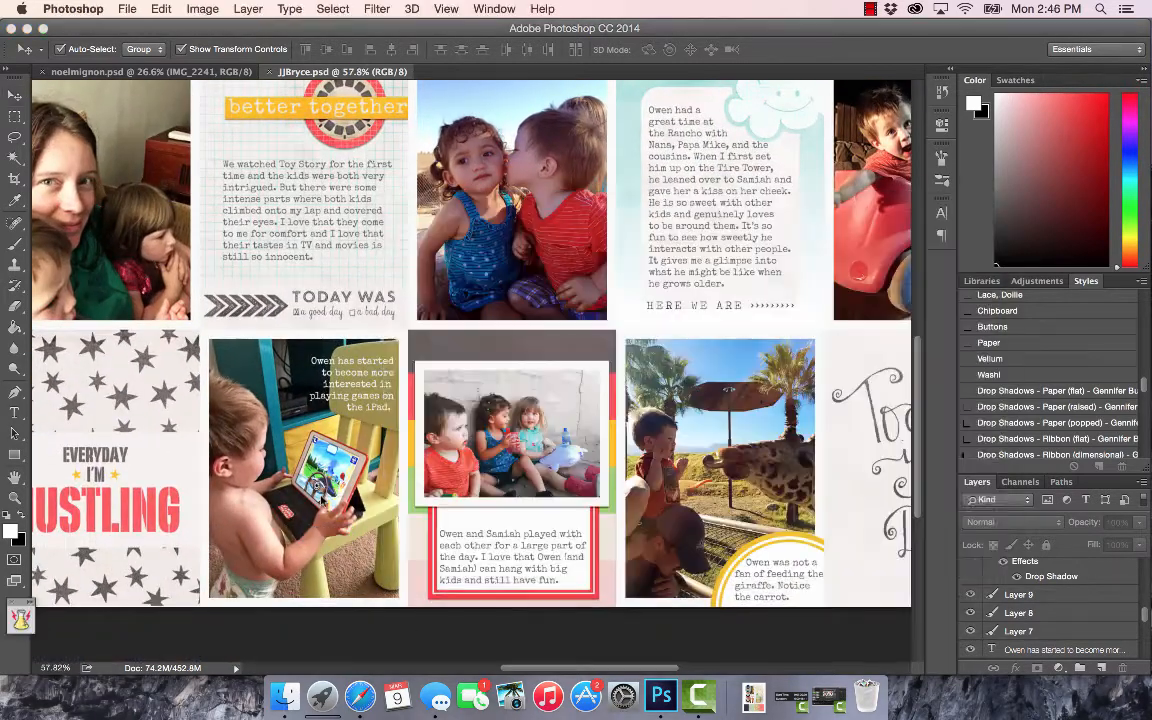
{"action": "left_click_drag", "start_coordinate": [377, 338], "coordinate": [430, 356]}
{"action": "key", "text": "Return"}
{"action": "left_click_drag", "start_coordinate": [527, 368], "coordinate": [543, 485]}
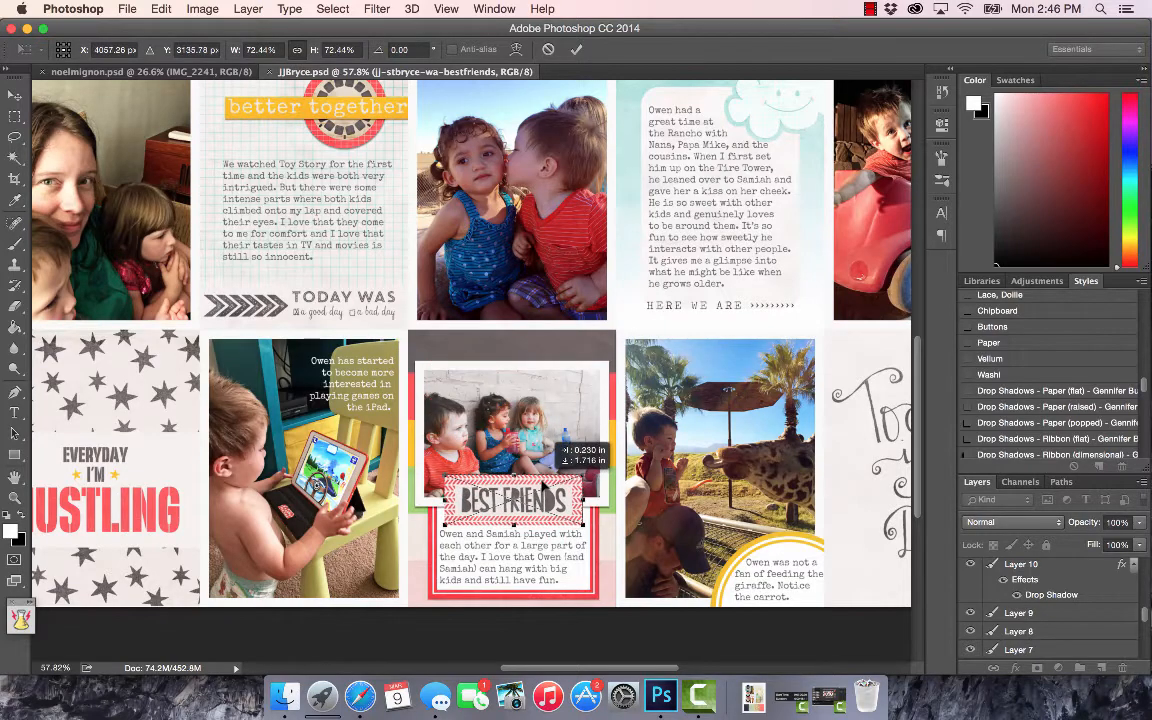
{"action": "key", "text": "Return"}
{"action": "left_click", "coordinate": [870, 9]}
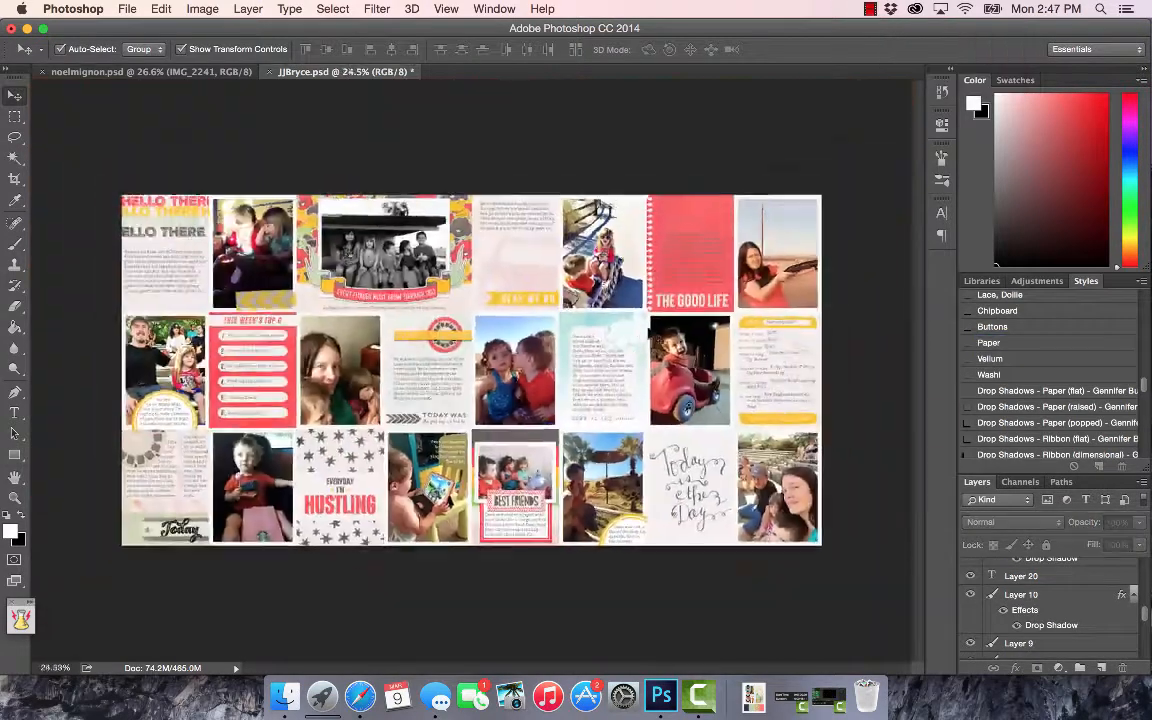
{"action": "key", "text": "super+equal"}
{"action": "scroll", "coordinate": [715, 272], "scroll_direction": "right", "scroll_amount": 3}
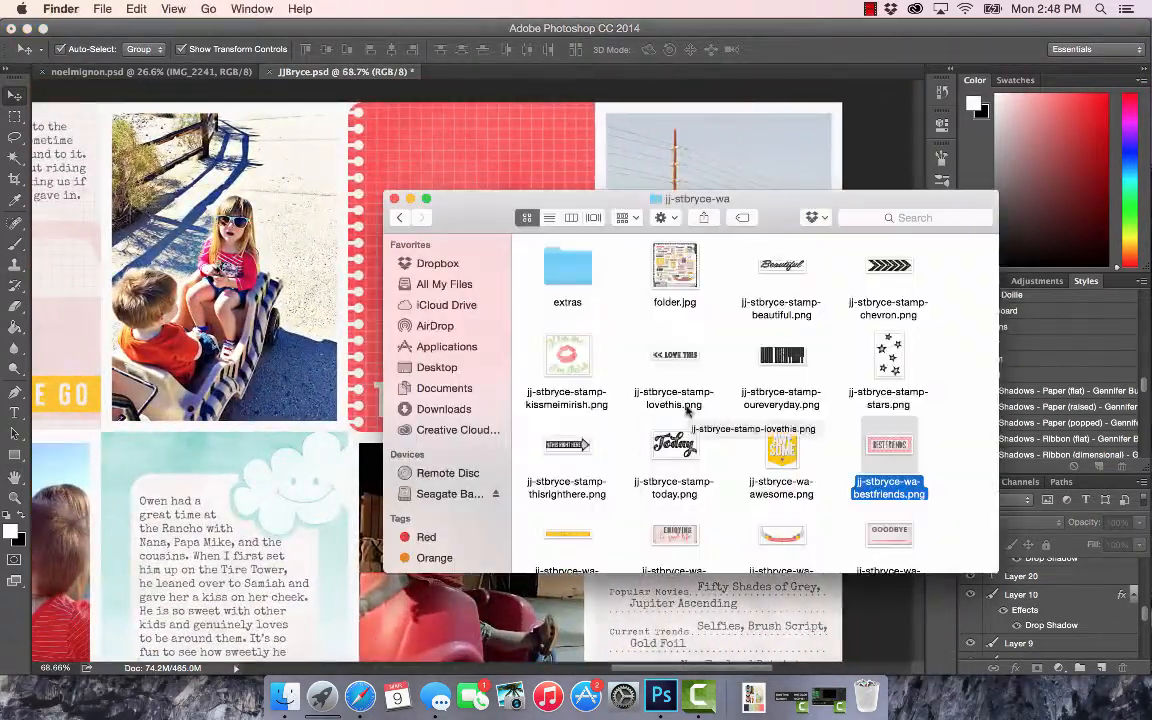
{"action": "scroll", "coordinate": [584, 457], "scroll_direction": "down", "scroll_amount": 3}
{"action": "left_click", "coordinate": [571, 358]}
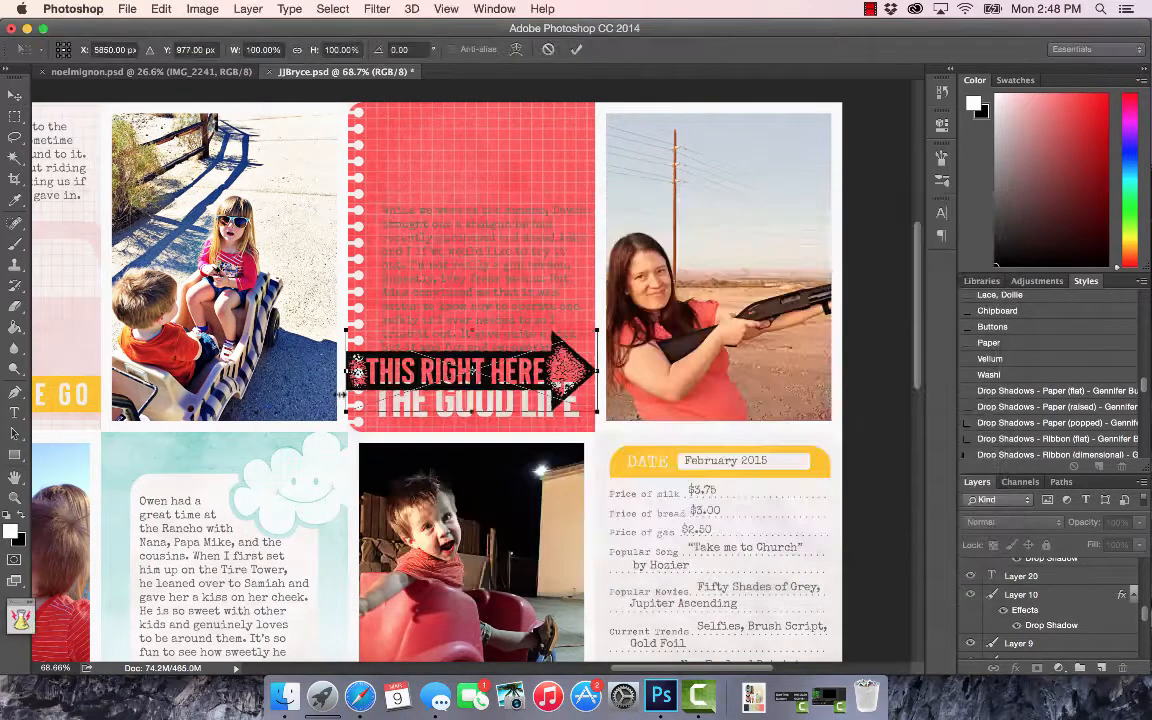
{"action": "left_click_drag", "start_coordinate": [560, 348], "coordinate": [584, 131]}
{"action": "key", "text": "Escape"}
Step: Place the "priceless" word art from Finder at the upper right edge of the red "The Good Life" card
{"action": "left_click", "coordinate": [285, 697]}
{"action": "scroll", "coordinate": [755, 357], "scroll_direction": "down", "scroll_amount": 5}
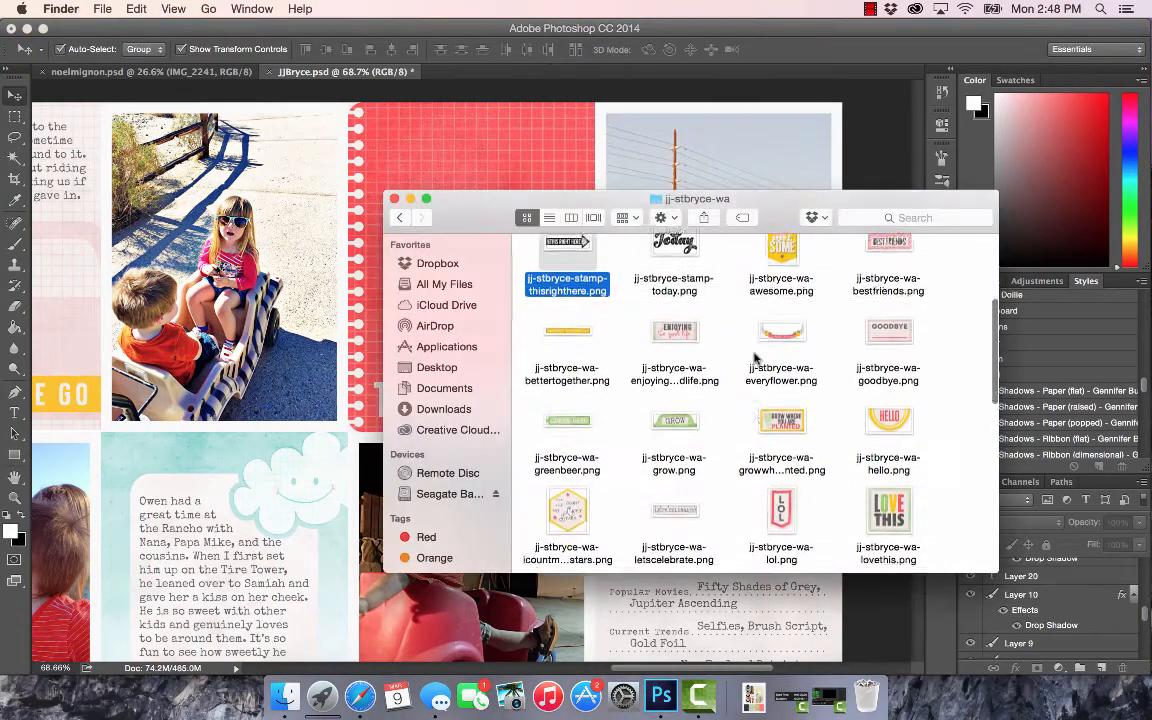
{"action": "scroll", "coordinate": [755, 357], "scroll_direction": "down", "scroll_amount": 5}
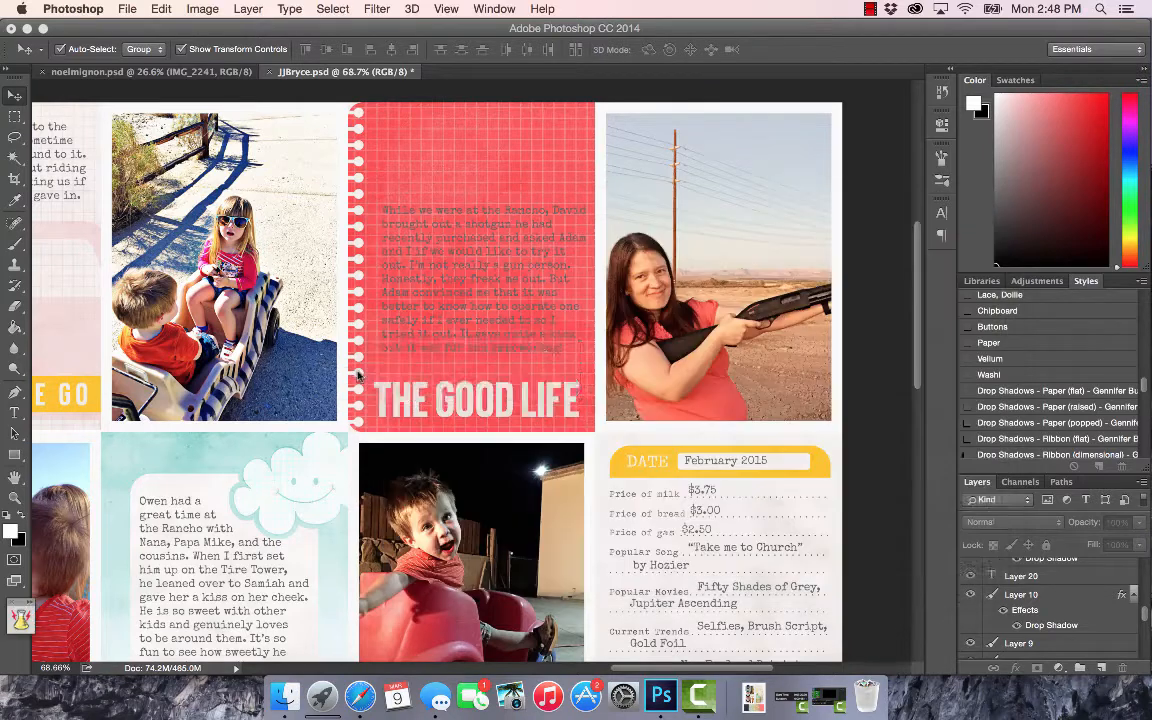
{"action": "key", "text": "Return"}
{"action": "left_click_drag", "start_coordinate": [487, 354], "coordinate": [532, 117]}
{"action": "left_click", "coordinate": [602, 126]}
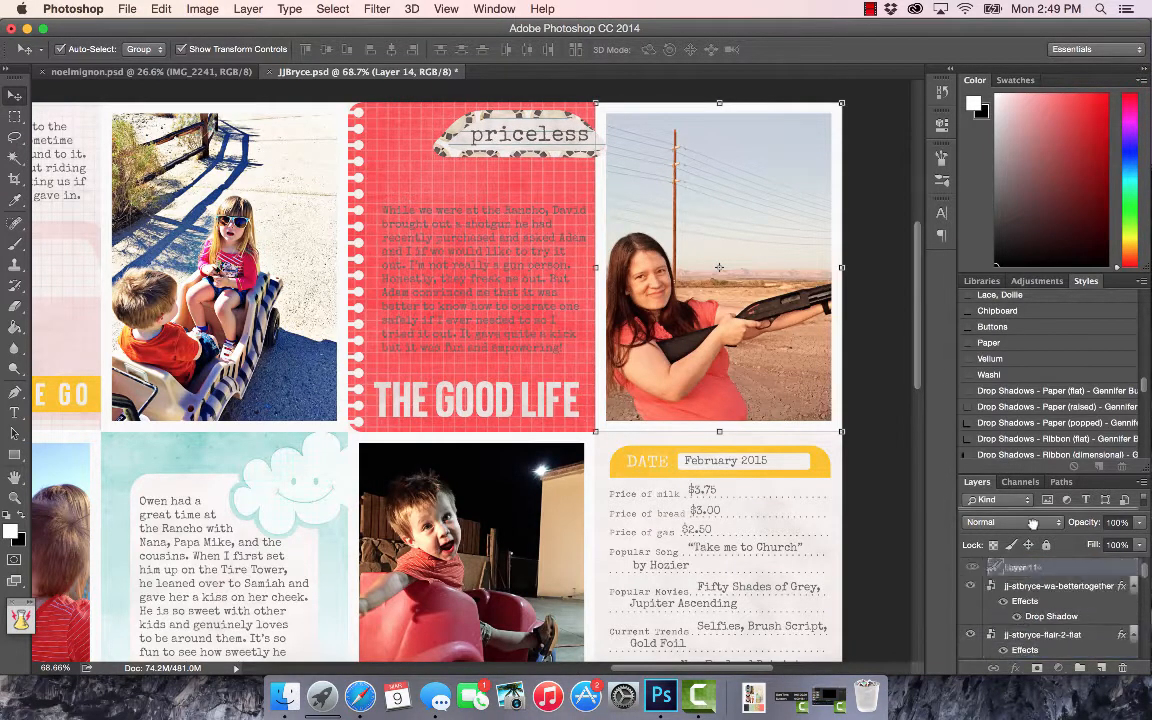
Step: Apply the Paper layer style to the "priceless" word art on the red card
{"action": "key", "text": "super+t"}
{"action": "left_click", "coordinate": [740, 50]}
{"action": "left_click", "coordinate": [560, 122]}
{"action": "left_click", "coordinate": [989, 343]}
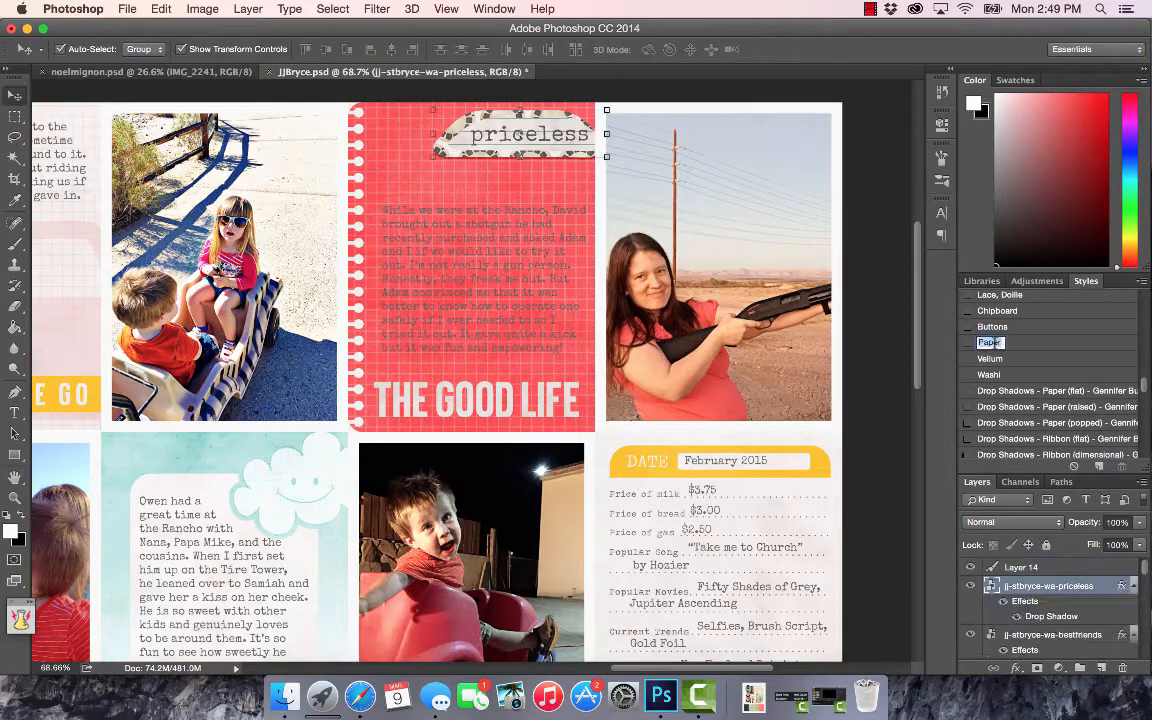
Step: Place the yellow jj-stbryce-wt-2 tape from the jj-stbryce-wtflair folder on the red card and resize it below the "priceless" word art
{"action": "left_click", "coordinate": [285, 696]}
{"action": "left_click", "coordinate": [400, 218]}
{"action": "double_click", "coordinate": [675, 535]}
{"action": "scroll", "coordinate": [706, 437], "scroll_direction": "down", "scroll_amount": 5}
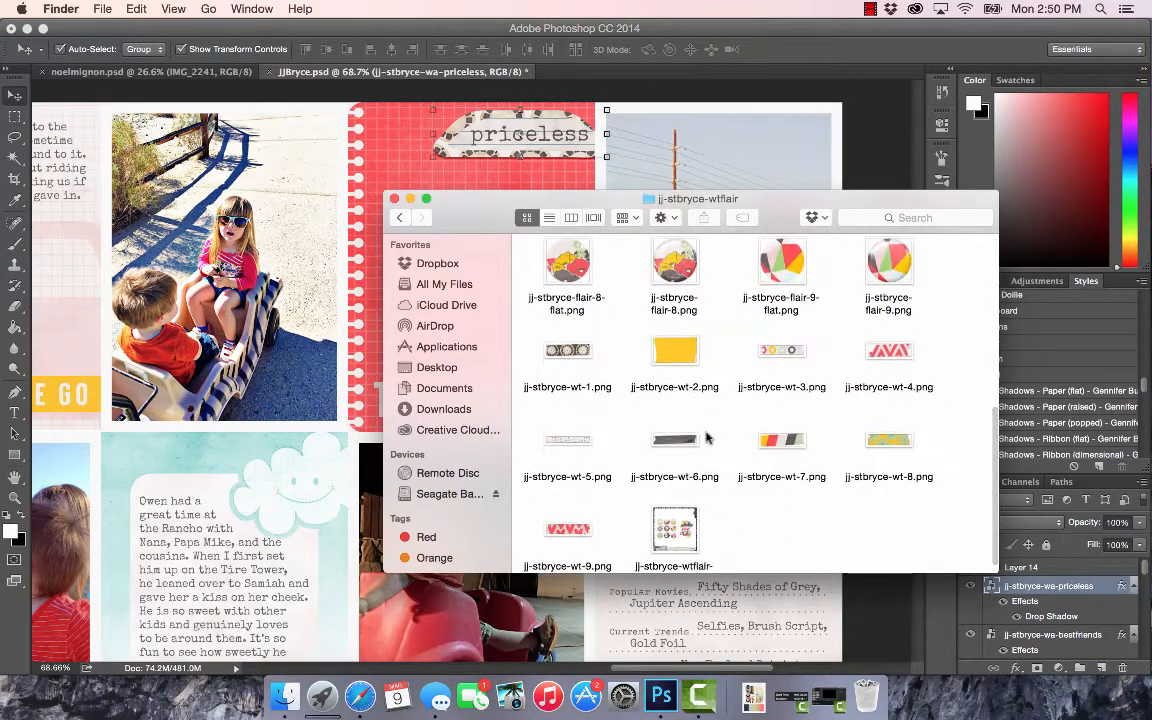
{"action": "left_click_drag", "start_coordinate": [682, 343], "coordinate": [352, 246]}
{"action": "left_click", "coordinate": [576, 50]}
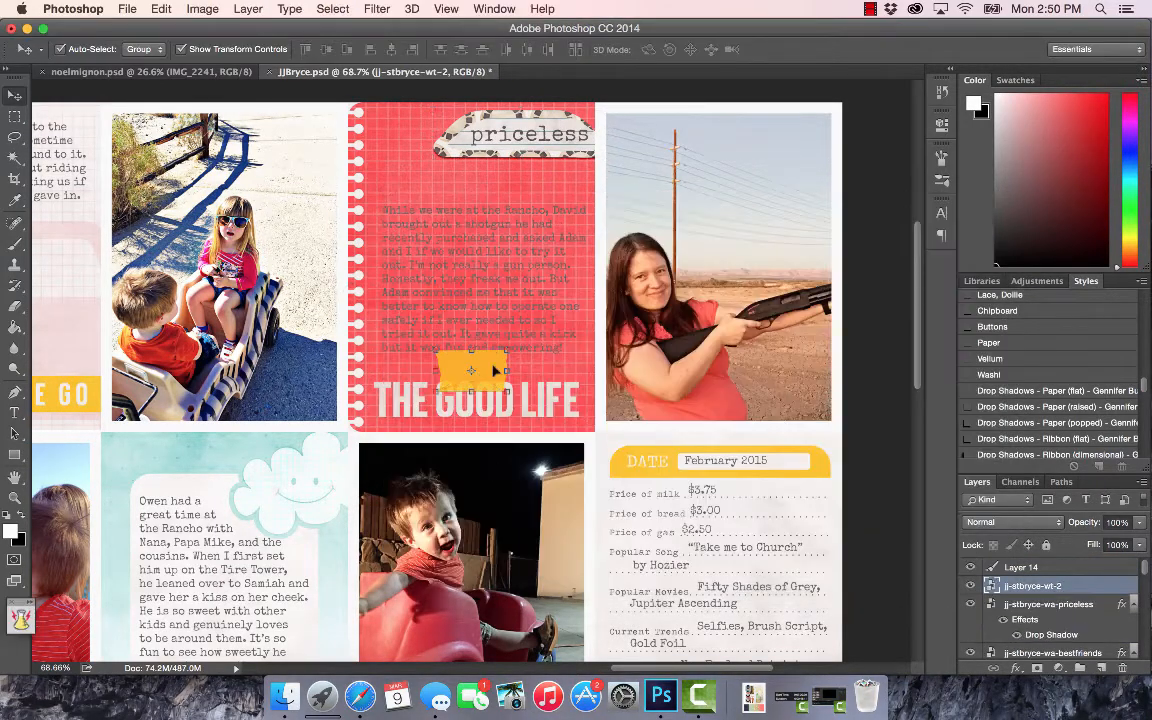
{"action": "key", "text": "super+t"}
{"action": "left_click_drag", "start_coordinate": [495, 368], "coordinate": [458, 164]}
{"action": "left_click", "coordinate": [576, 50]}
Step: Apply the "Mommyish - Washi Tape Shadow" style to the yellow tape and tuck it behind the "priceless" word art
{"action": "scroll", "coordinate": [1050, 370], "scroll_direction": "down", "scroll_amount": 10}
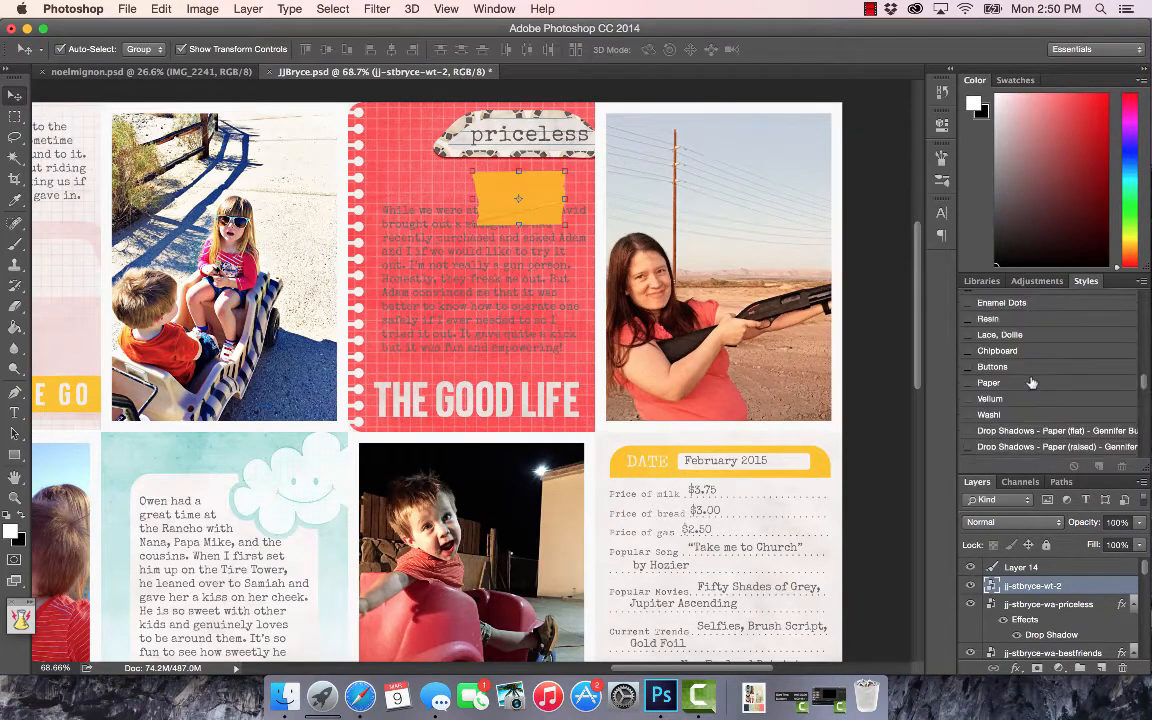
{"action": "left_click", "coordinate": [1040, 366]}
{"action": "left_click_drag", "start_coordinate": [537, 213], "coordinate": [550, 177]}
{"action": "key", "text": "super+["}
{"action": "key", "text": "super+t"}
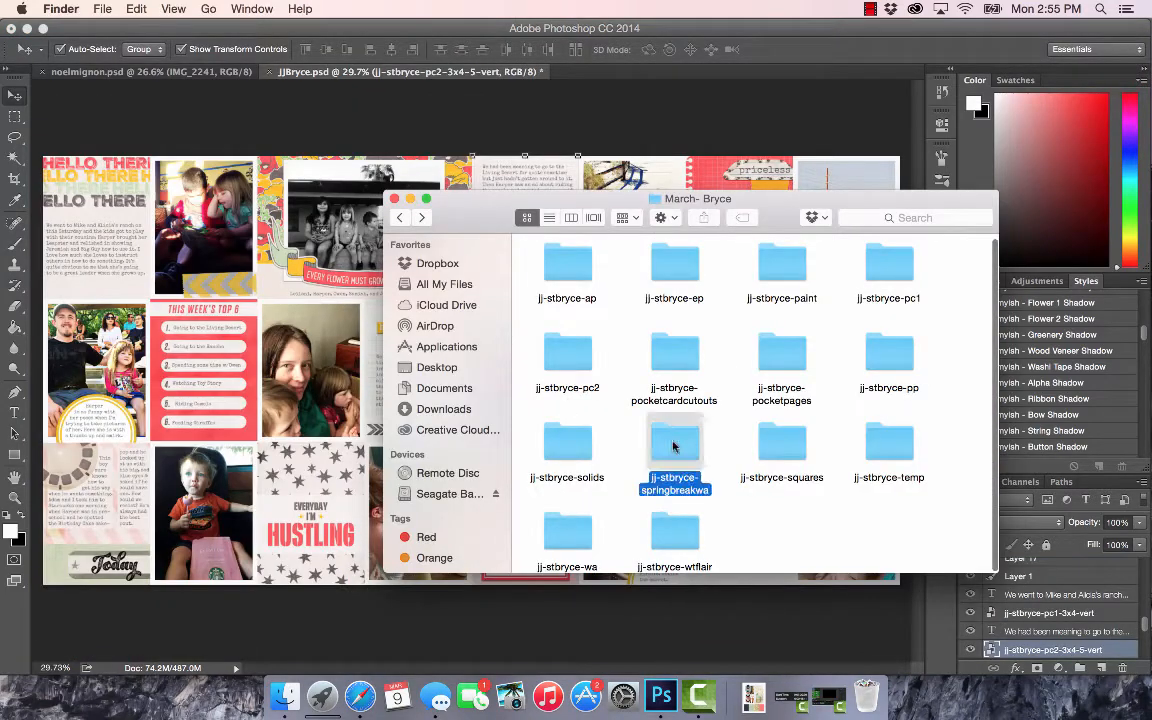
Step: Place the jj-stbryce-stamp-chevron stamp from the jj-stbryce-wa folder, scale it down and position it above the "HERE WE GO" banner
{"action": "double_click", "coordinate": [567, 537]}
{"action": "scroll", "coordinate": [748, 365], "scroll_direction": "up", "scroll_amount": 10}
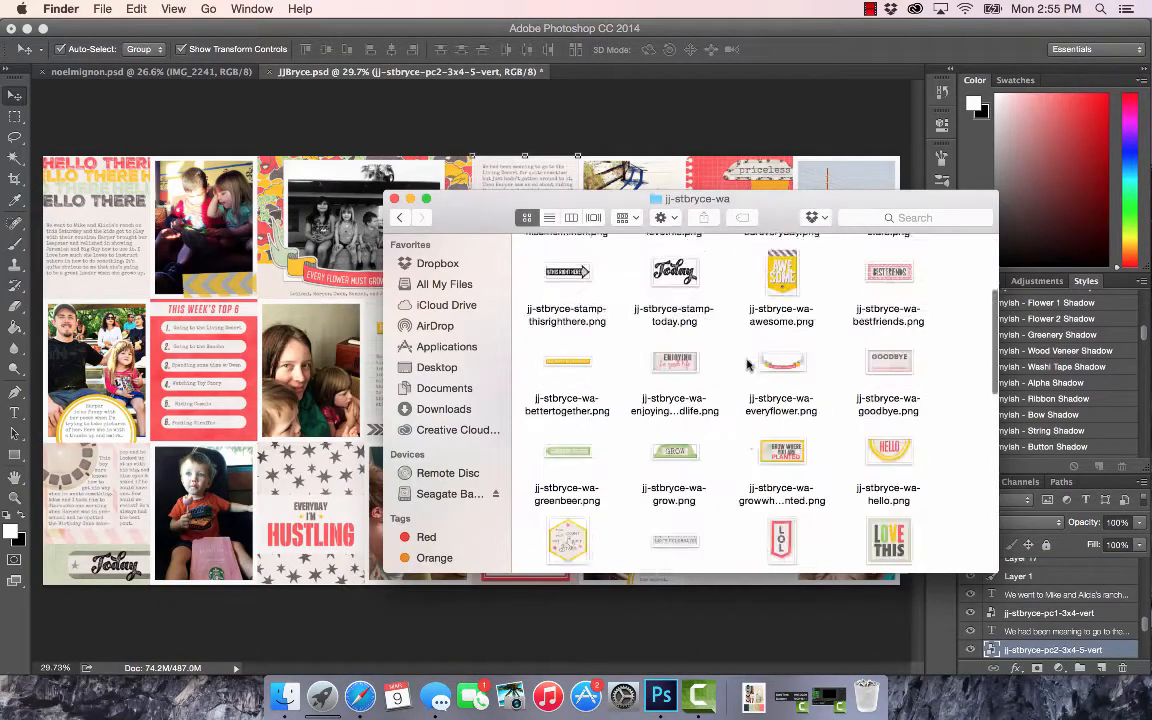
{"action": "left_click_drag", "start_coordinate": [818, 257], "coordinate": [440, 370]}
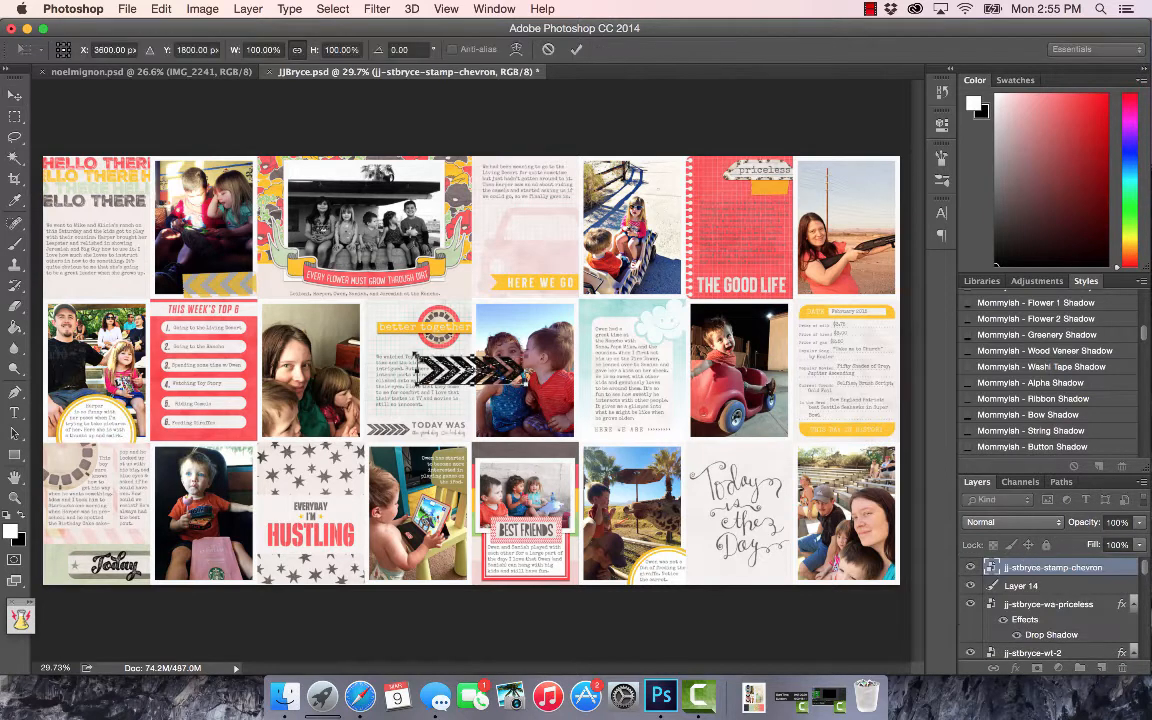
{"action": "left_click_drag", "start_coordinate": [415, 354], "coordinate": [464, 369]}
{"action": "key", "text": "Return"}
{"action": "left_click_drag", "start_coordinate": [496, 380], "coordinate": [546, 231]}
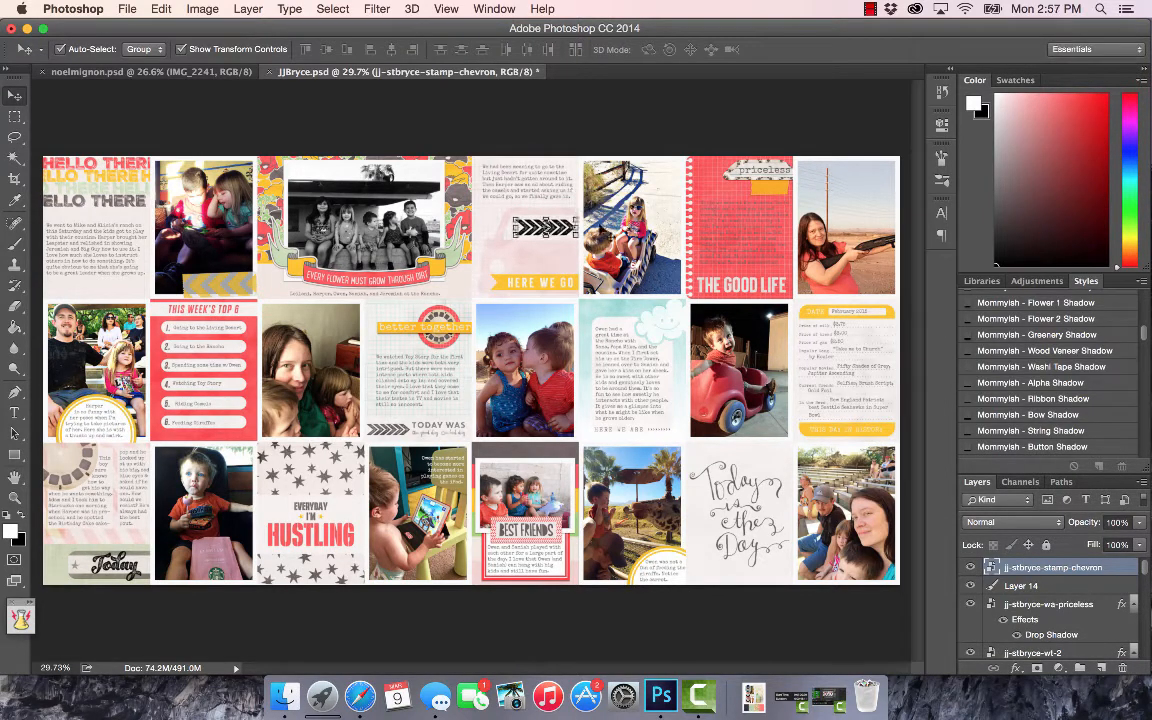
{"action": "left_click", "coordinate": [680, 103]}
Step: Try the "This is what happy looks like" word art from jj-stbryce-ep at about 73% in the bleachers photo's upper right corner
{"action": "key", "text": "super+Tab"}
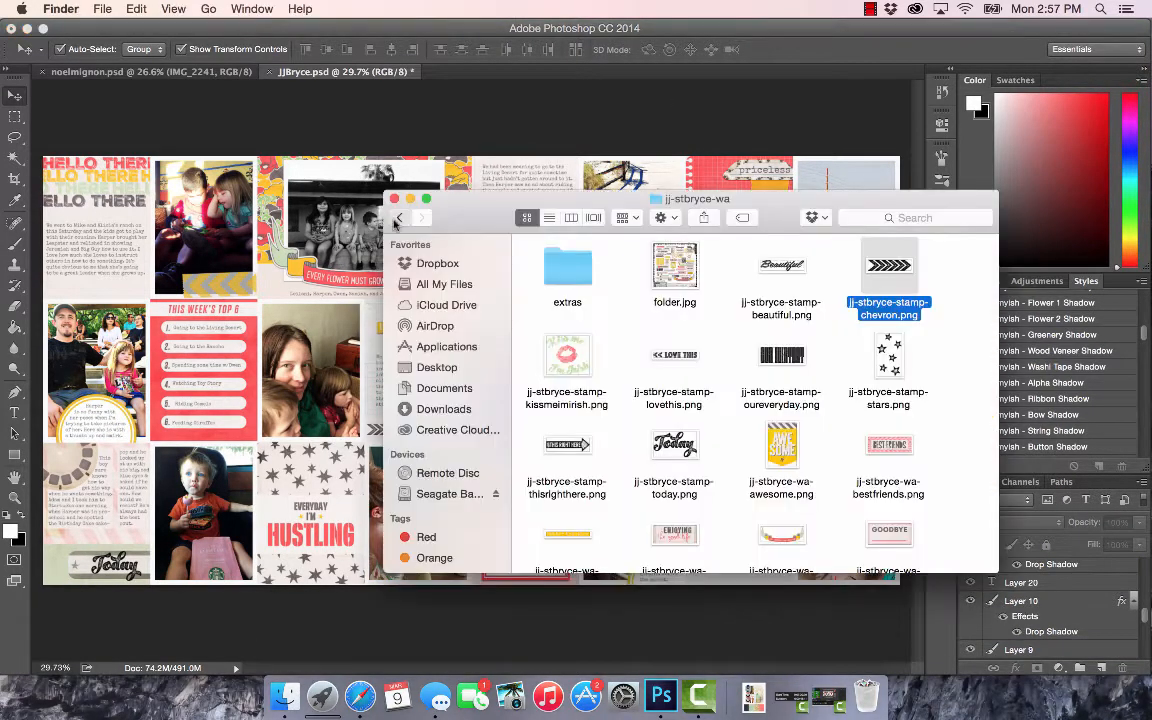
{"action": "scroll", "coordinate": [749, 372], "scroll_direction": "down", "scroll_amount": 10}
{"action": "scroll", "coordinate": [751, 373], "scroll_direction": "down", "scroll_amount": 3}
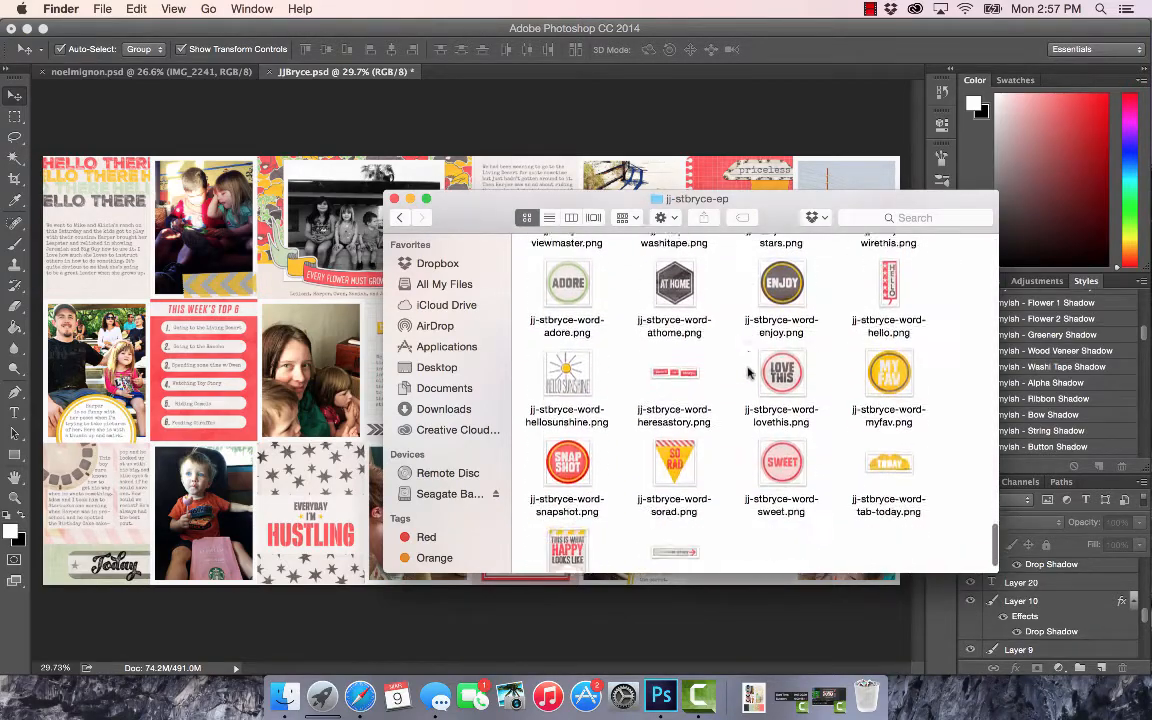
{"action": "left_click_drag", "start_coordinate": [568, 528], "coordinate": [811, 492]}
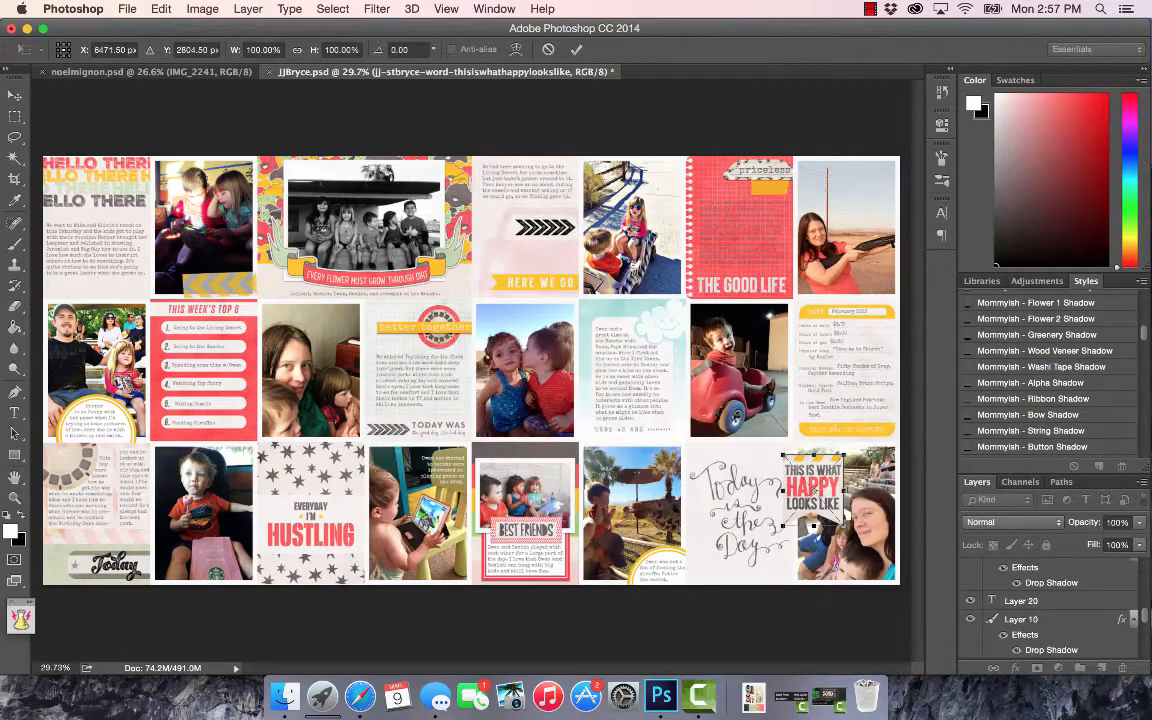
{"action": "scroll", "coordinate": [811, 492], "scroll_direction": "up", "scroll_amount": 6}
{"action": "left_click_drag", "start_coordinate": [702, 373], "coordinate": [818, 340]}
{"action": "scroll", "coordinate": [818, 340], "scroll_direction": "down", "scroll_amount": 3}
{"action": "left_click_drag", "start_coordinate": [675, 326], "coordinate": [685, 330]}
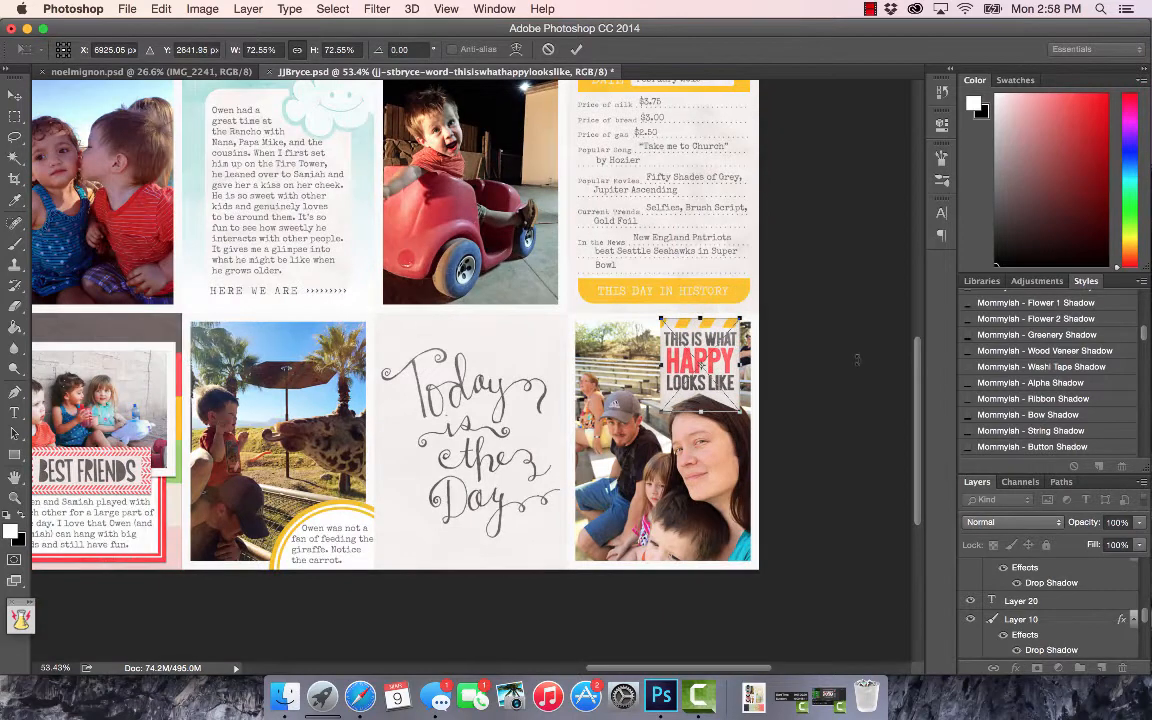
{"action": "key", "text": "Return"}
Step: Place the jj-stbryce-word-tab-today tab, scale it to about 60% by 68% and position it in the bleachers photo's upper right corner
{"action": "left_click", "coordinate": [283, 697]}
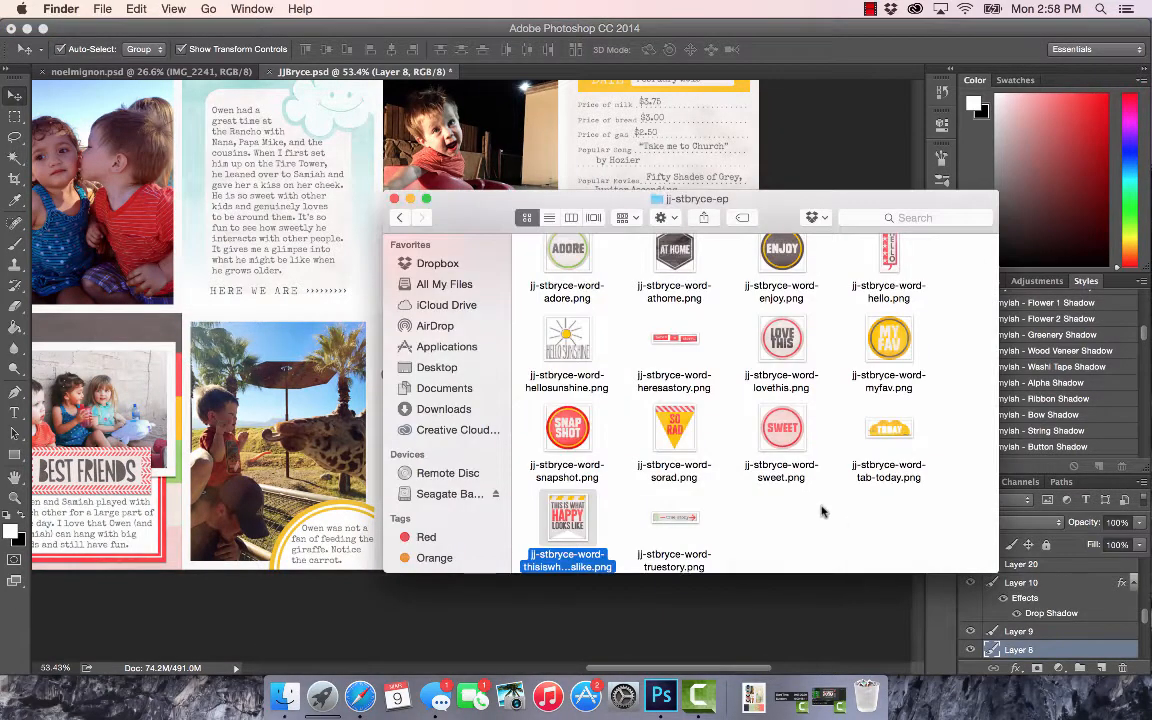
{"action": "left_click_drag", "start_coordinate": [889, 430], "coordinate": [556, 345]}
{"action": "key", "text": "Return"}
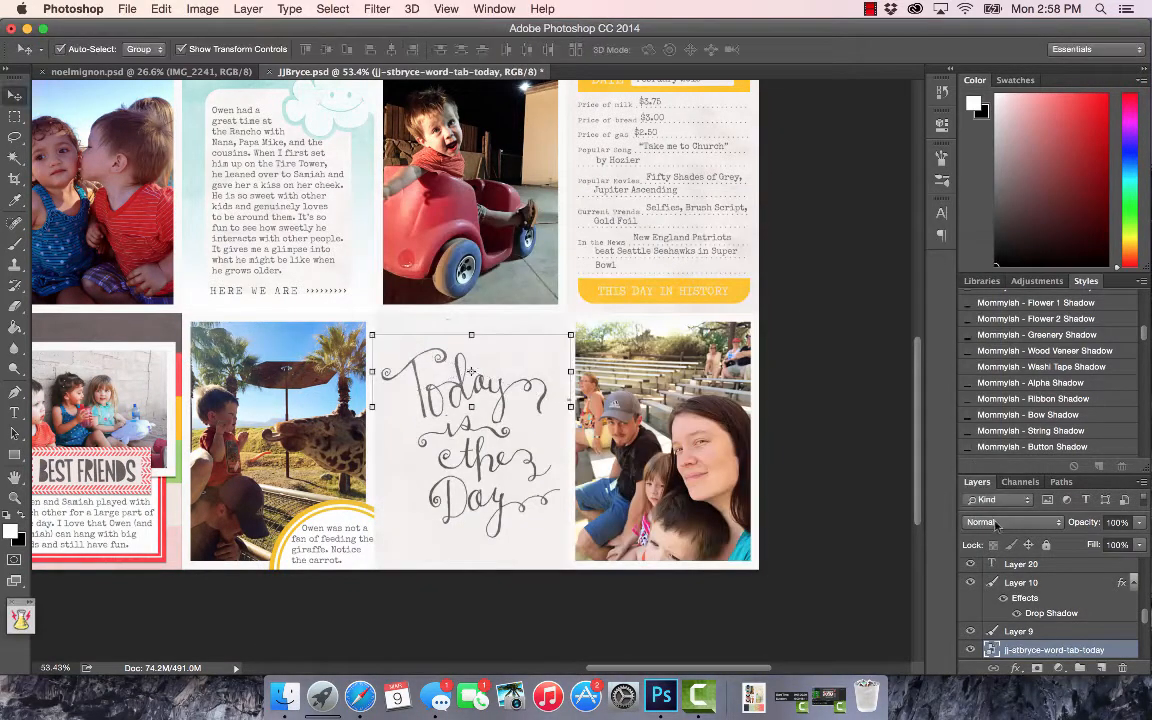
{"action": "left_click_drag", "start_coordinate": [1044, 650], "coordinate": [1044, 574]}
{"action": "left_click_drag", "start_coordinate": [388, 528], "coordinate": [254, 515]}
{"action": "left_click_drag", "start_coordinate": [504, 347], "coordinate": [702, 329]}
{"action": "left_click_drag", "start_coordinate": [568, 317], "coordinate": [647, 341]}
{"action": "left_click_drag", "start_coordinate": [694, 353], "coordinate": [680, 334]}
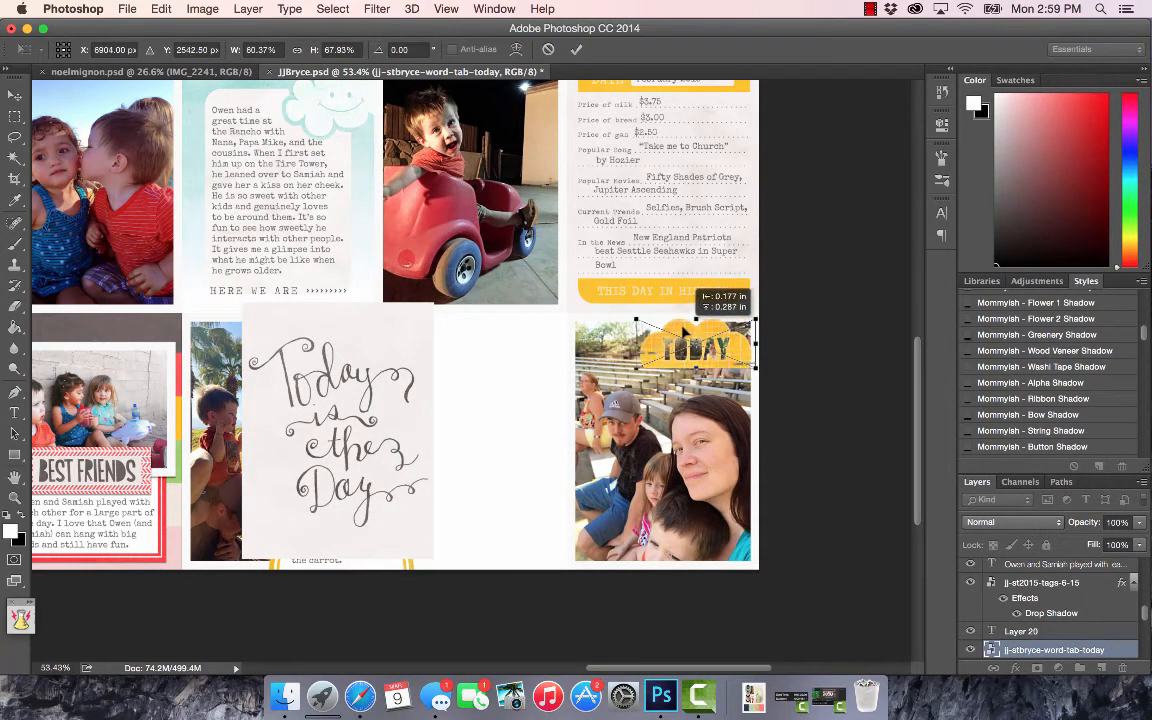
Step: Place the jj-stbryce-wt-4 washi tape from the jj-stbryce-wtflair folder into the layout near the "TODAY" tab
{"action": "left_click", "coordinate": [285, 696]}
{"action": "left_click", "coordinate": [400, 218]}
{"action": "double_click", "coordinate": [707, 535]}
{"action": "scroll", "coordinate": [743, 504], "scroll_direction": "down", "scroll_amount": 5}
{"action": "left_click_drag", "start_coordinate": [889, 340], "coordinate": [735, 347]}
{"action": "left_click_drag", "start_coordinate": [1144, 609], "coordinate": [1144, 612]}
{"action": "key", "text": "Return"}
Step: Position the red-and-white washi tape behind the "TODAY" tab and apply the "Mommyish - Washi Tape Shadow" style to it
{"action": "left_click_drag", "start_coordinate": [1035, 600], "coordinate": [1035, 627]}
{"action": "left_click_drag", "start_coordinate": [626, 365], "coordinate": [658, 354]}
{"action": "double_click", "coordinate": [1085, 367]}
Step: Apply the Paper layer style to the "TODAY" tab and nudge it into place over the washi tape
{"action": "left_click", "coordinate": [741, 355]}
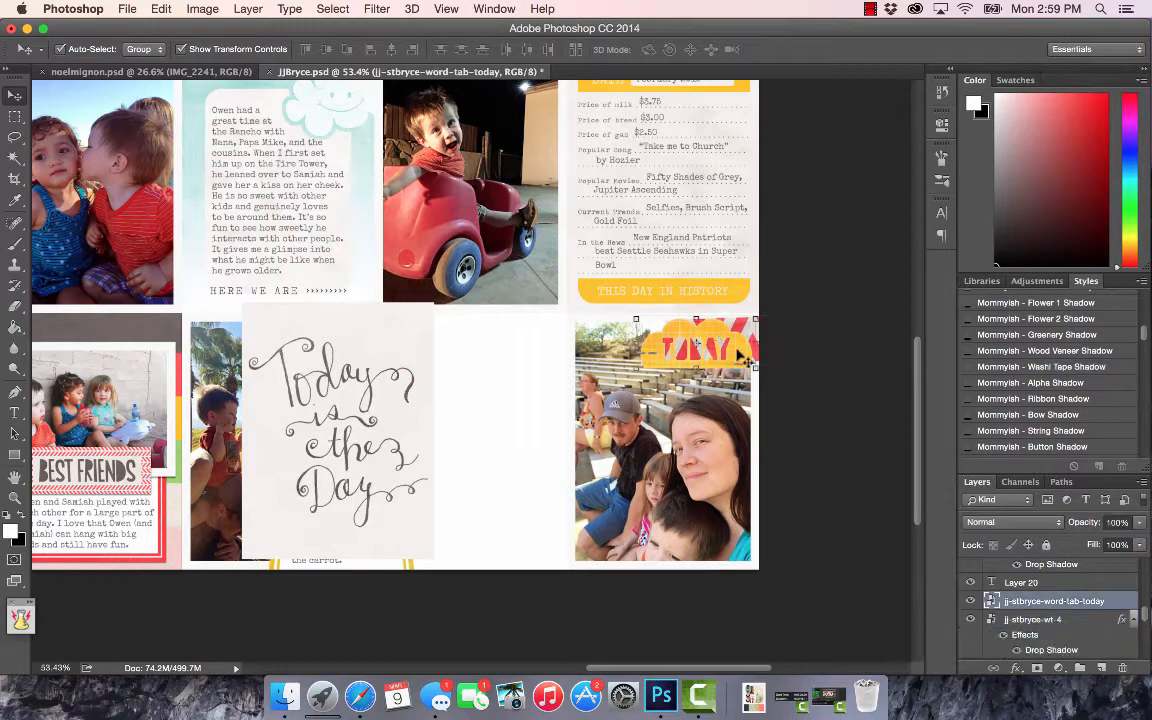
{"action": "left_click_drag", "start_coordinate": [1144, 333], "coordinate": [1144, 377]}
{"action": "left_click", "coordinate": [986, 431]}
{"action": "left_click", "coordinate": [836, 447]}
{"action": "left_click_drag", "start_coordinate": [713, 333], "coordinate": [716, 339]}
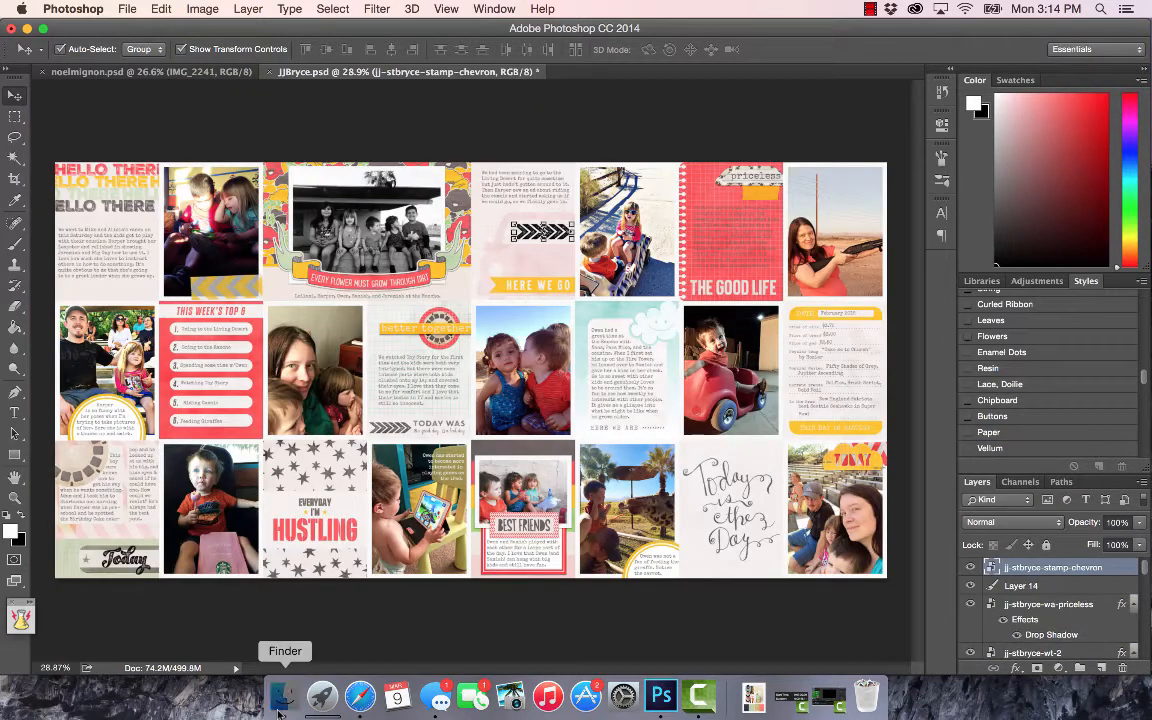
Step: Place the jj-stbryce-wa-lol banner from Finder and scale it to about 68%
{"action": "left_click", "coordinate": [281, 710]}
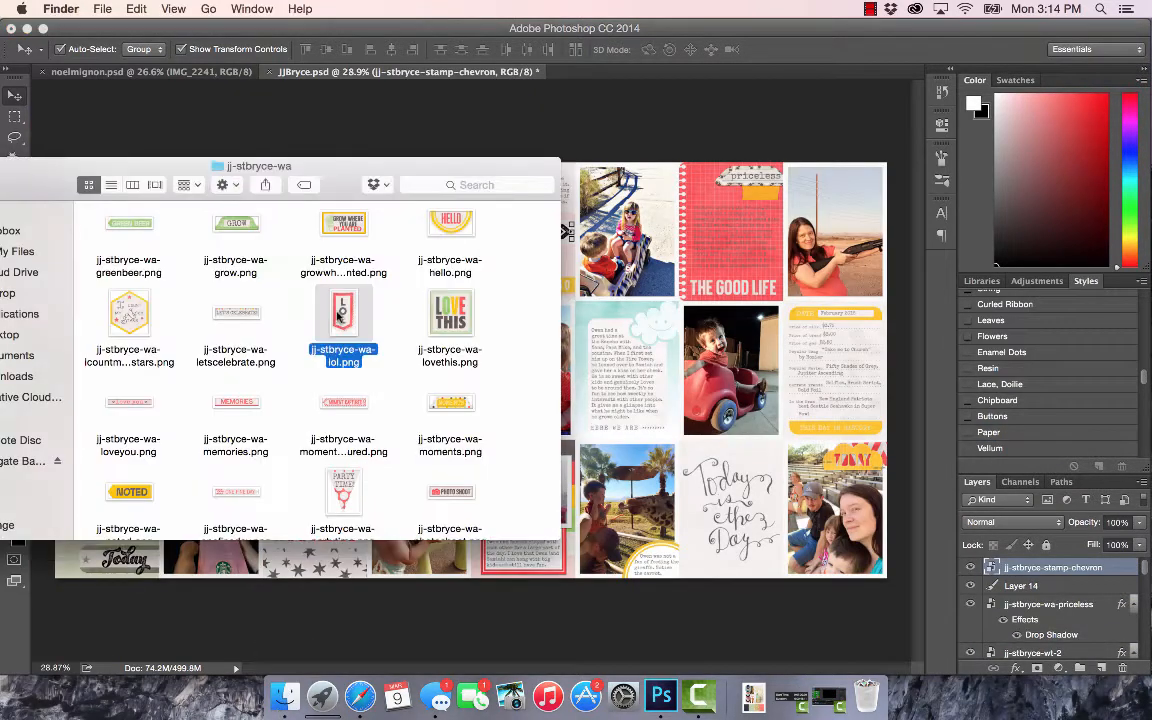
{"action": "left_click_drag", "start_coordinate": [339, 316], "coordinate": [642, 318]}
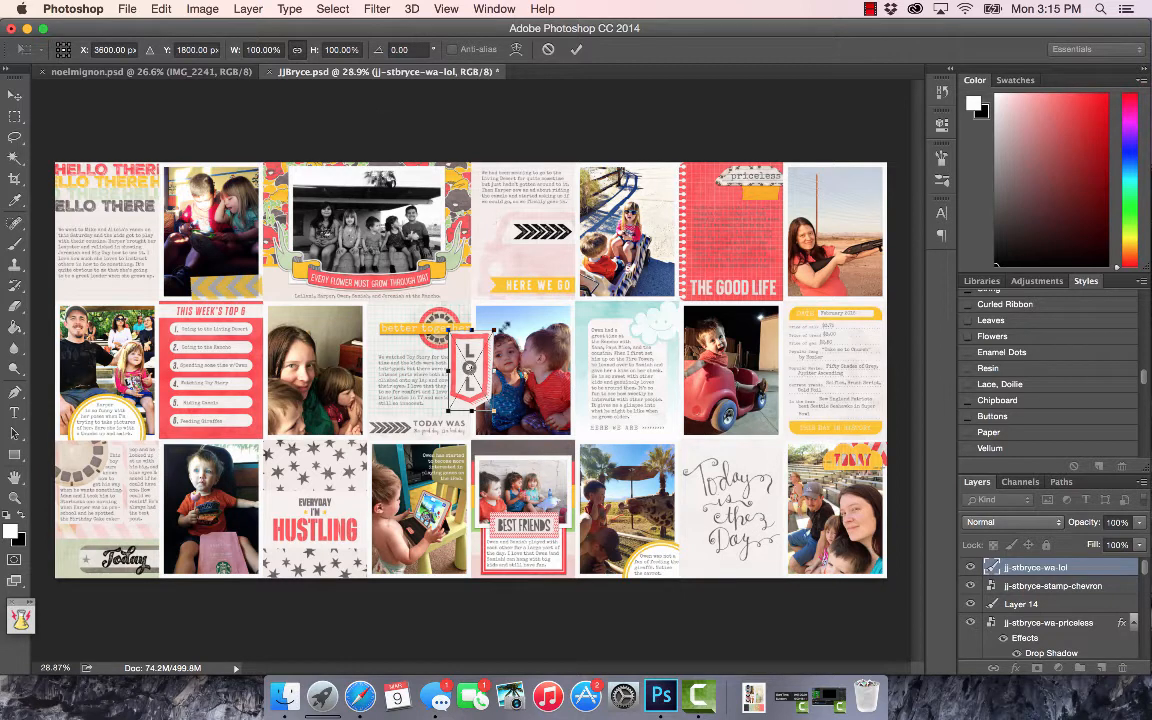
{"action": "left_click_drag", "start_coordinate": [492, 328], "coordinate": [478, 350]}
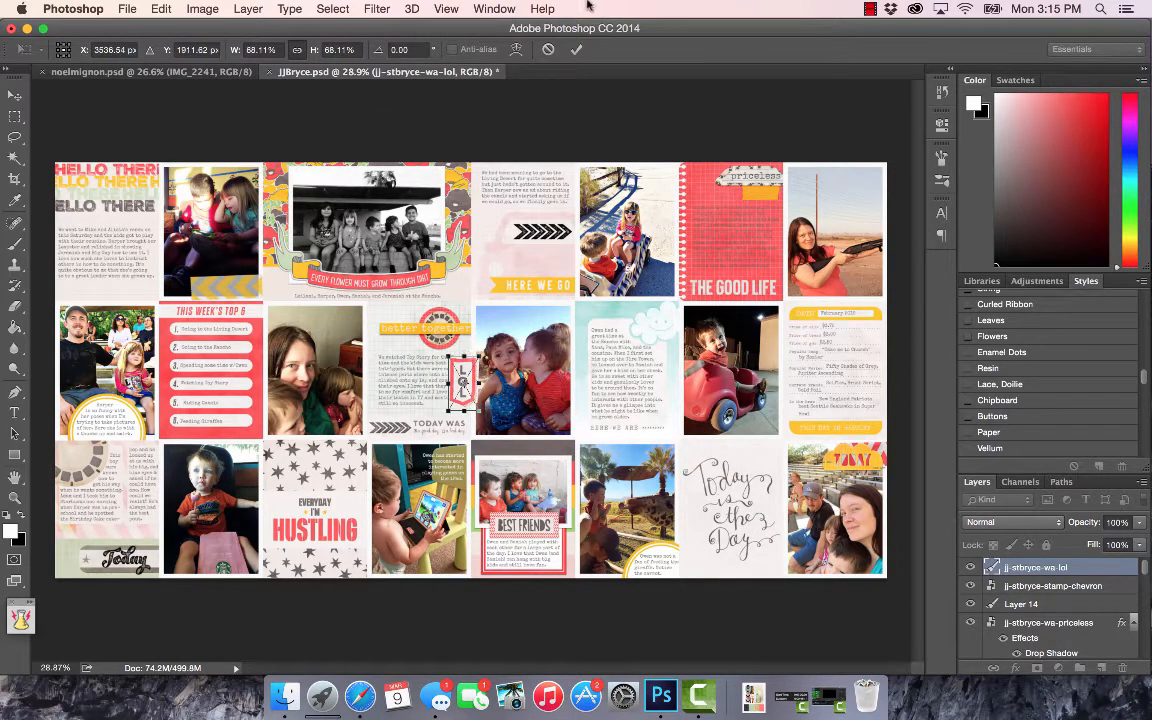
{"action": "left_click", "coordinate": [576, 50]}
Step: Move the "LOL" banner to the upper right corner of the red toy car photo and apply the Paper style to it
{"action": "key", "text": "ctrl+t"}
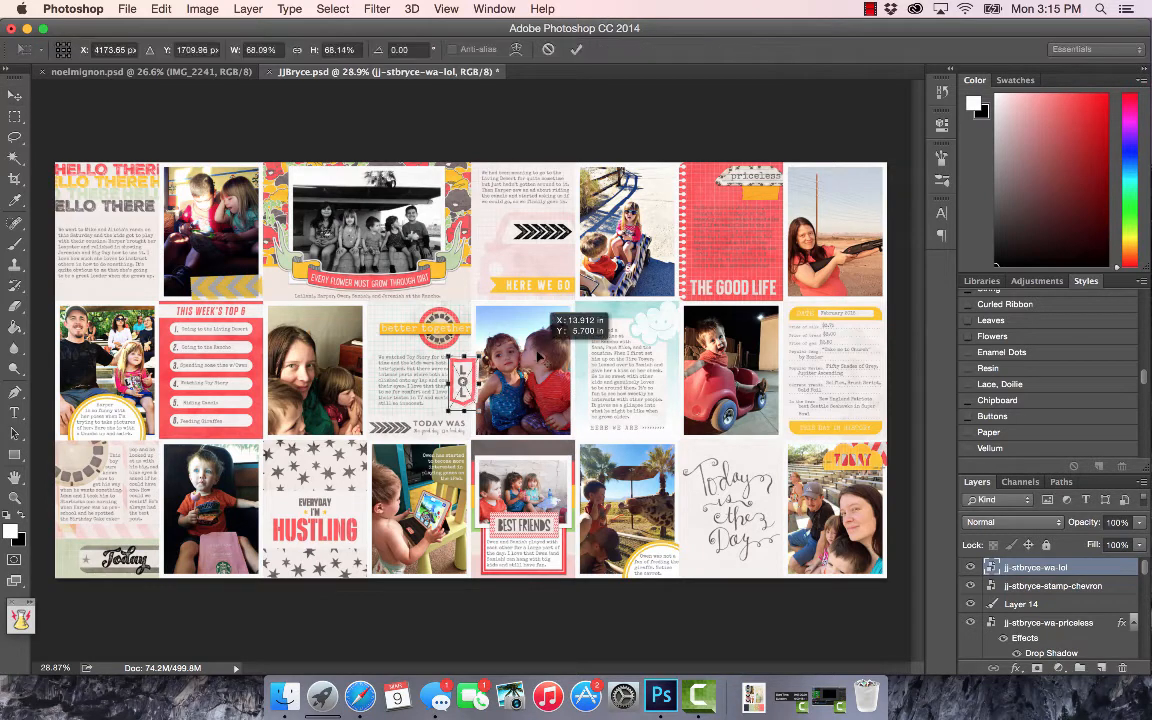
{"action": "left_click_drag", "start_coordinate": [463, 383], "coordinate": [764, 330]}
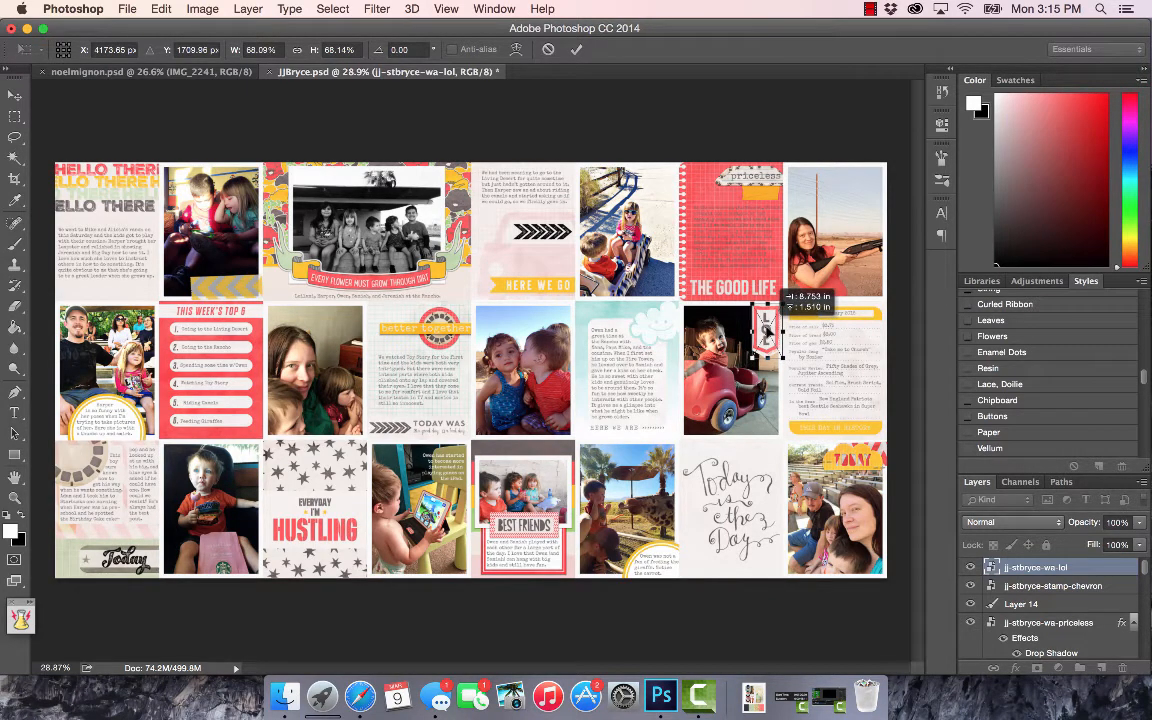
{"action": "left_click_drag", "start_coordinate": [768, 326], "coordinate": [761, 326]}
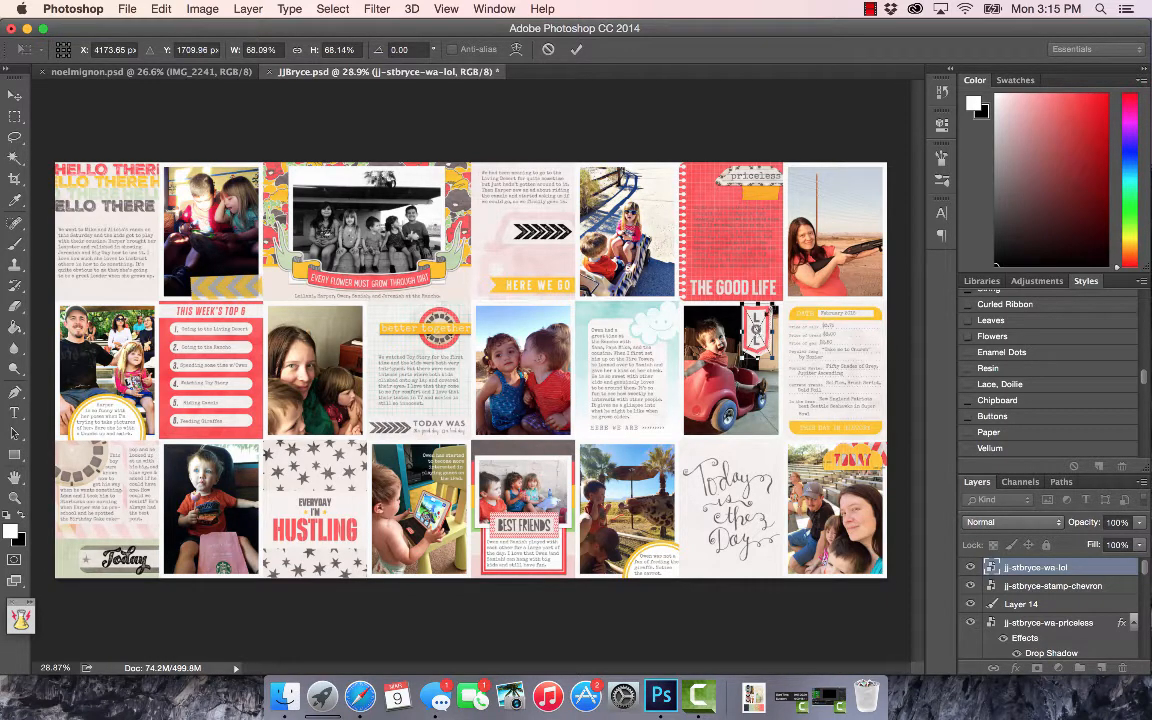
{"action": "scroll", "coordinate": [609, 369], "scroll_direction": "up", "scroll_amount": 5}
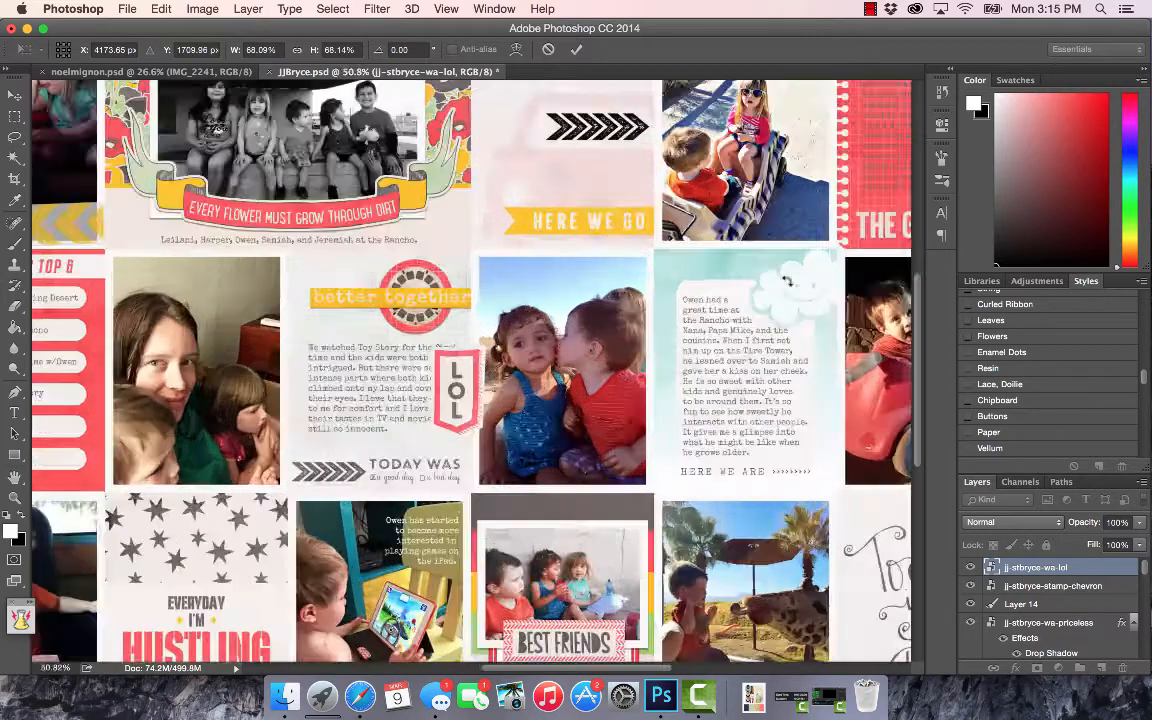
{"action": "scroll", "coordinate": [785, 281], "scroll_direction": "right", "scroll_amount": 5}
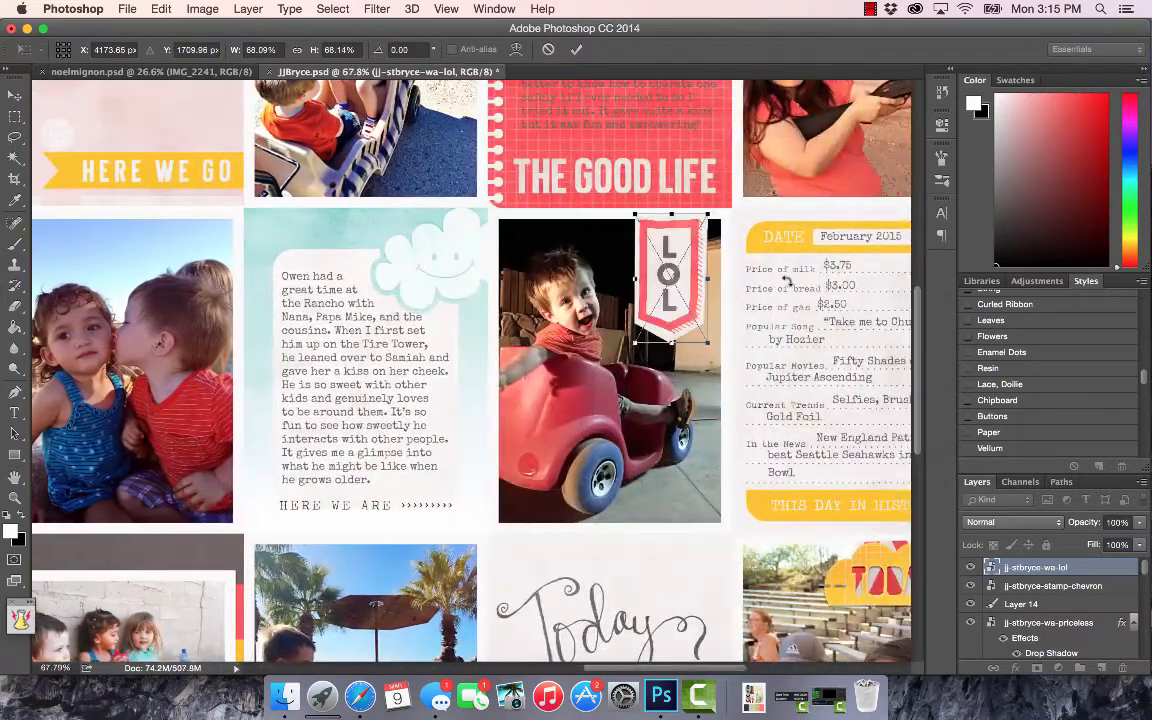
{"action": "left_click", "coordinate": [575, 49]}
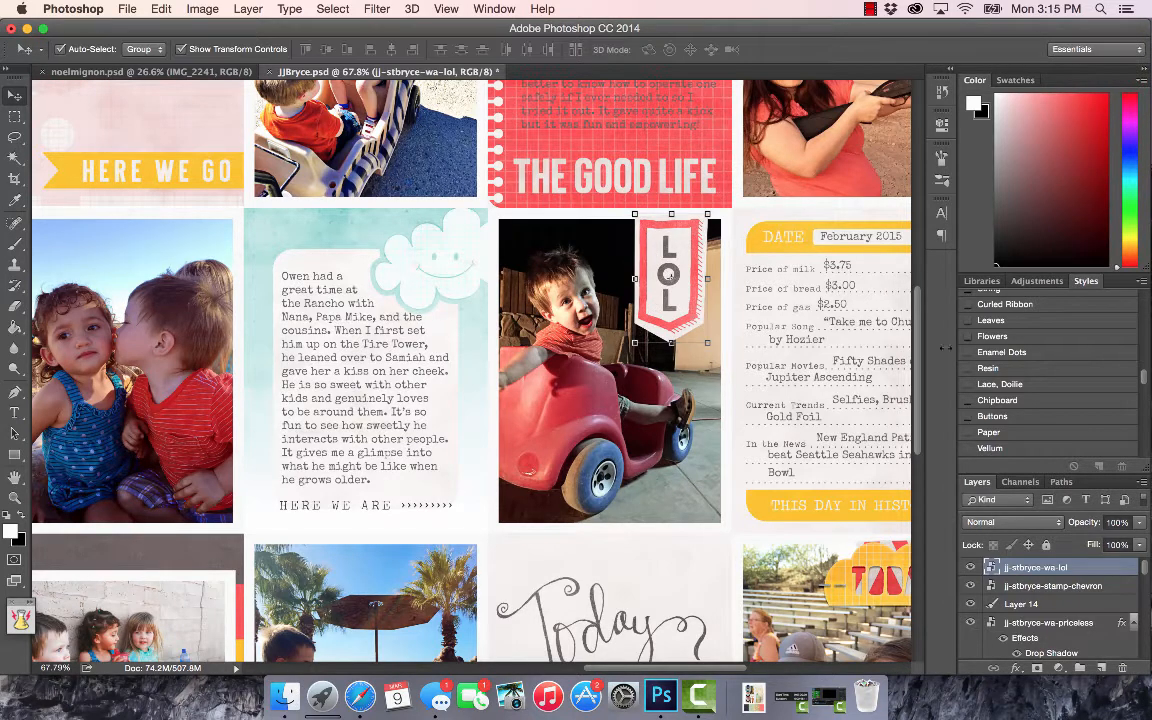
{"action": "left_click", "coordinate": [990, 432]}
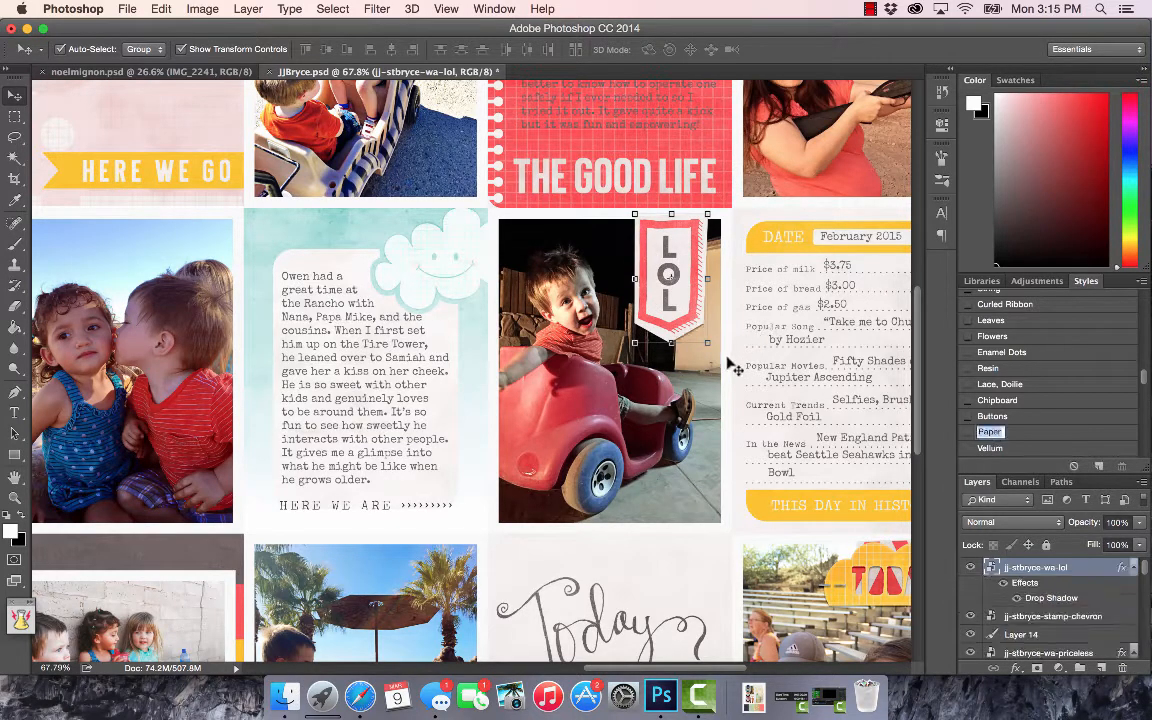
Step: Select the red toy car photo and browse the jj-stbryce-wtflair and jj-stbryce-ep folders for an embellishment to accompany the "LOL" banner
{"action": "left_click", "coordinate": [708, 392]}
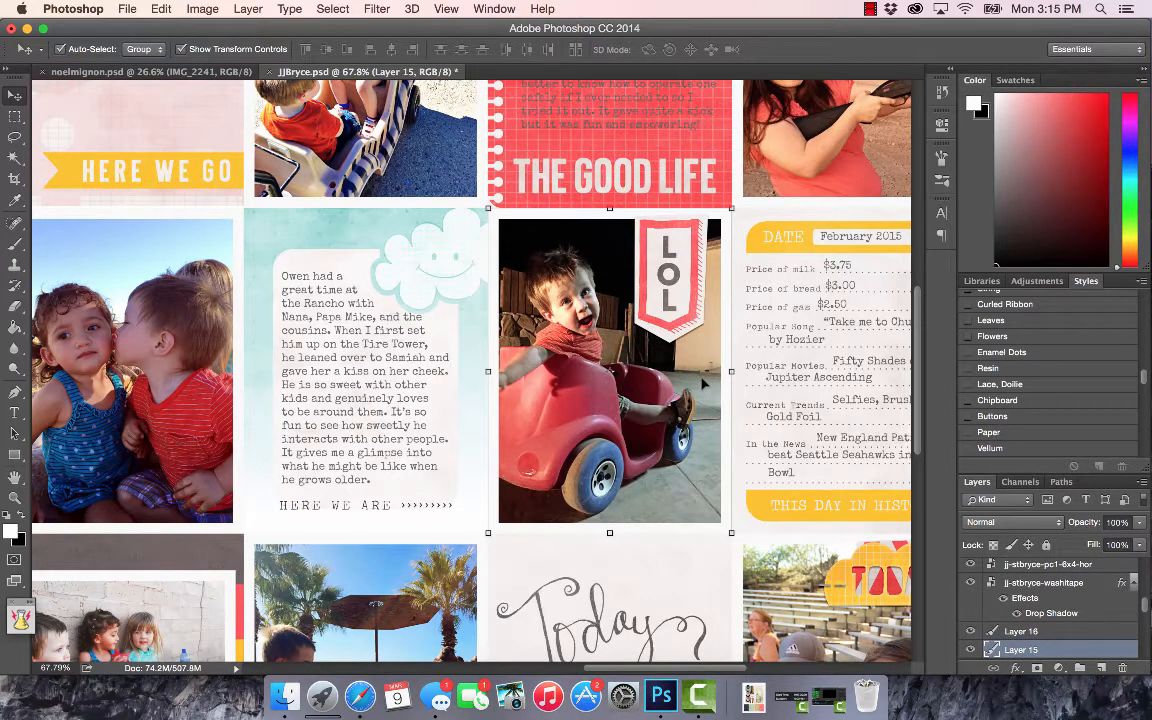
{"action": "scroll", "coordinate": [703, 383], "scroll_direction": "down", "scroll_amount": 5}
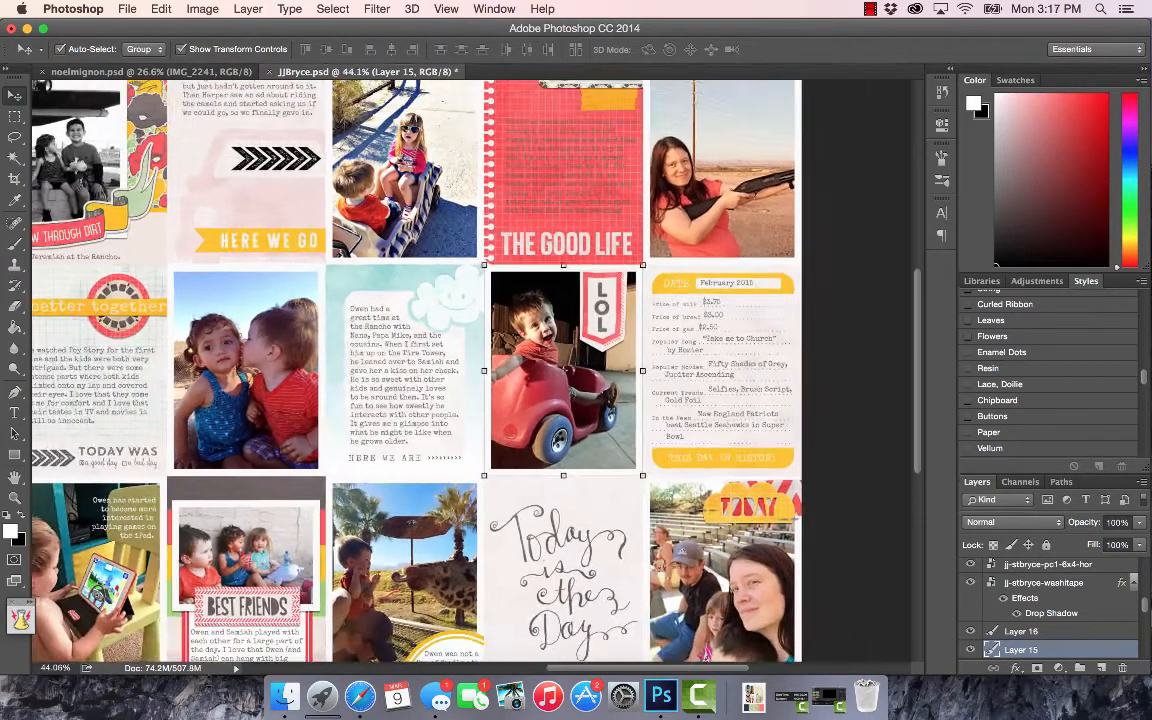
{"action": "left_click", "coordinate": [285, 696]}
{"action": "double_click", "coordinate": [329, 498]}
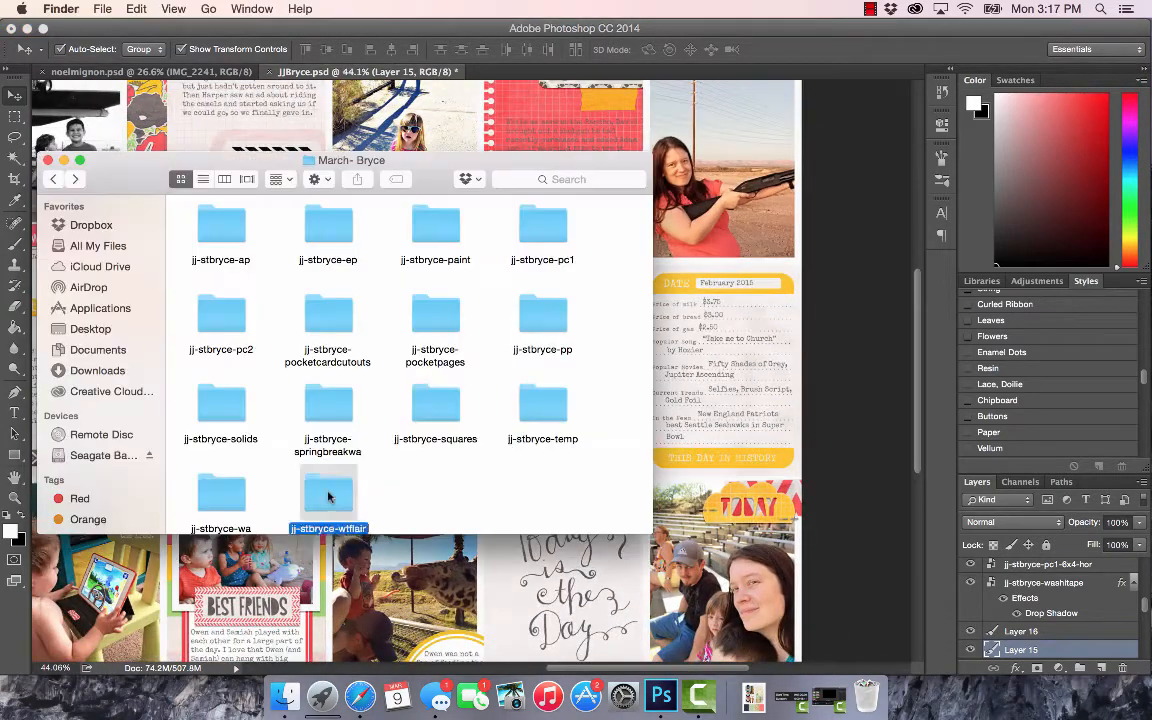
{"action": "scroll", "coordinate": [471, 342], "scroll_direction": "down", "scroll_amount": 5}
{"action": "left_click", "coordinate": [54, 180]}
{"action": "left_click", "coordinate": [335, 233]}
{"action": "double_click", "coordinate": [335, 233]}
{"action": "scroll", "coordinate": [340, 330], "scroll_direction": "down", "scroll_amount": 10}
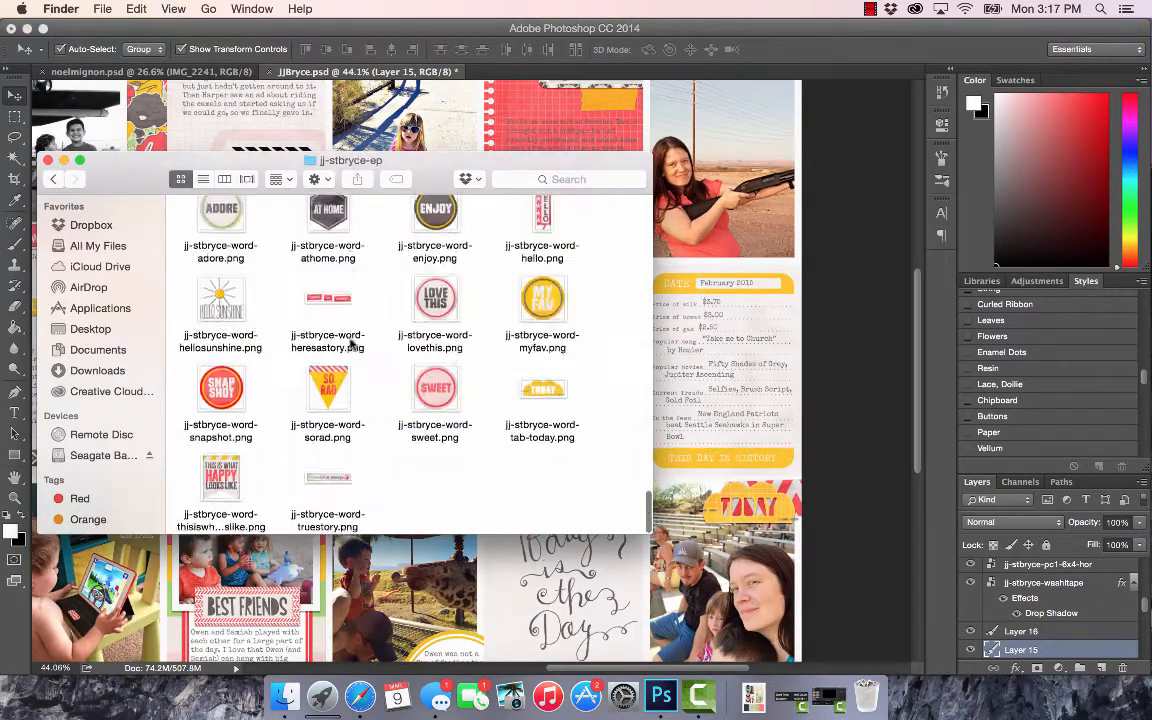
{"action": "scroll", "coordinate": [343, 348], "scroll_direction": "up", "scroll_amount": 2}
{"action": "left_click", "coordinate": [54, 180]}
Step: Place the jj-stbryce-wt-7 washi tape from the jj-stbryce-wtflair folder and position it behind the "LOL" banner on the toy car photo
{"action": "double_click", "coordinate": [329, 498]}
{"action": "scroll", "coordinate": [368, 476], "scroll_direction": "down", "scroll_amount": 10}
{"action": "left_click", "coordinate": [223, 484]}
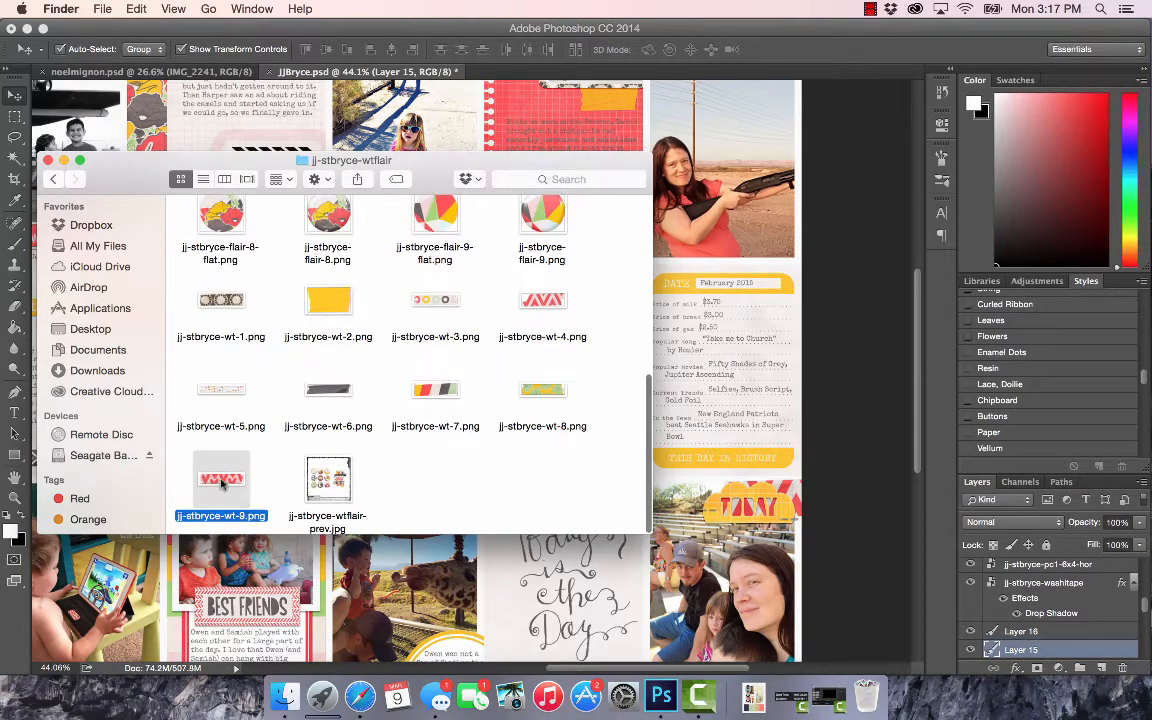
{"action": "left_click_drag", "start_coordinate": [444, 394], "coordinate": [738, 364]}
{"action": "left_click_drag", "start_coordinate": [471, 371], "coordinate": [614, 285]}
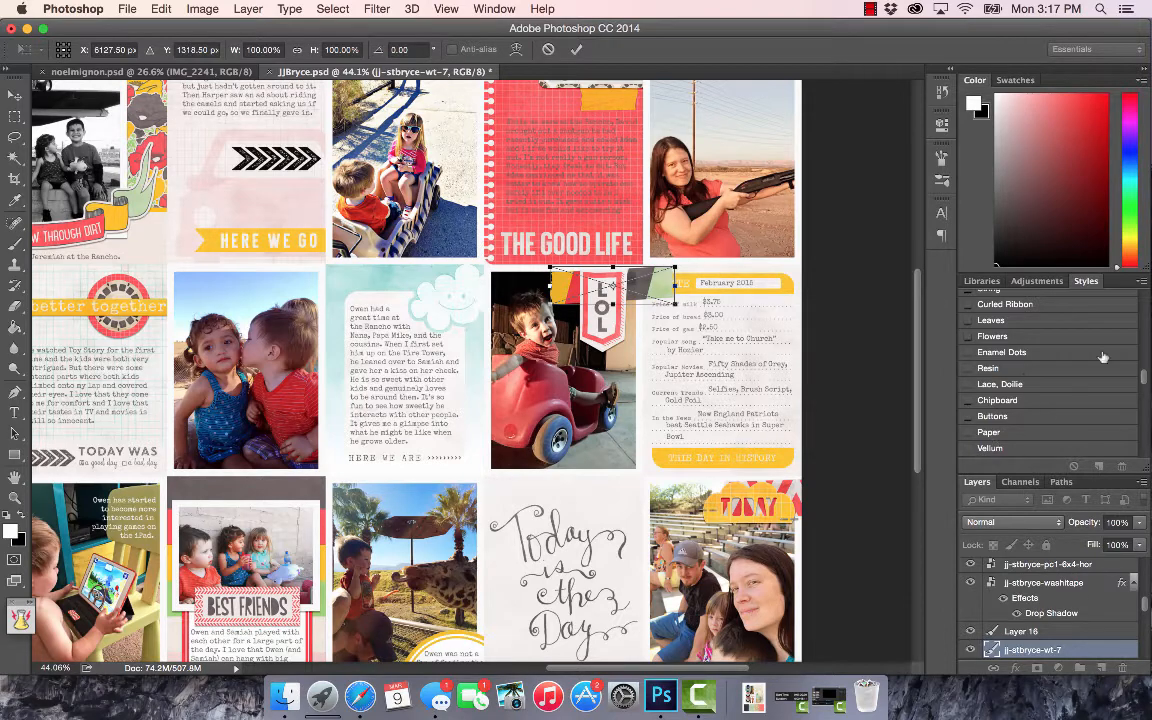
{"action": "left_click_drag", "start_coordinate": [1143, 377], "coordinate": [1146, 390]}
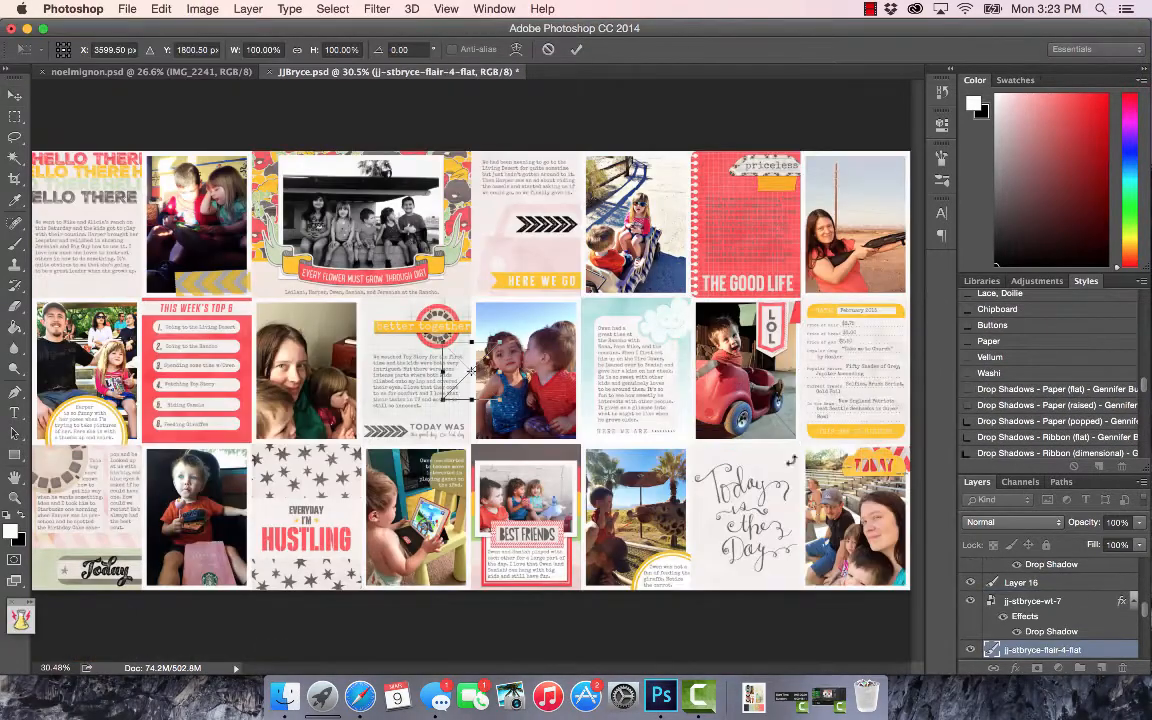
Step: Position the jj-stbryce-flair-4-flat badge behind the "LOL" banner and apply the Paper layer style to it
{"action": "key", "text": "Return"}
{"action": "left_click_drag", "start_coordinate": [495, 371], "coordinate": [793, 330]}
{"action": "left_click", "coordinate": [989, 341]}
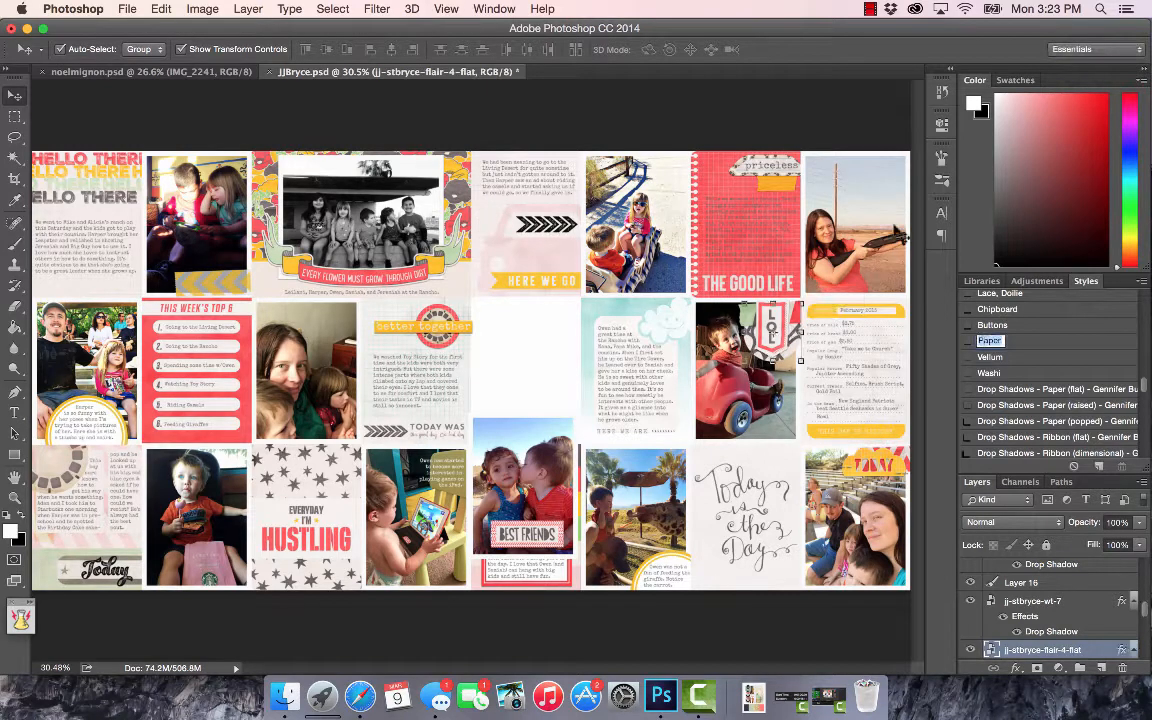
Step: Show the grid and move the photo of the two kissing children into the empty middle-row pocket between the "better together" and cloud cards
{"action": "left_click", "coordinate": [861, 118]}
{"action": "scroll", "coordinate": [840, 240], "scroll_direction": "up", "scroll_amount": 4}
{"action": "key", "text": "ctrl+apostrophe"}
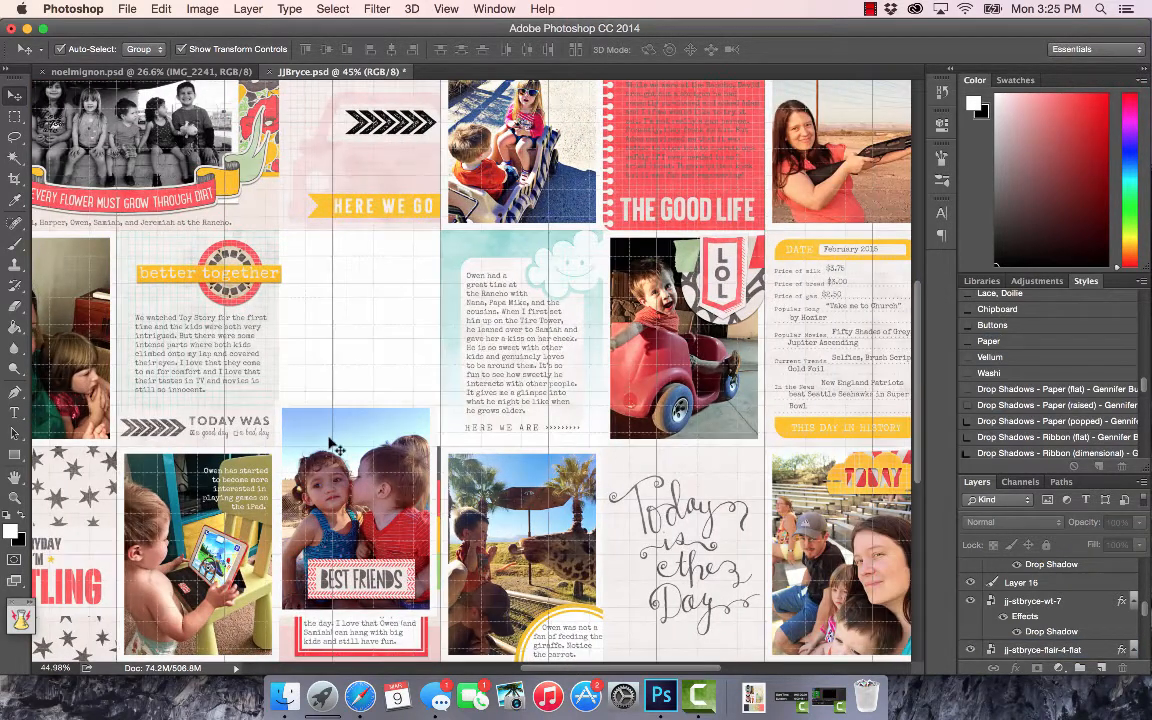
{"action": "left_click_drag", "start_coordinate": [331, 443], "coordinate": [334, 271]}
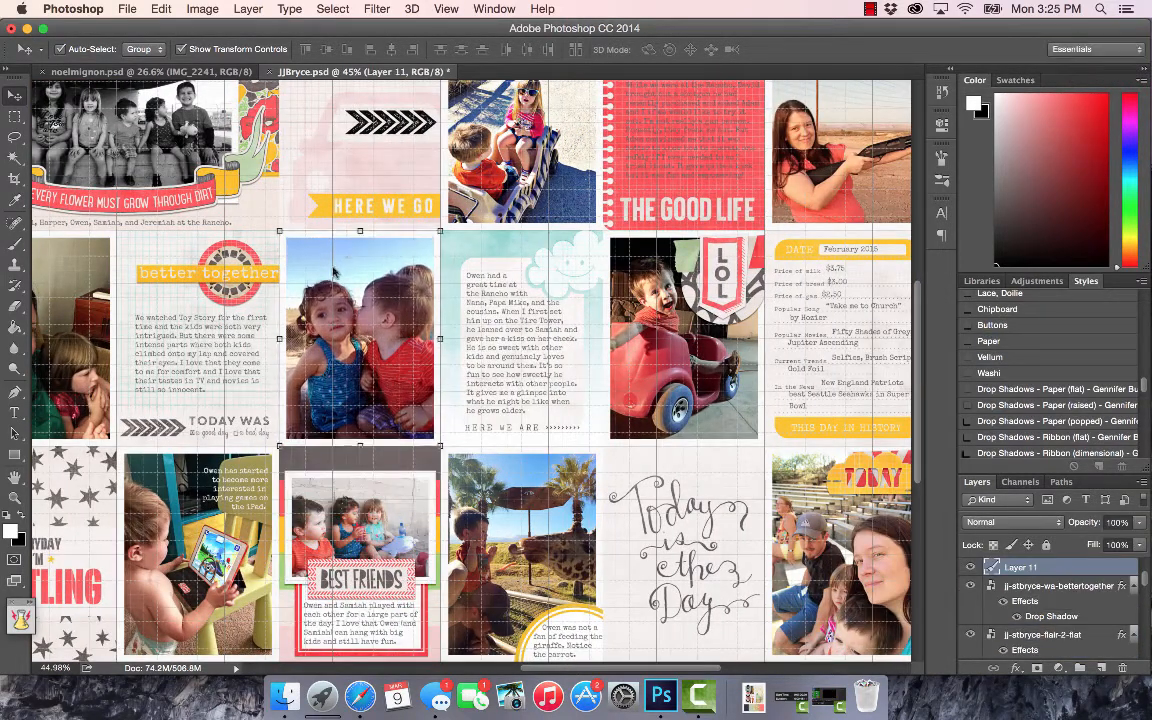
{"action": "scroll", "coordinate": [627, 208], "scroll_direction": "down", "scroll_amount": 5}
{"action": "left_click", "coordinate": [565, 614]}
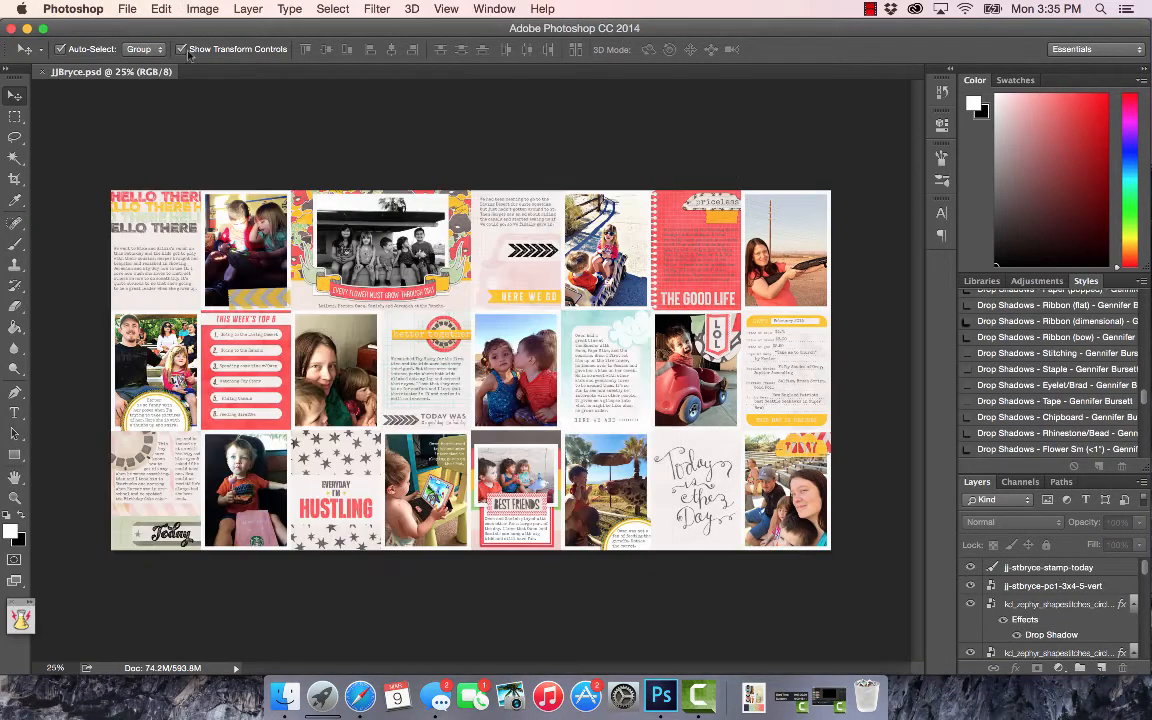
Step: Export the double-page layout JJBryce.psd as separate left and right pages with the "save a double template" automation
{"action": "left_click", "coordinate": [127, 8]}
{"action": "mouse_move", "coordinate": [152, 394]}
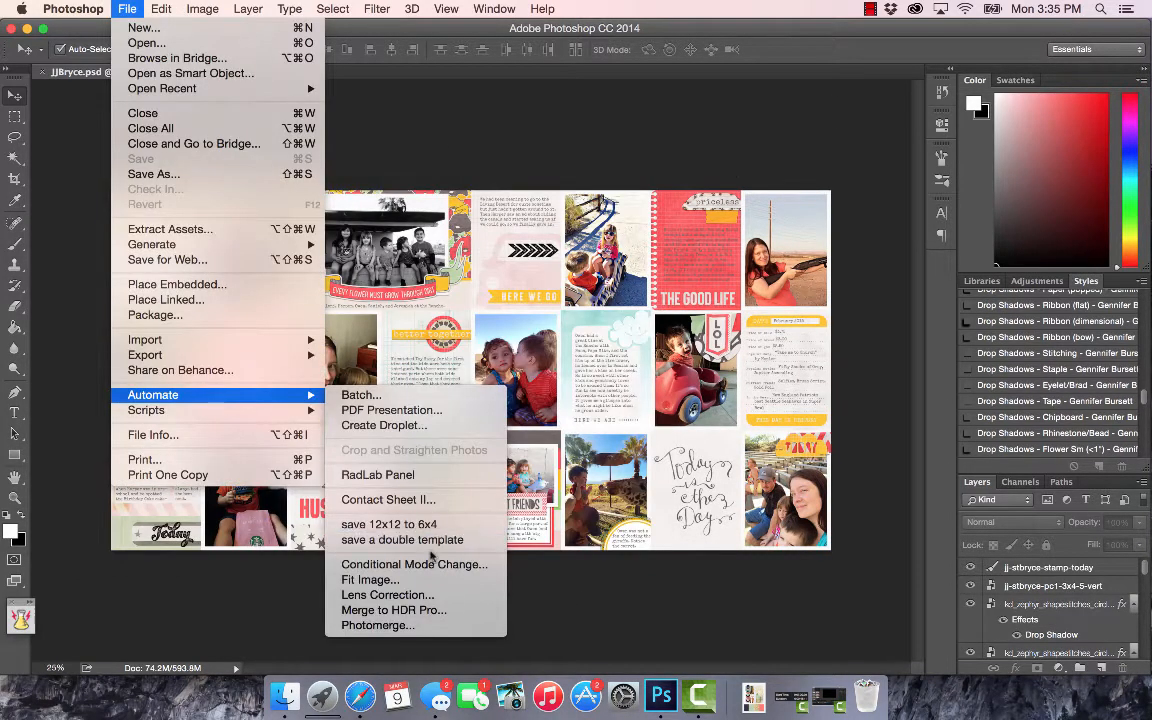
{"action": "left_click", "coordinate": [431, 540]}
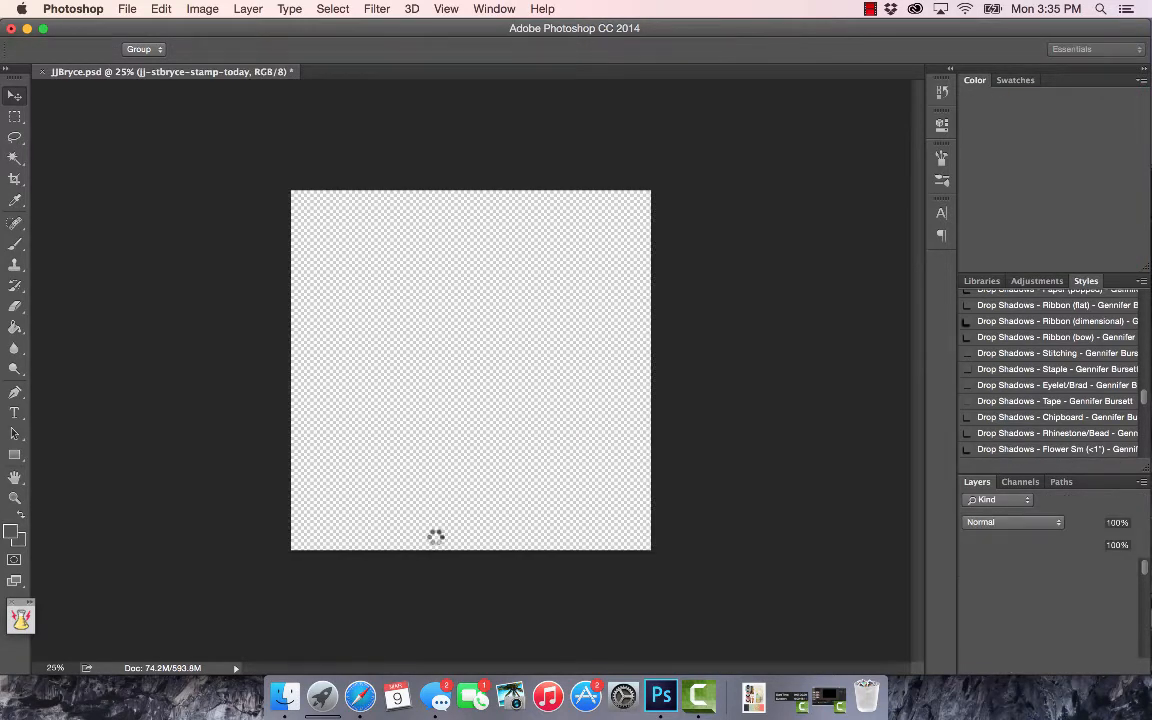
Step: In Finder, move the two extra exported files beside JJBryce_left.jpg and JJBryce_right.jpg to the Trash
{"action": "left_click", "coordinate": [285, 696]}
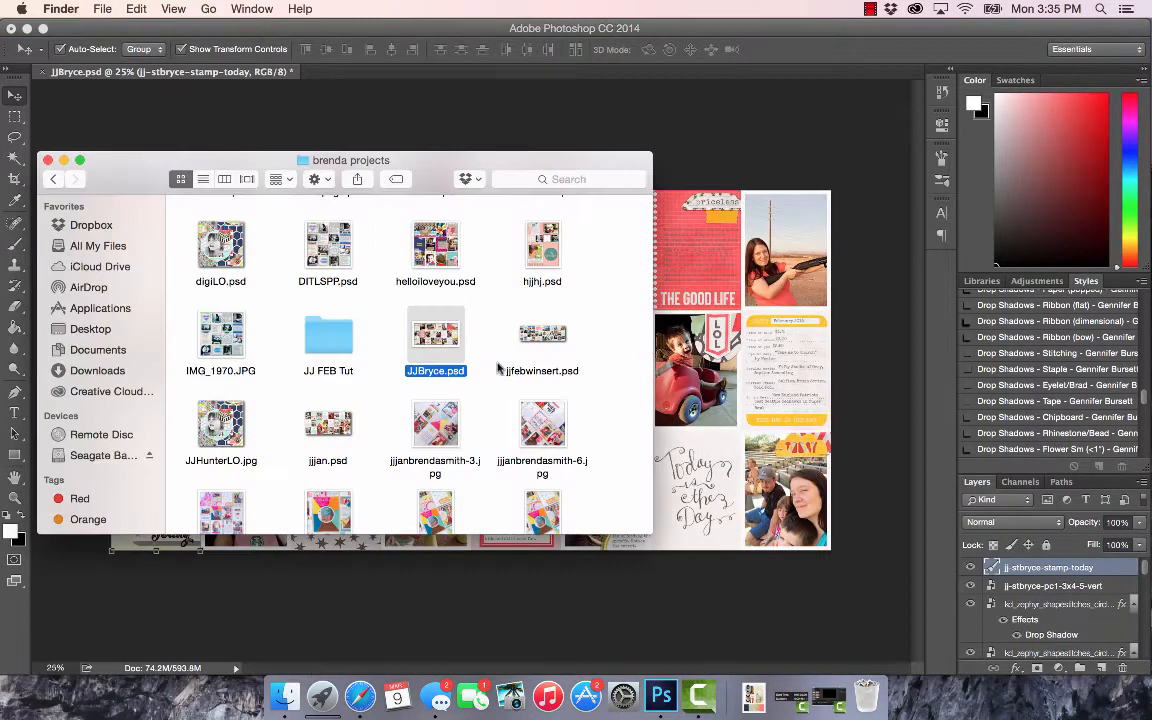
{"action": "scroll", "coordinate": [500, 367], "scroll_direction": "down", "scroll_amount": 20}
{"action": "left_click", "coordinate": [329, 486]}
{"action": "left_click_drag", "start_coordinate": [329, 486], "coordinate": [866, 695]}
{"action": "left_click_drag", "start_coordinate": [542, 486], "coordinate": [866, 695]}
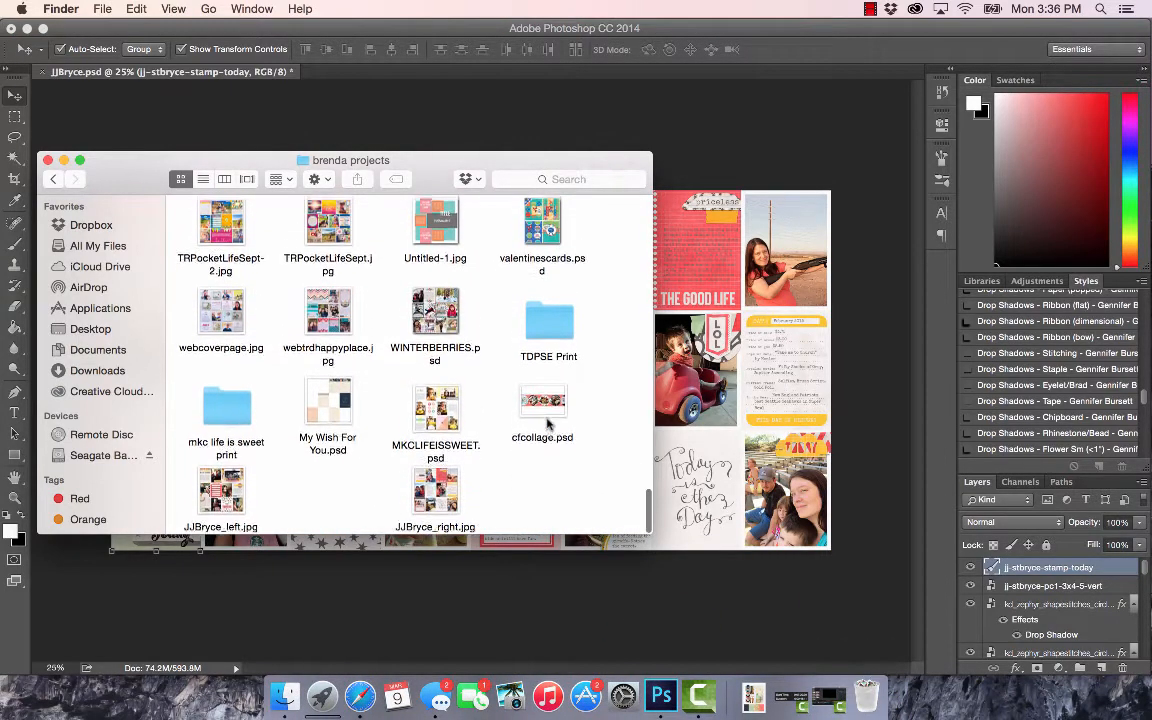
Step: Return to Photoshop and close JJBryce.psd without saving changes
{"action": "left_click", "coordinate": [676, 525]}
{"action": "key", "text": "super+w"}
{"action": "key", "text": "super+d"}
Step: Open JJBryce_left.jpg from Finder in Photoshop, split it with the "save 12x12 to 6x4" automation, and close it without saving
{"action": "left_click", "coordinate": [285, 696]}
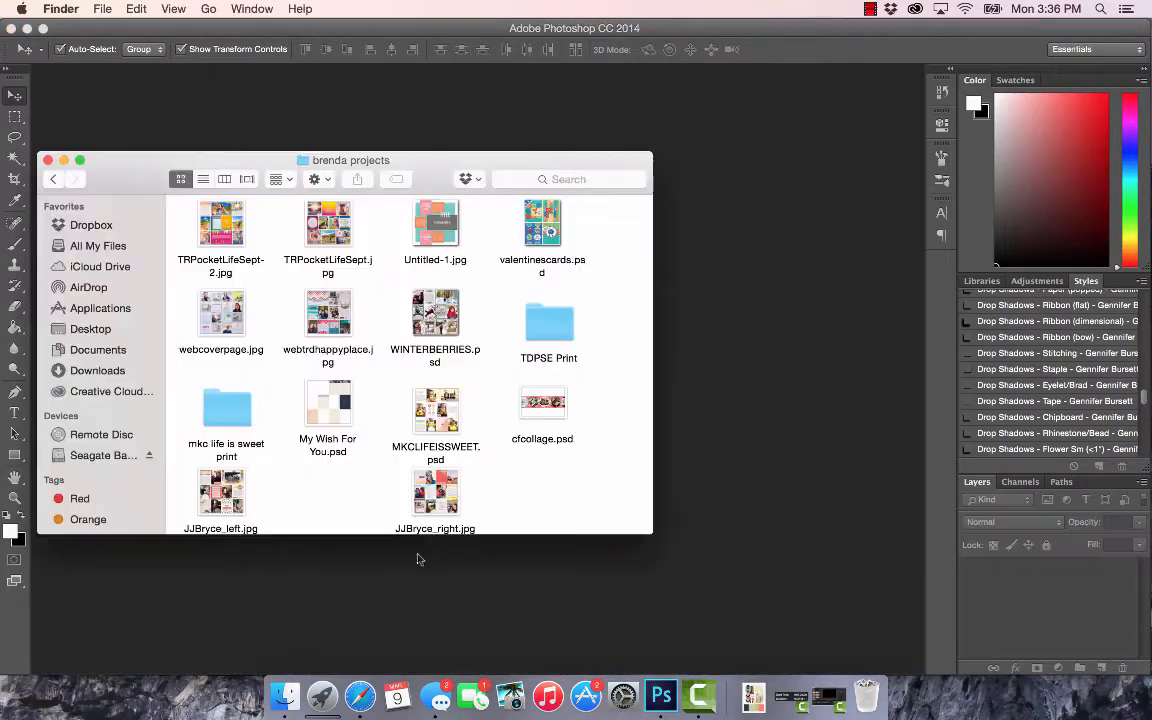
{"action": "left_click_drag", "start_coordinate": [203, 430], "coordinate": [771, 345]}
{"action": "left_click", "coordinate": [127, 8]}
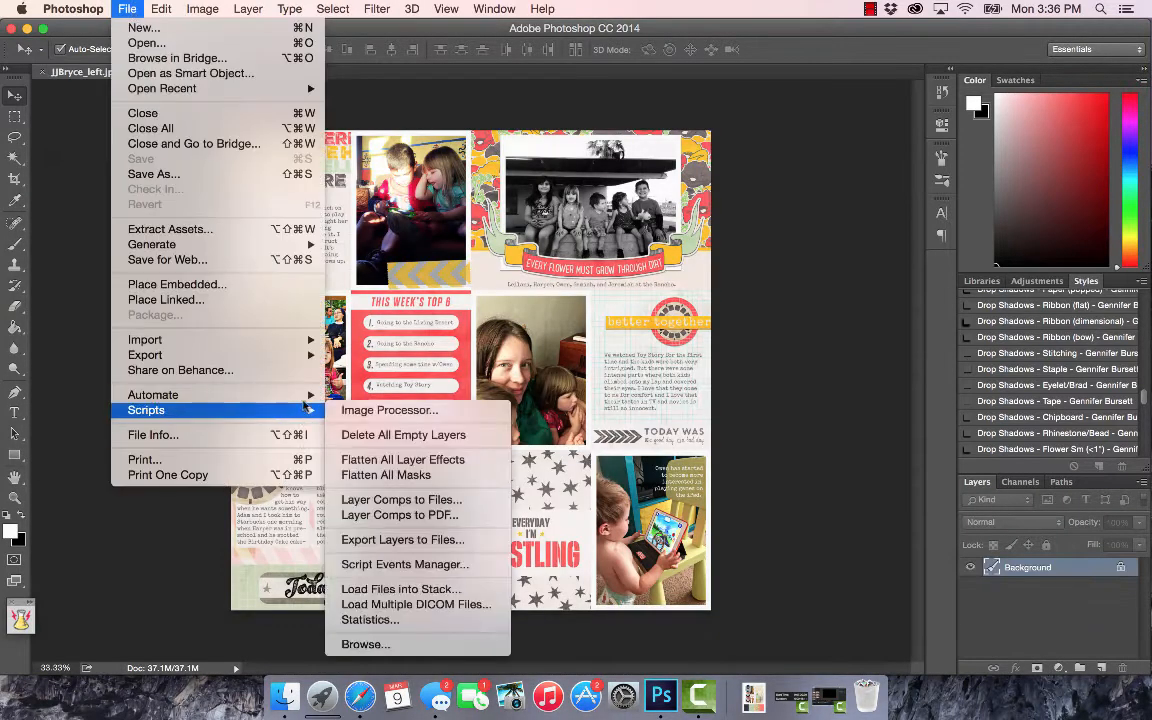
{"action": "left_click", "coordinate": [411, 540]}
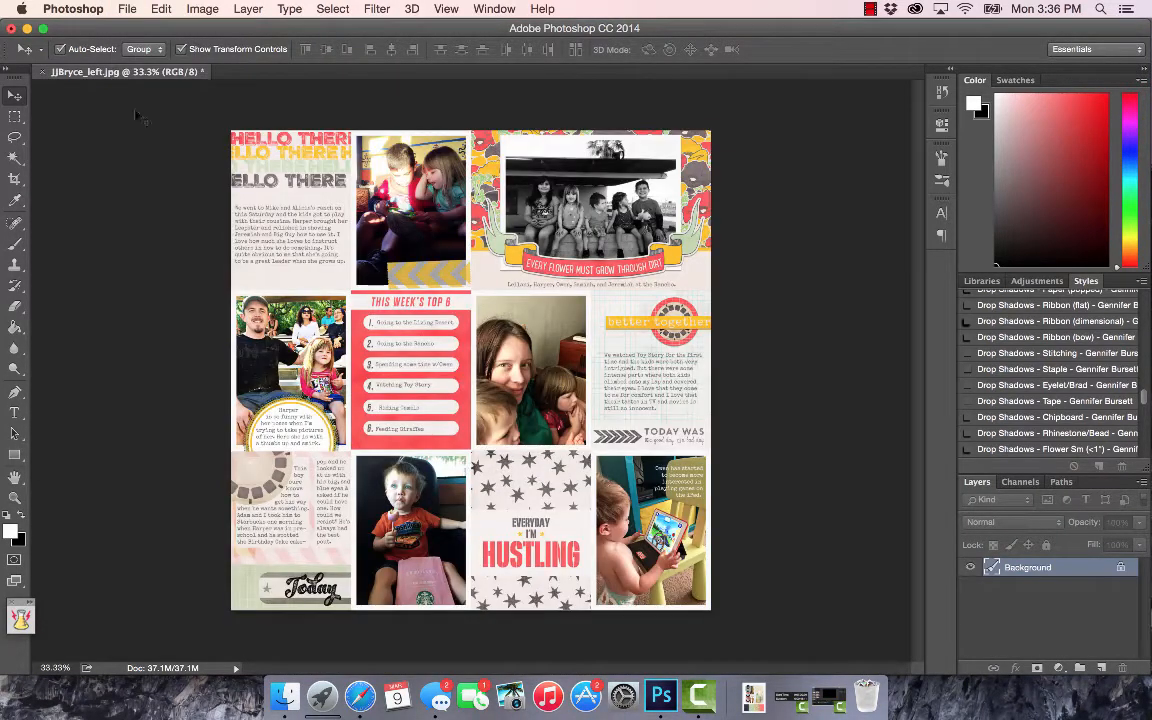
{"action": "key", "text": "super+w"}
{"action": "key", "text": "super+d"}
Step: Open JJBryce_right.jpg from Finder in Photoshop and split it with the "save 12x12 to 6x4" automation
{"action": "left_click", "coordinate": [285, 696]}
{"action": "left_click_drag", "start_coordinate": [424, 490], "coordinate": [661, 696]}
{"action": "left_click", "coordinate": [127, 8]}
{"action": "mouse_move", "coordinate": [200, 395]}
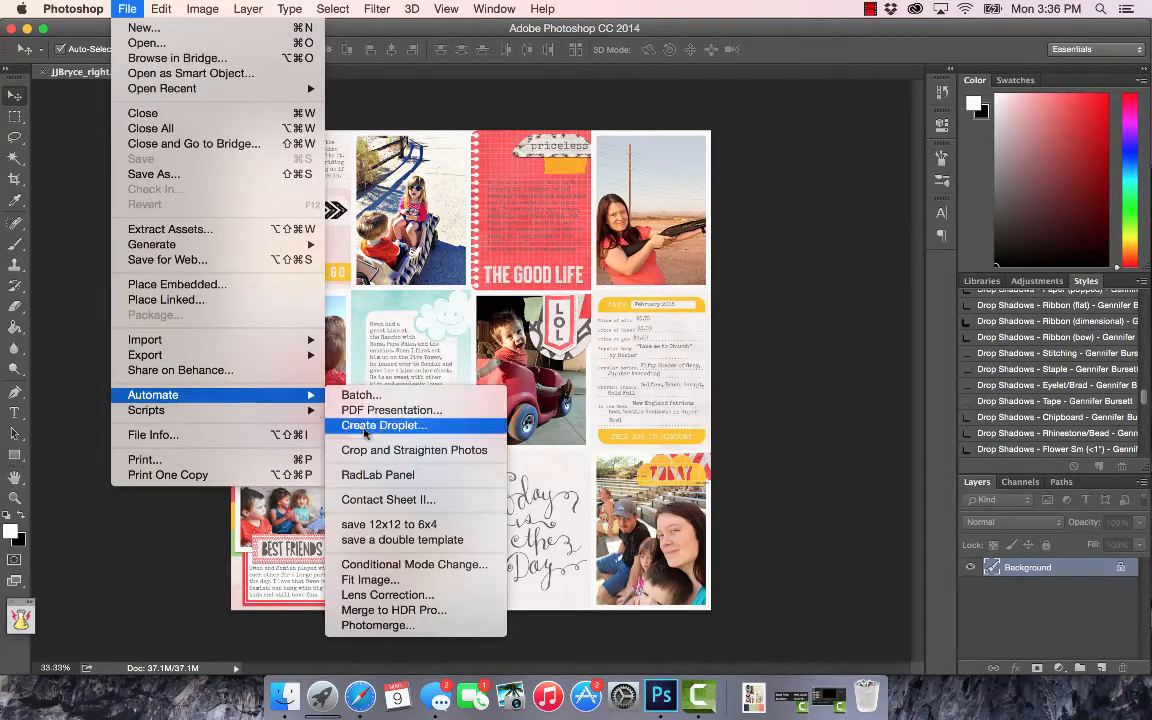
{"action": "left_click", "coordinate": [400, 473]}
Step: Check the exported 6x4 images in Finder, previewing JJBryce_left_middleleft.jpg, JJBryce_left_upperleft.jpg and JJBryce_left_upperright.jpg
{"action": "key", "text": "super+Tab"}
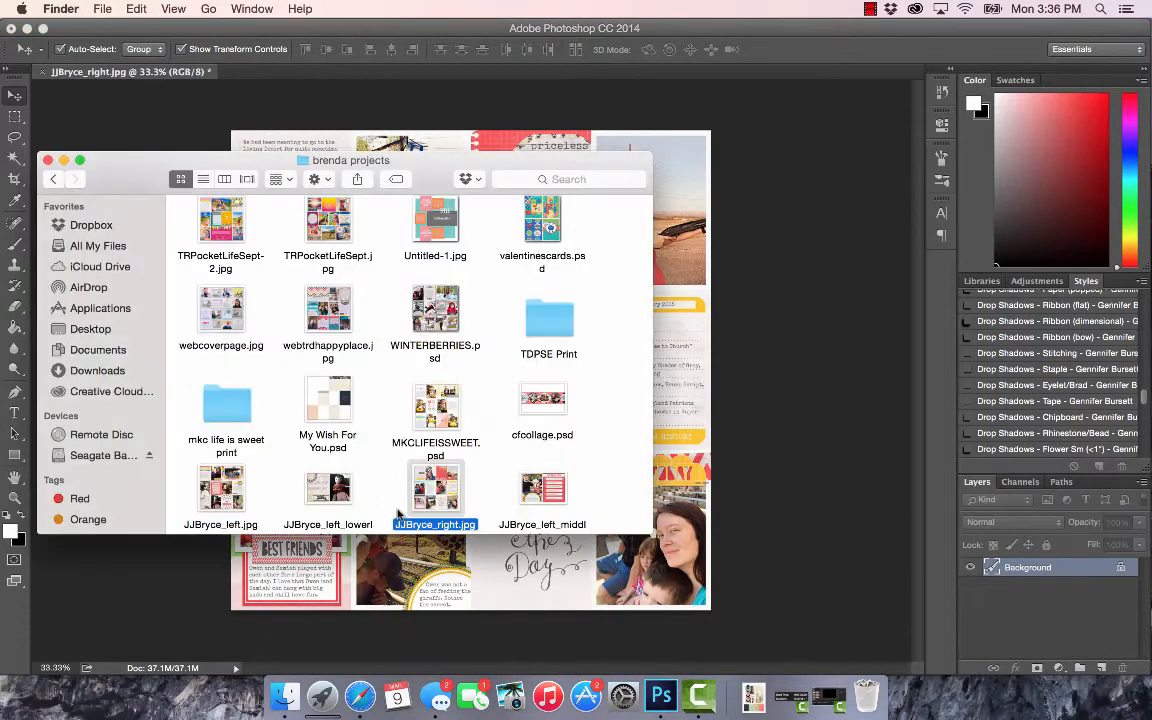
{"action": "scroll", "coordinate": [436, 428], "scroll_direction": "down", "scroll_amount": 3}
{"action": "scroll", "coordinate": [436, 428], "scroll_direction": "down", "scroll_amount": 2}
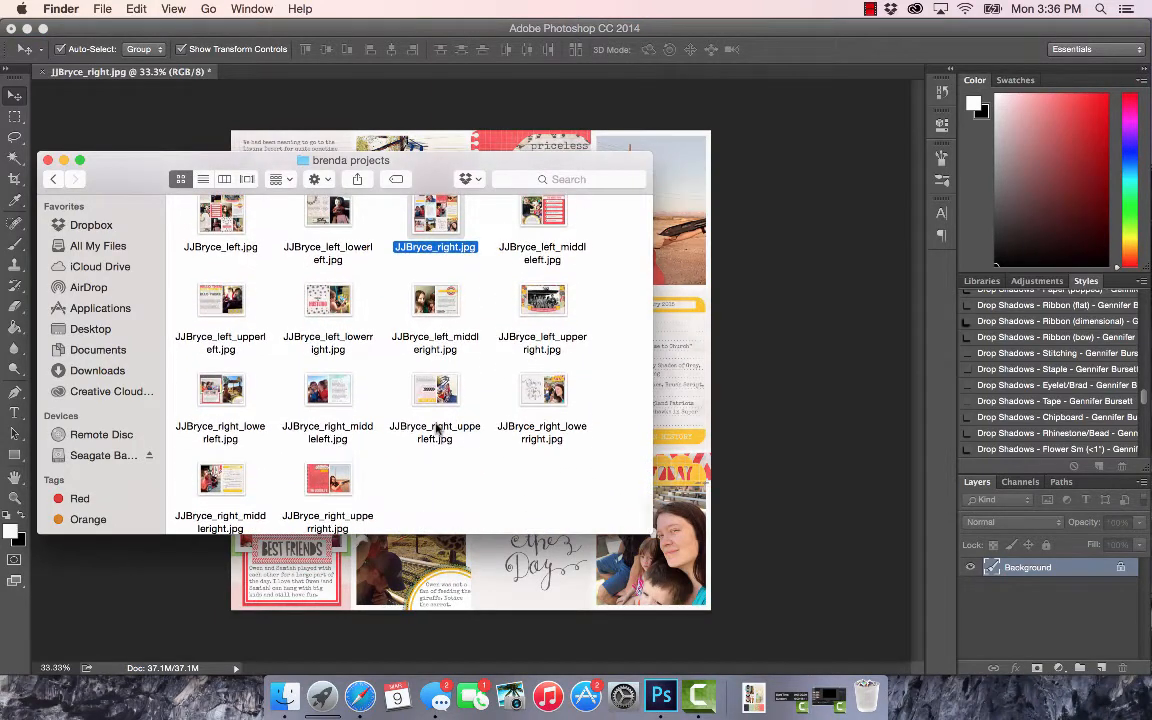
{"action": "key", "text": "Right"}
{"action": "key", "text": "super+o"}
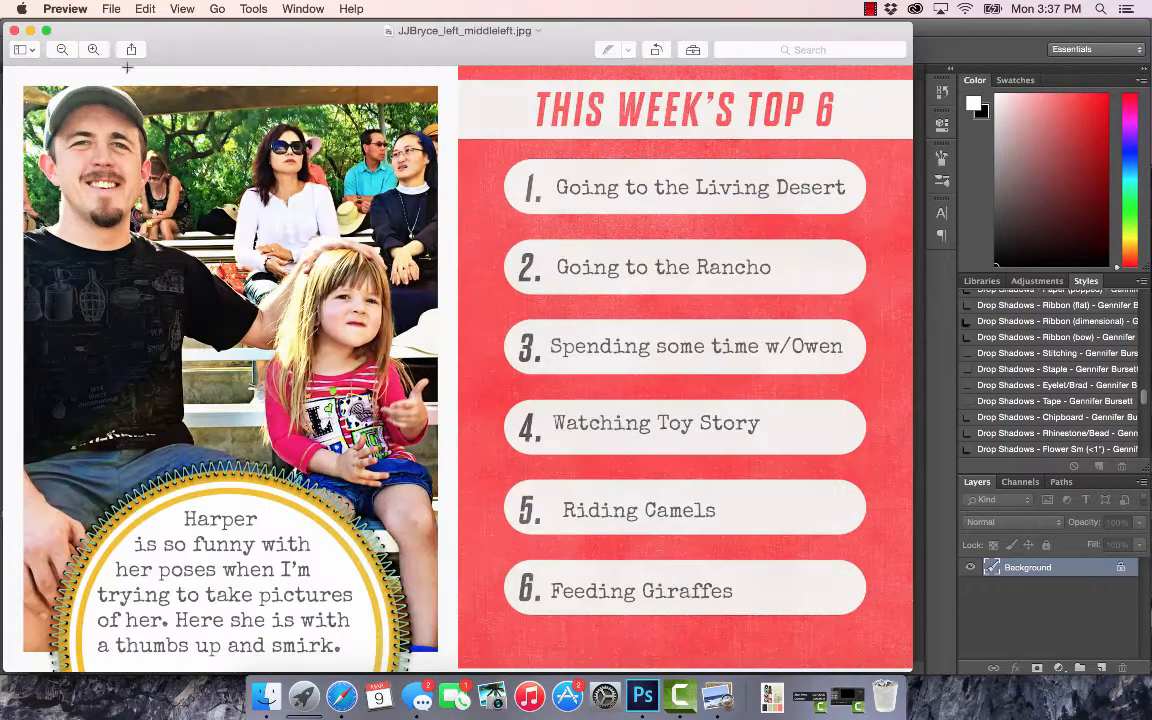
{"action": "left_click", "coordinate": [14, 31]}
{"action": "key", "text": "Right"}
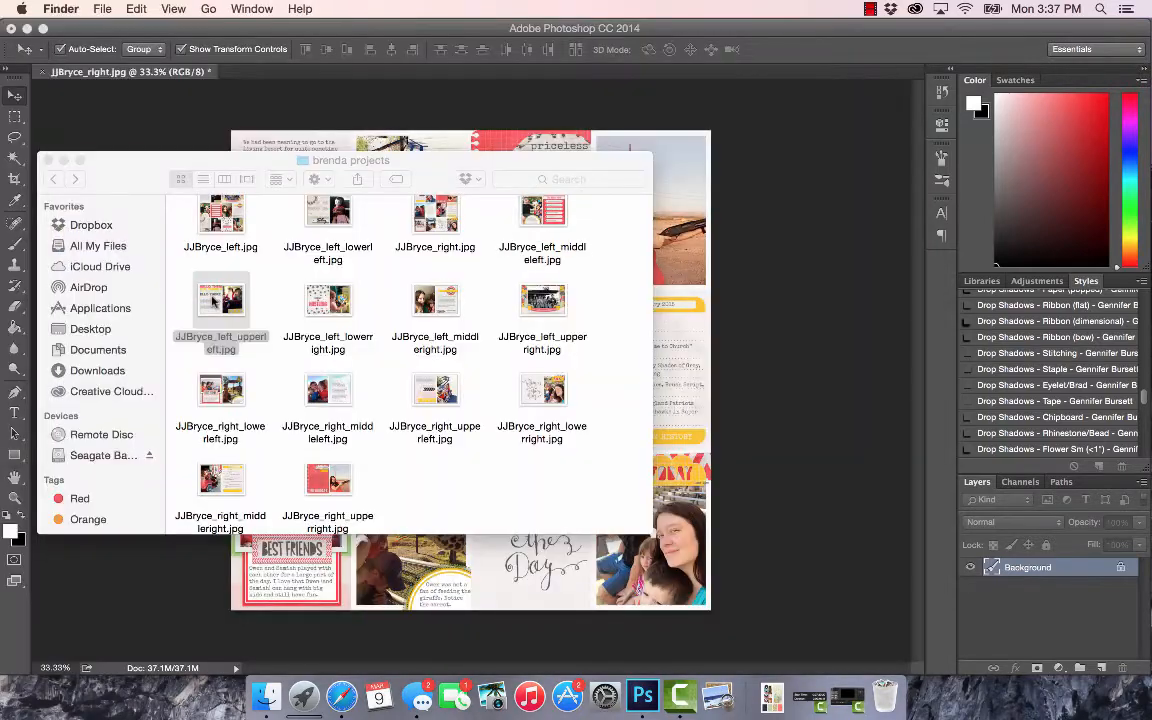
{"action": "key", "text": "super+o"}
{"action": "left_click", "coordinate": [14, 31]}
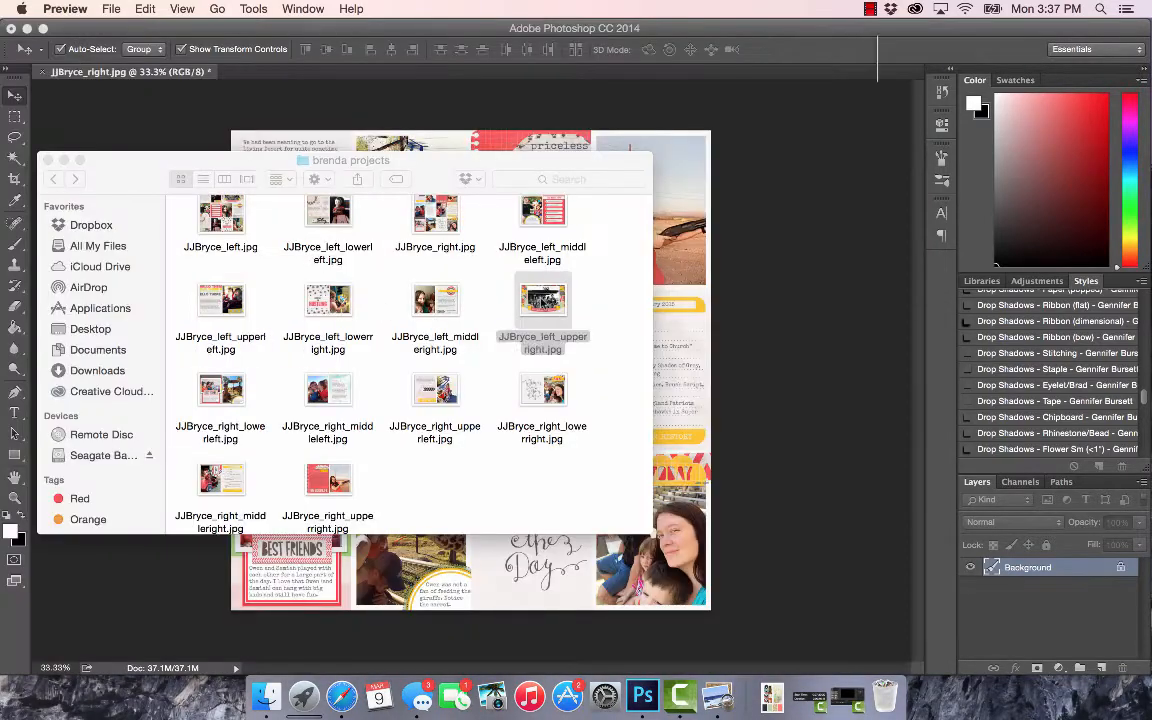
{"action": "double_click", "coordinate": [492, 288]}
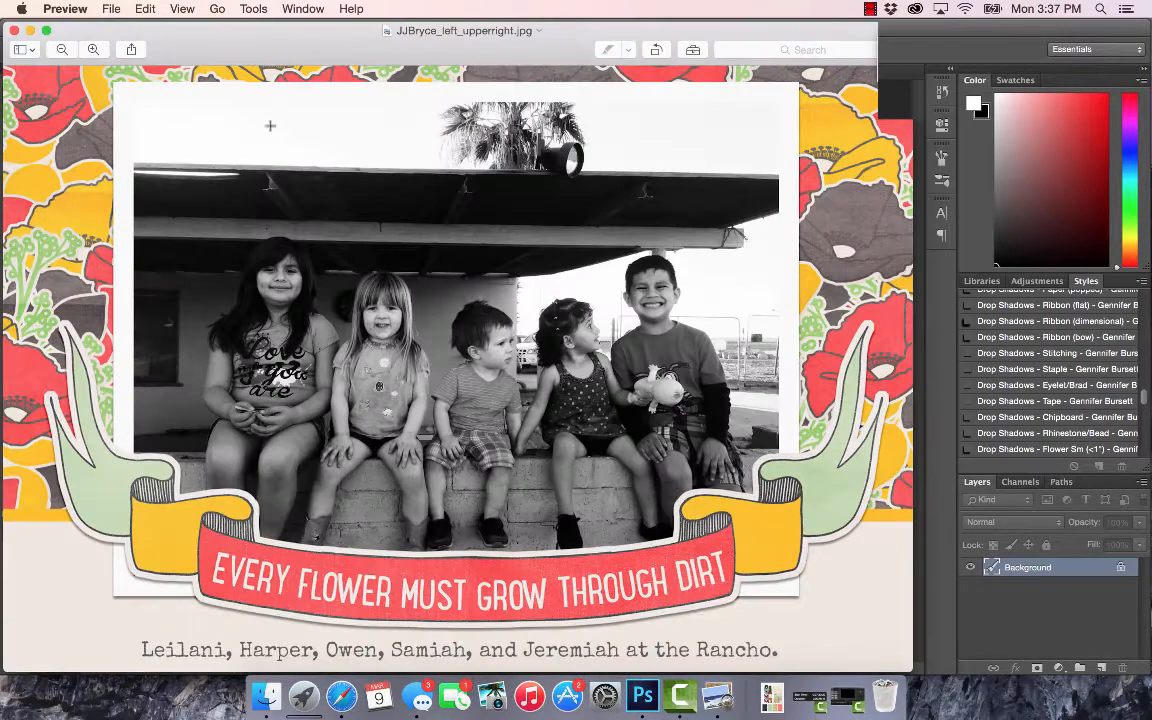
{"action": "left_click", "coordinate": [14, 31]}
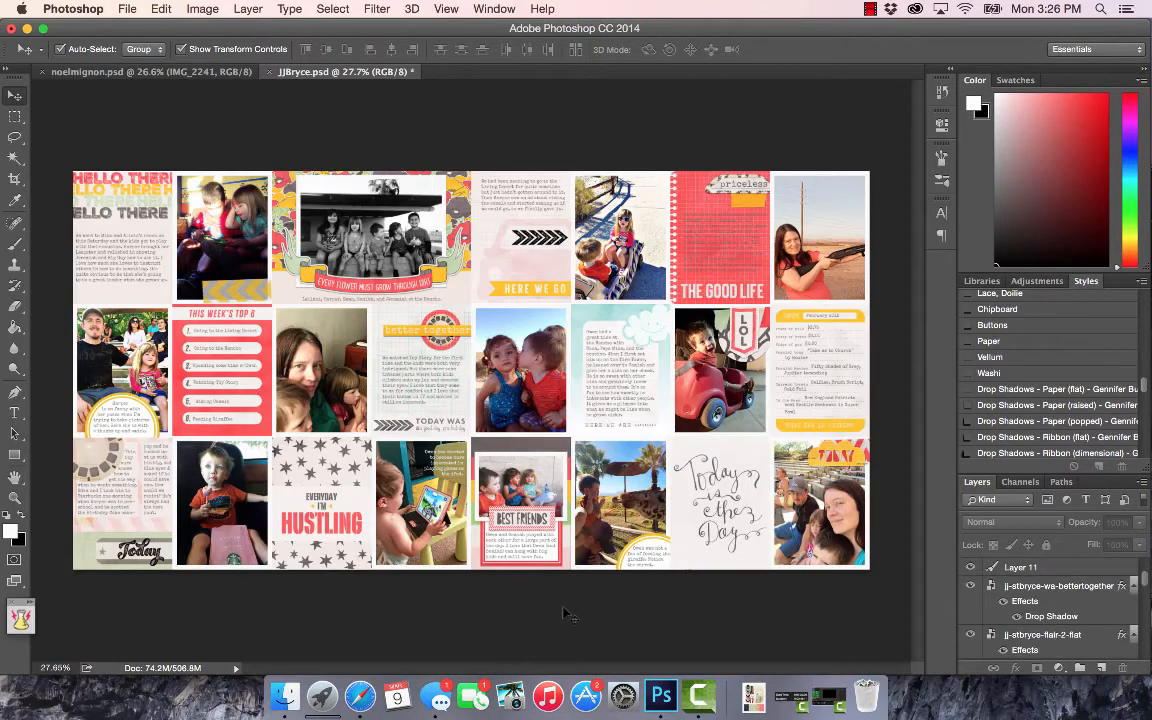